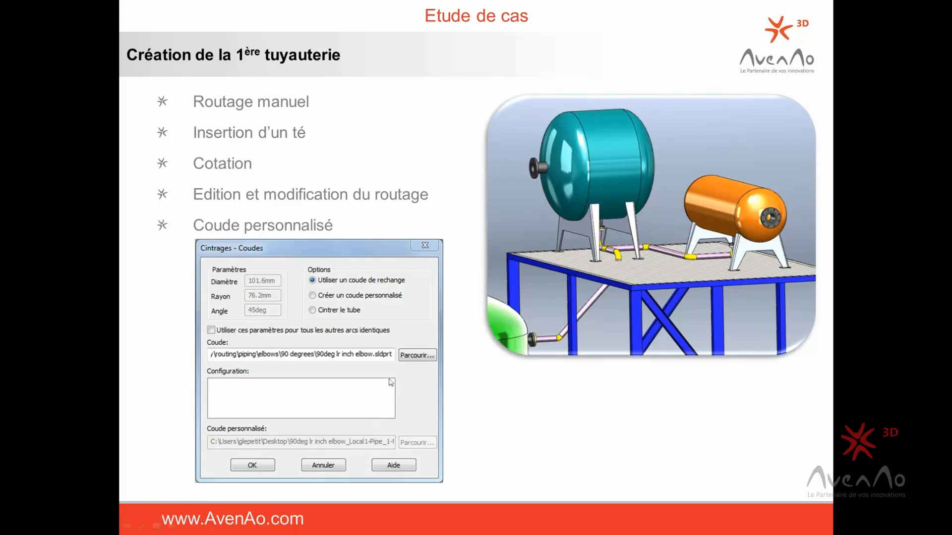
# - Switch from the presentation to the SolidWorks assembly and collapse the Structure component in the feature tree
pyautogui.press('super')
pyautogui.press('Escape')
pyautogui.click(288, 526)
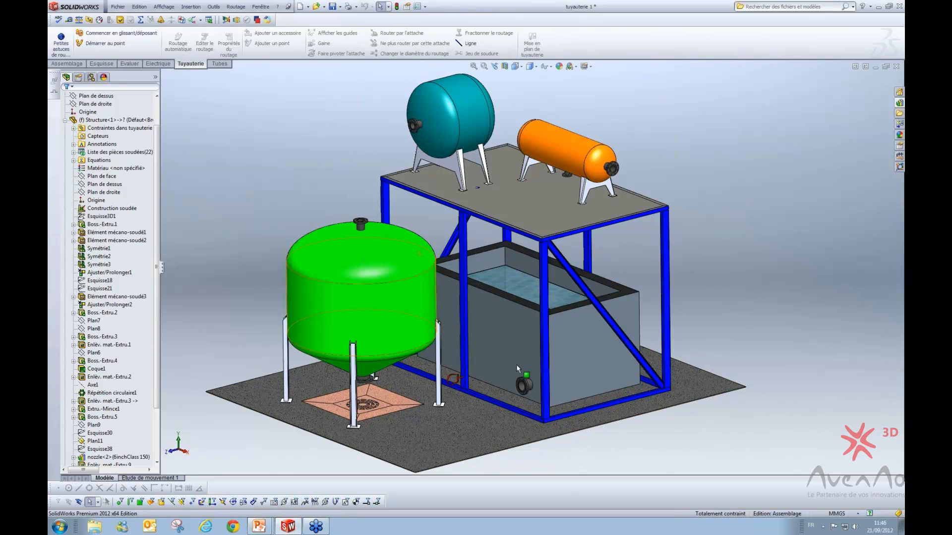
pyautogui.click(65, 120)
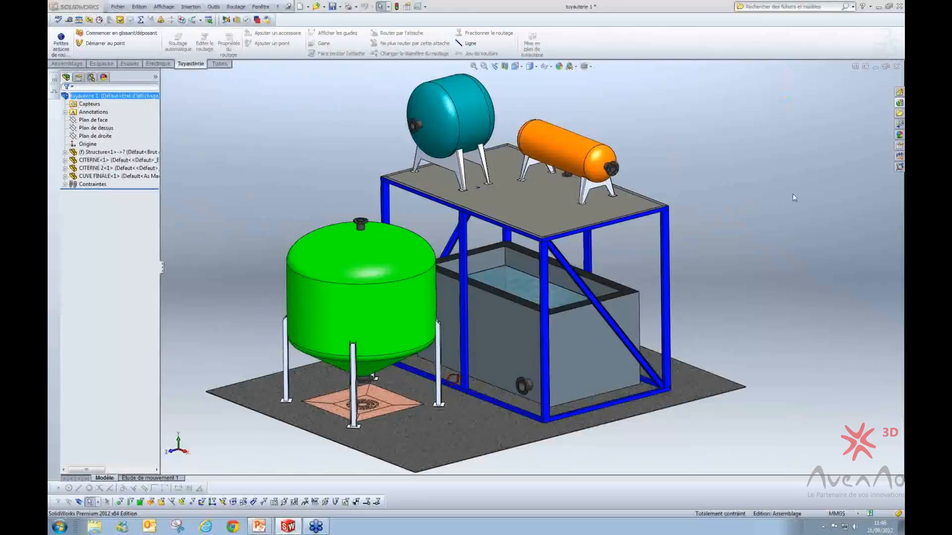
# - Check that the SolidWorks Routing add-in is active and loads at startup, and review the electrical, piping and tubing commands
pyautogui.click(424, 6)
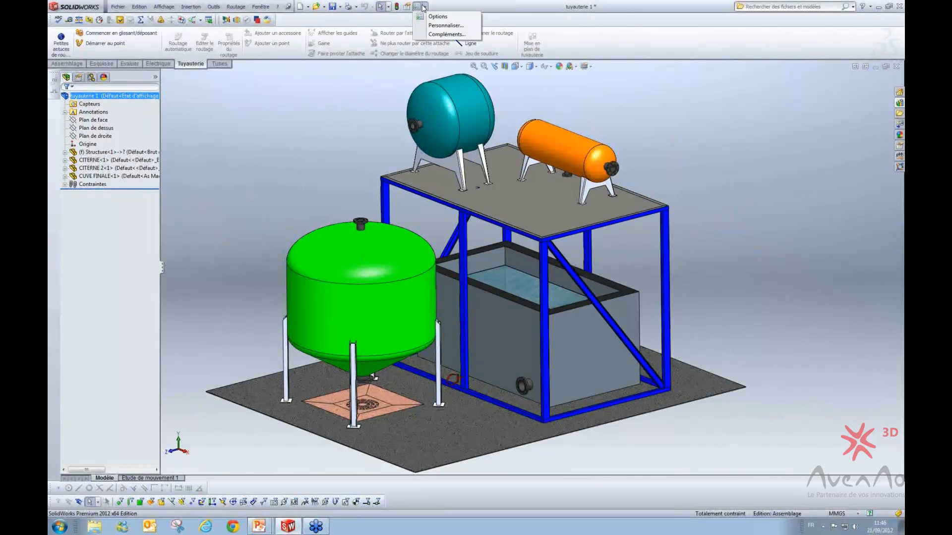
pyautogui.click(441, 34)
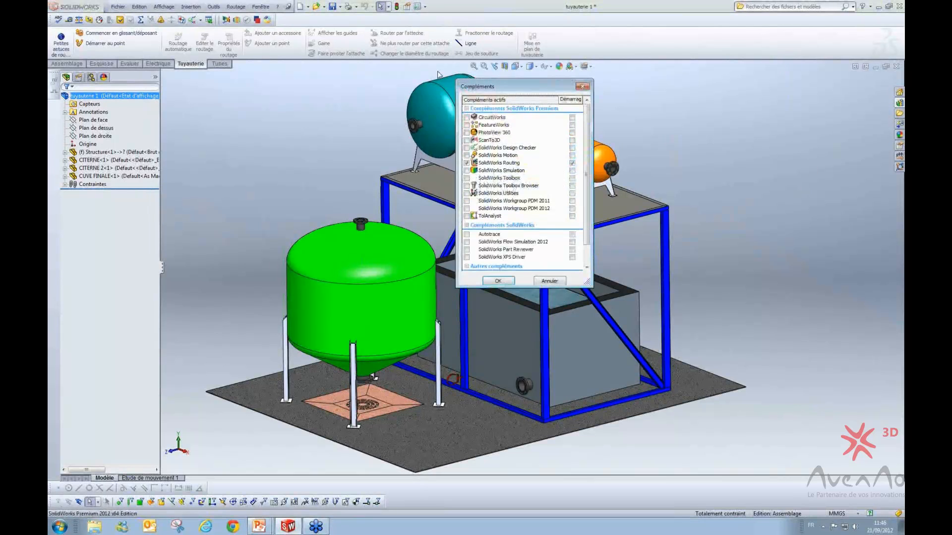
pyautogui.scroll(-2, 477, 263)
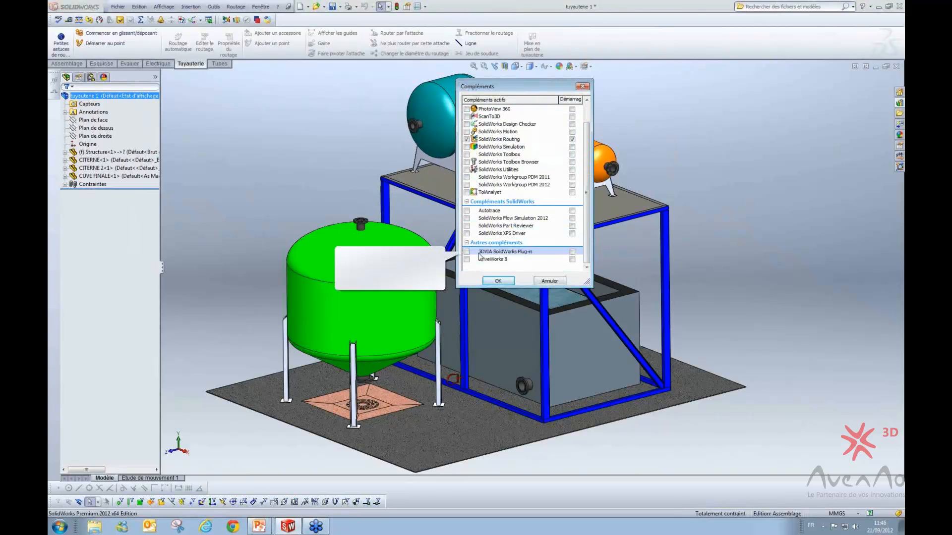
pyautogui.scroll(1, 477, 263)
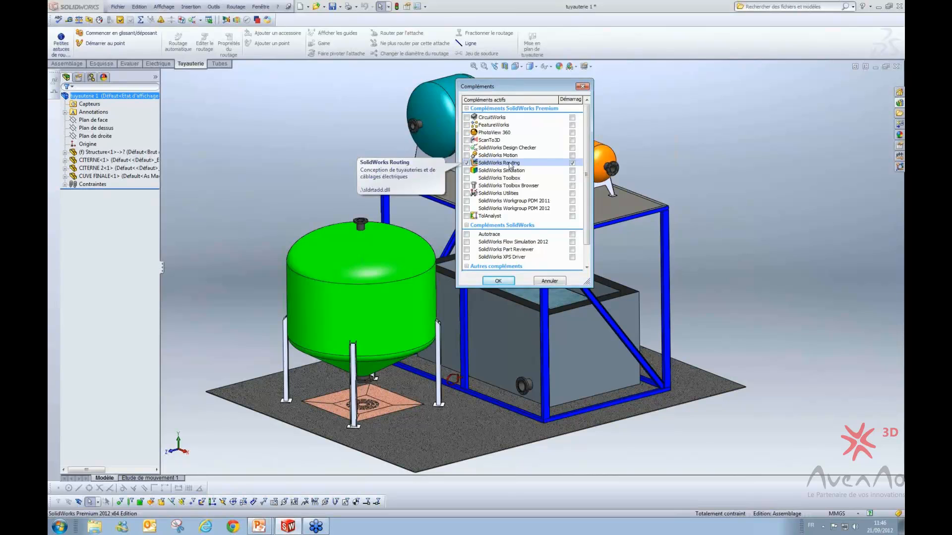
pyautogui.click(573, 163)
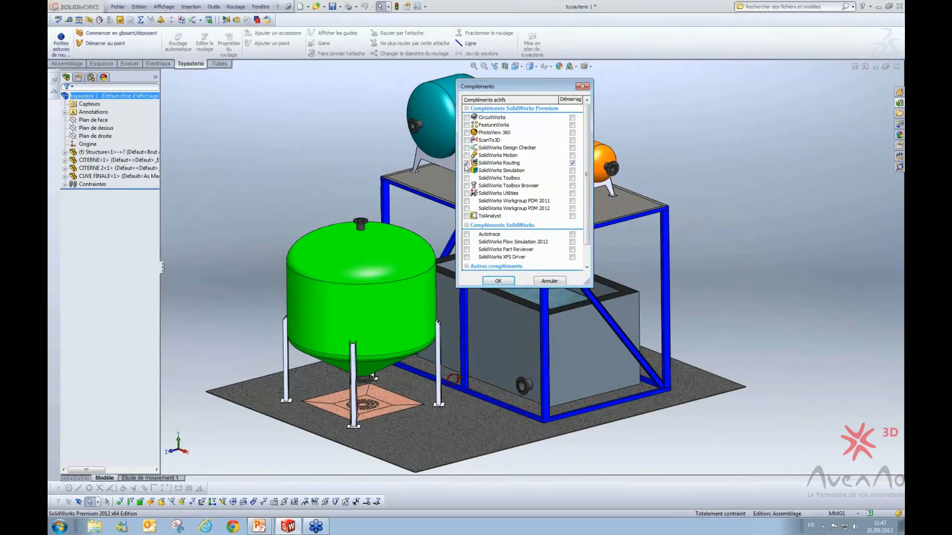
pyautogui.click(498, 282)
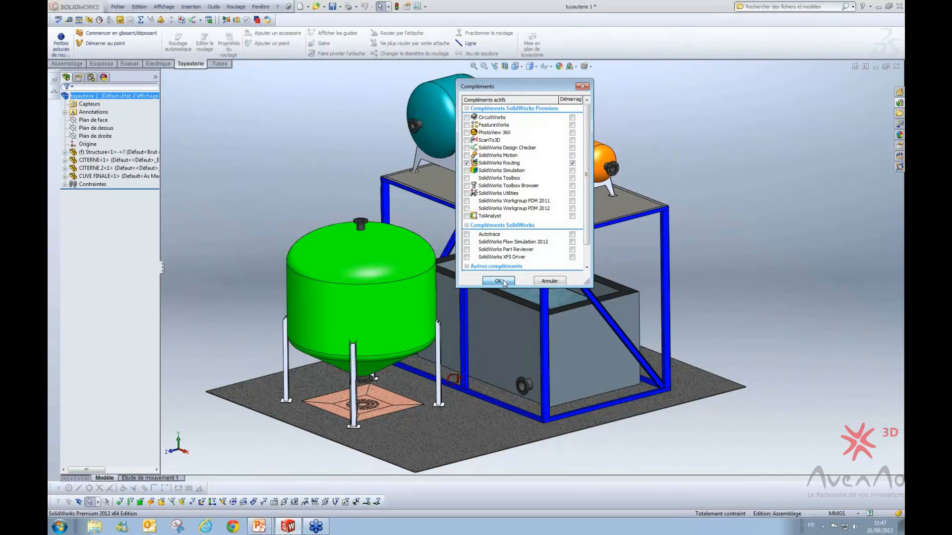
pyautogui.click(156, 65)
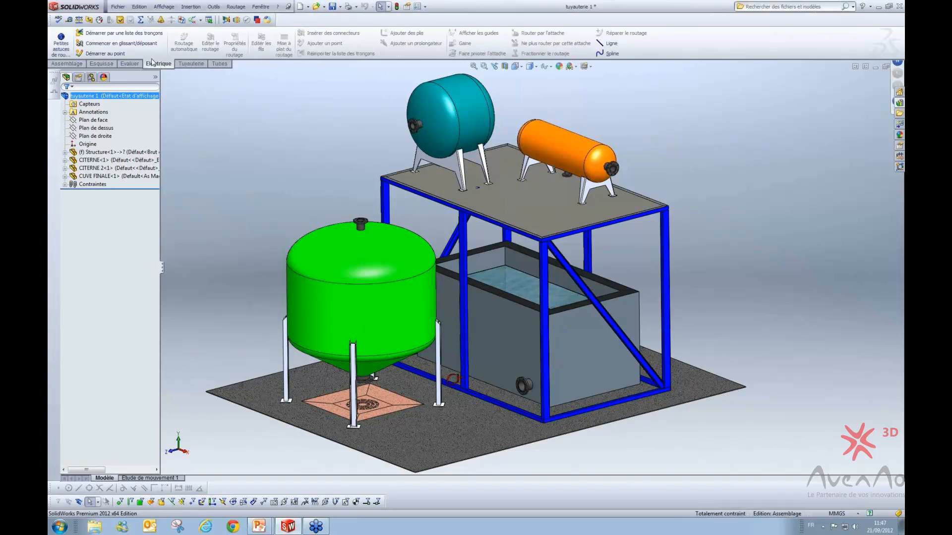
pyautogui.click(188, 65)
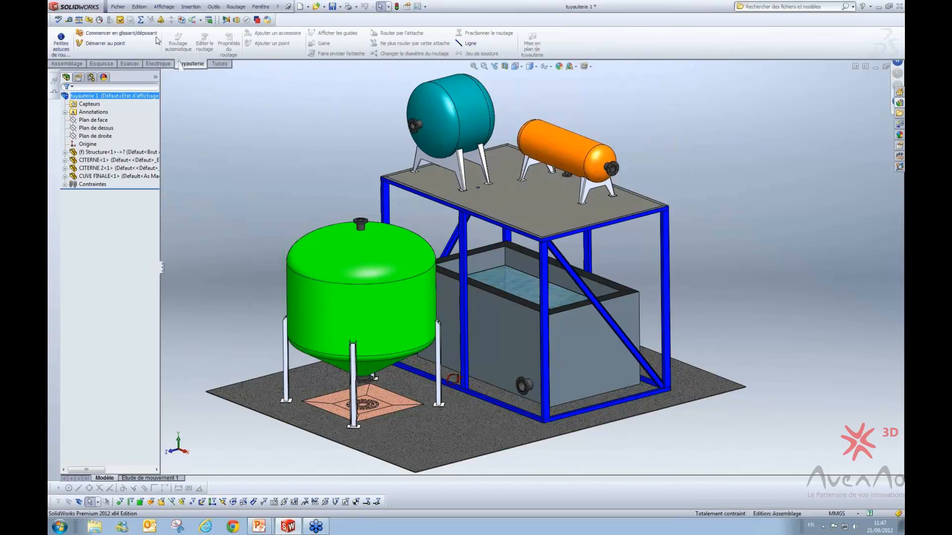
pyautogui.click(220, 65)
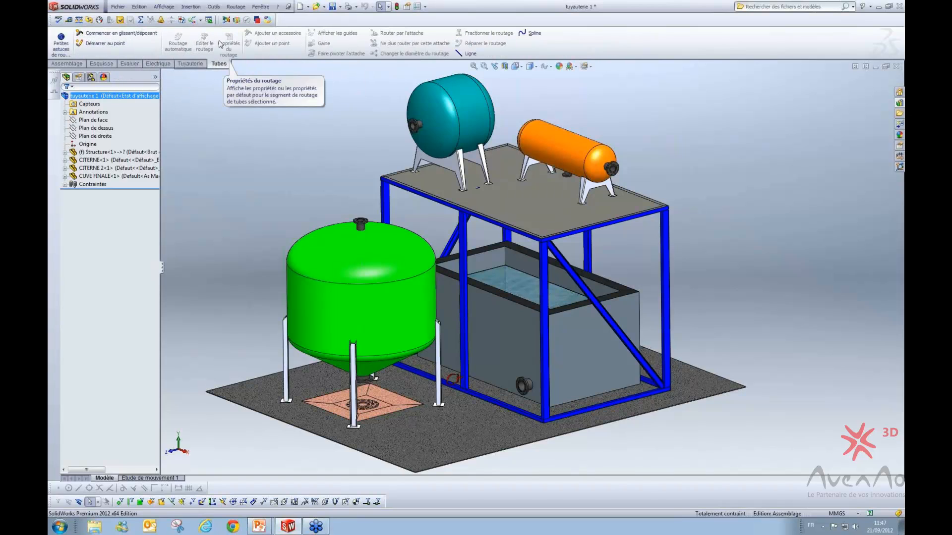
pyautogui.click(195, 65)
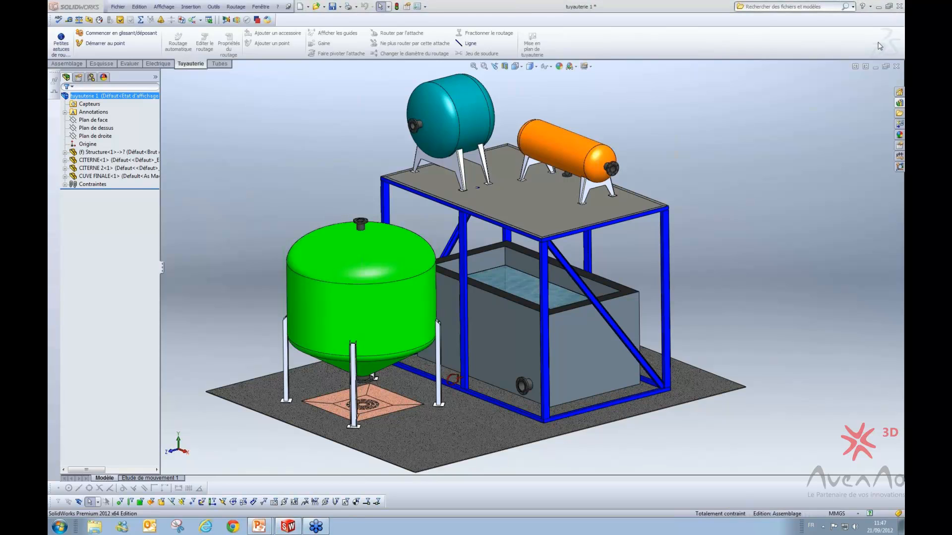
# - Browse the design library to the piping folder inside routing
pyautogui.click(899, 104)
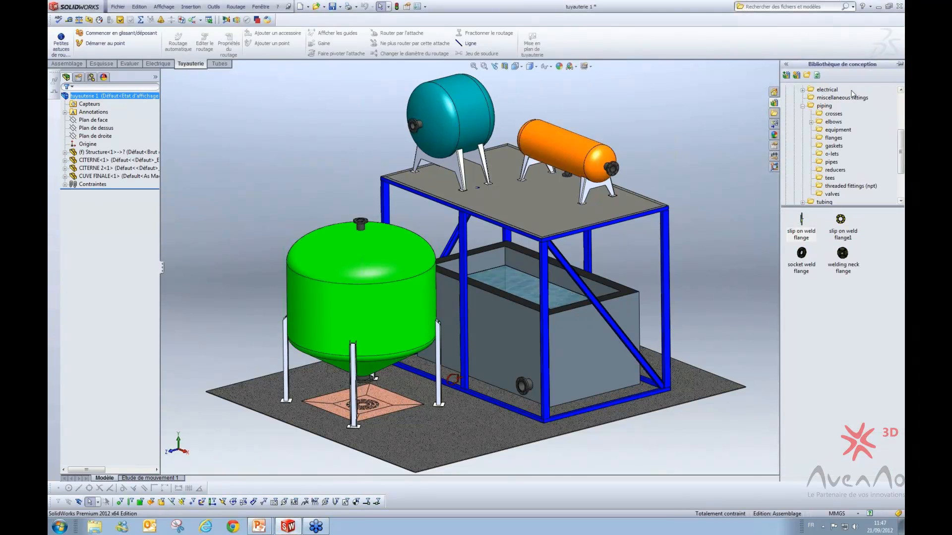
pyautogui.click(815, 106)
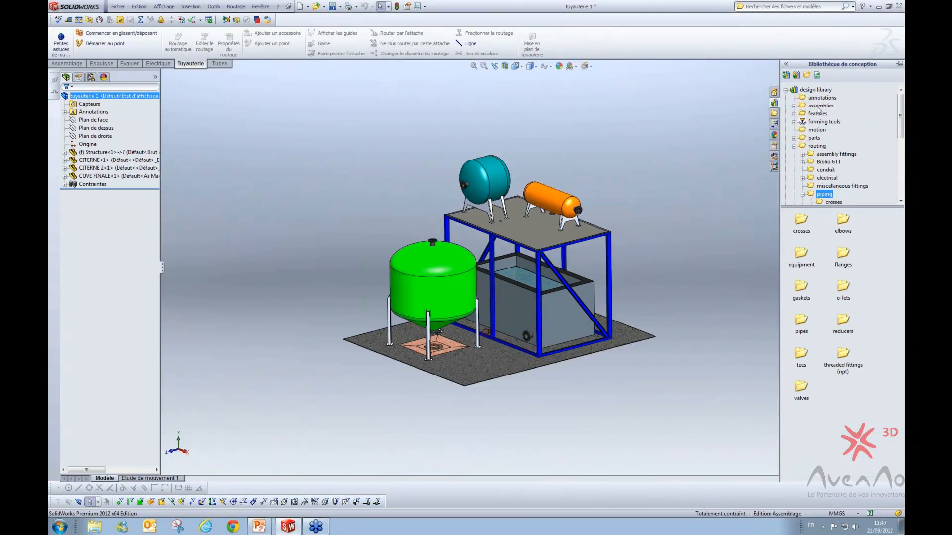
pyautogui.click(794, 146)
pyautogui.click(786, 90)
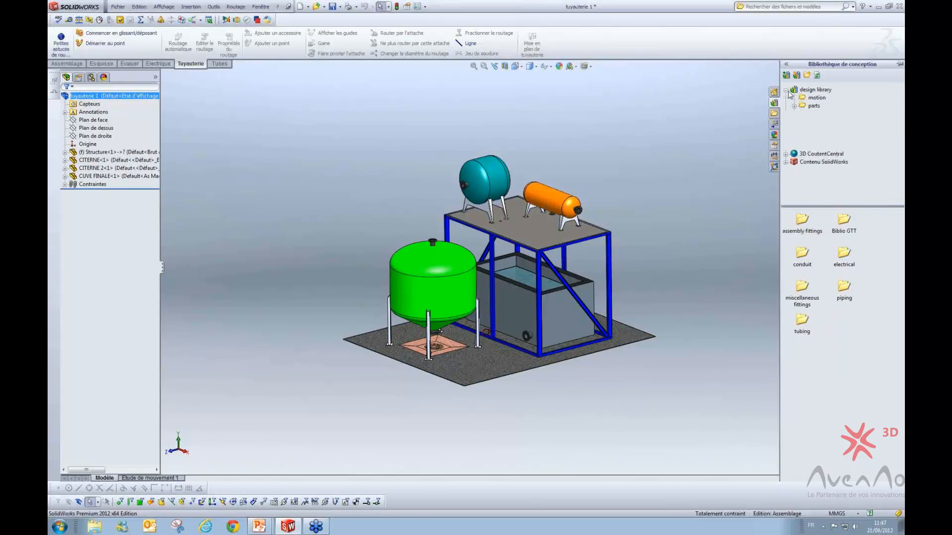
pyautogui.click(786, 90)
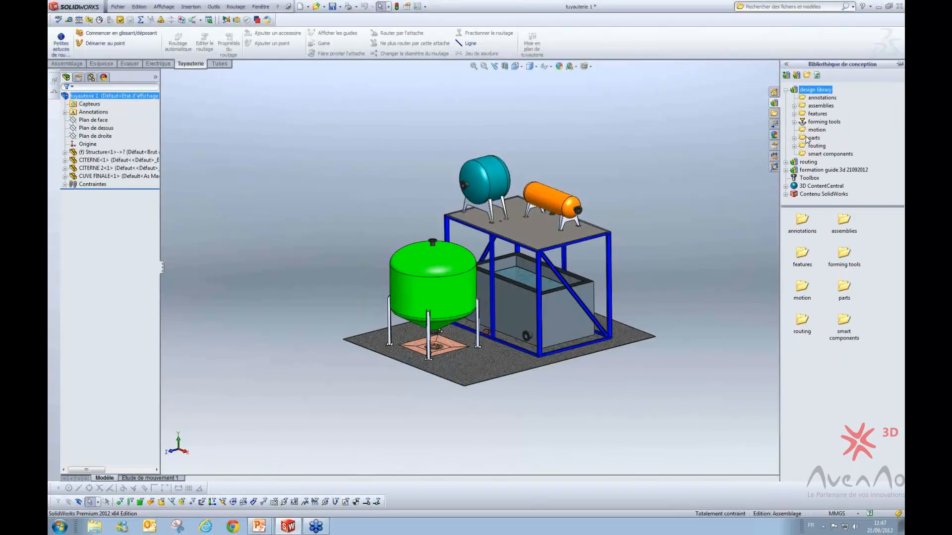
pyautogui.click(810, 146)
pyautogui.doubleClick(807, 148)
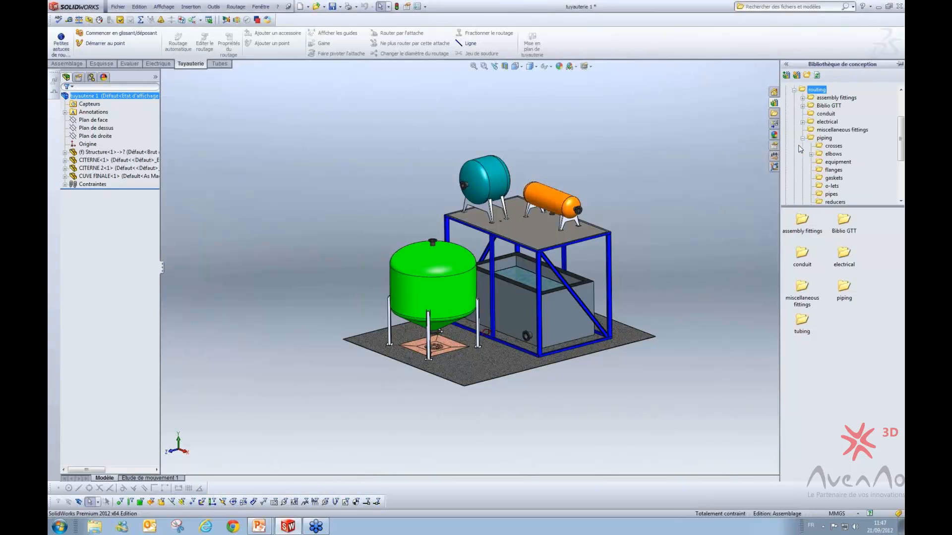
pyautogui.doubleClick(818, 141)
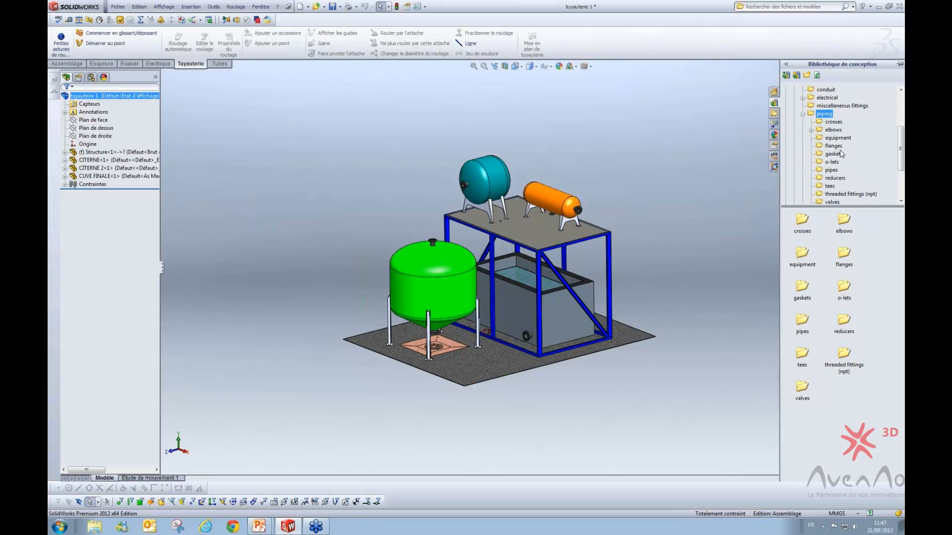
# - Locate the nozzle beneath the teal tank and open the flanges folder of the piping library
pyautogui.scroll(-2, 512, 310)
pyautogui.scroll(-5, 512, 310)
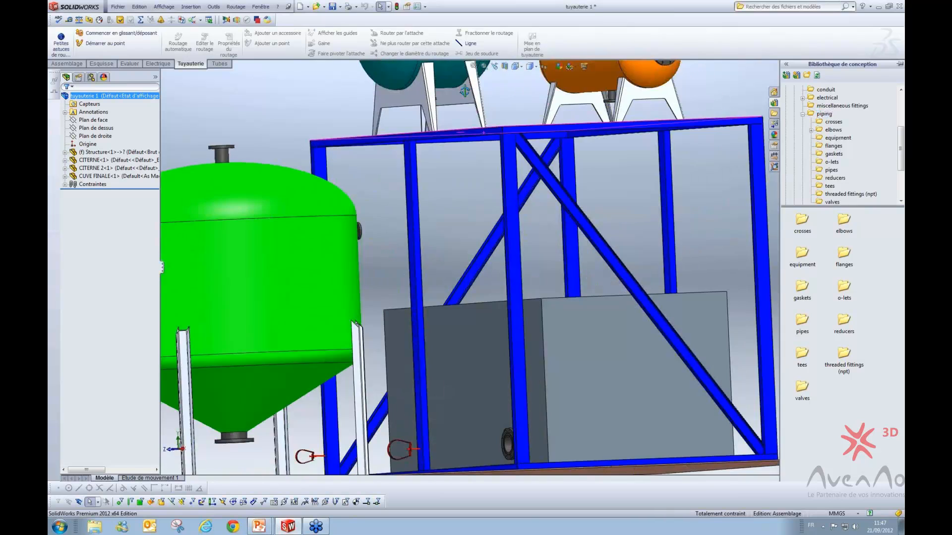
pyautogui.moveTo(465, 90); pyautogui.dragTo(443, 85, button='middle')
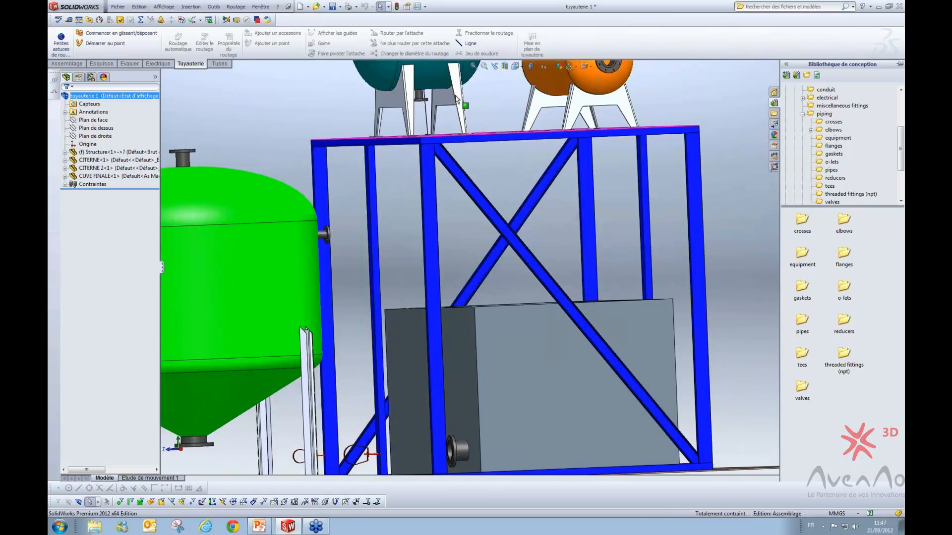
pyautogui.scroll(-4, 442, 82)
pyautogui.scroll(4, 483, 171)
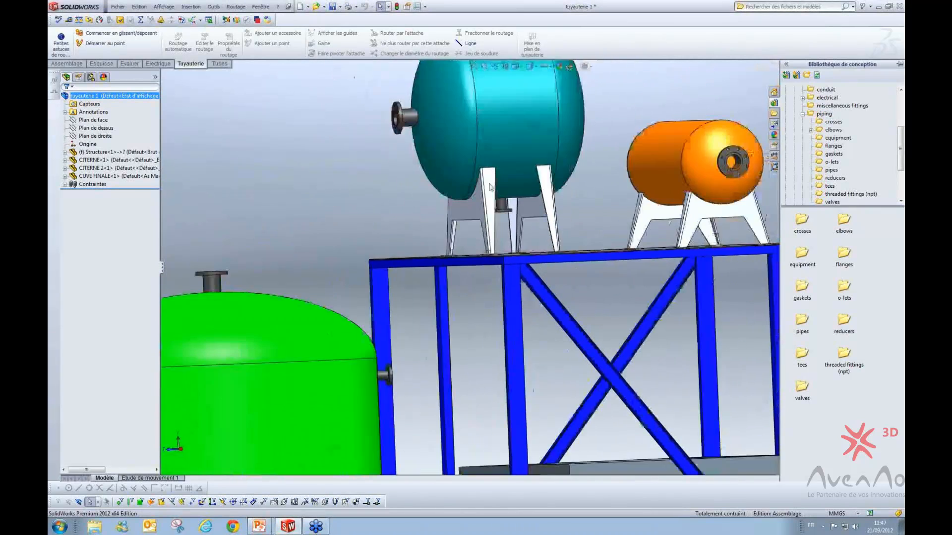
pyautogui.scroll(-4, 488, 178)
pyautogui.moveTo(528, 264); pyautogui.dragTo(552, 270, button='middle')
pyautogui.scroll(-5, 531, 265)
pyautogui.middleClick(533, 266)
pyautogui.scroll(4, 544, 185)
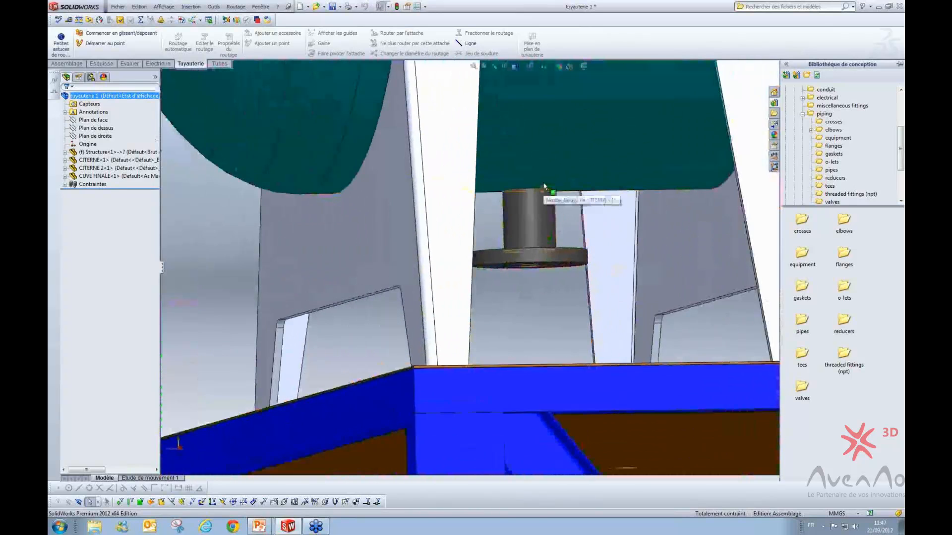
pyautogui.scroll(-1, 544, 186)
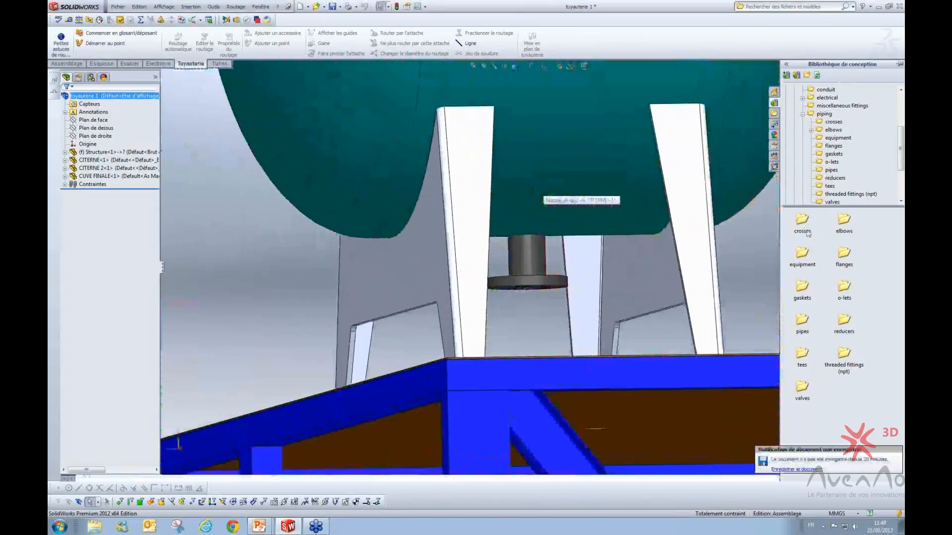
pyautogui.click(833, 145)
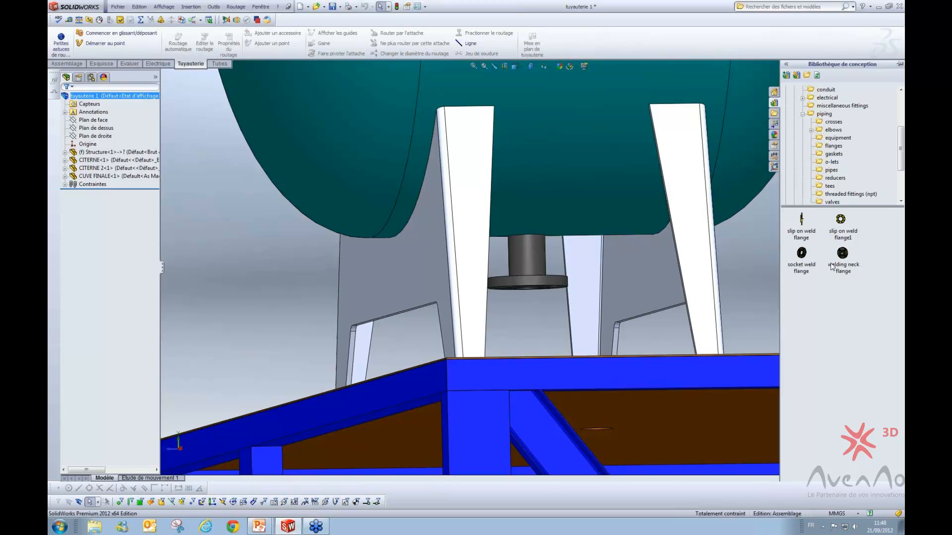
pyautogui.click(797, 230)
pyautogui.moveTo(797, 230); pyautogui.dragTo(524, 287)
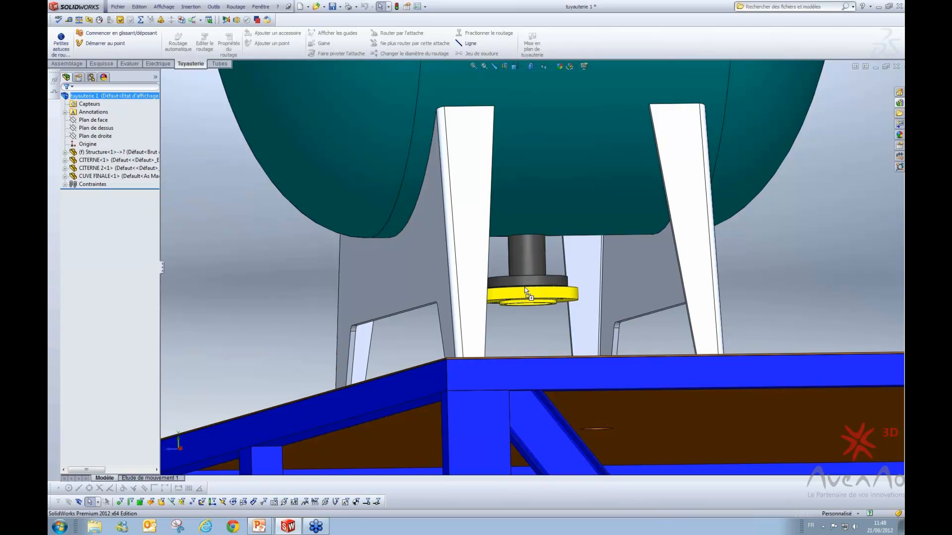
pyautogui.moveTo(525, 287); pyautogui.dragTo(524, 287)
# - Place a slip on weld flange on the nozzle beneath the teal tank with the configuration Slip On Flange 150-NPS2
pyautogui.scroll(-3, 526, 290)
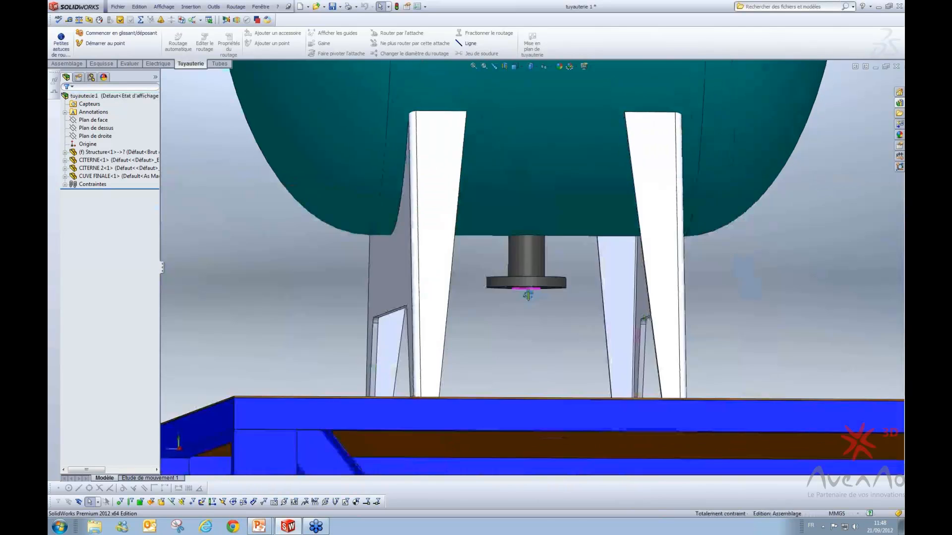
pyautogui.moveTo(528, 295); pyautogui.dragTo(575, 276, button='middle')
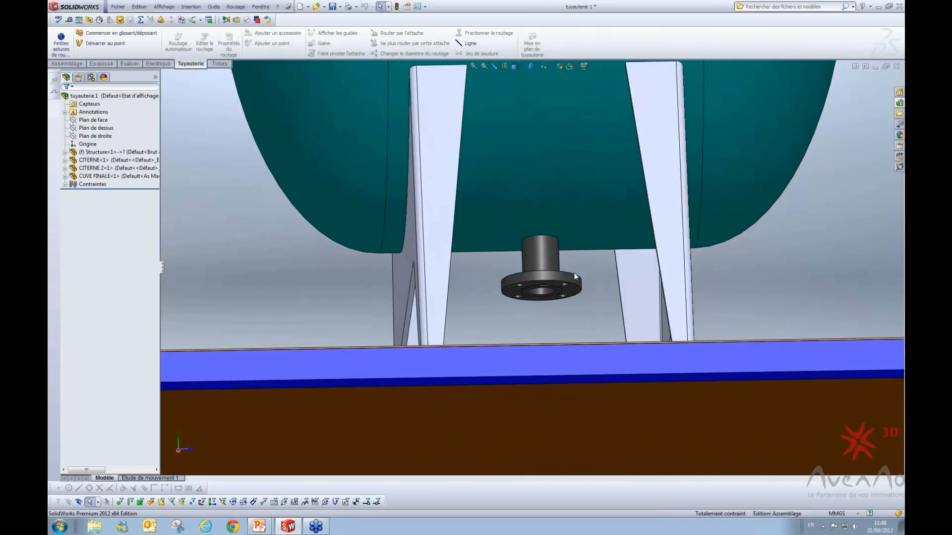
pyautogui.scroll(-2, 575, 277)
pyautogui.click(899, 103)
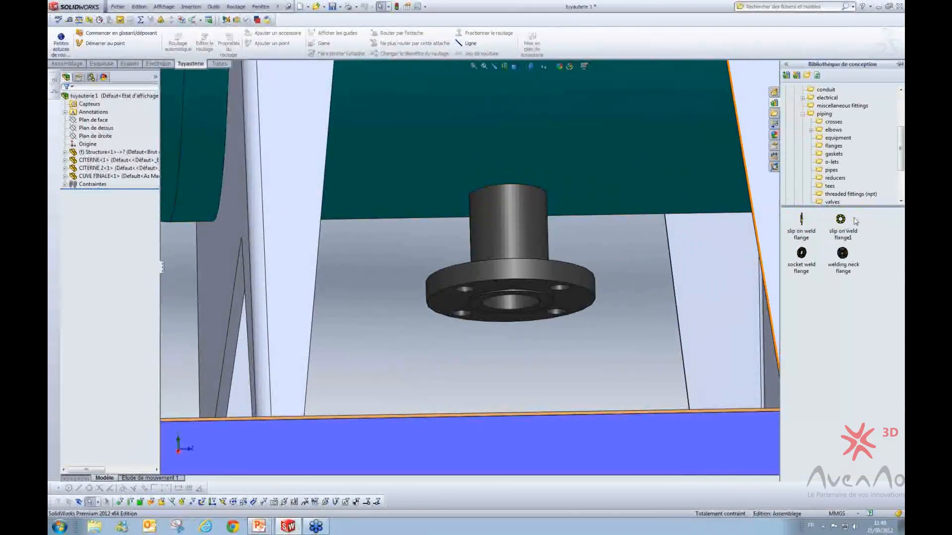
pyautogui.moveTo(801, 223); pyautogui.dragTo(529, 298)
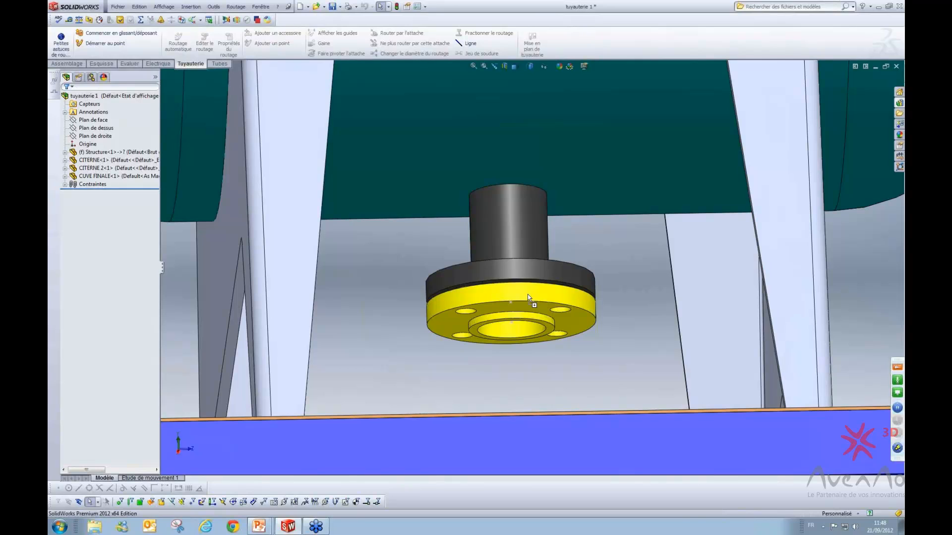
pyautogui.moveTo(528, 298); pyautogui.dragTo(528, 297)
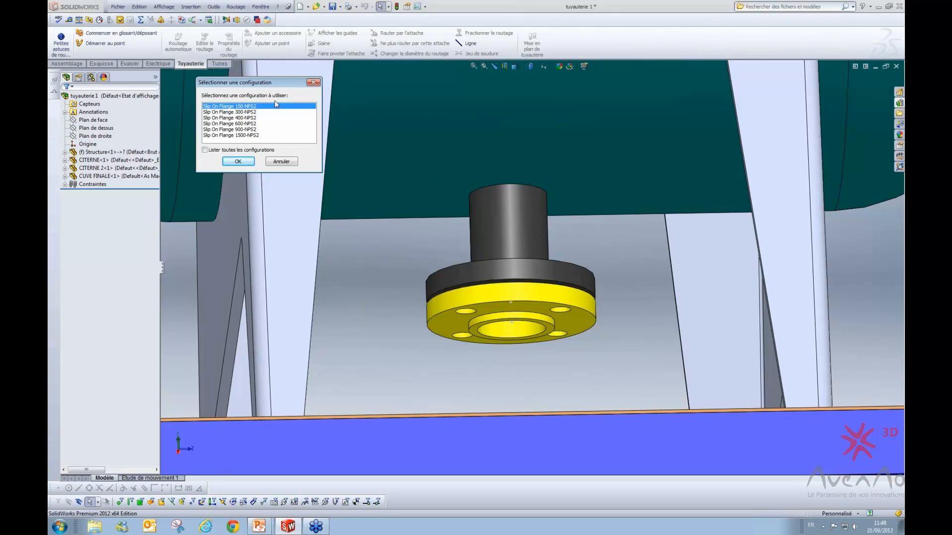
pyautogui.click(238, 161)
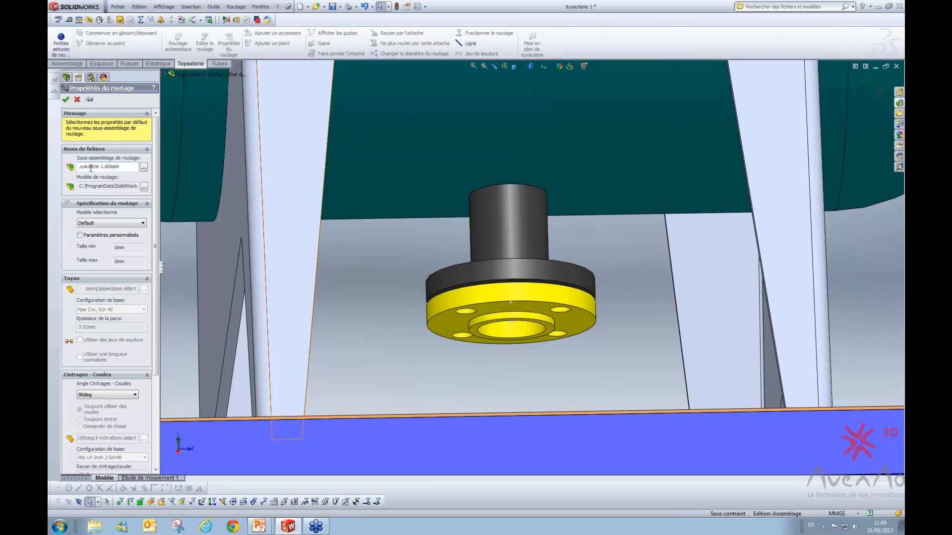
# - Set the routing subassembly to be saved in the Bureau folder with the file name "tu"
pyautogui.click(144, 167)
pyautogui.click(226, 93)
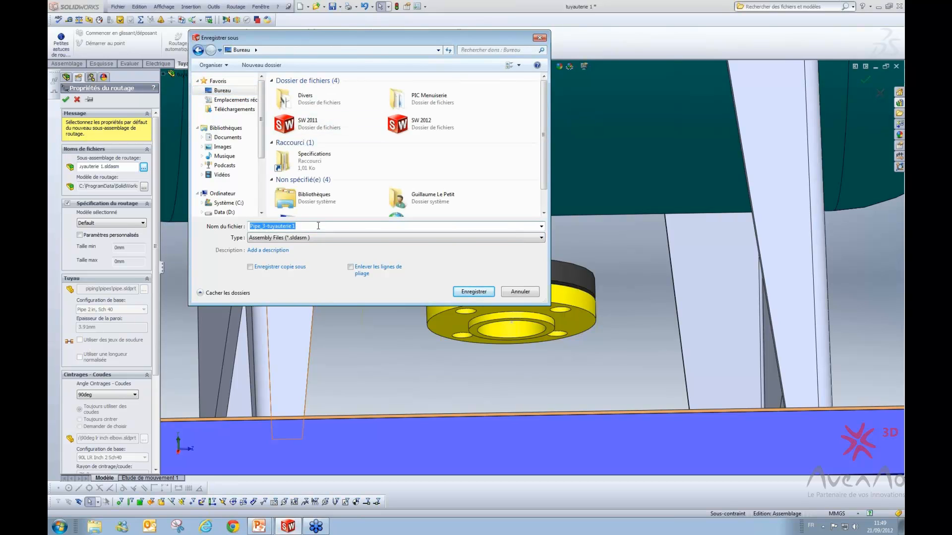
pyautogui.write('tu')
pyautogui.click(474, 291)
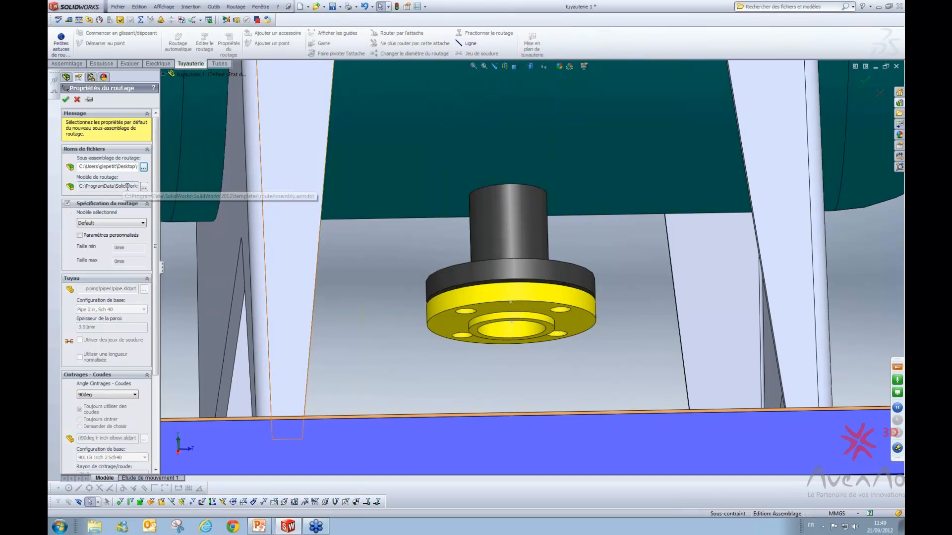
# - Turn off the routing specification and set the pipe's base configuration to Pipe 2 in, Sch 40
pyautogui.click(68, 203)
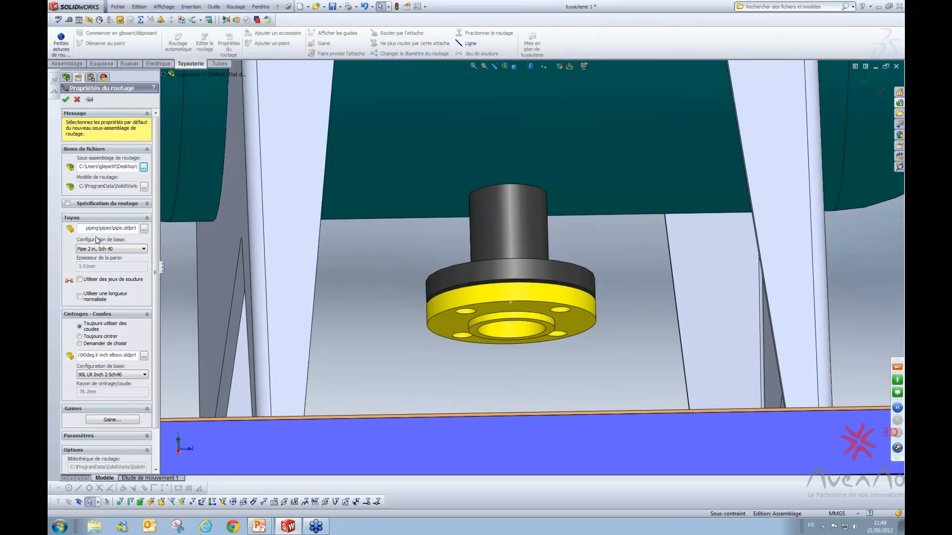
pyautogui.click(123, 249)
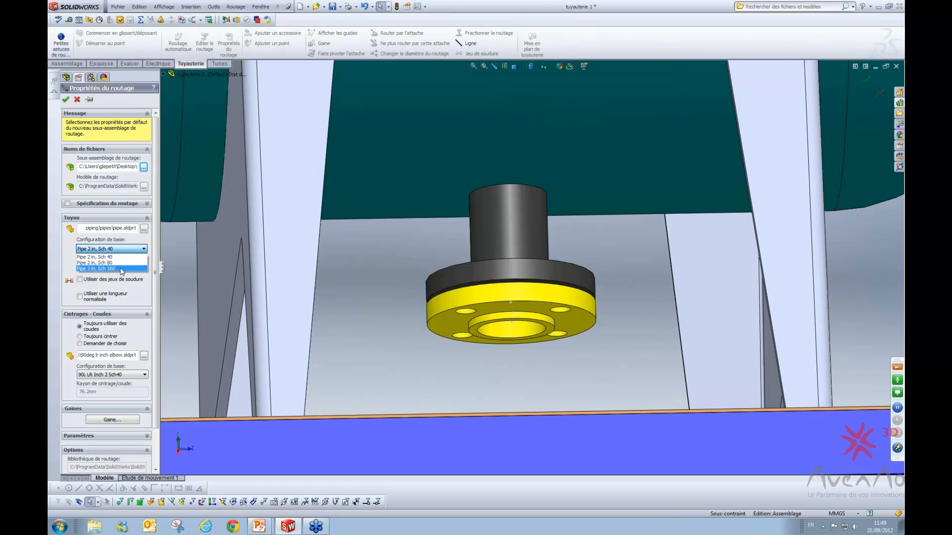
pyautogui.click(114, 257)
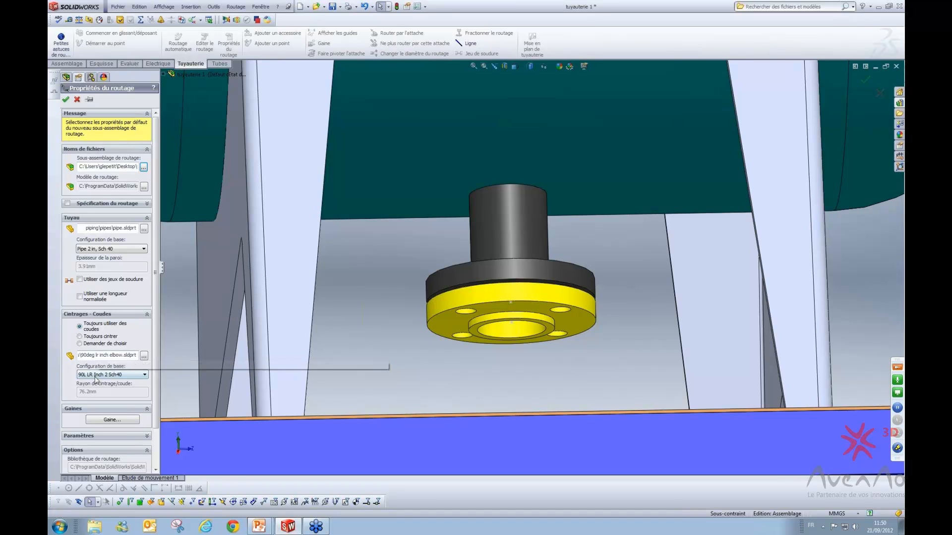
# - Set the elbow's base configuration to 90L LR Inch 2 Sch40 and accept the route properties
pyautogui.click(132, 376)
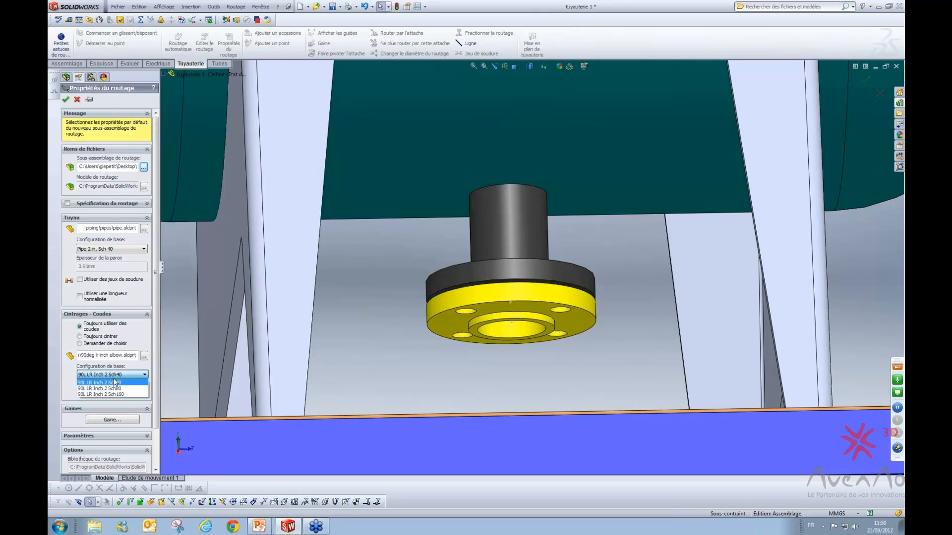
pyautogui.click(129, 383)
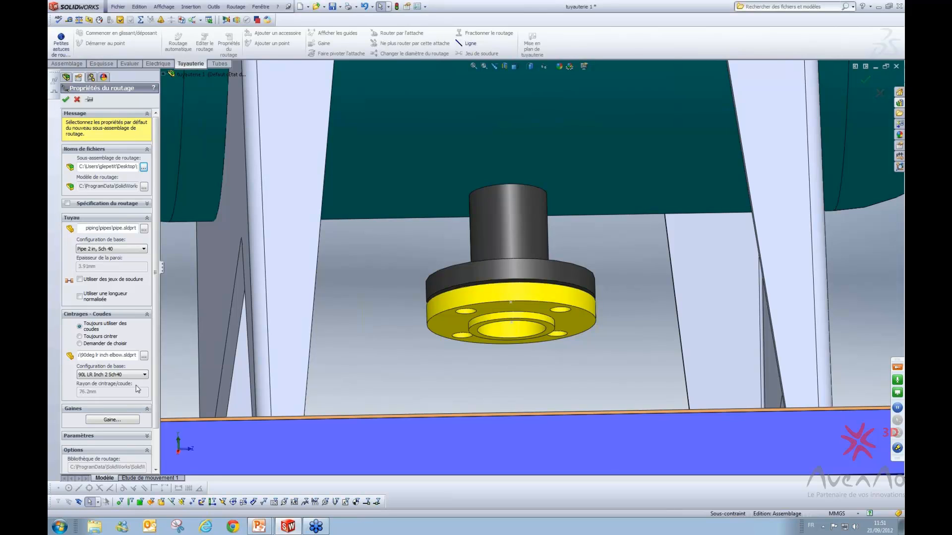
pyautogui.moveTo(155, 357); pyautogui.dragTo(154, 397)
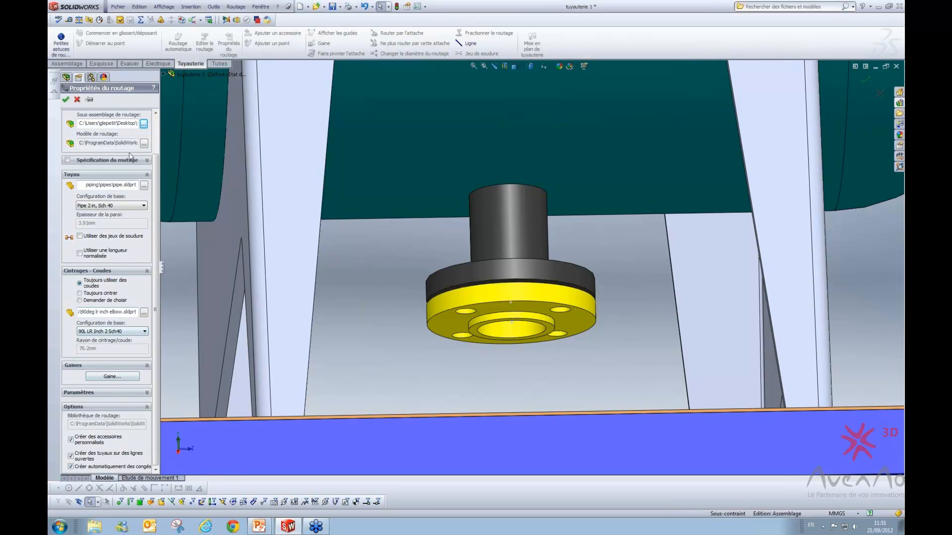
pyautogui.click(65, 101)
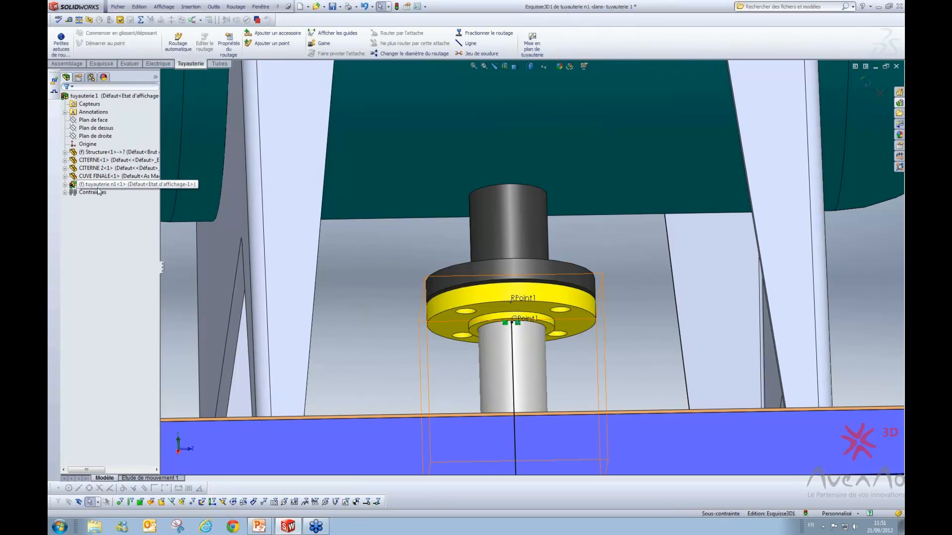
# - Expand the new piping subassembly in the tree and examine the space between the teal tank's pipe stub and the green tank
pyautogui.click(65, 185)
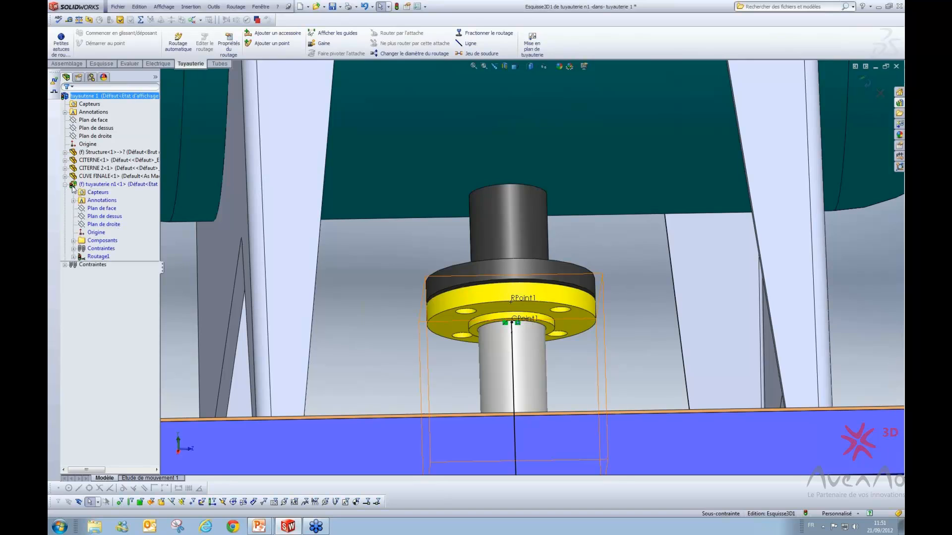
pyautogui.click(97, 258)
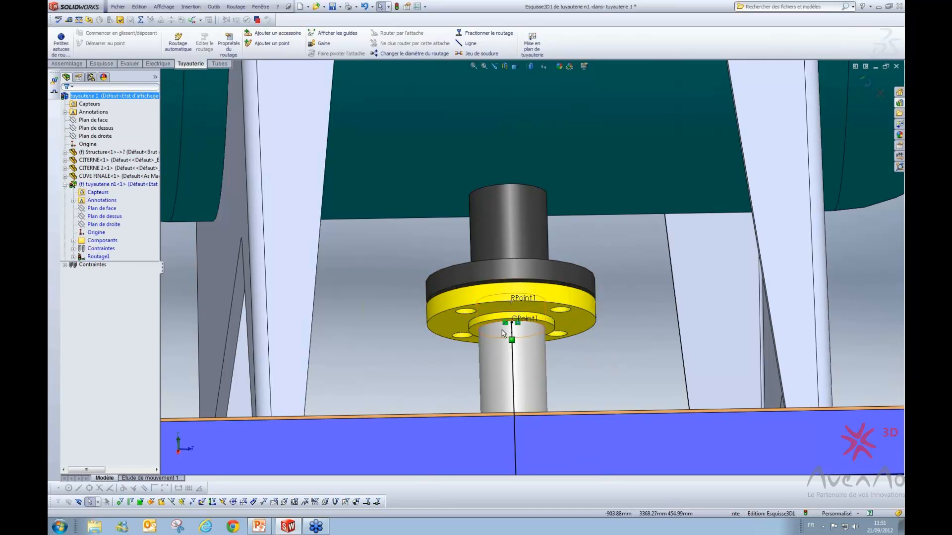
pyautogui.scroll(6, 507, 372)
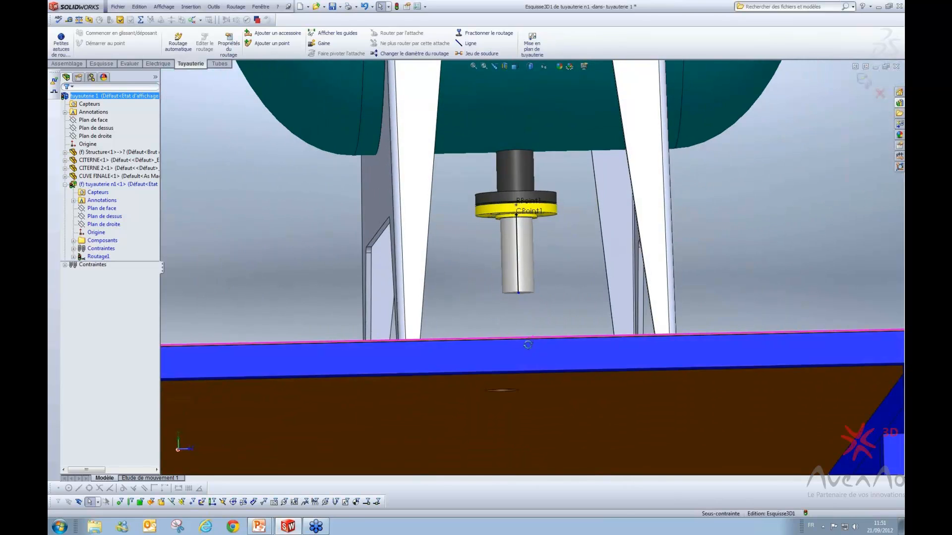
pyautogui.scroll(2, 527, 287)
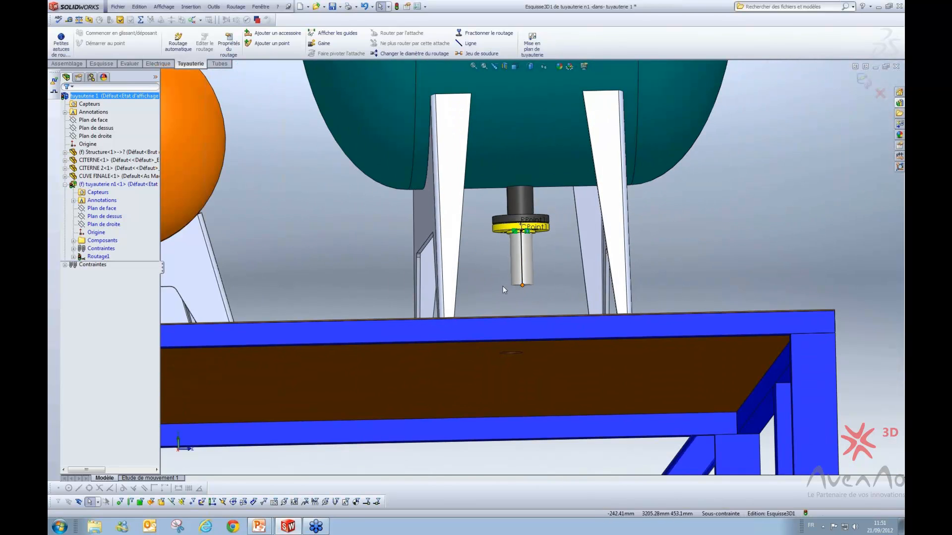
pyautogui.scroll(4, 303, 282)
pyautogui.moveTo(303, 281); pyautogui.dragTo(353, 296, button='middle')
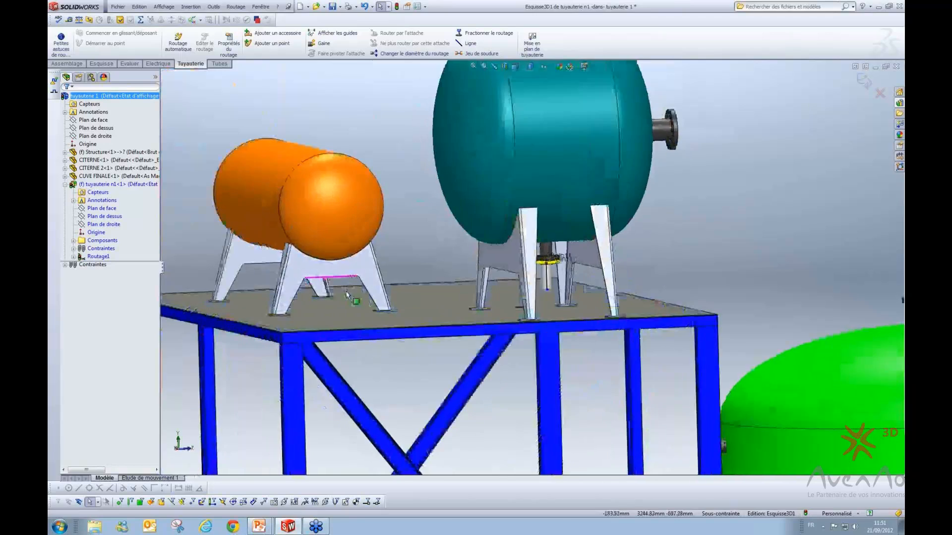
pyautogui.scroll(-2, 640, 292)
pyautogui.scroll(-1, 640, 296)
pyautogui.scroll(1, 640, 296)
pyautogui.moveTo(640, 296); pyautogui.dragTo(543, 315, button='middle')
pyautogui.scroll(4, 421, 300)
pyautogui.moveTo(416, 298); pyautogui.dragTo(317, 318, button='middle')
pyautogui.scroll(-2, 514, 237)
pyautogui.scroll(-3, 501, 243)
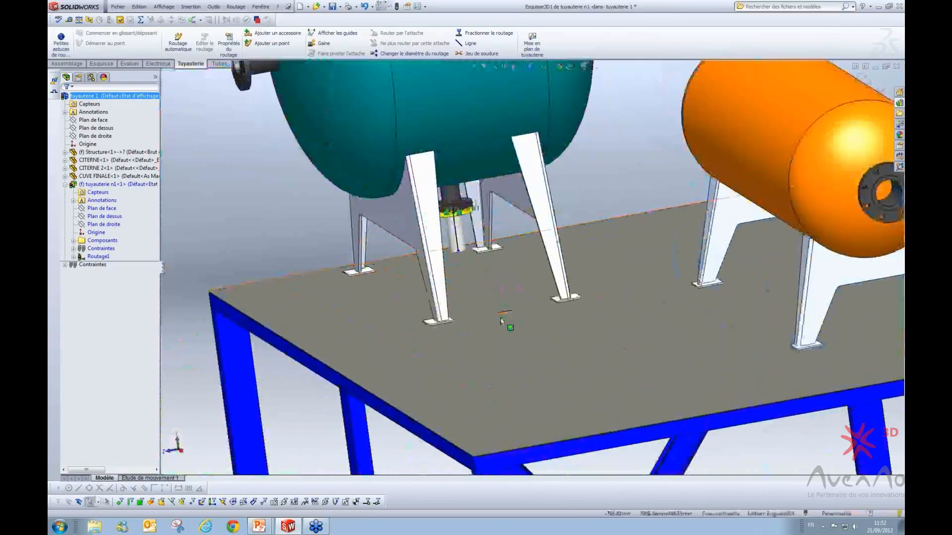
pyautogui.scroll(5, 504, 322)
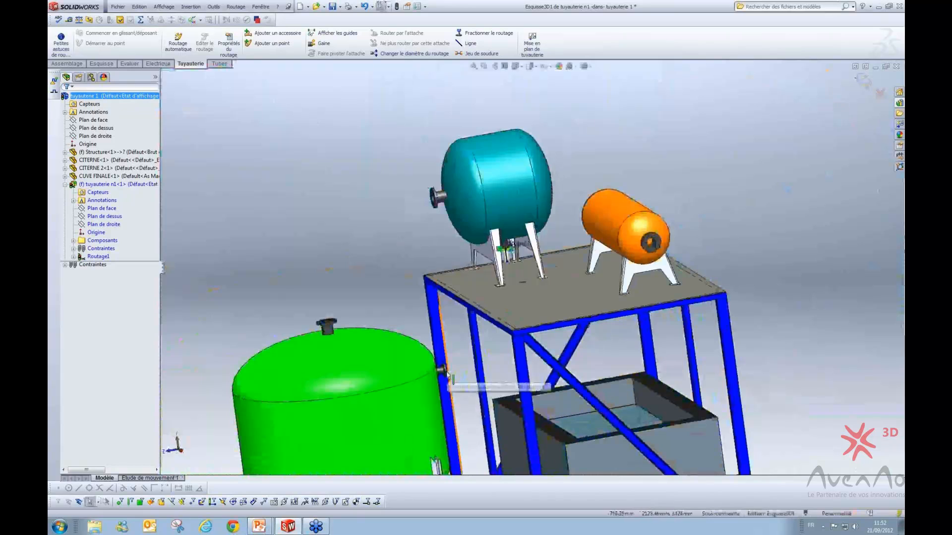
pyautogui.scroll(-1, 465, 370)
pyautogui.scroll(-1, 465, 371)
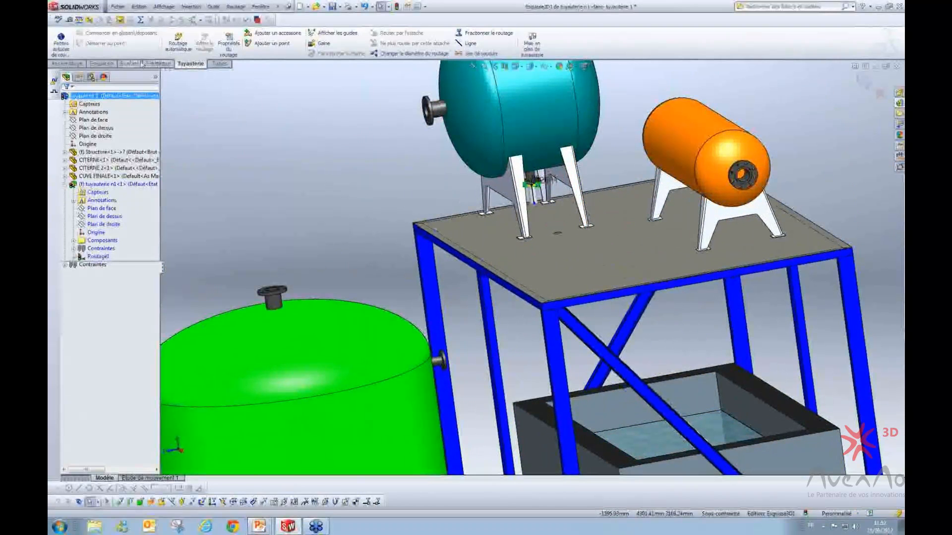
# - Sketch a horizontal route line along X from the lower end of the pipe stub beneath the teal tank
pyautogui.click(101, 63)
pyautogui.click(105, 34)
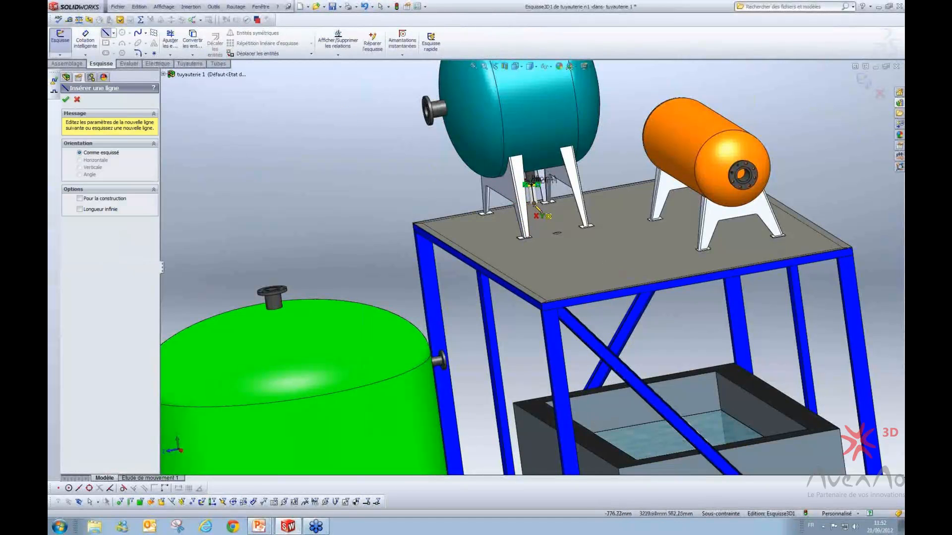
pyautogui.click(535, 209)
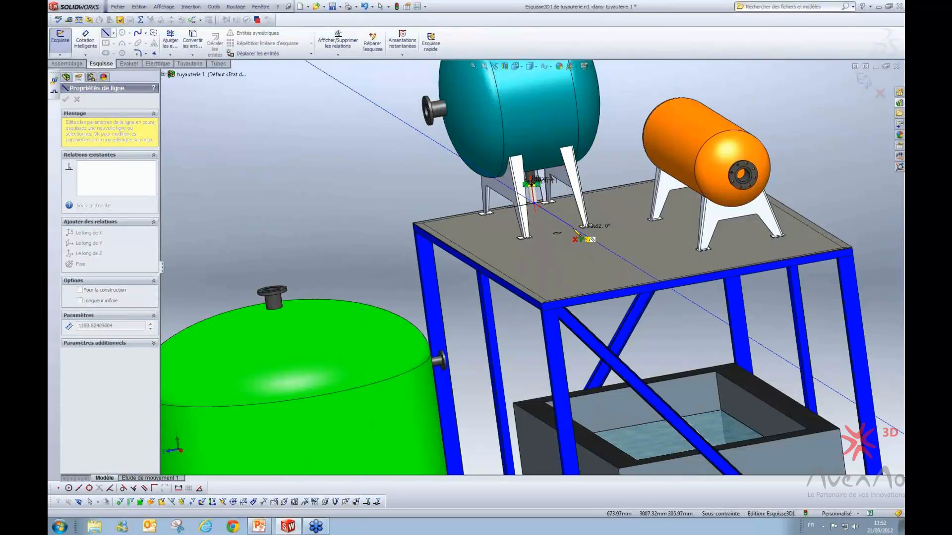
pyautogui.press('Tab')
pyautogui.press('Tab')
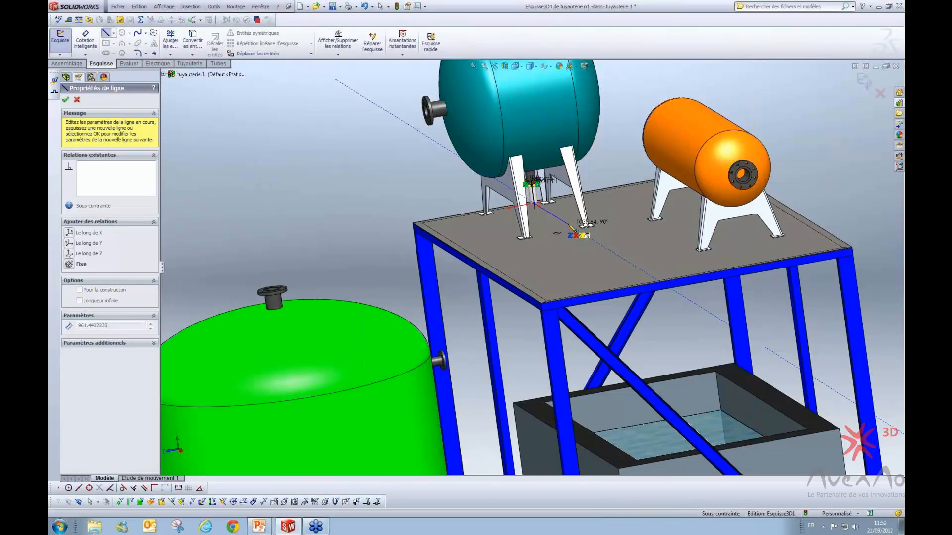
pyautogui.click(568, 226)
# - Continue the route with a vertical line running down through the platform to below its frame, and end the line
pyautogui.scroll(-4, 574, 241)
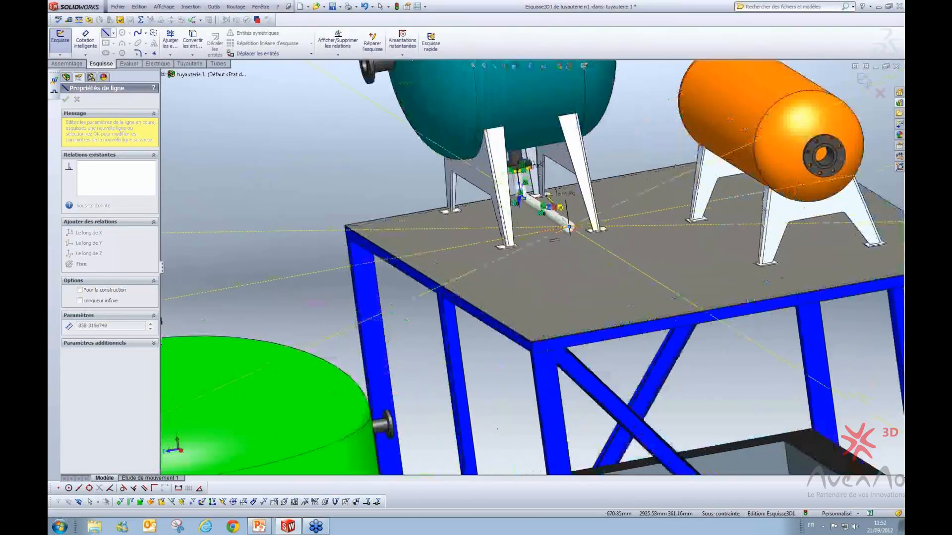
pyautogui.moveTo(574, 240); pyautogui.dragTo(583, 168, button='middle')
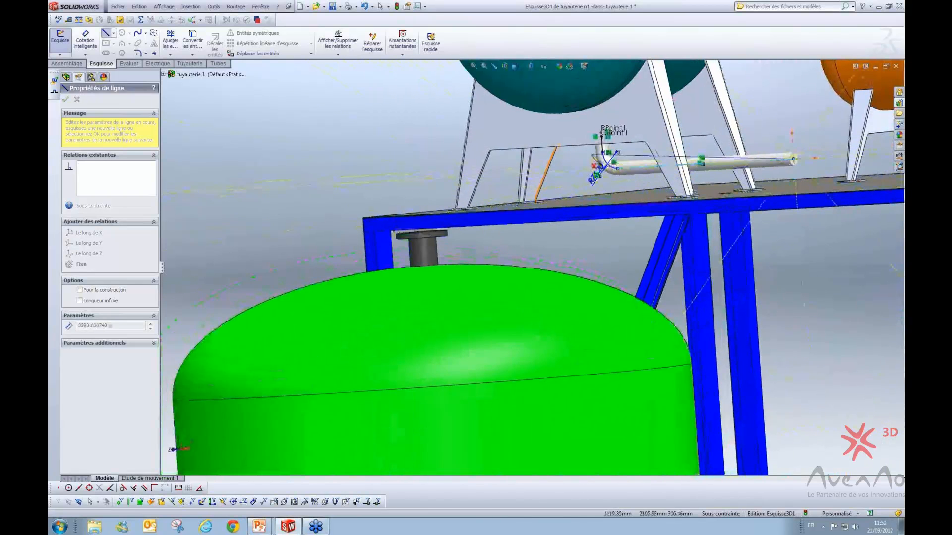
pyautogui.moveTo(791, 163); pyautogui.dragTo(781, 201, button='middle')
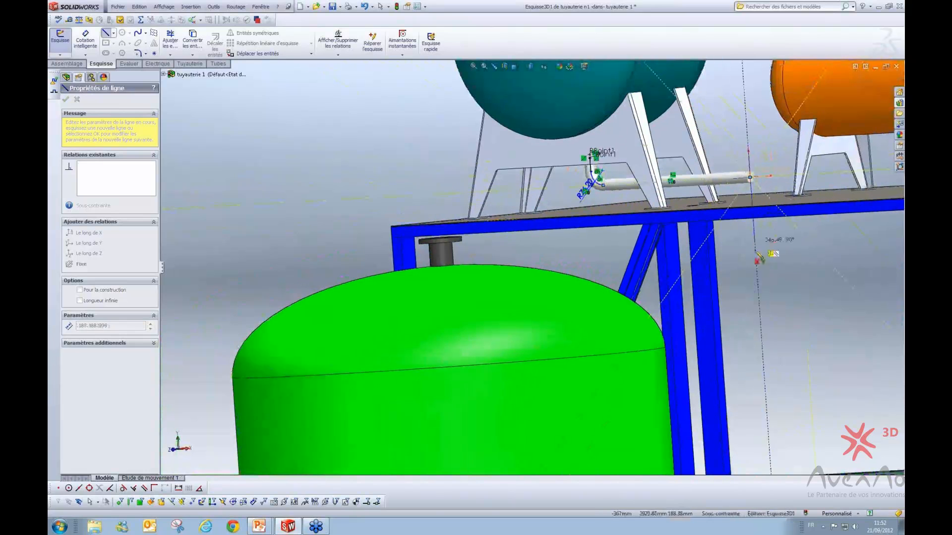
pyautogui.click(761, 300)
pyautogui.moveTo(761, 301); pyautogui.dragTo(675, 319, button='middle')
pyautogui.scroll(8, 675, 319)
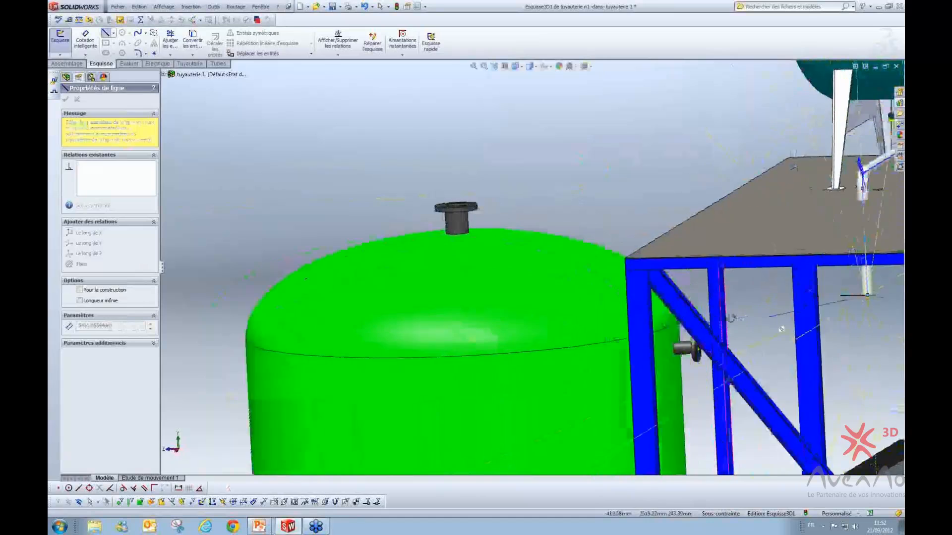
pyautogui.scroll(5, 813, 328)
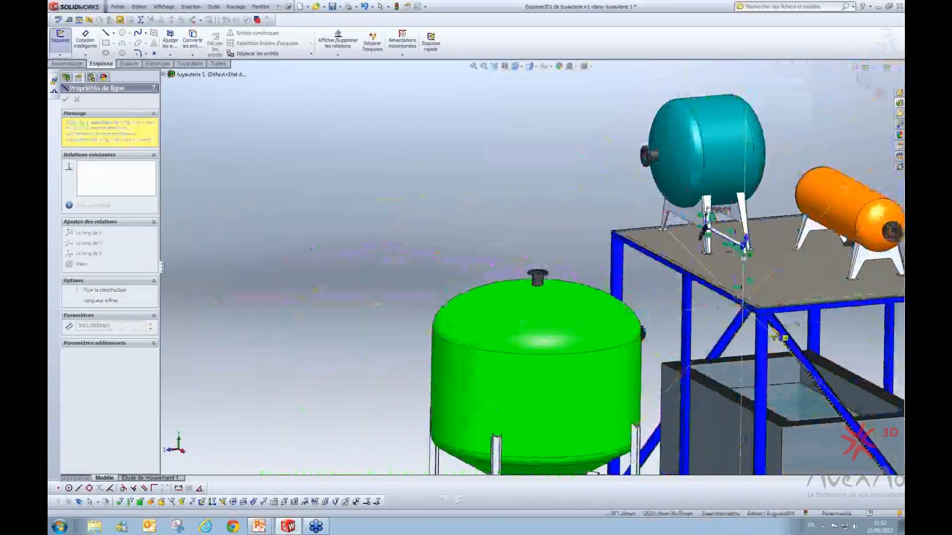
pyautogui.scroll(-5, 720, 333)
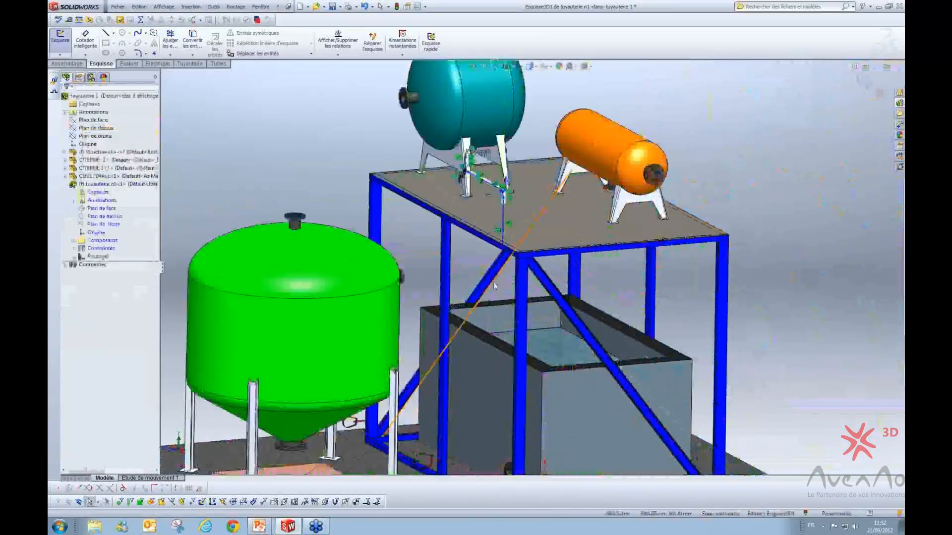
# - Place a slip on weld flange on the green tank's side nozzle with the configuration Slip On Flange 150-NPS2
pyautogui.scroll(-5, 447, 239)
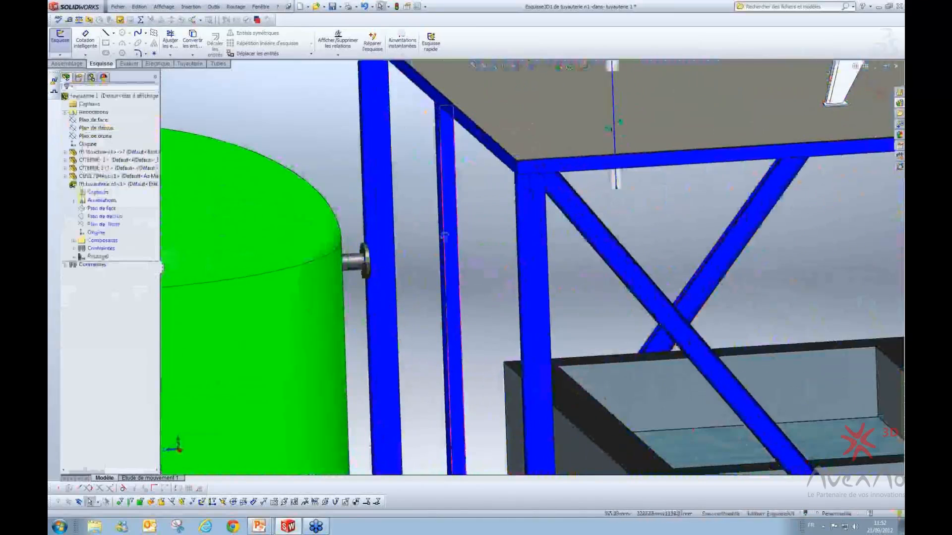
pyautogui.moveTo(447, 238); pyautogui.dragTo(491, 255, button='middle')
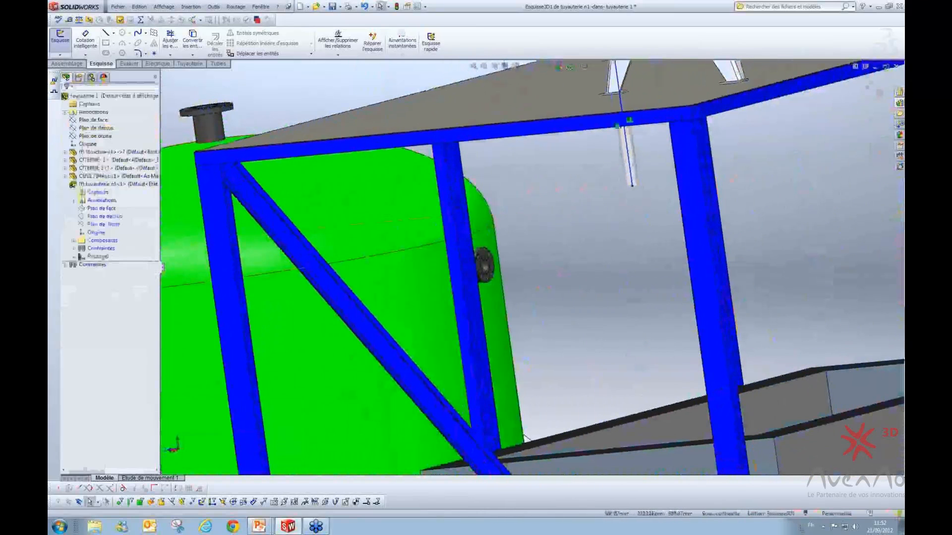
pyautogui.click(899, 104)
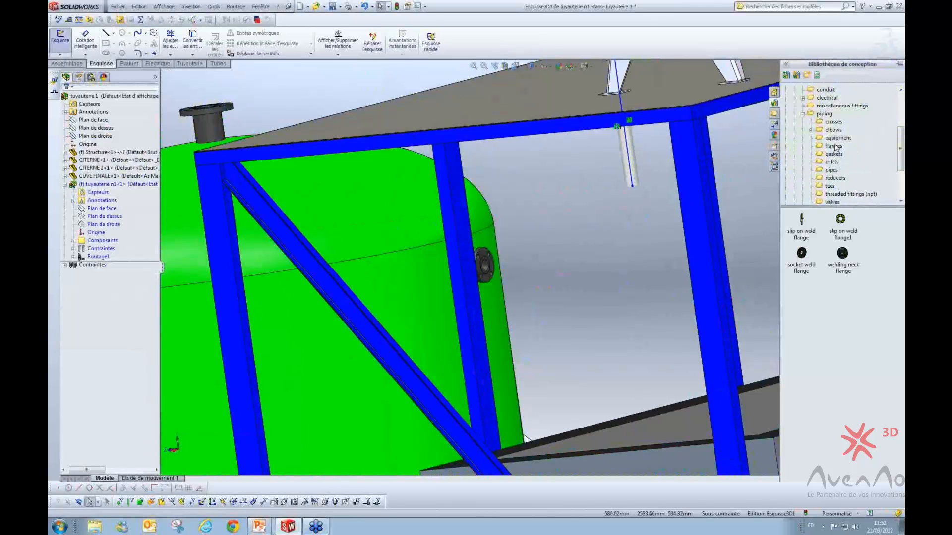
pyautogui.moveTo(802, 221); pyautogui.dragTo(489, 265)
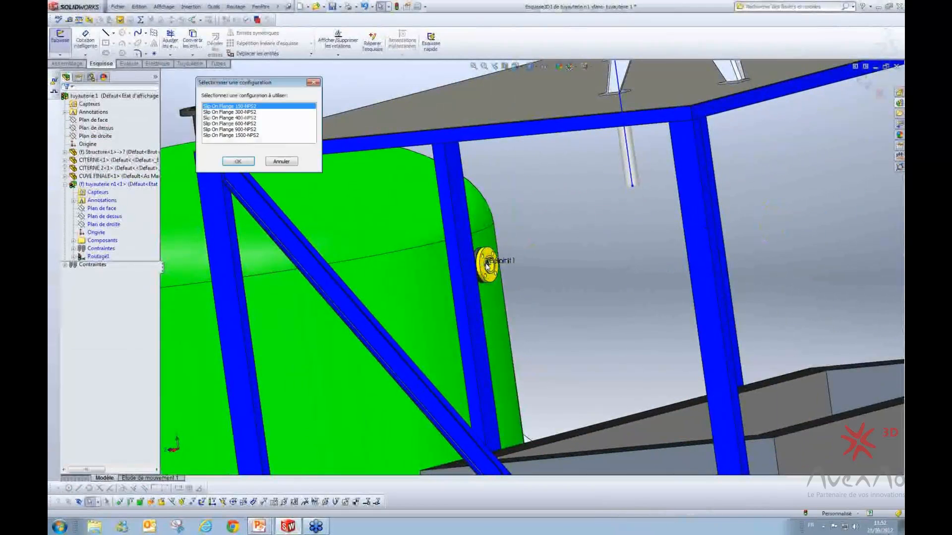
pyautogui.click(239, 162)
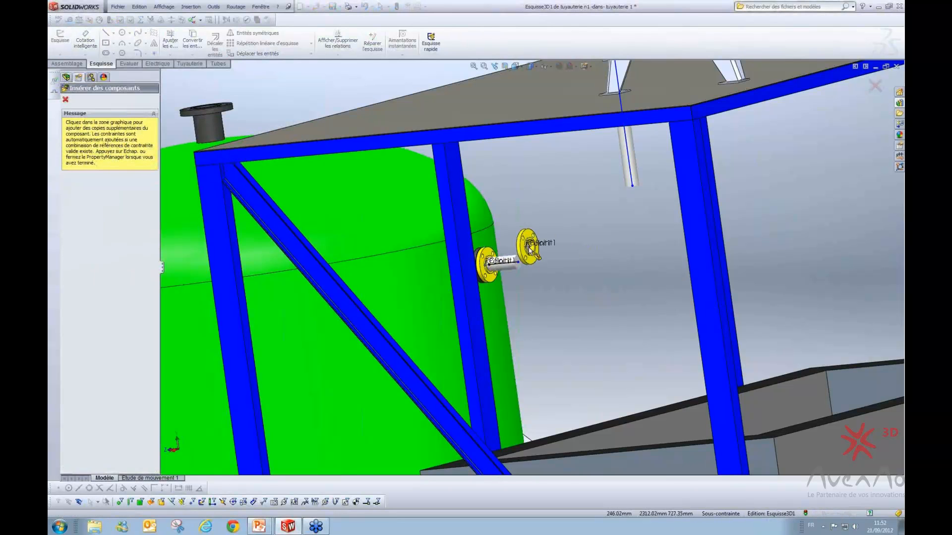
pyautogui.press('Escape')
# - Try to merge the vertical pipe's lower endpoint with the end of the pipe stub at the green tank's side nozzle
pyautogui.moveTo(543, 254); pyautogui.dragTo(552, 199, button='middle')
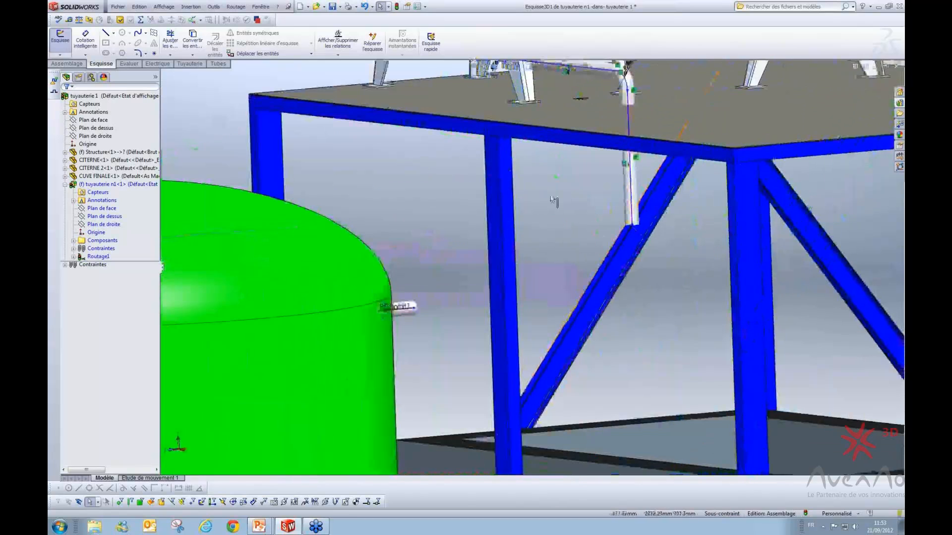
pyautogui.click(632, 225)
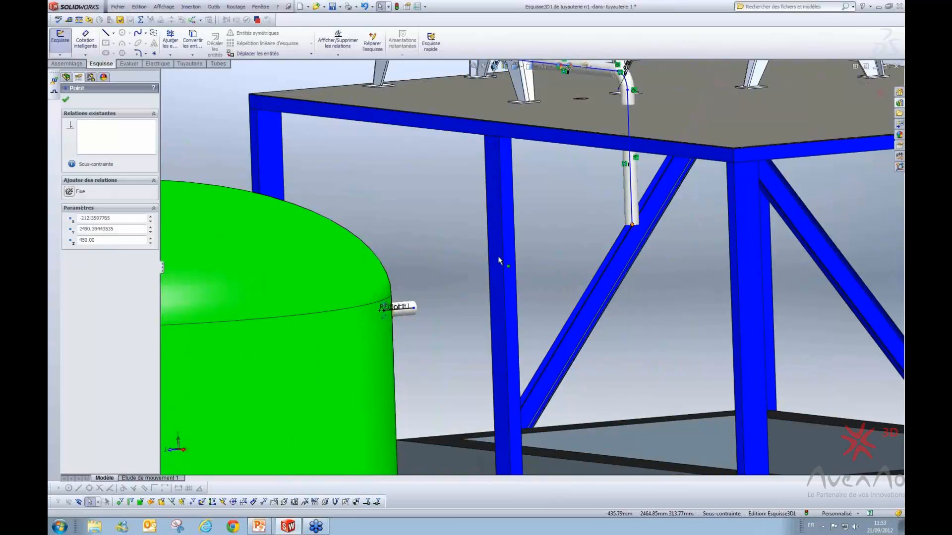
pyautogui.keyDown('ctrl'); pyautogui.click(414, 308); pyautogui.keyUp('ctrl')
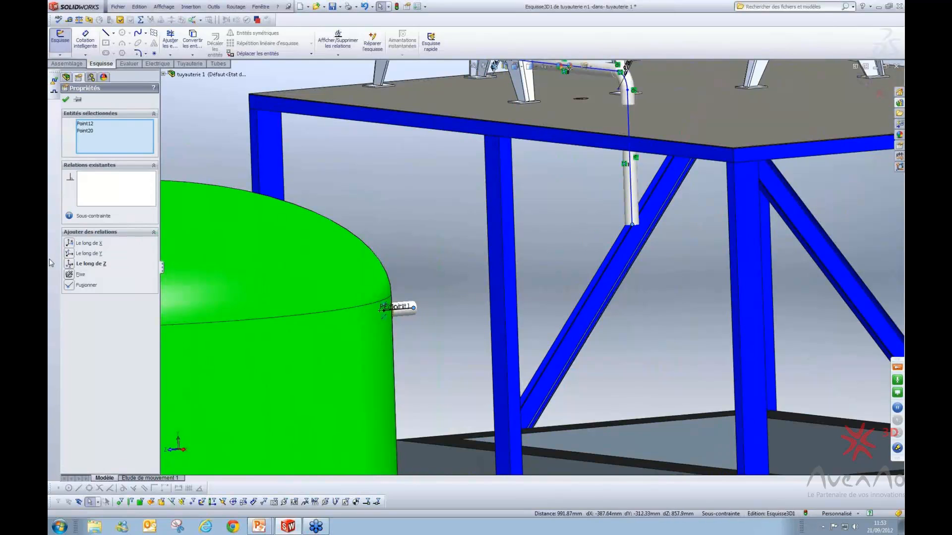
pyautogui.click(72, 285)
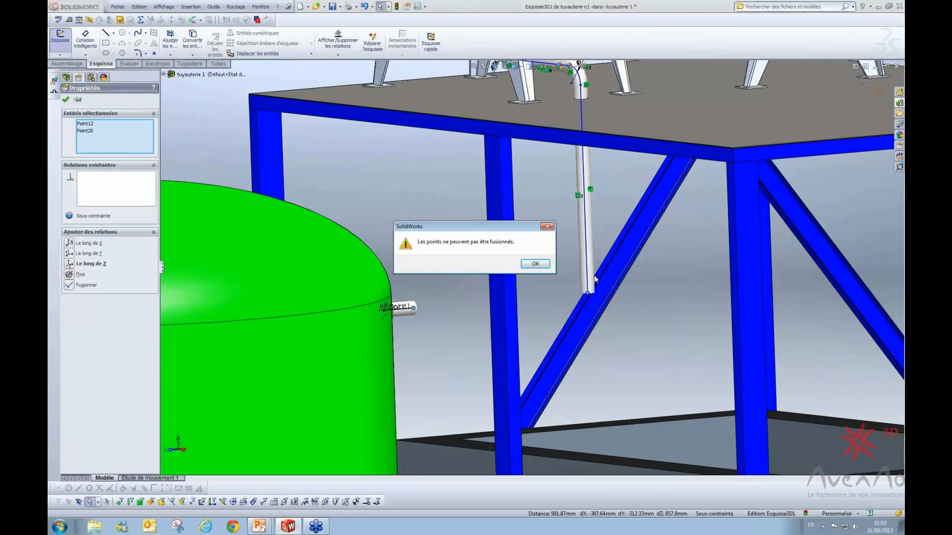
pyautogui.click(538, 266)
pyautogui.click(543, 224)
# - Extend the pipe stub at the green tank's side nozzle outward toward the vertical pipe
pyautogui.scroll(3, 542, 219)
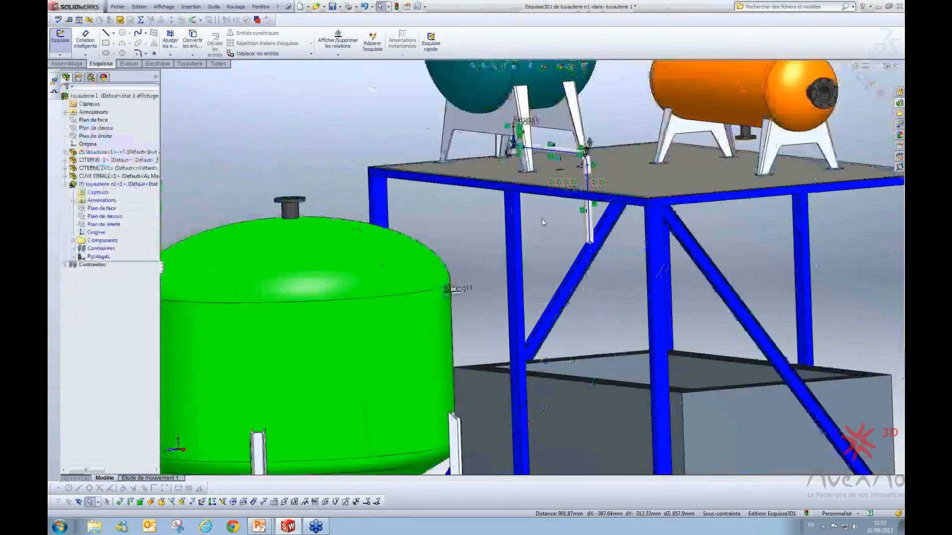
pyautogui.moveTo(542, 218); pyautogui.dragTo(493, 257, button='middle')
pyautogui.scroll(-5, 463, 304)
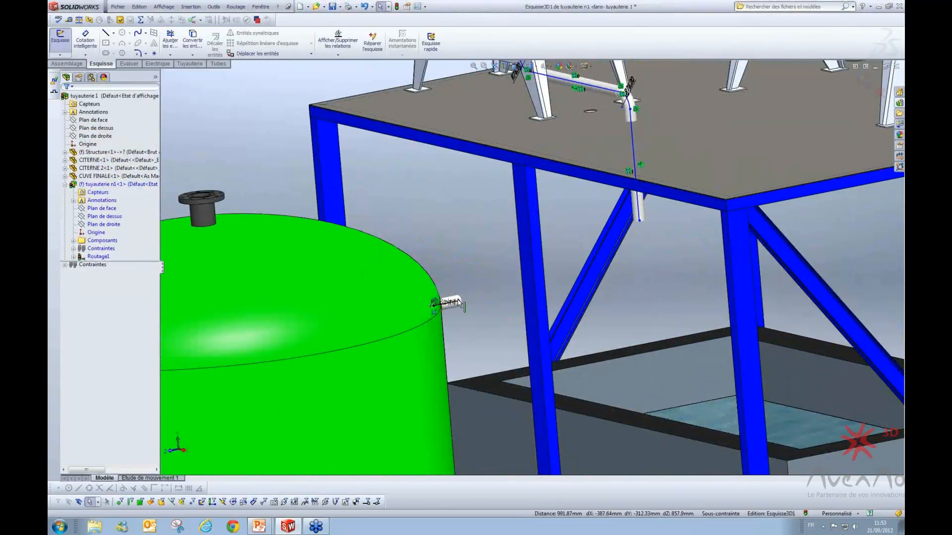
pyautogui.click(435, 304)
pyautogui.click(606, 272)
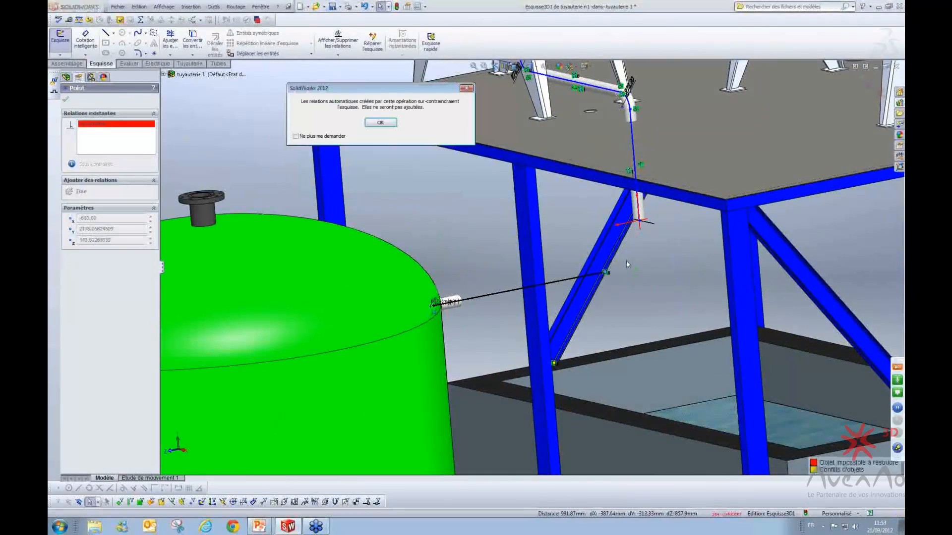
pyautogui.click(380, 123)
pyautogui.moveTo(614, 222); pyautogui.dragTo(716, 254, button='middle')
pyautogui.press('Escape')
pyautogui.scroll(1, 757, 199)
pyautogui.scroll(-2, 716, 255)
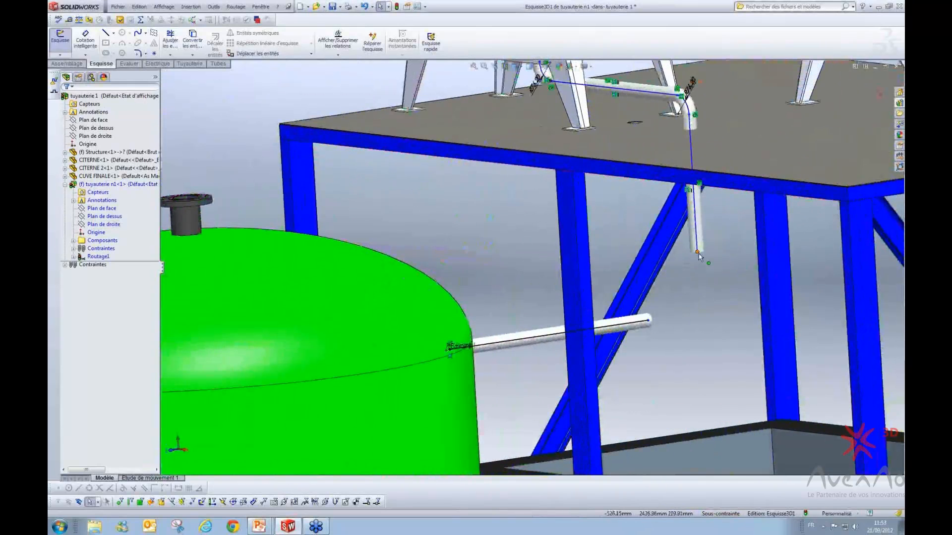
# - Try to merge the end of the extended side-nozzle pipe with the vertical pipe's lower endpoint
pyautogui.click(648, 320)
pyautogui.keyDown('ctrl'); pyautogui.click(450, 347); pyautogui.keyUp('ctrl')
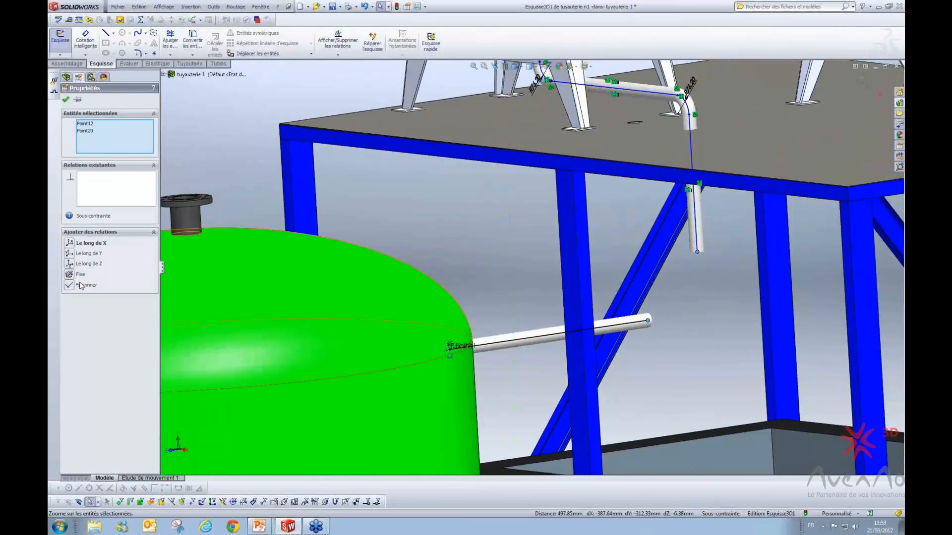
pyautogui.click(72, 286)
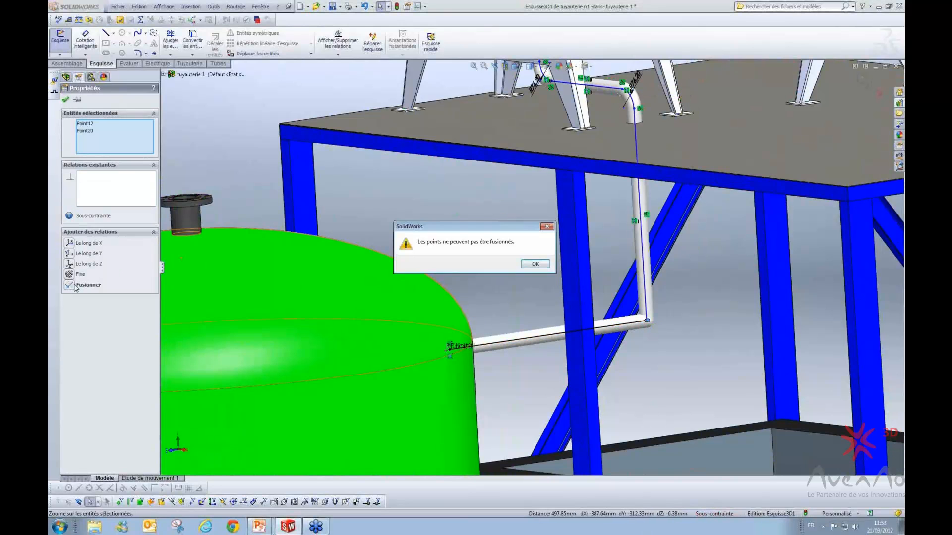
pyautogui.click(536, 264)
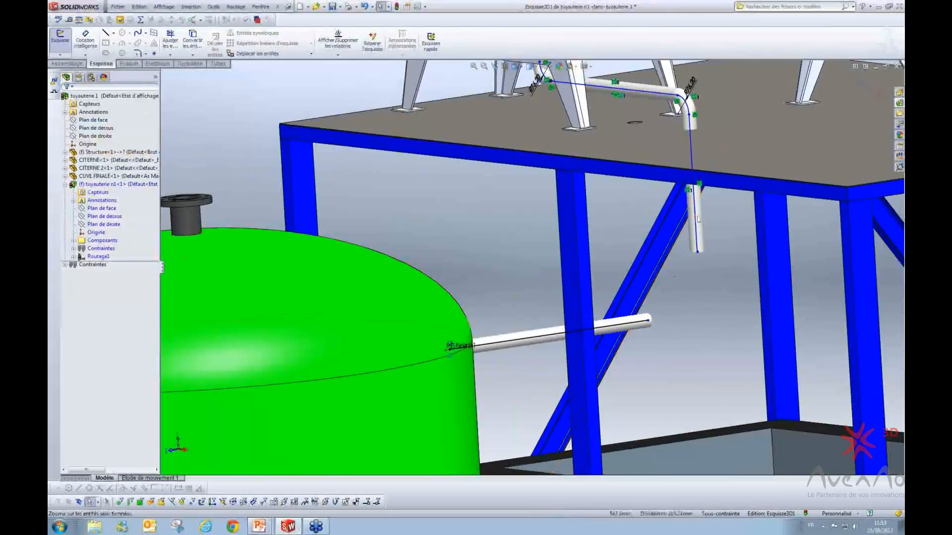
# - Make the upper endpoint of the vertical route line concentric with the circular hole in the platform
pyautogui.scroll(3, 583, 133)
pyautogui.scroll(-6, 572, 127)
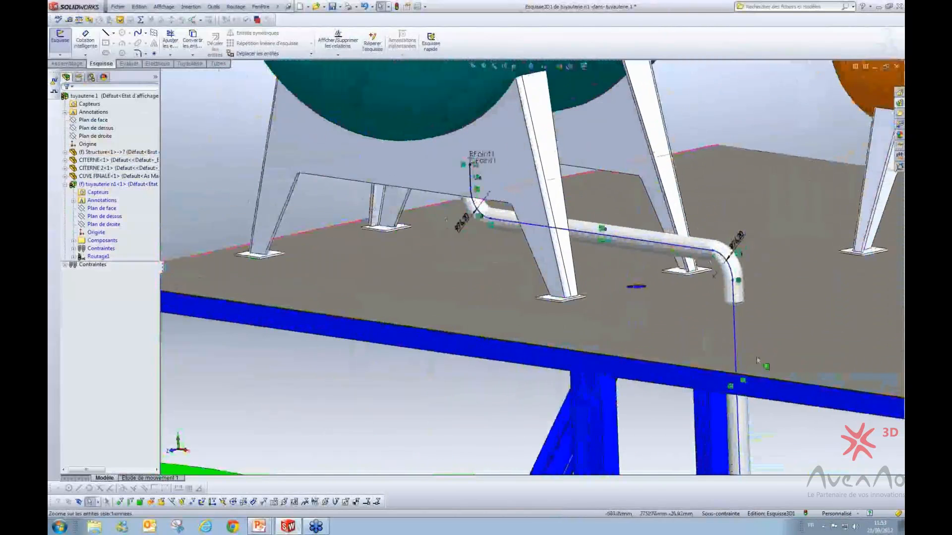
pyautogui.scroll(-3, 757, 361)
pyautogui.click(676, 287)
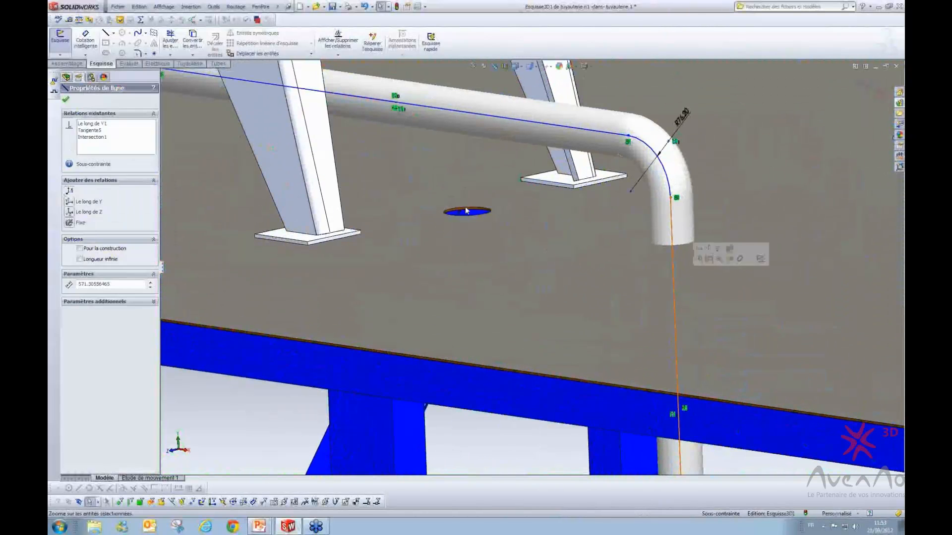
pyautogui.scroll(-3, 471, 216)
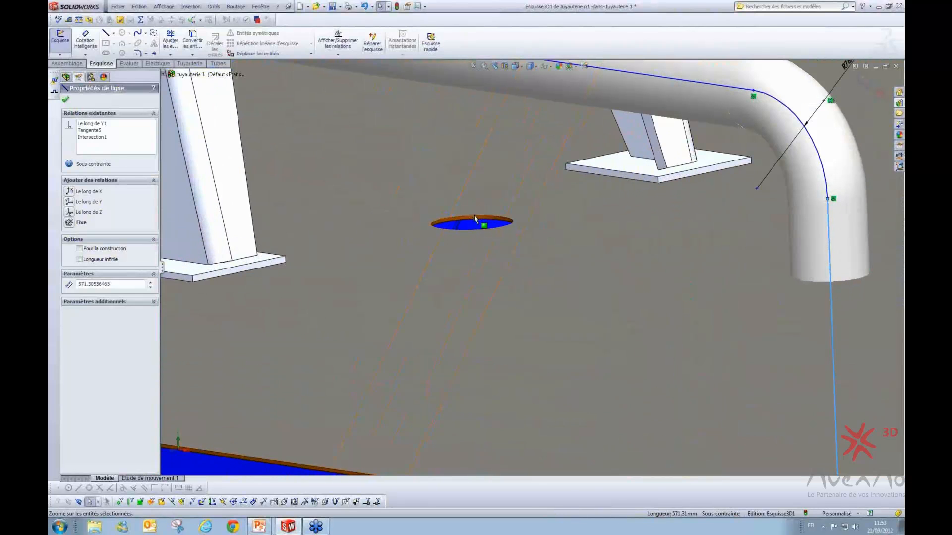
pyautogui.keyDown('ctrl'); pyautogui.click(475, 220); pyautogui.keyUp('ctrl')
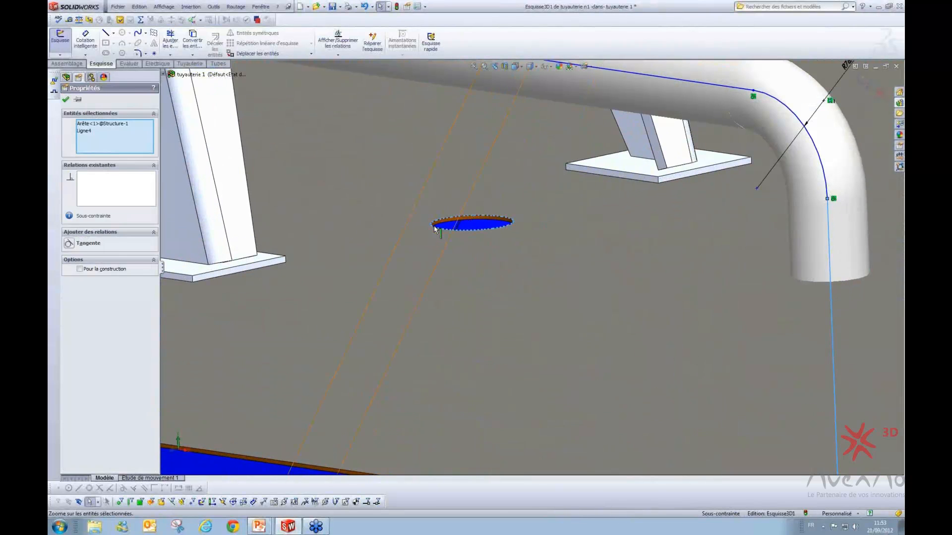
pyautogui.scroll(3, 435, 230)
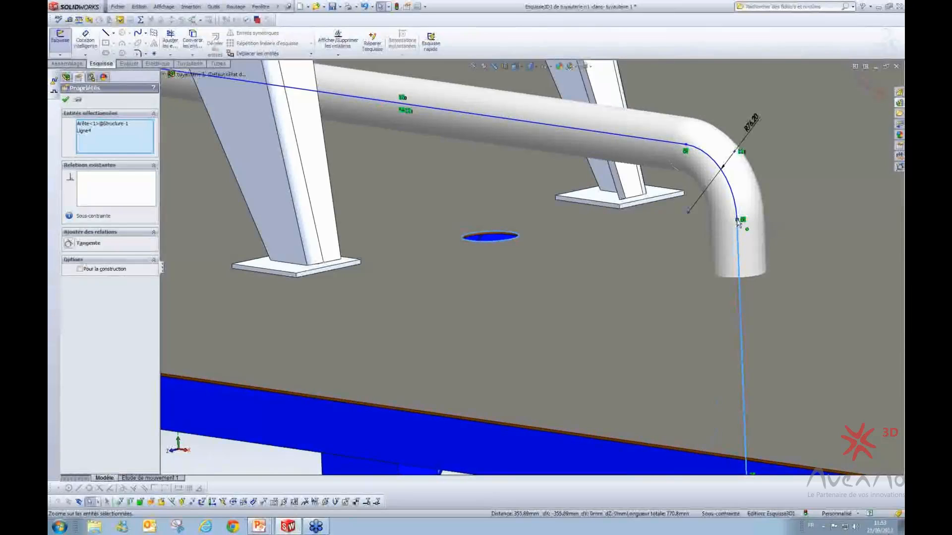
pyautogui.keyDown('ctrl'); pyautogui.click(738, 226); pyautogui.keyUp('ctrl')
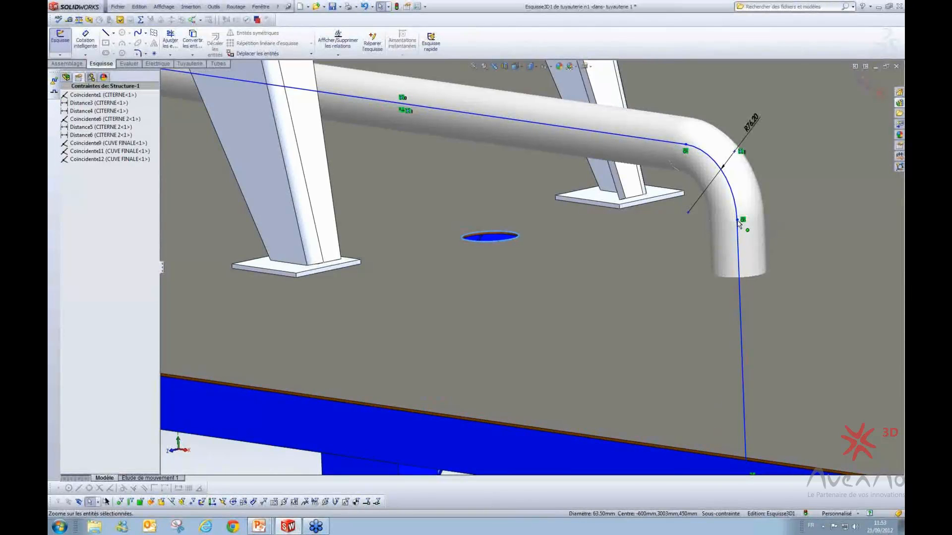
pyautogui.keyDown('ctrl'); pyautogui.click(737, 220); pyautogui.keyUp('ctrl')
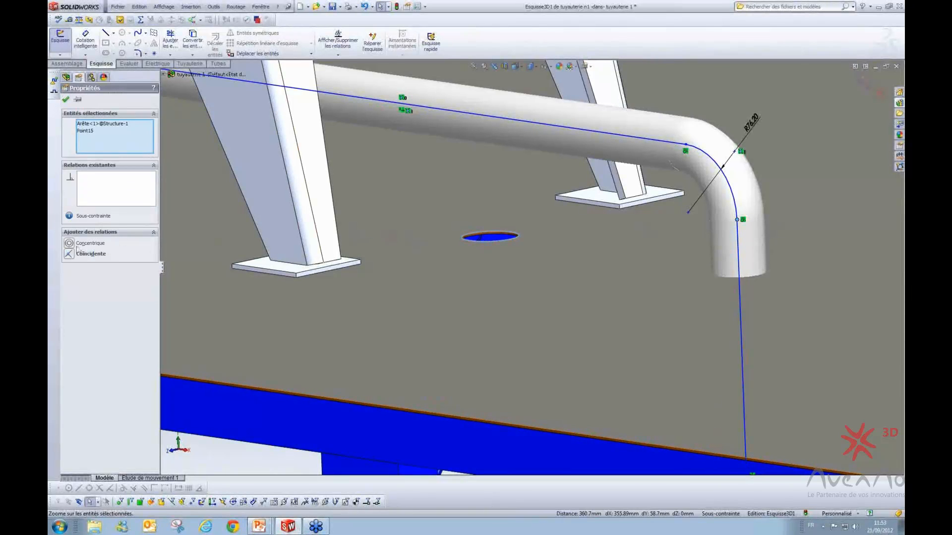
pyautogui.click(69, 244)
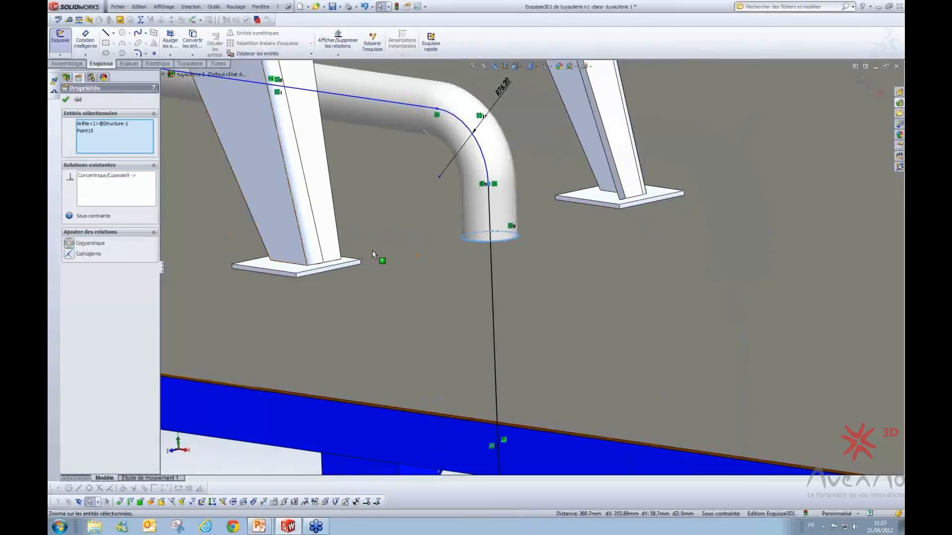
pyautogui.scroll(5, 421, 268)
pyautogui.scroll(3, 447, 286)
pyautogui.press('Escape')
# - Shorten the green tank's side-nozzle pipe slightly and merge its end with the vertical pipe's lower endpoint
pyautogui.scroll(-4, 535, 397)
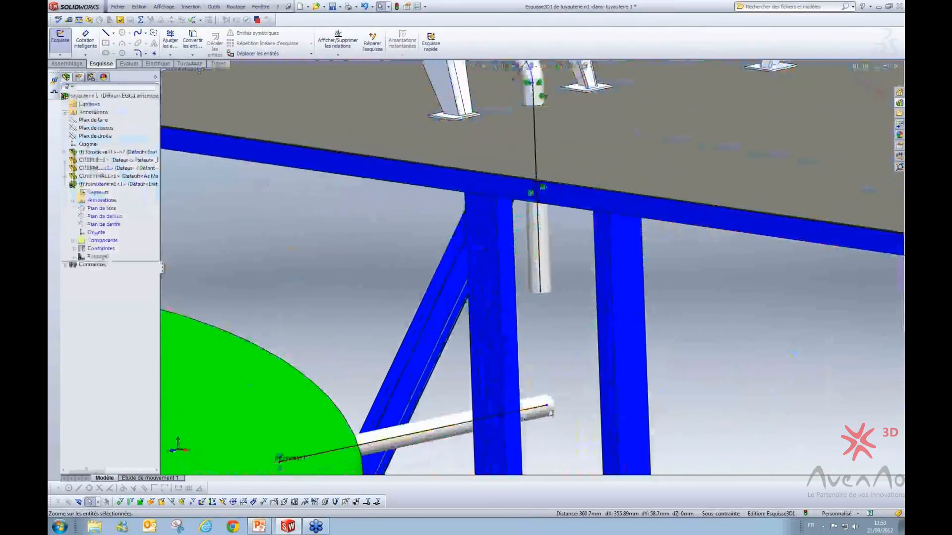
pyautogui.moveTo(547, 408); pyautogui.dragTo(511, 415)
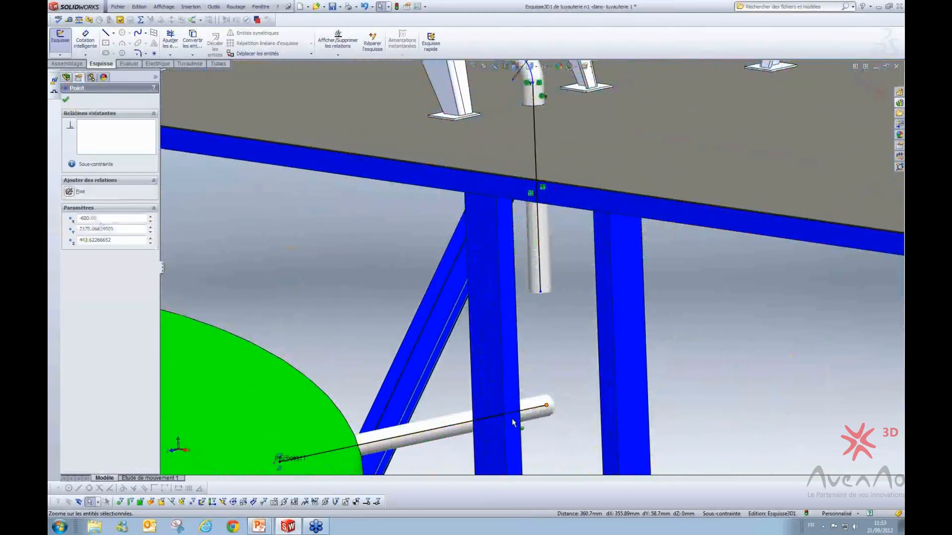
pyautogui.keyDown('ctrl'); pyautogui.click(540, 292); pyautogui.keyUp('ctrl')
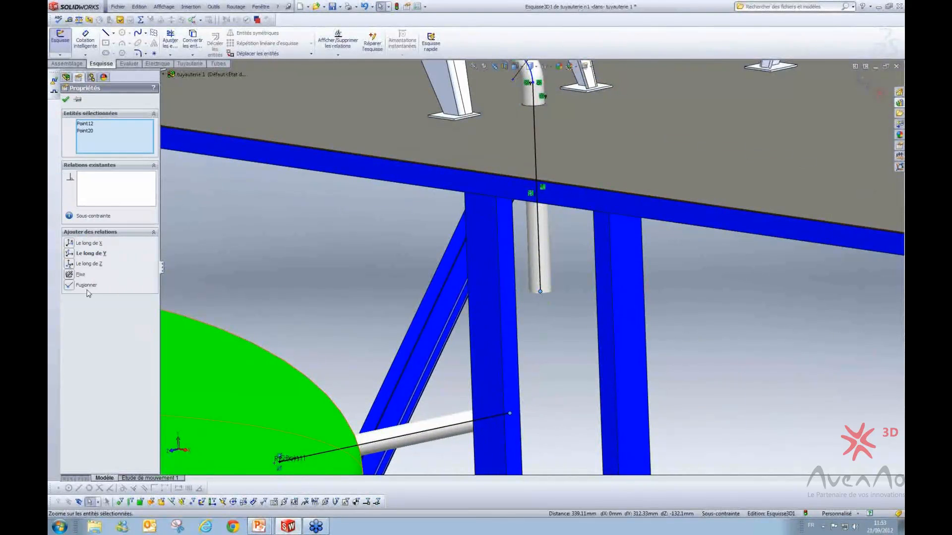
pyautogui.click(87, 287)
pyautogui.scroll(4, 508, 364)
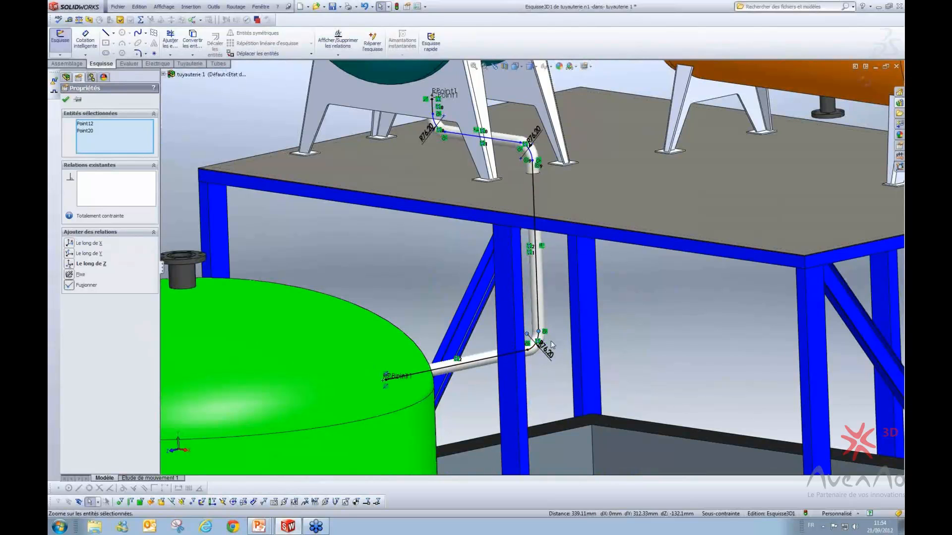
pyautogui.scroll(5, 539, 411)
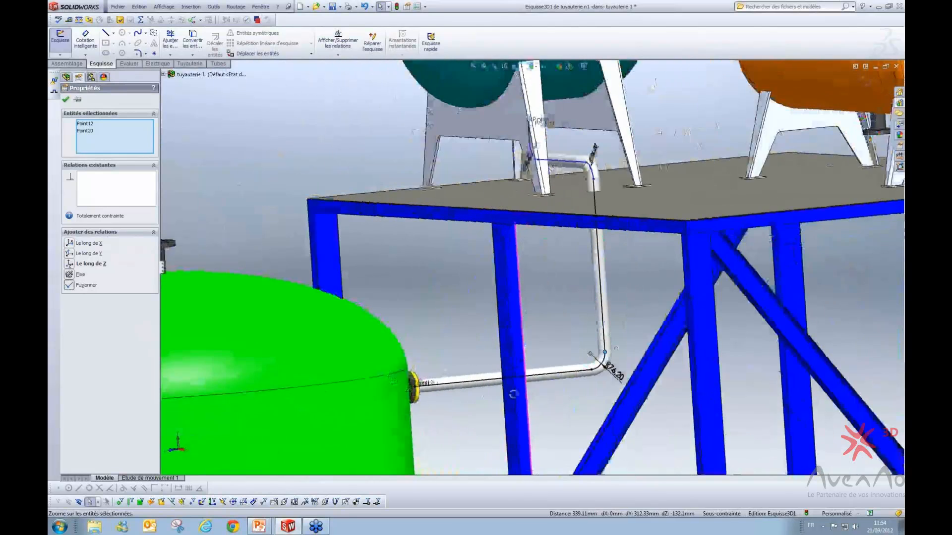
pyautogui.scroll(-6, 572, 256)
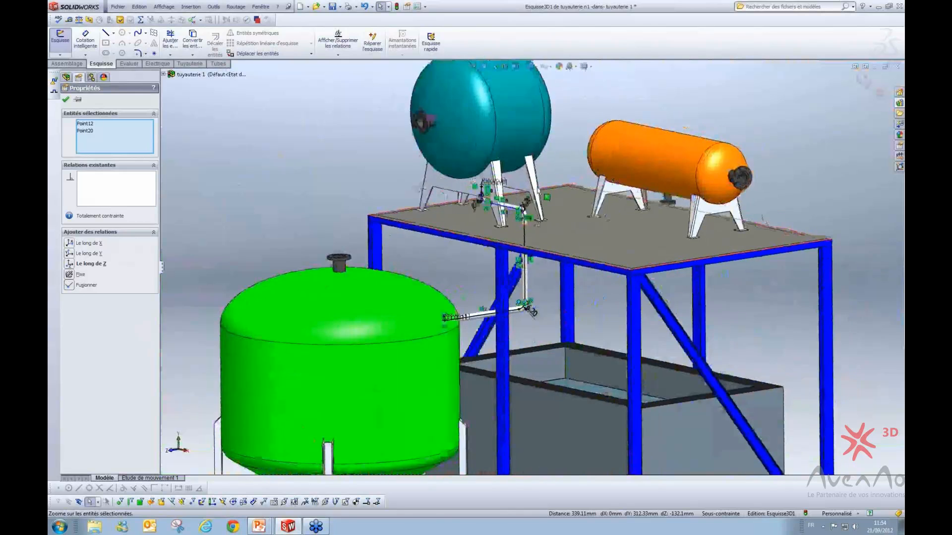
pyautogui.scroll(-1, 544, 232)
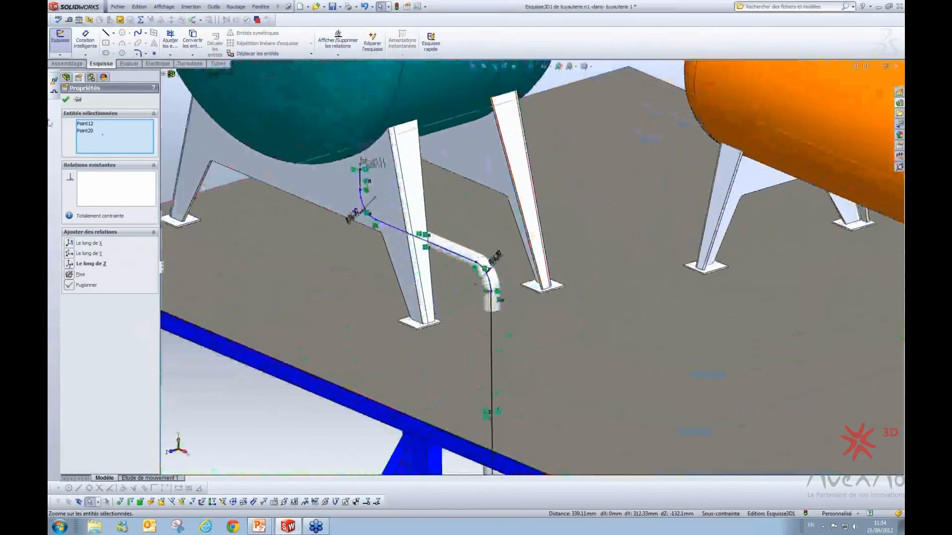
pyautogui.click(66, 100)
# - Try to place a slip on weld flange on the nozzle beneath the orange tank
pyautogui.scroll(3, 695, 284)
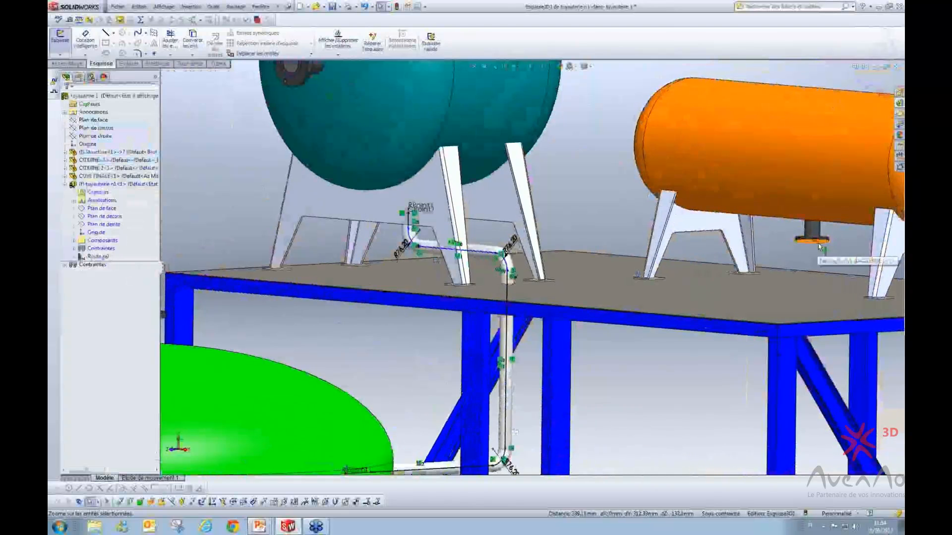
pyautogui.scroll(1, 813, 249)
pyautogui.scroll(-2, 805, 249)
pyautogui.click(898, 103)
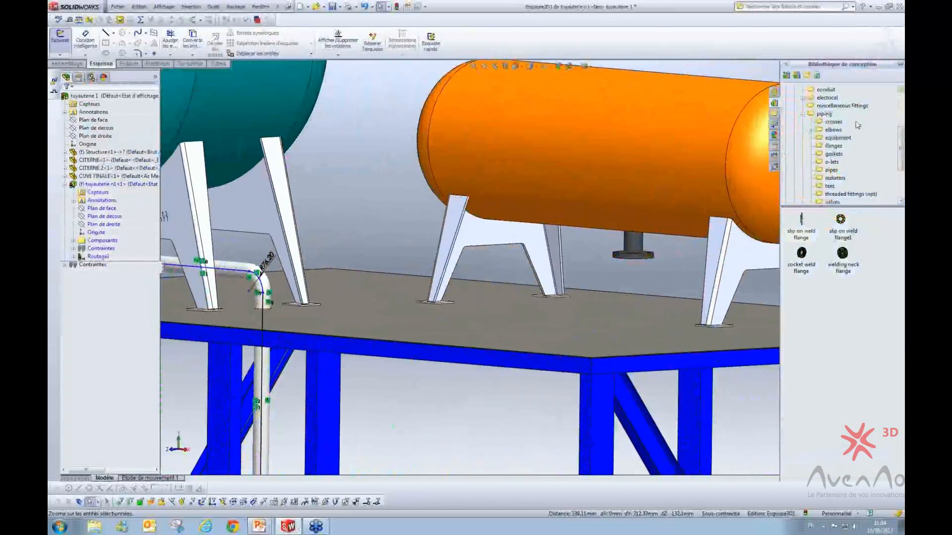
pyautogui.moveTo(810, 226); pyautogui.dragTo(636, 260)
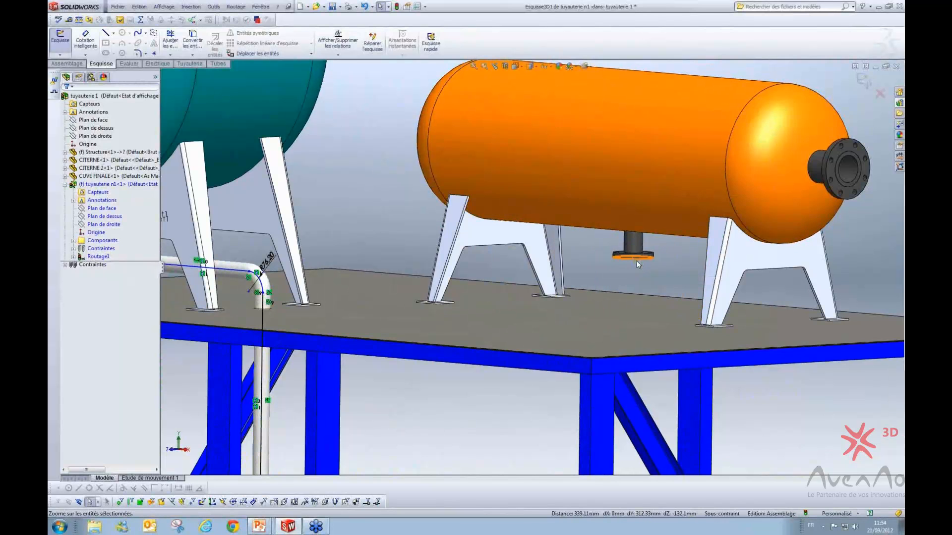
# - Place one slip on weld flange against the orange tank's bottom nozzle flange with the configuration Slip On Flange 150-NPS2
pyautogui.moveTo(636, 258); pyautogui.dragTo(525, 211, button='middle')
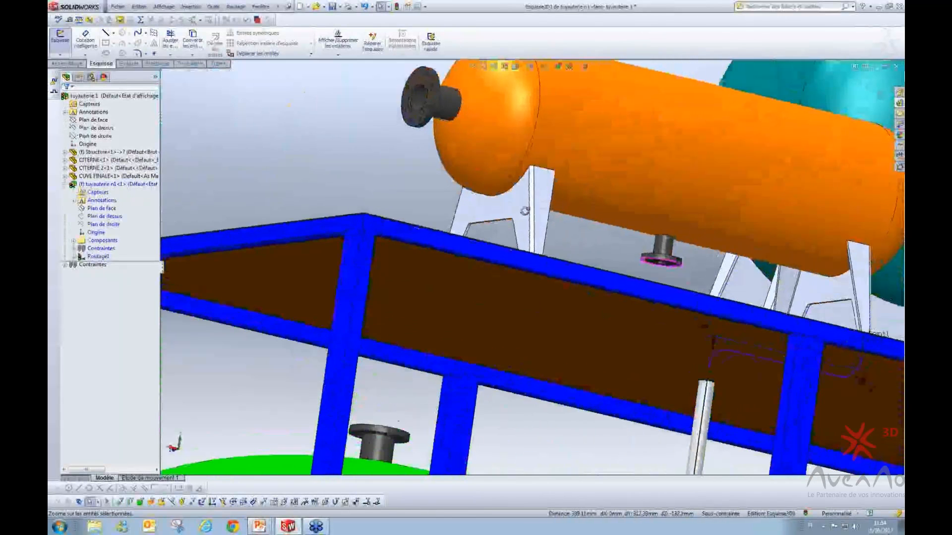
pyautogui.scroll(-4, 680, 248)
pyautogui.scroll(-2, 692, 280)
pyautogui.click(900, 103)
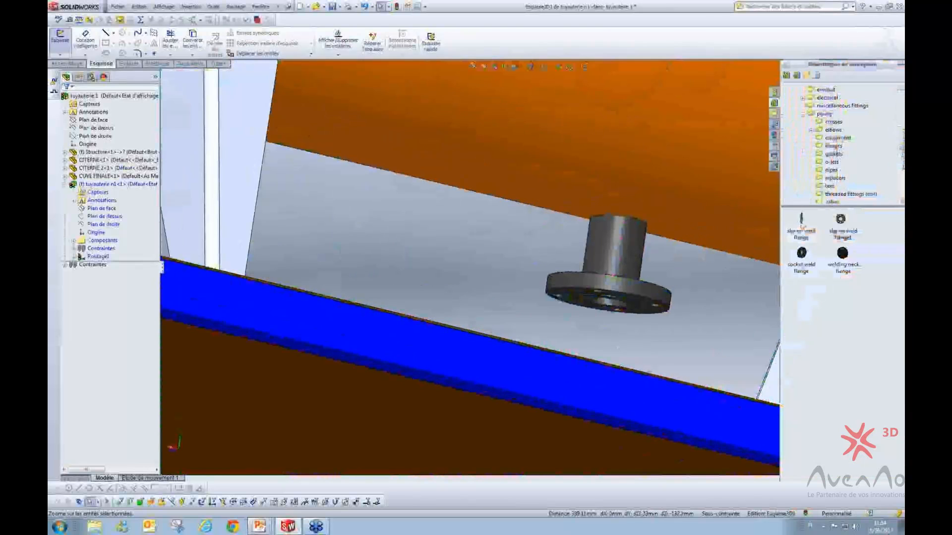
pyautogui.moveTo(802, 225); pyautogui.dragTo(625, 308)
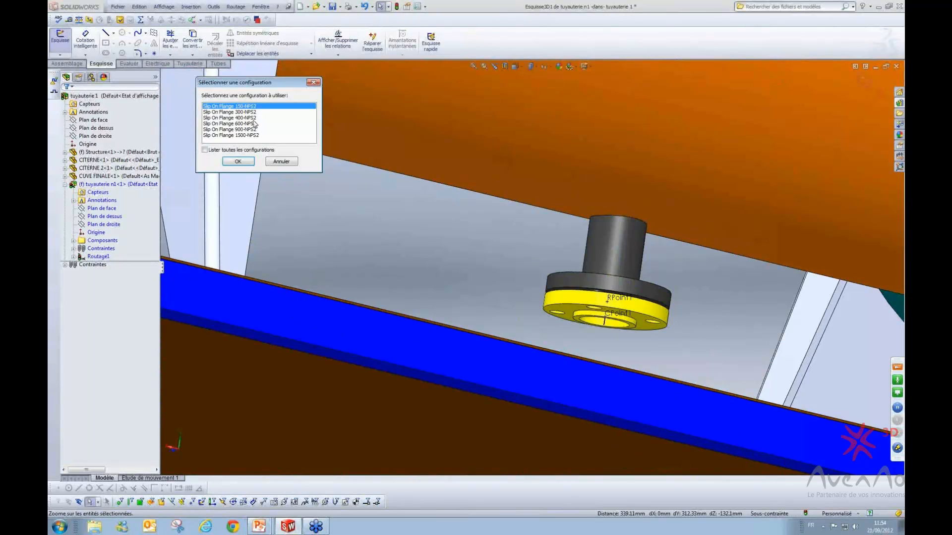
pyautogui.click(238, 165)
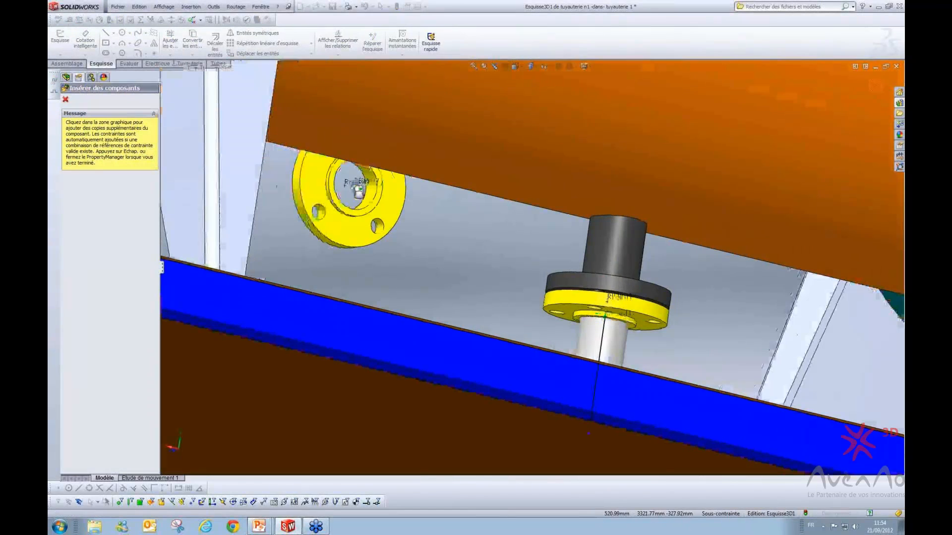
pyautogui.scroll(4, 372, 193)
pyautogui.moveTo(424, 232); pyautogui.dragTo(472, 238, button='middle')
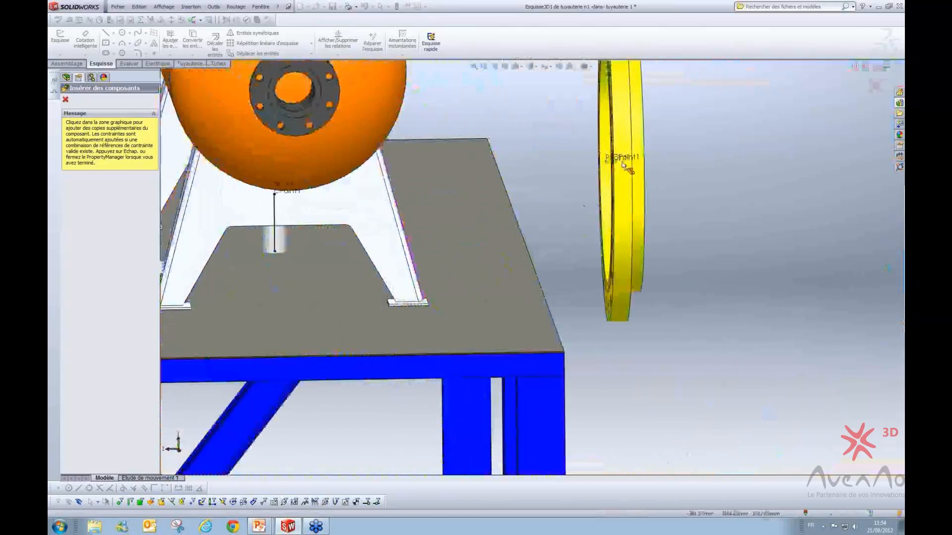
pyautogui.press('Escape')
# - Lower the horizontal route line beneath the teal tank closer to the platform
pyautogui.moveTo(323, 195); pyautogui.dragTo(279, 222, button='middle')
pyautogui.scroll(-8, 280, 222)
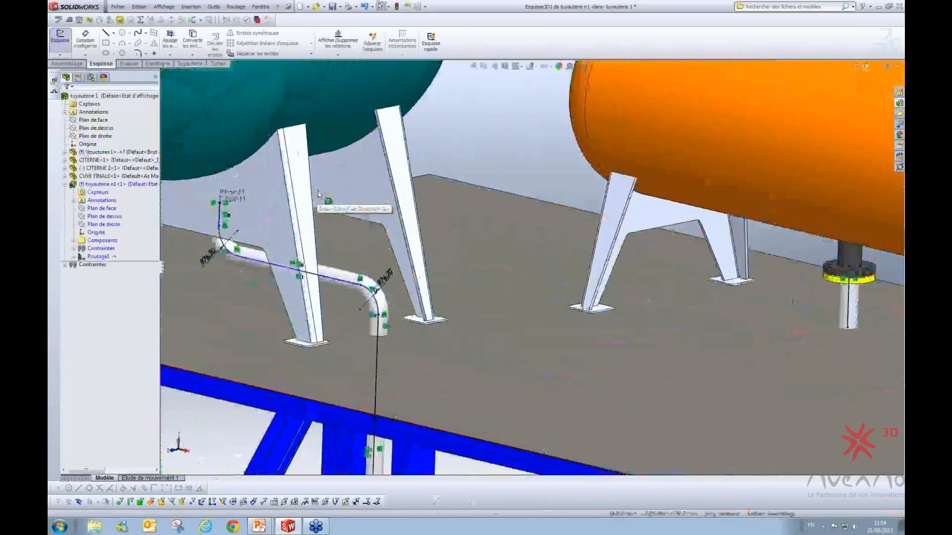
pyautogui.click(346, 303)
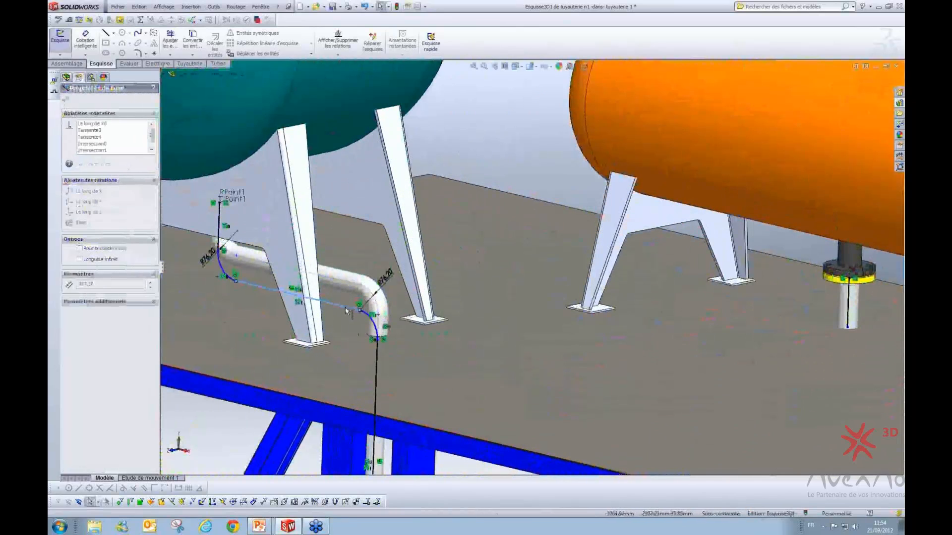
pyautogui.moveTo(477, 309)
pyautogui.mouseDown(button='middle')
pyautogui.moveTo(479, 286)
pyautogui.moveTo(477, 299)
pyautogui.mouseUp(button='middle')
# - Try to place a straight tee inch from the piping tees library on the horizontal route line beneath the teal tank
pyautogui.click(899, 104)
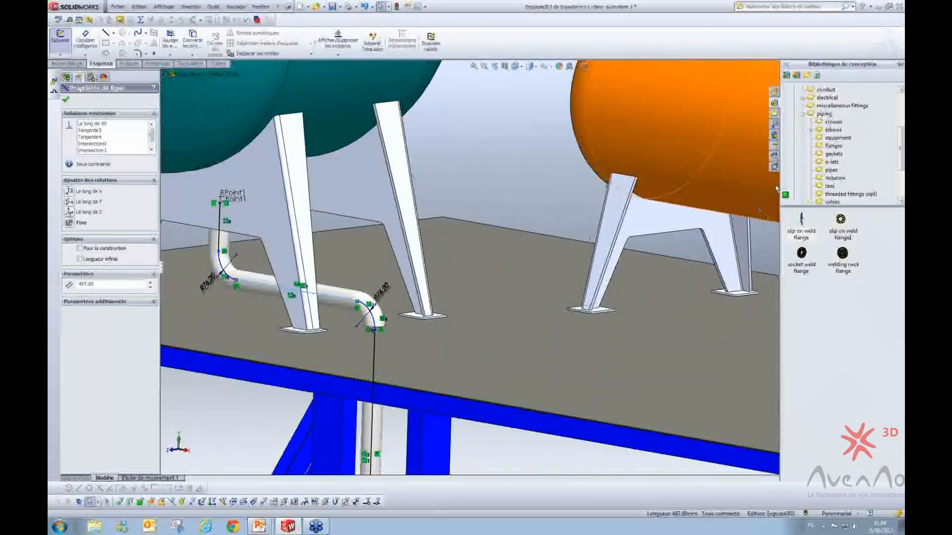
pyautogui.click(829, 186)
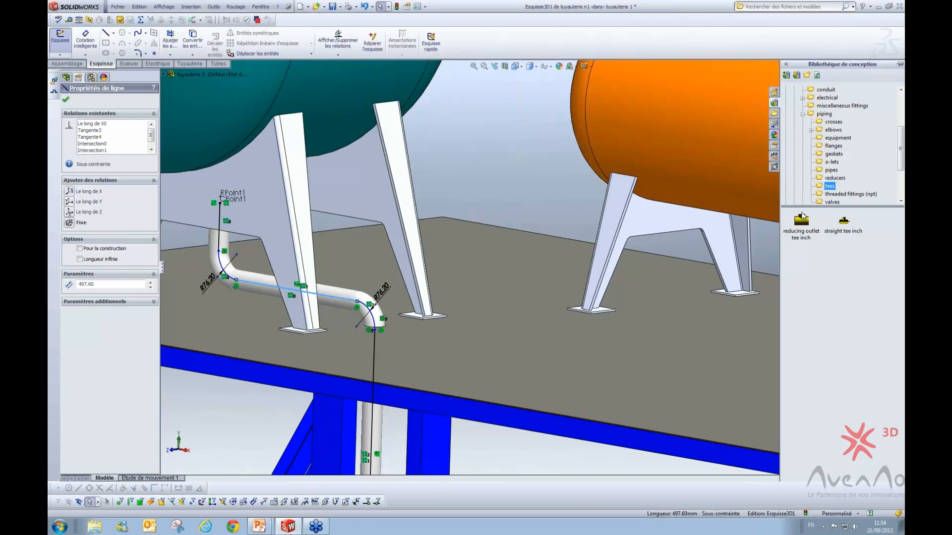
pyautogui.click(847, 223)
pyautogui.moveTo(847, 223)
pyautogui.mouseDown()
pyautogui.moveTo(642, 264)
pyautogui.moveTo(340, 276)
pyautogui.moveTo(327, 298)
pyautogui.mouseUp()
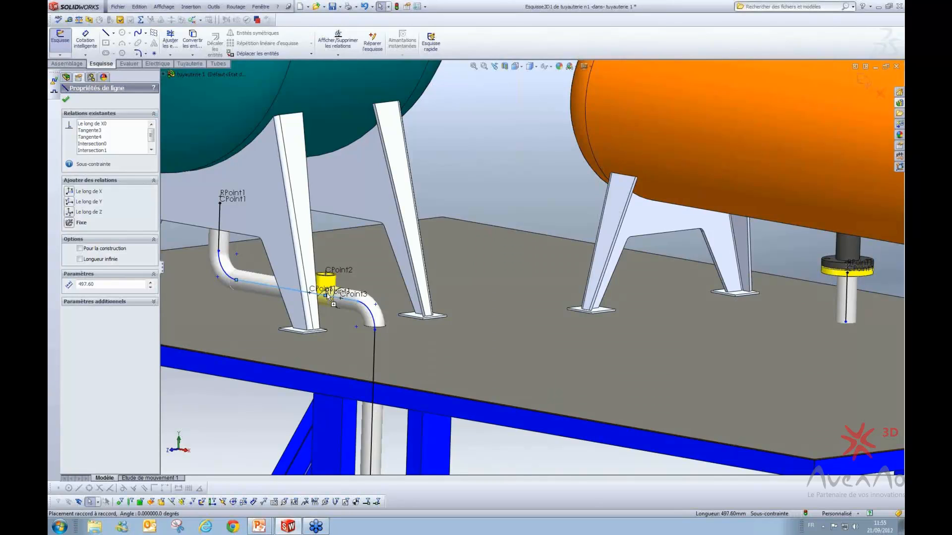
# - Rotate the tee preview on the route line to an angle of 90 degrees so its branch faces the orange tank
pyautogui.hotkey('shift', 'Right')
pyautogui.hotkey('shift', 'Right')
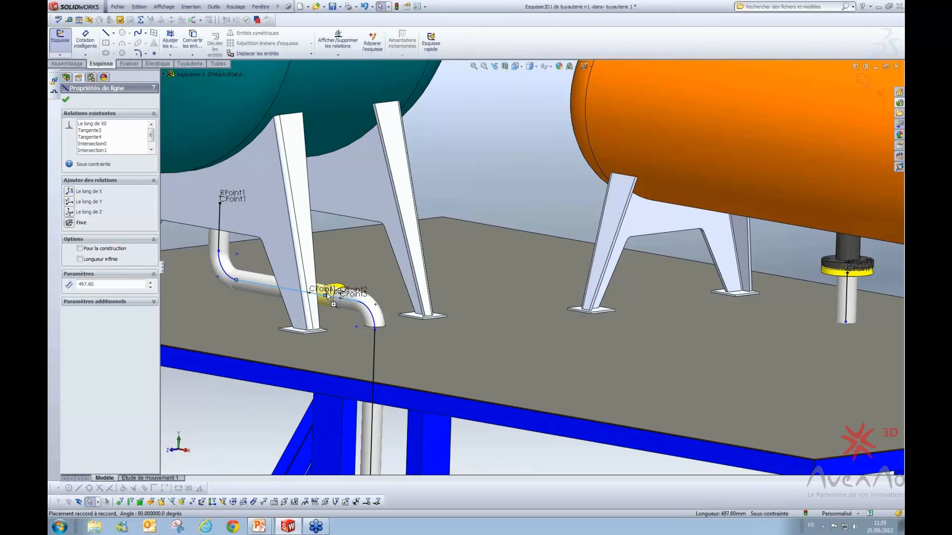
pyautogui.hotkey('shift', 'Left')
pyautogui.hotkey('shift', 'Left')
pyautogui.hotkey('shift', 'Left')
pyautogui.hotkey('shift', 'Left')
pyautogui.hotkey('shift', 'Left')
pyautogui.hotkey('shift', 'Left')
pyautogui.hotkey('shift', 'Left')
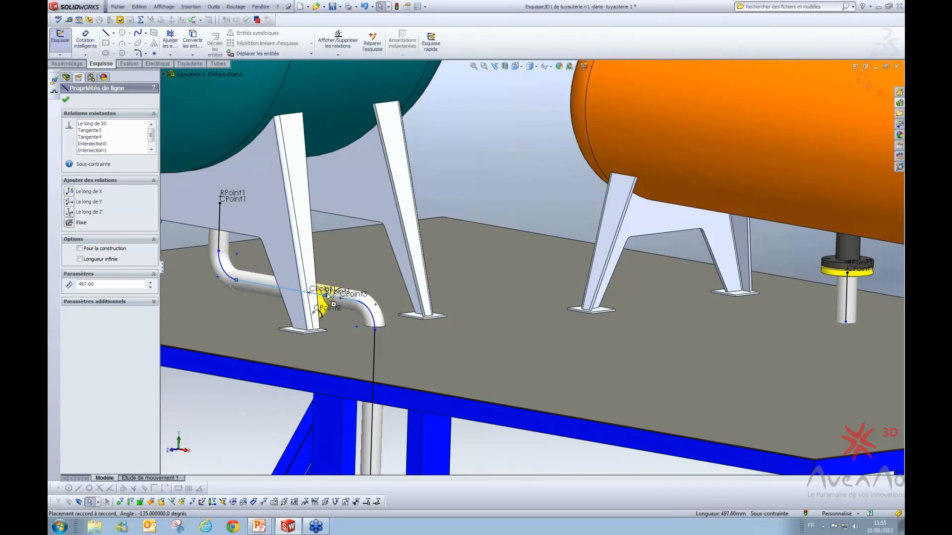
pyautogui.hotkey('shift', 'Left')
pyautogui.hotkey('shift', 'Left')
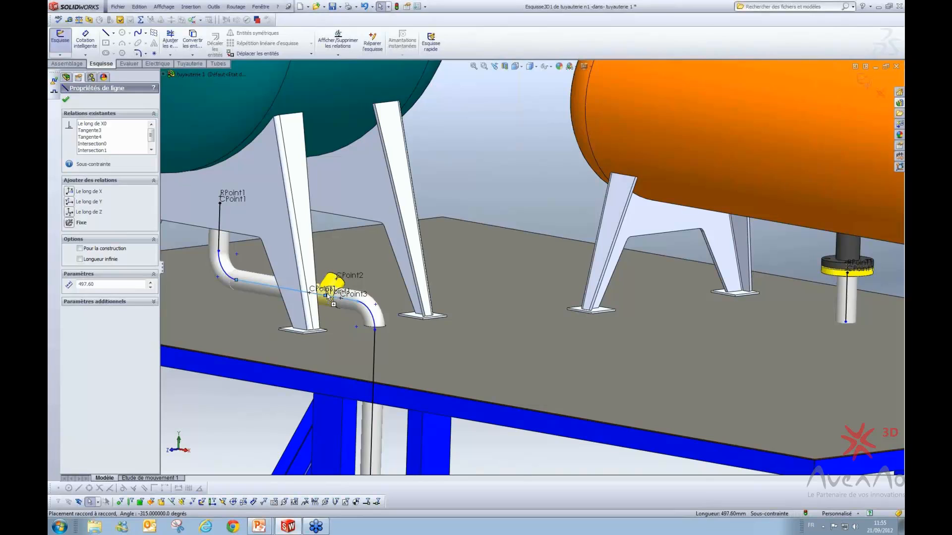
pyautogui.hotkey('shift', 'Right')
pyautogui.hotkey('shift', 'Right')
pyautogui.hotkey('shift', 'Right')
pyautogui.hotkey('shift', 'Right')
pyautogui.hotkey('shift', 'Right')
pyautogui.hotkey('shift', 'Right')
pyautogui.hotkey('shift', 'Right')
pyautogui.hotkey('shift', 'Right')
pyautogui.hotkey('shift', 'Left')
pyautogui.hotkey('shift', 'Right')
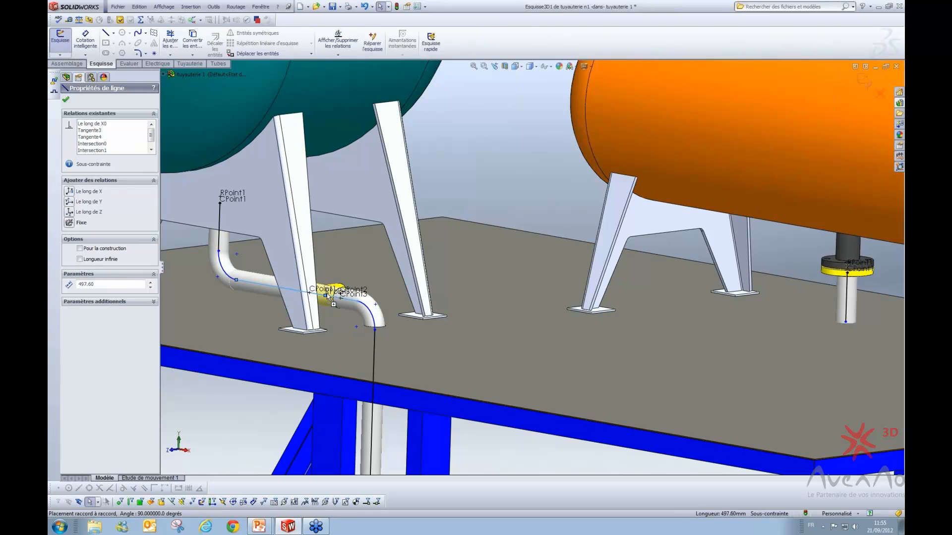
# - Insert the tee with the configuration Tee Inch 2 Sch40 as a loose assembly component and end the component placement
pyautogui.moveTo(328, 297); pyautogui.dragTo(328, 297)
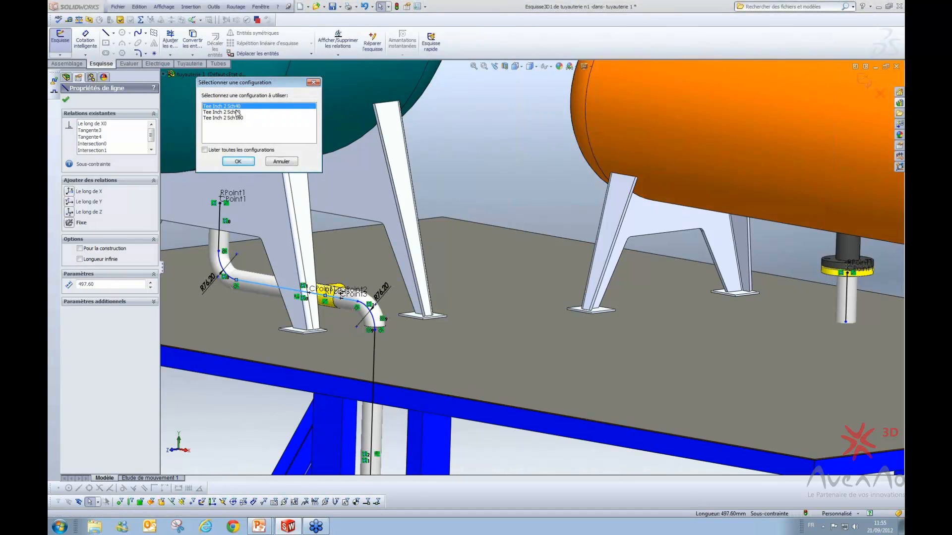
pyautogui.click(238, 162)
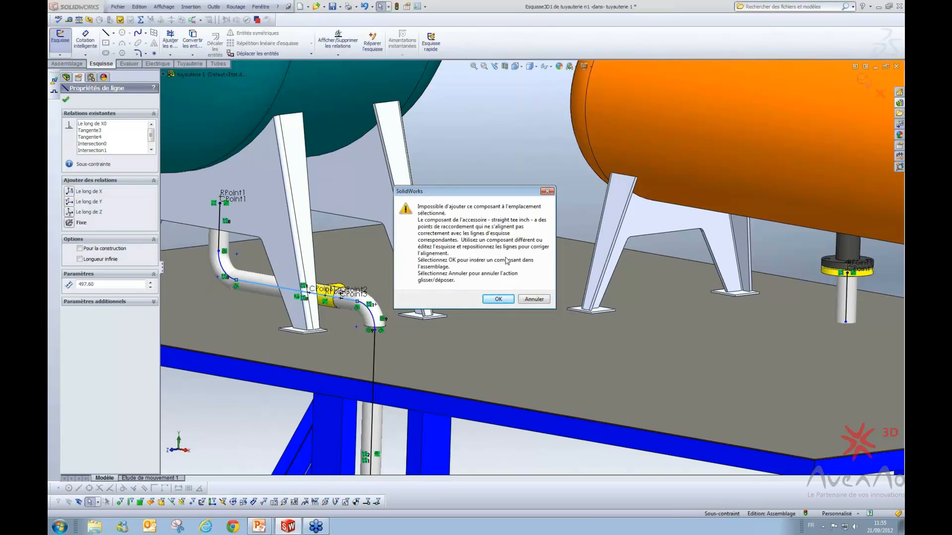
pyautogui.click(497, 300)
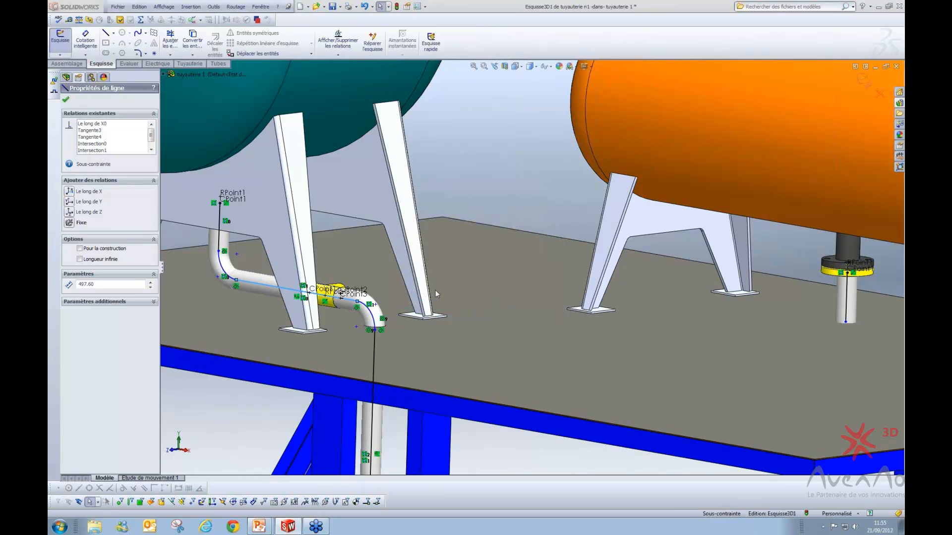
pyautogui.scroll(-2, 496, 298)
pyautogui.scroll(2, 347, 298)
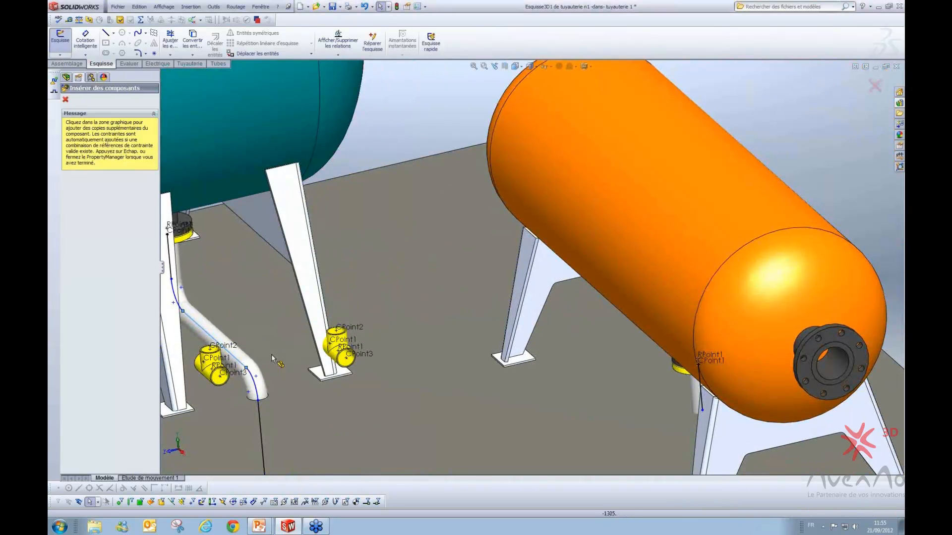
pyautogui.press('Escape')
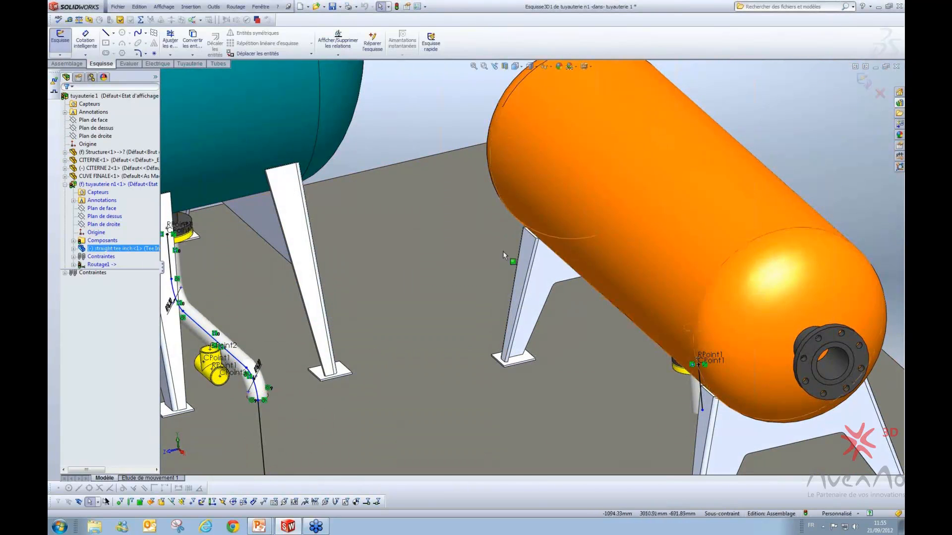
# - Leave the route sketch, delete the loose straight tee beside the teal tank's pipe, and reopen the route for editing
pyautogui.click(508, 258)
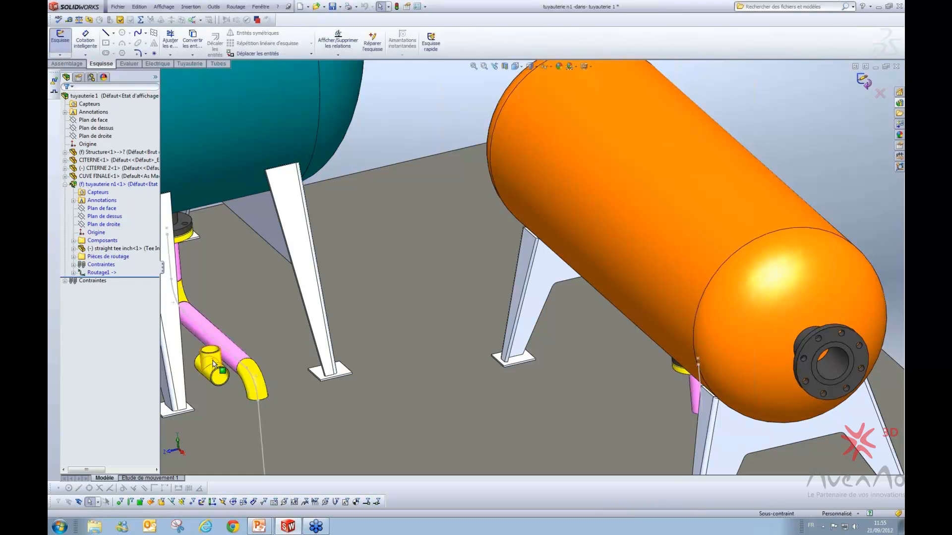
pyautogui.click(263, 372)
pyautogui.press('Delete')
pyautogui.press('Return')
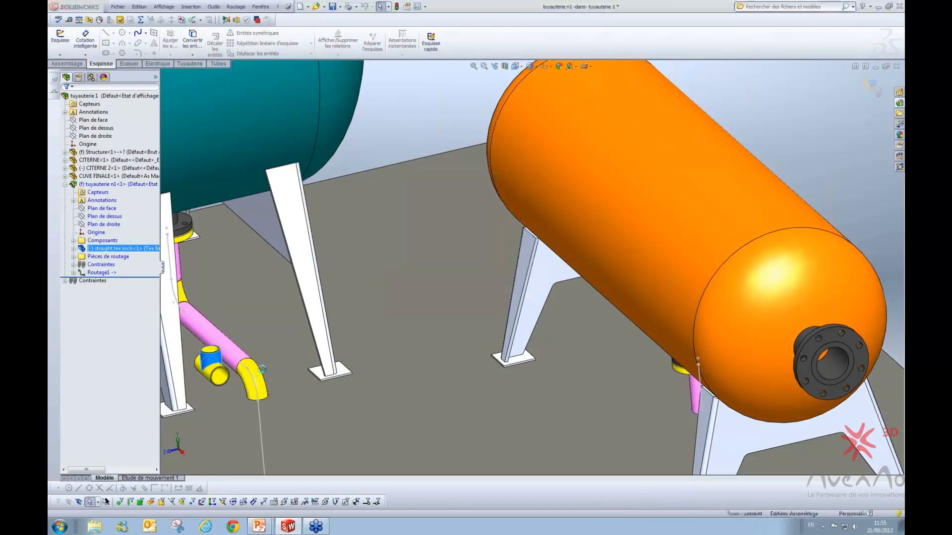
pyautogui.rightClick(229, 353)
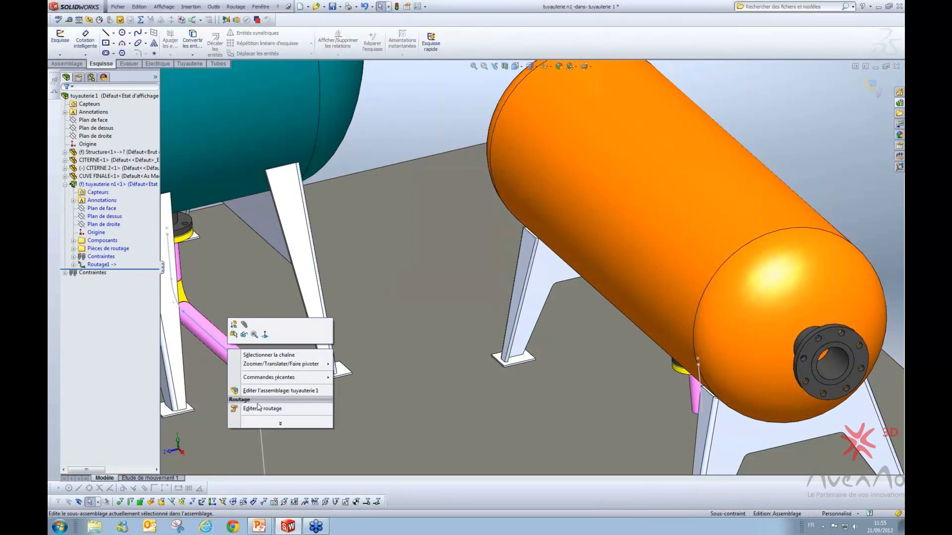
pyautogui.click(290, 390)
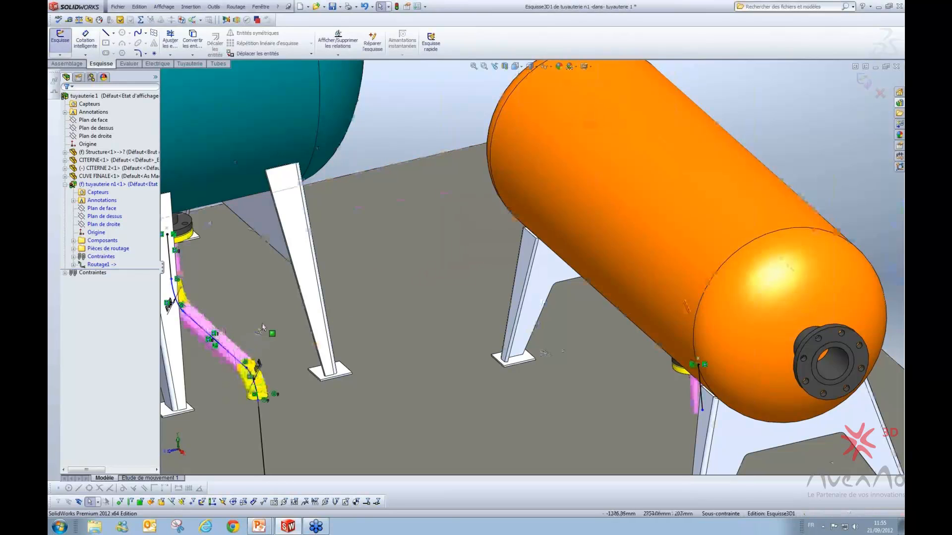
# - Place a straight tee inch on the teal tank's horizontal route line, rotated 90 degrees, with the configuration Tee Inch 2 Sch40
pyautogui.moveTo(261, 328); pyautogui.dragTo(277, 330, button='middle')
pyautogui.click(899, 103)
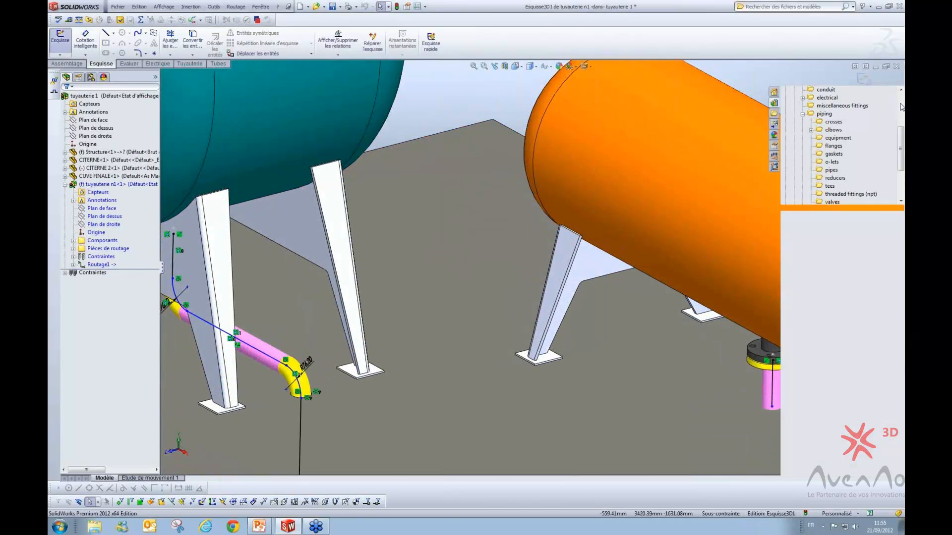
pyautogui.moveTo(823, 228); pyautogui.dragTo(253, 349)
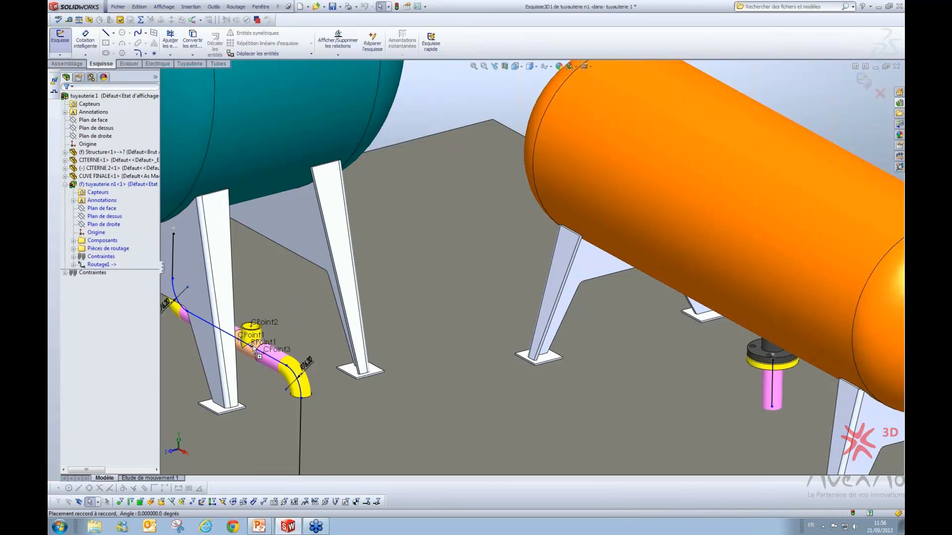
pyautogui.press('Tab')
pyautogui.press('Tab')
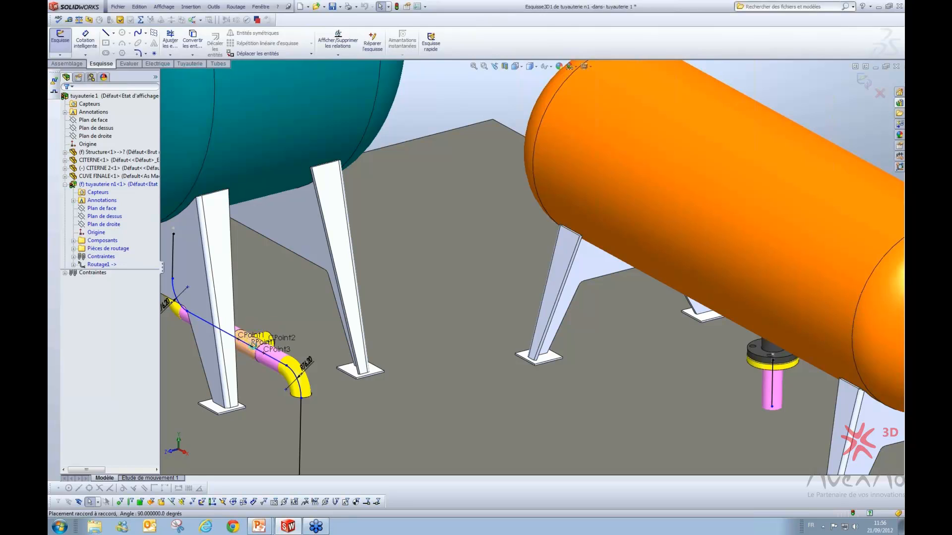
pyautogui.moveTo(254, 347); pyautogui.dragTo(253, 347)
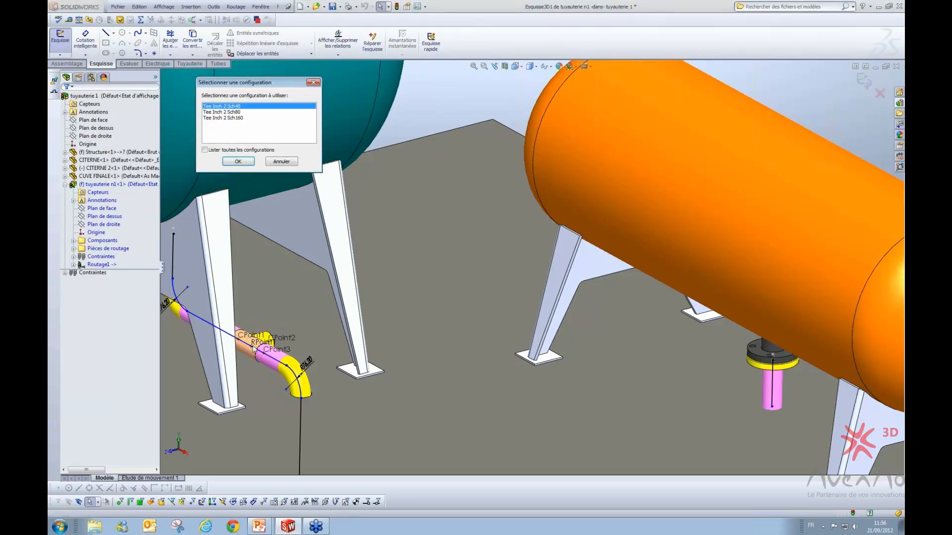
pyautogui.click(240, 162)
pyautogui.click(238, 161)
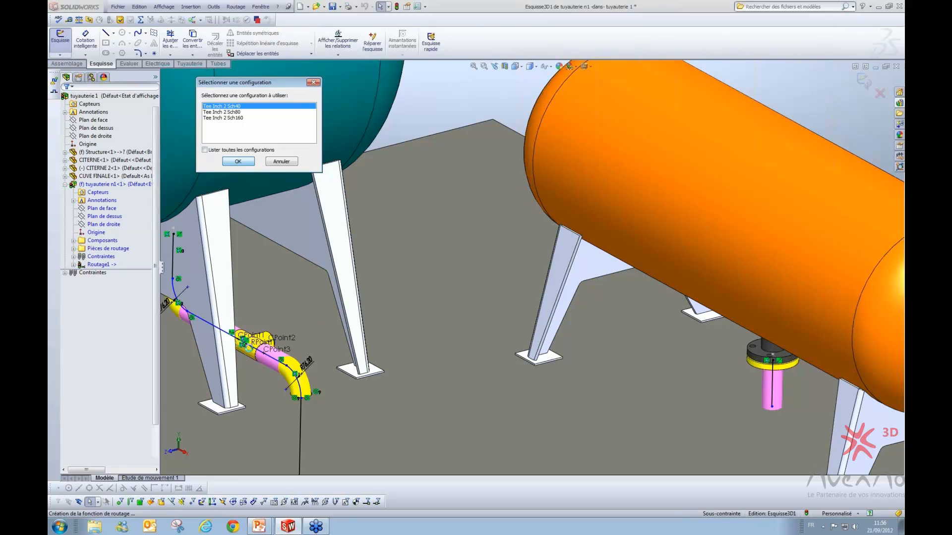
pyautogui.click(268, 361)
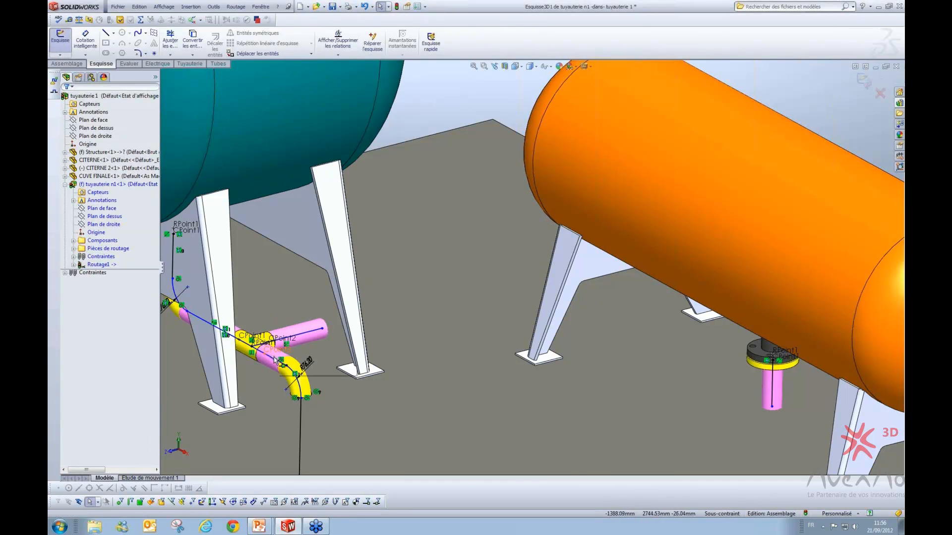
# - Try to auto-route orthogonally from the tee's branch endpoint to the lower endpoint of the pipe beneath the orange tank
pyautogui.moveTo(203, 325); pyautogui.dragTo(343, 323, button='middle')
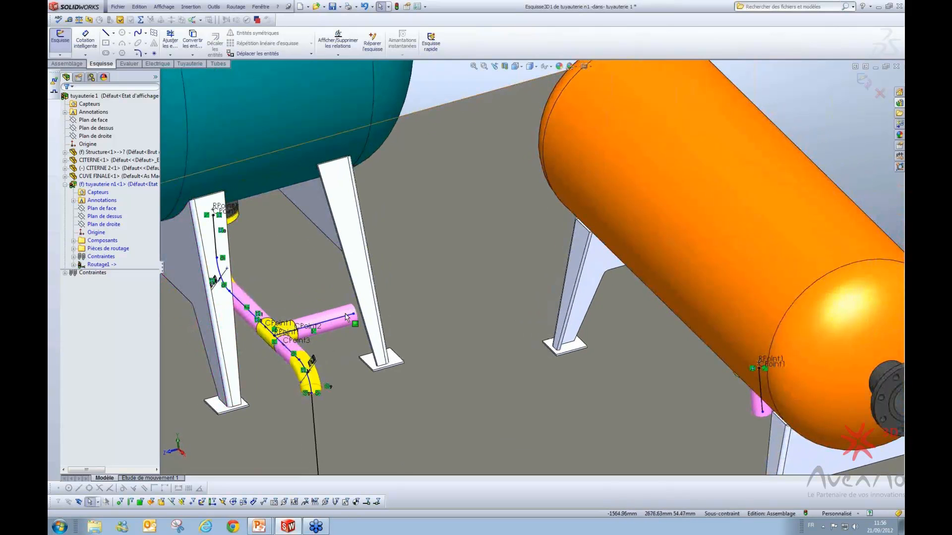
pyautogui.moveTo(504, 360); pyautogui.dragTo(557, 323, button='middle')
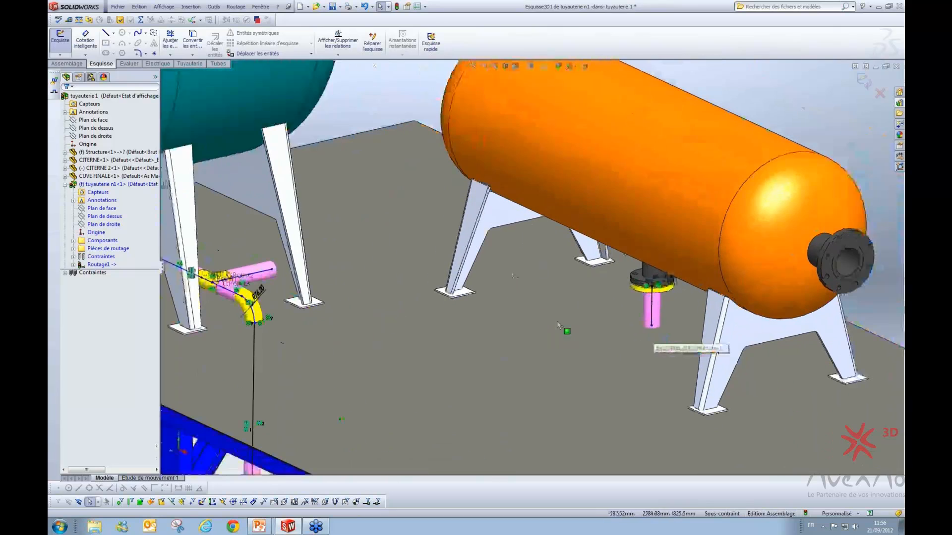
pyautogui.click(107, 35)
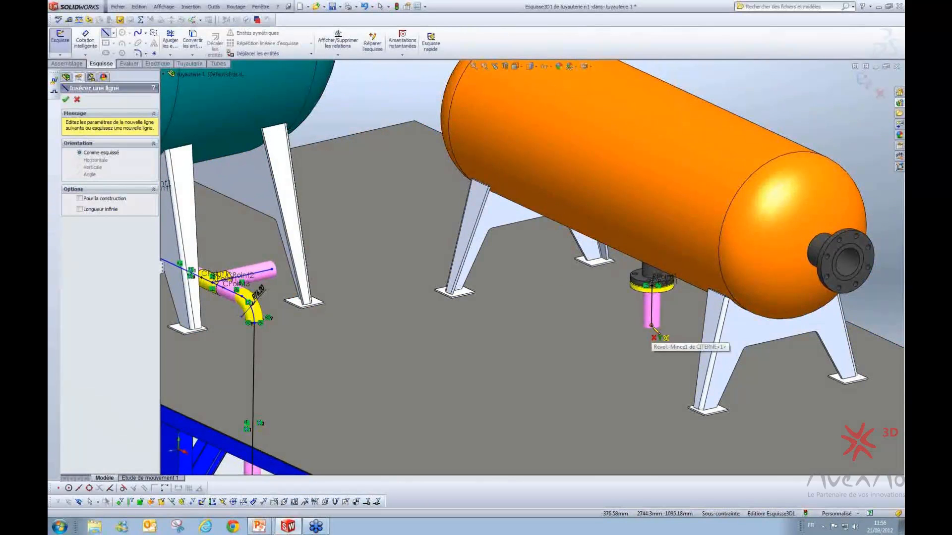
pyautogui.press('Escape')
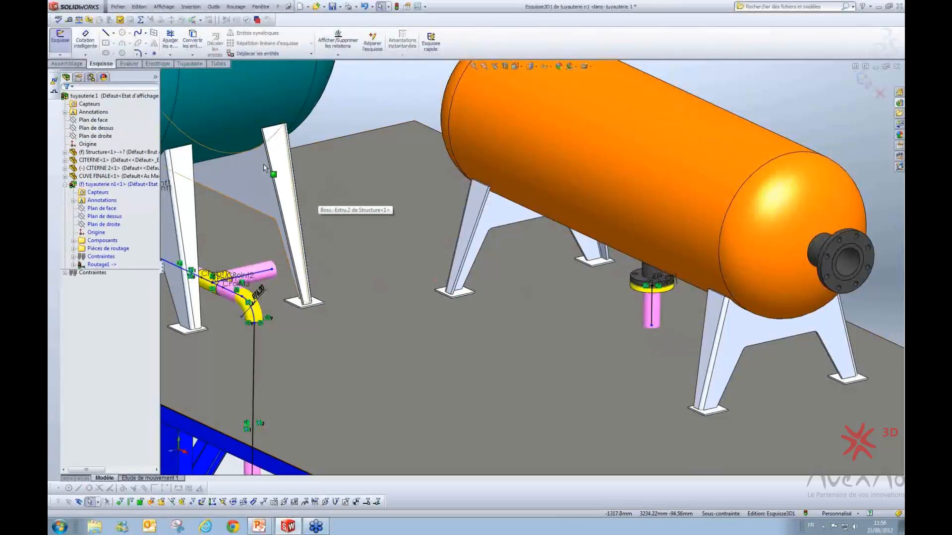
pyautogui.click(188, 63)
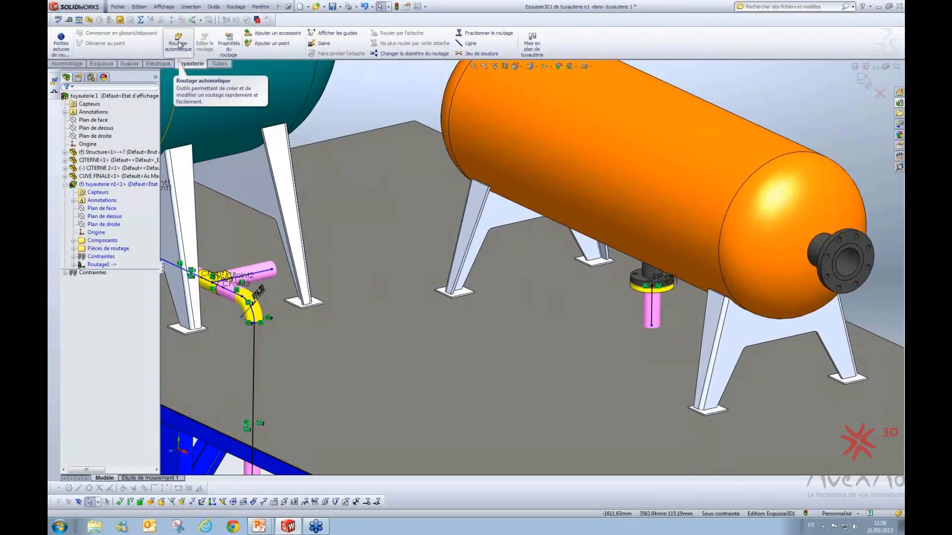
pyautogui.click(179, 44)
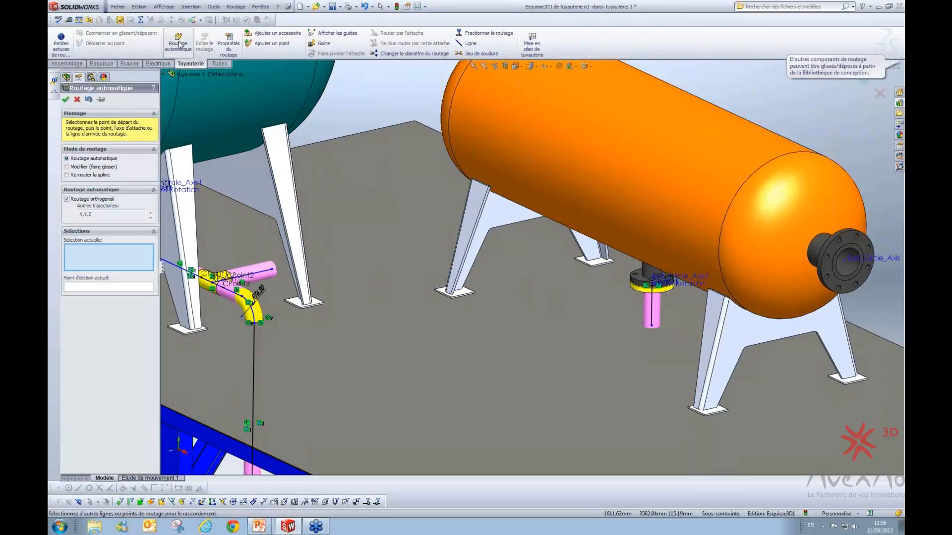
pyautogui.click(271, 271)
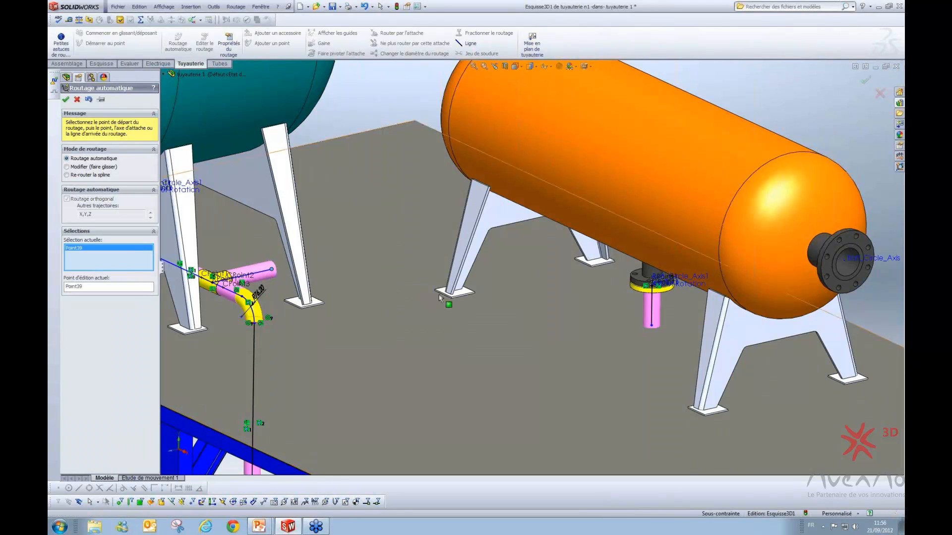
pyautogui.click(652, 326)
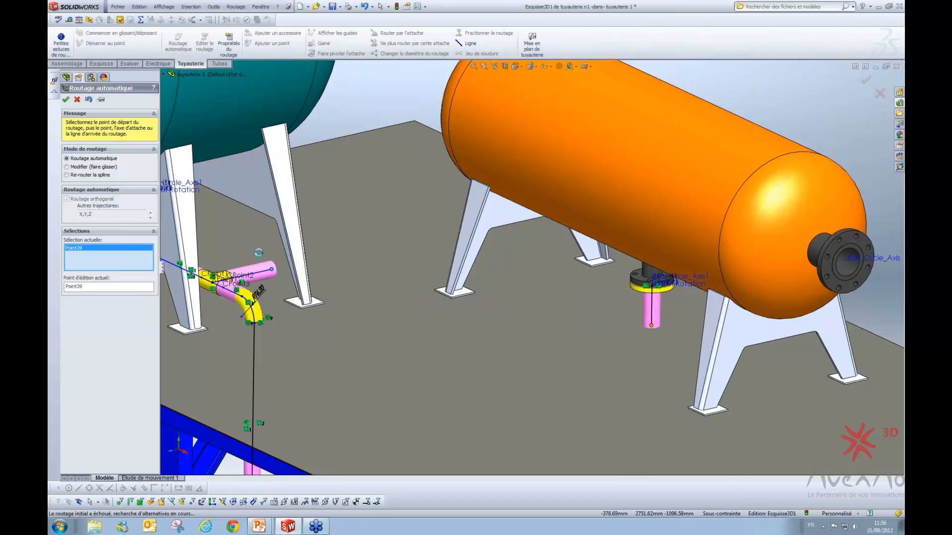
pyautogui.click(528, 267)
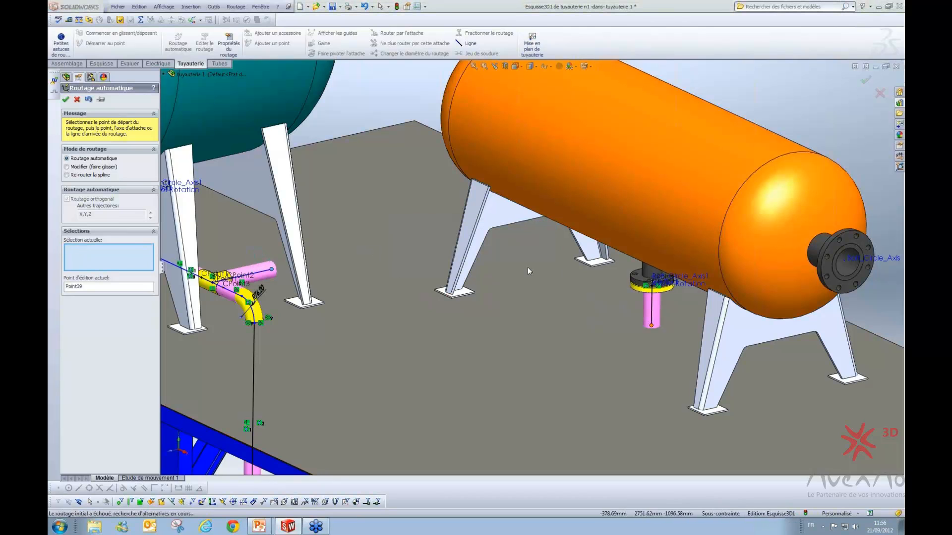
pyautogui.press('Escape')
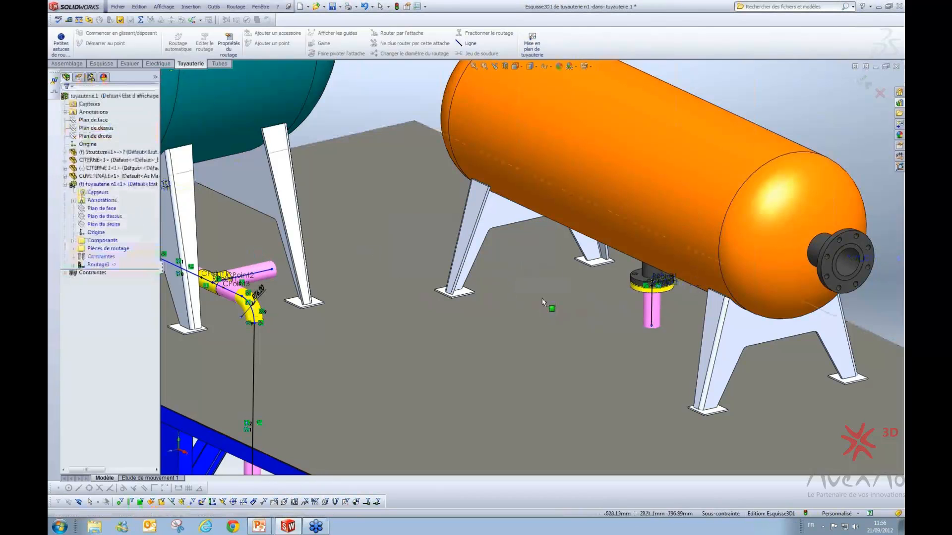
# - Shorten the pipe beneath the orange tank by raising its lower endpoint to about Y 3085 mm
pyautogui.moveTo(541, 299); pyautogui.dragTo(557, 262, button='middle')
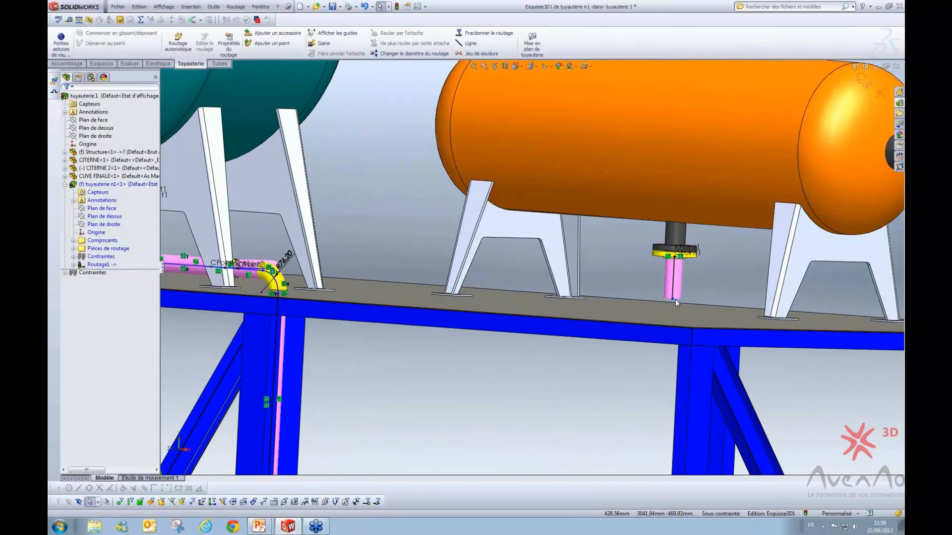
pyautogui.moveTo(672, 299)
pyautogui.mouseDown()
pyautogui.moveTo(673, 276)
pyautogui.moveTo(676, 285)
pyautogui.mouseUp()
pyautogui.moveTo(581, 283); pyautogui.dragTo(536, 298, button='middle')
pyautogui.scroll(2, 530, 292)
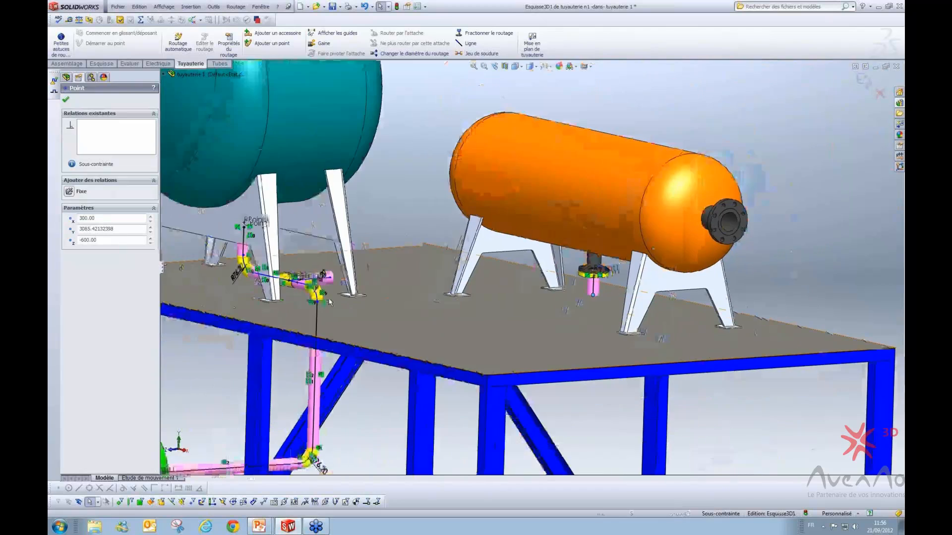
# - Auto-route orthogonally from the tee's branch endpoint to the lower endpoint of the pipe beneath the orange tank
pyautogui.scroll(-3, 342, 278)
pyautogui.click(173, 43)
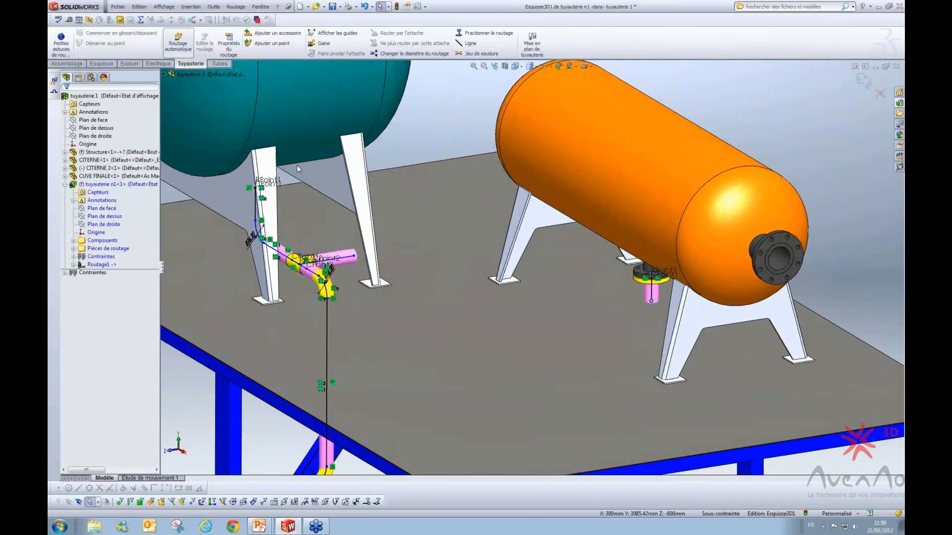
pyautogui.click(354, 257)
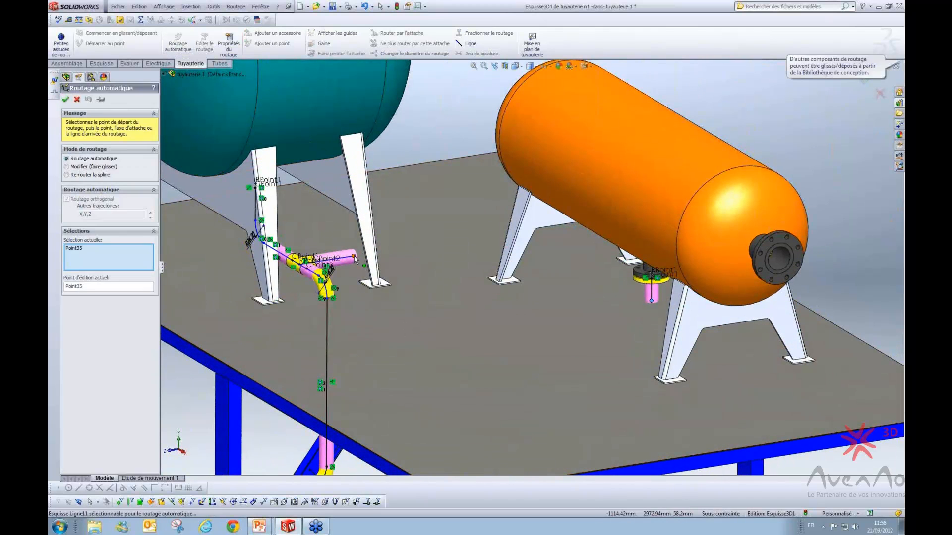
pyautogui.click(522, 318)
pyautogui.moveTo(523, 318)
pyautogui.mouseDown(button='middle')
pyautogui.moveTo(526, 302)
pyautogui.moveTo(640, 294)
pyautogui.mouseUp(button='middle')
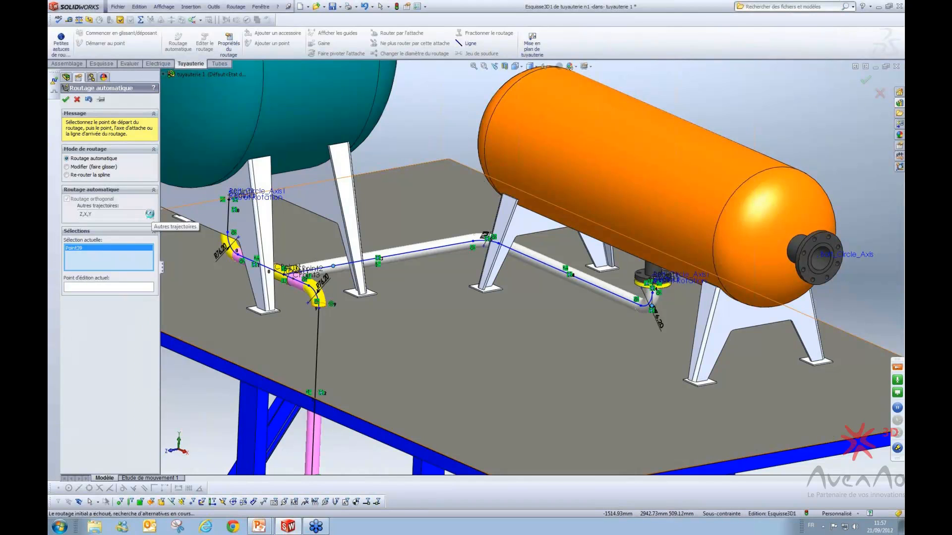
# - Compare the alternative orthogonal paths and accept the one running straight out of the tee before turning along the orange tank
pyautogui.click(150, 216)
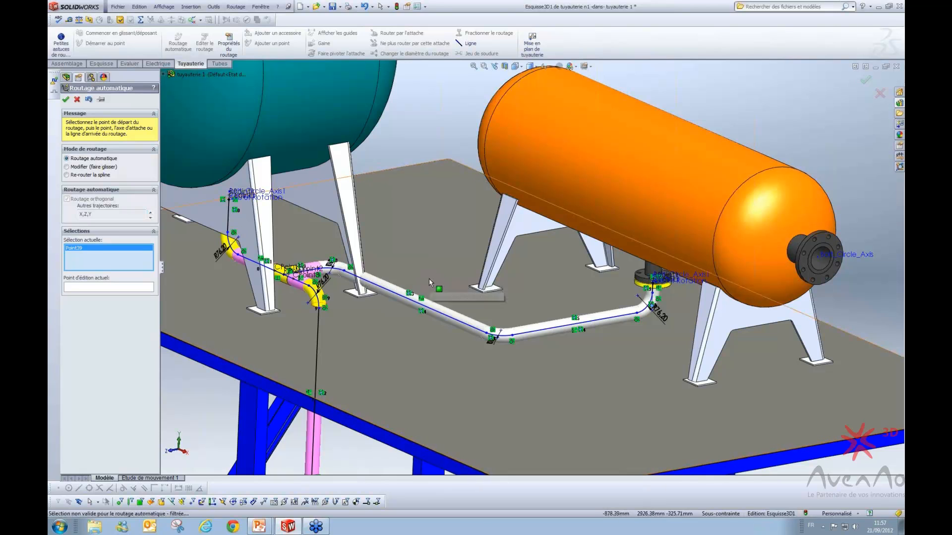
pyautogui.click(150, 215)
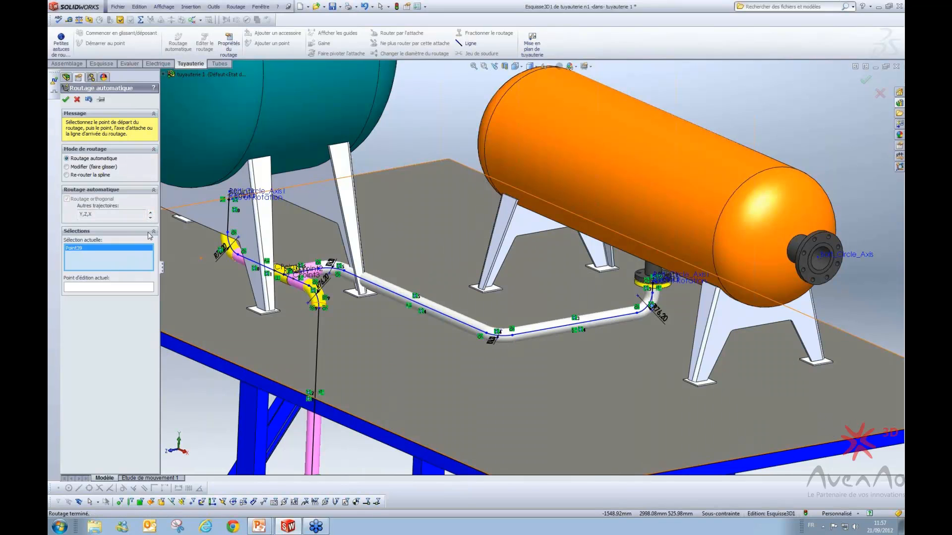
pyautogui.click(151, 215)
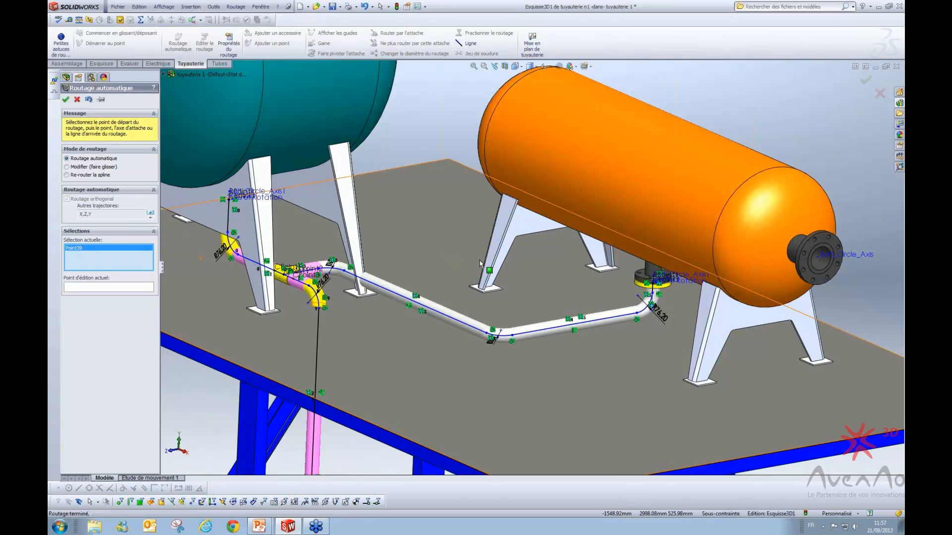
pyautogui.click(151, 214)
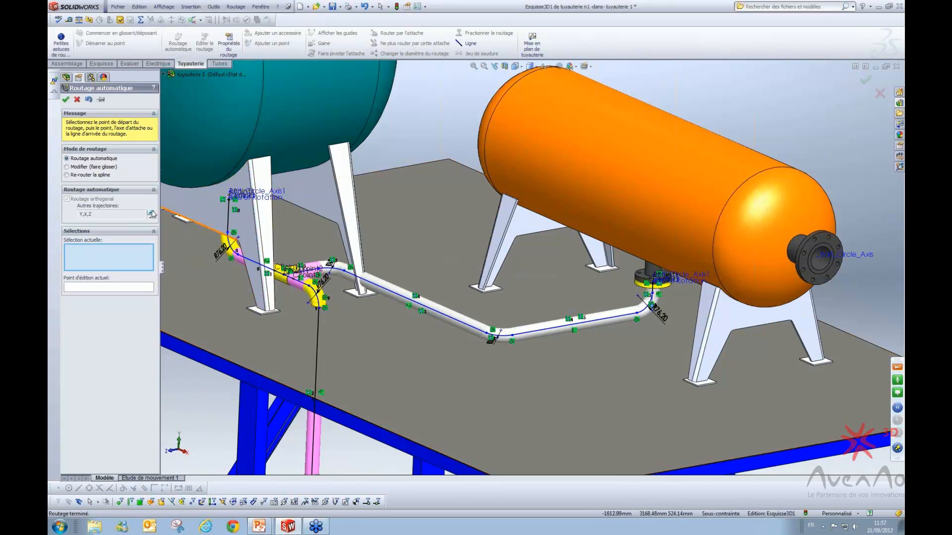
pyautogui.click(66, 100)
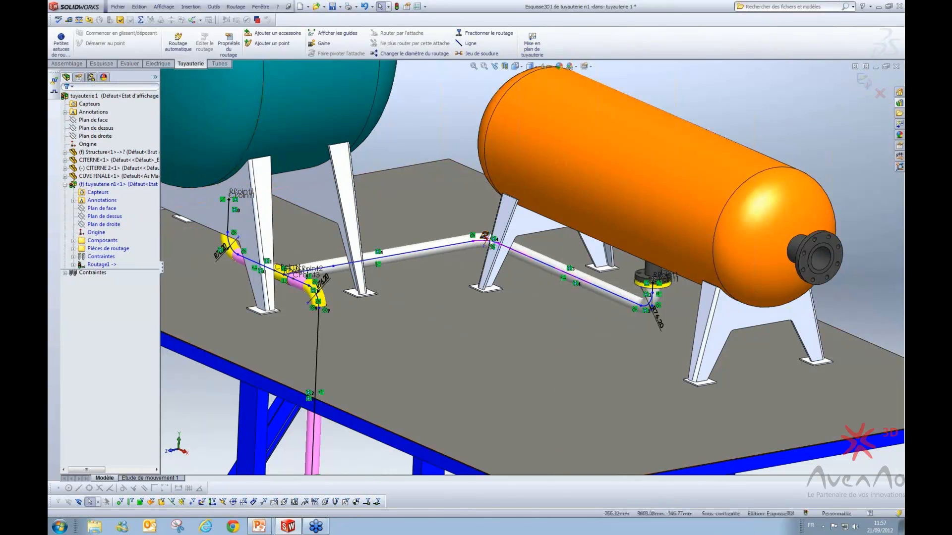
# - Dimension the distance between the corner point of the elbow after the tee and the tee's branch line at 250 mm
pyautogui.moveTo(496, 250)
pyautogui.mouseDown(button='middle')
pyautogui.moveTo(509, 218)
pyautogui.moveTo(500, 226)
pyautogui.moveTo(506, 261)
pyautogui.mouseUp(button='middle')
pyautogui.scroll(2, 508, 262)
pyautogui.scroll(2, 525, 267)
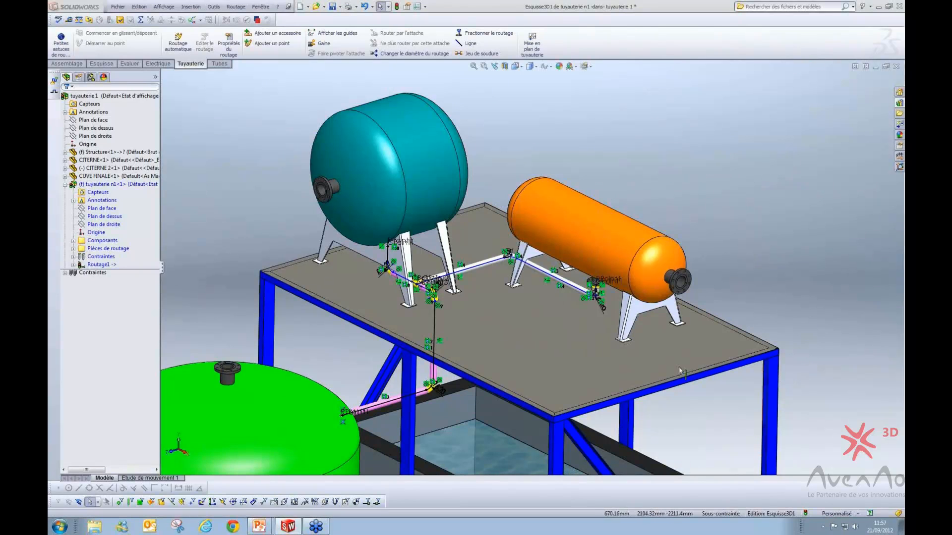
pyautogui.scroll(-5, 492, 289)
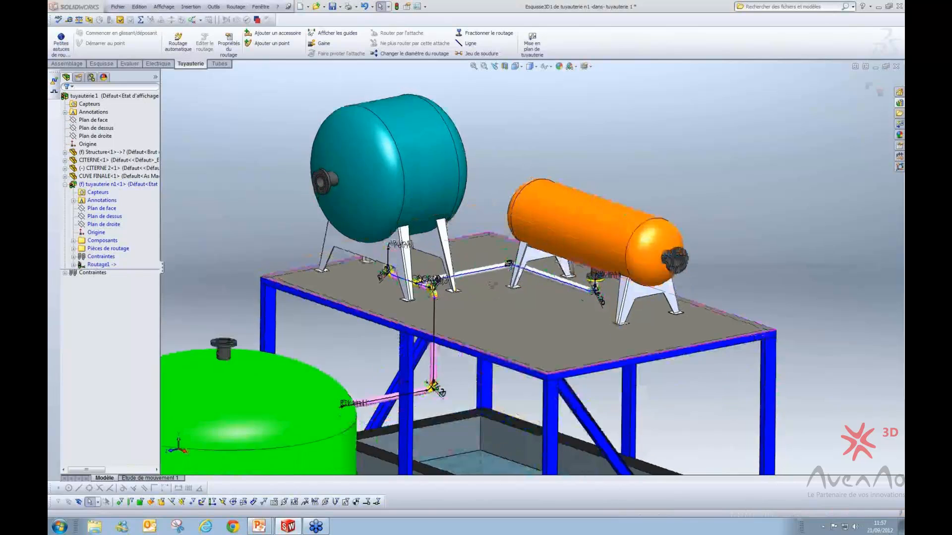
pyautogui.scroll(-1, 433, 286)
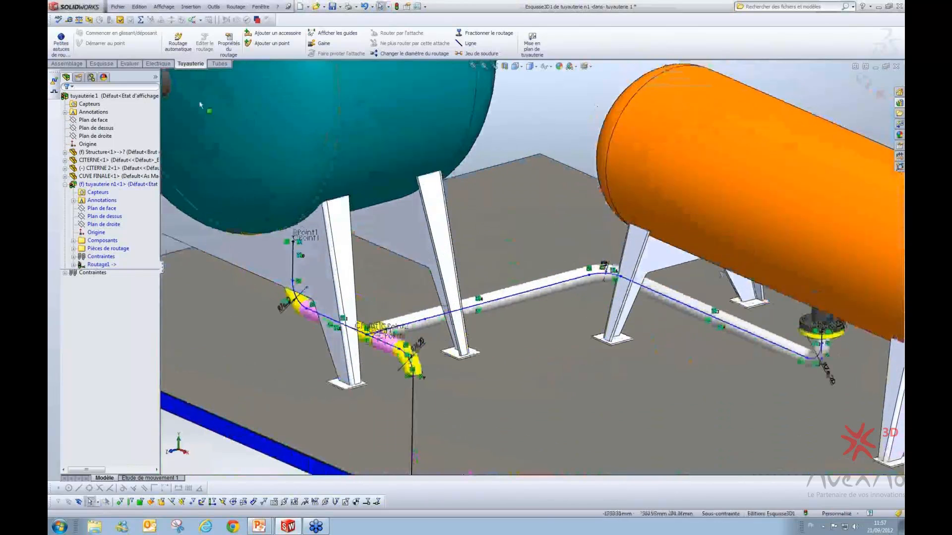
pyautogui.click(92, 64)
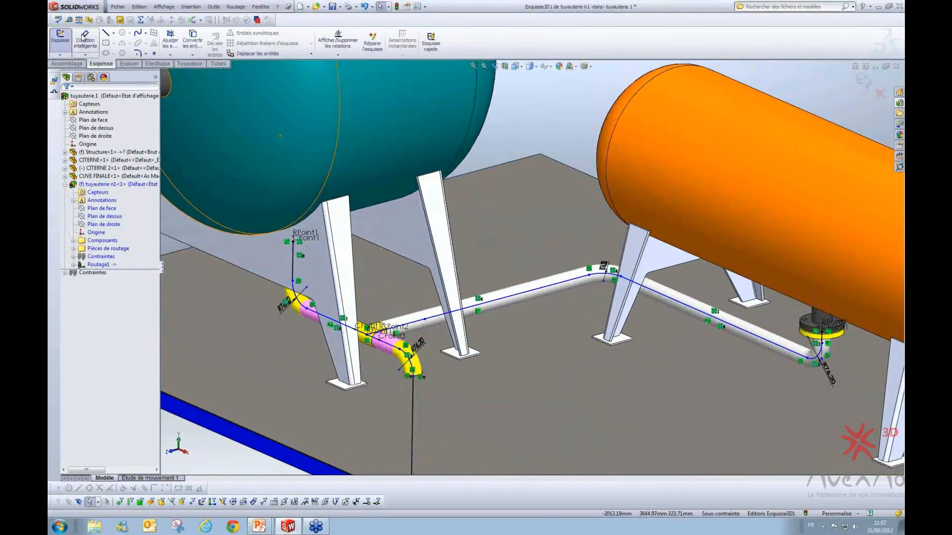
pyautogui.click(85, 38)
pyautogui.scroll(-2, 406, 367)
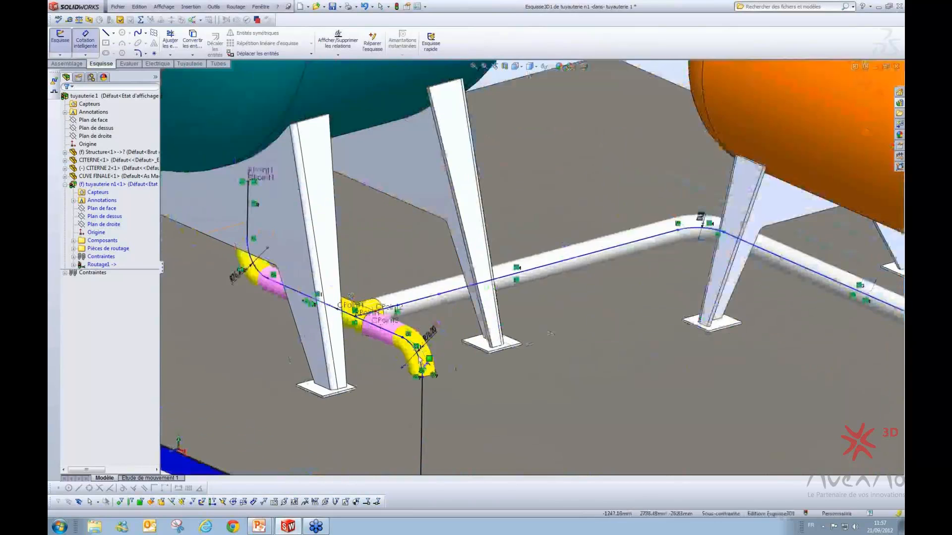
pyautogui.scroll(-2, 420, 360)
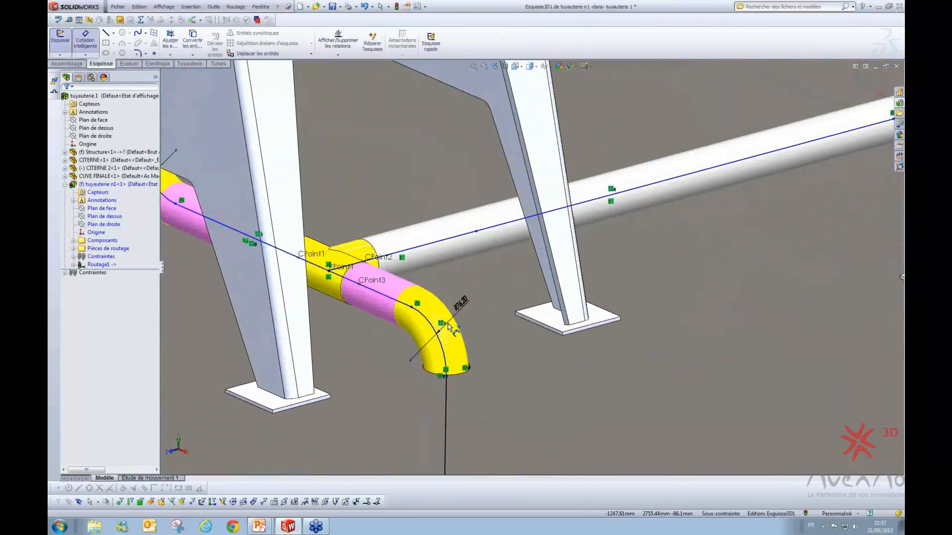
pyautogui.click(448, 323)
pyautogui.click(427, 244)
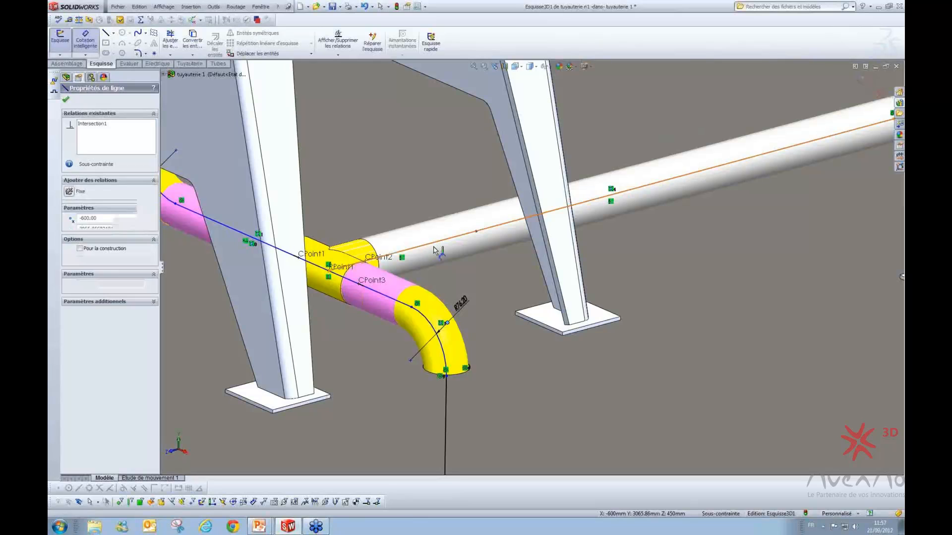
pyautogui.scroll(-2, 480, 331)
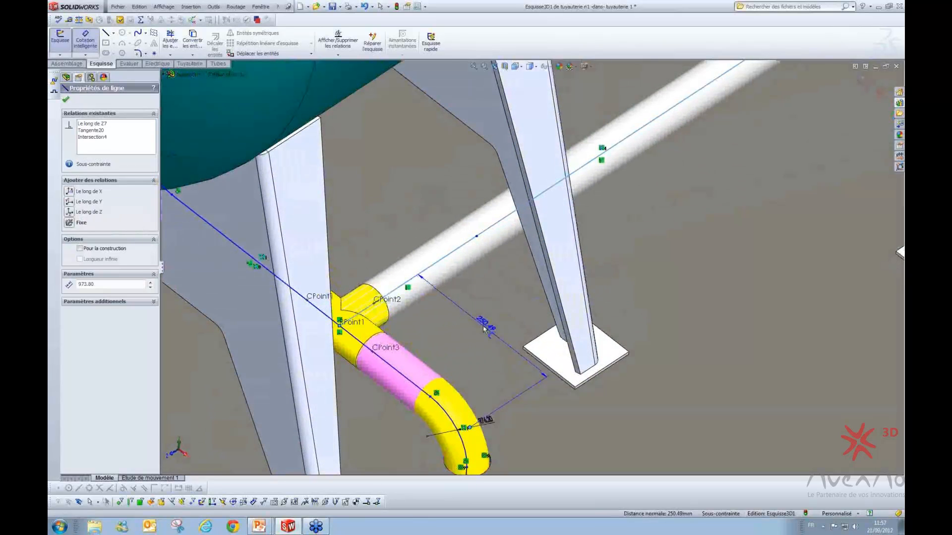
pyautogui.click(481, 330)
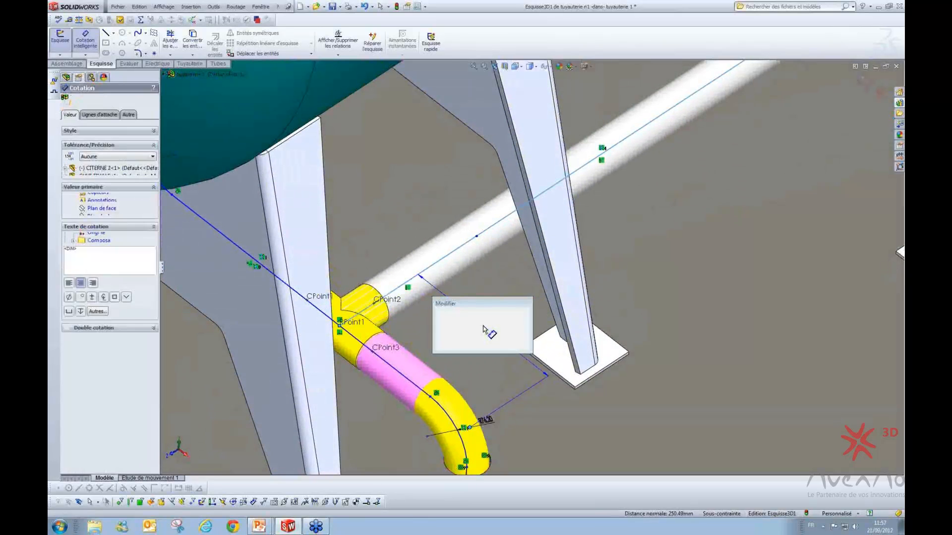
pyautogui.write('200')
pyautogui.press('Return')
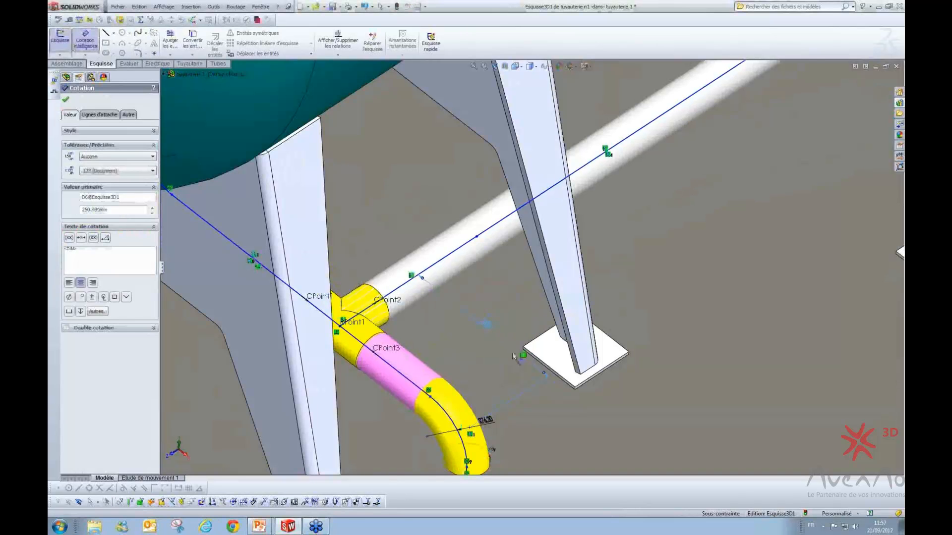
# - Dimension the teal tank's horizontal pipe line from the platform's top face, setting the distance to 65 mm
pyautogui.scroll(2, 520, 354)
pyautogui.moveTo(570, 284); pyautogui.dragTo(617, 207, button='middle')
pyautogui.press('Escape')
pyautogui.click(353, 279)
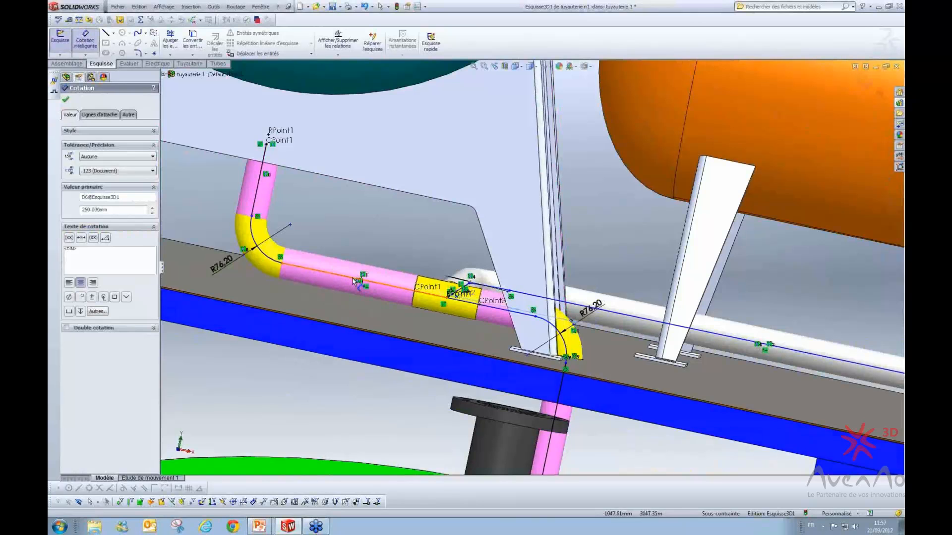
pyautogui.moveTo(350, 312); pyautogui.dragTo(338, 320, button='middle')
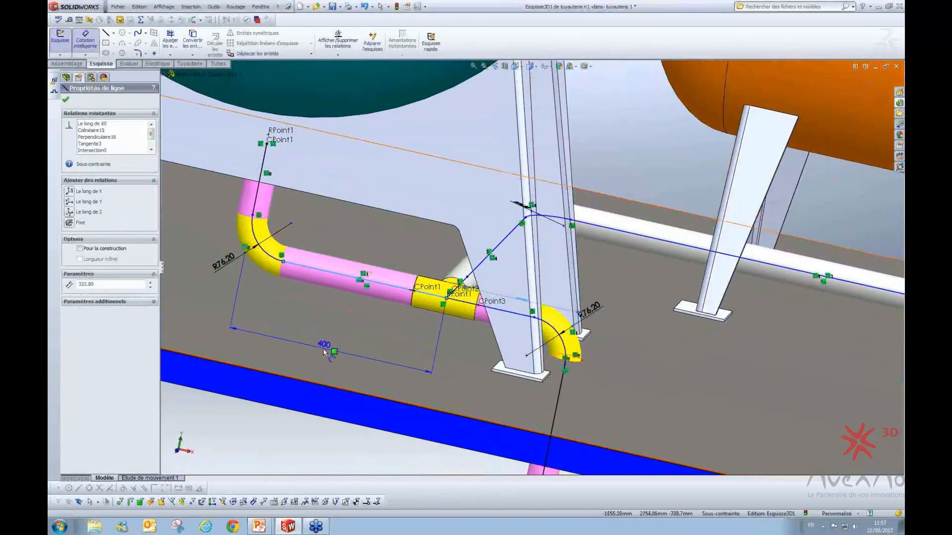
pyautogui.press('Escape')
pyautogui.scroll(5, 310, 321)
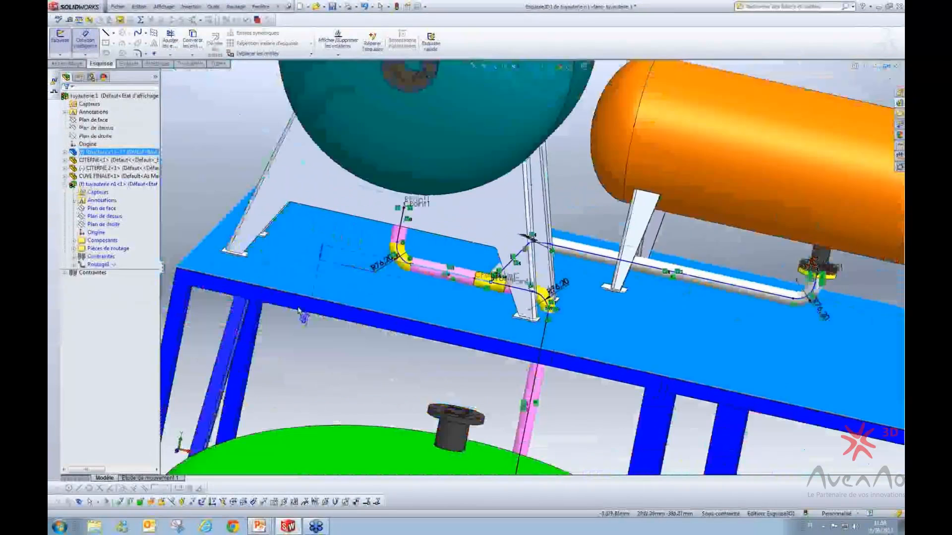
pyautogui.click(245, 226)
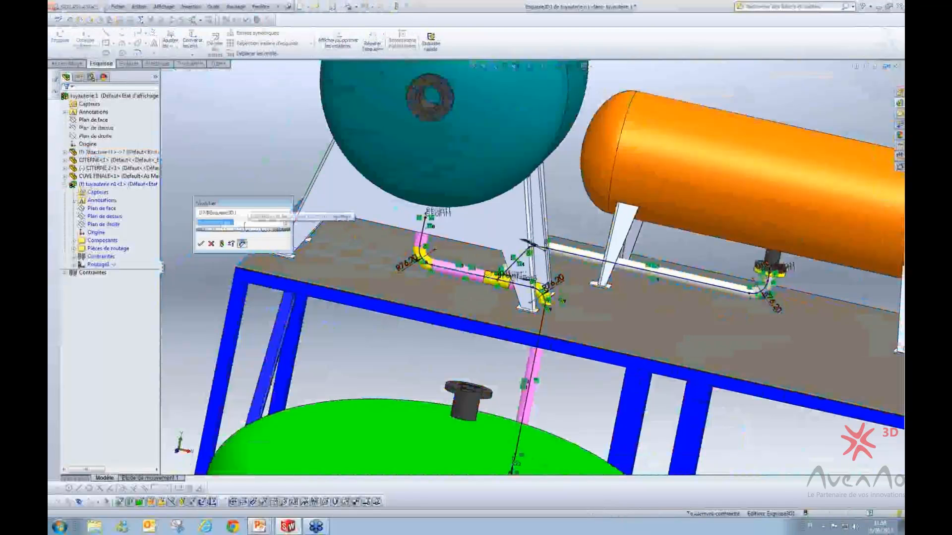
pyautogui.write('65')
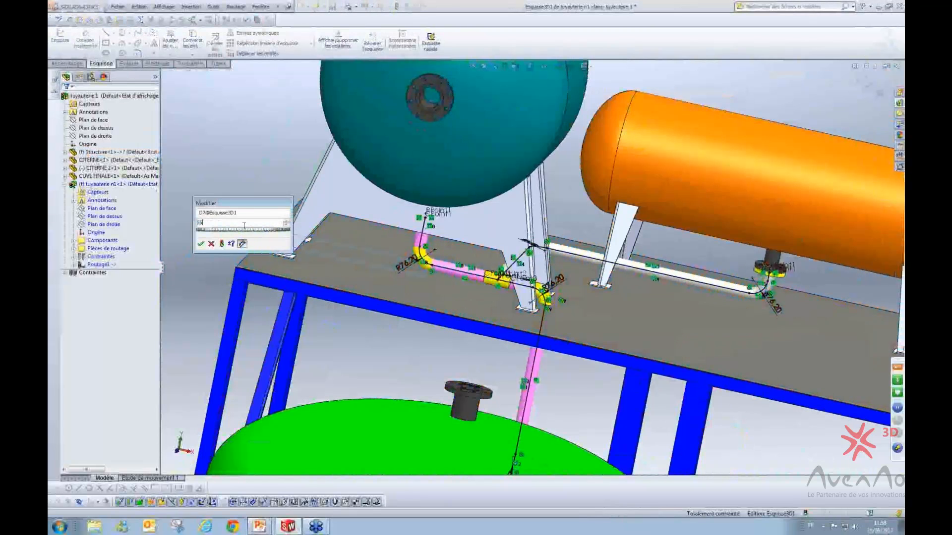
pyautogui.press('Return')
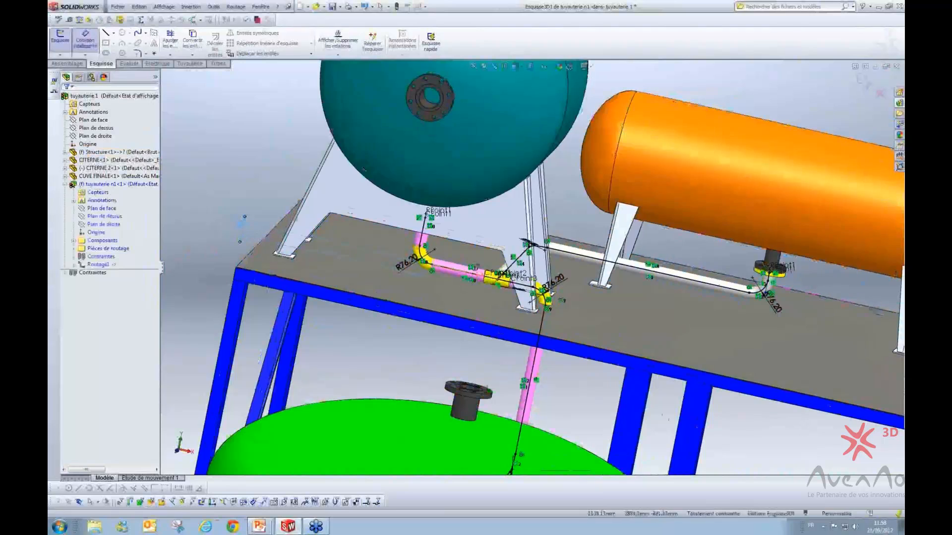
# - End dimensioning, check the complete route between the three tanks, and exit the route sketch
pyautogui.moveTo(515, 298); pyautogui.dragTo(446, 310, button='middle')
pyautogui.scroll(-3, 451, 255)
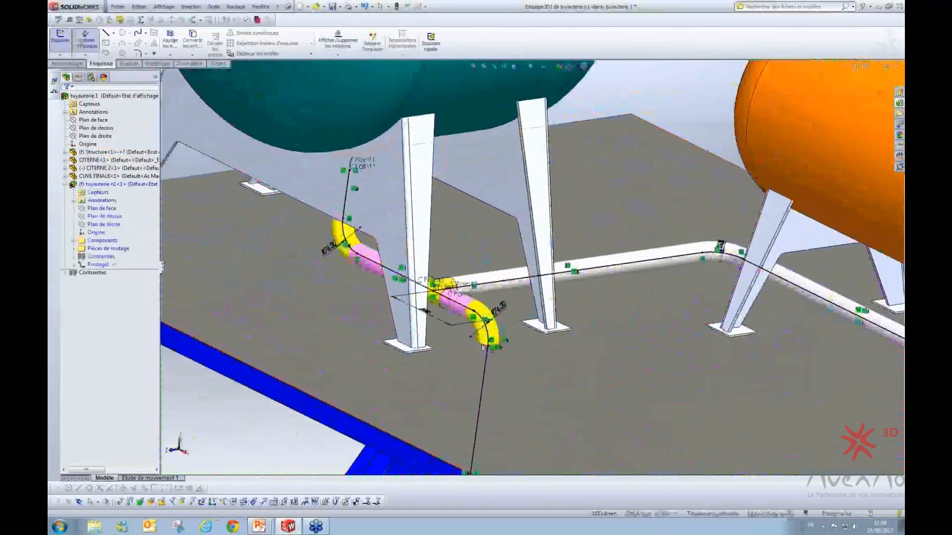
pyautogui.scroll(5, 729, 360)
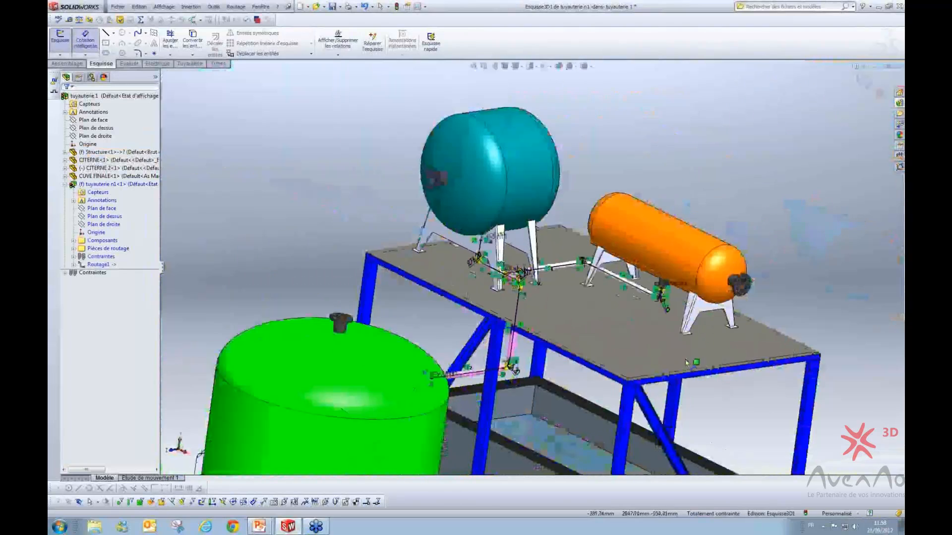
pyautogui.scroll(-3, 610, 372)
pyautogui.moveTo(548, 356); pyautogui.dragTo(513, 327, button='middle')
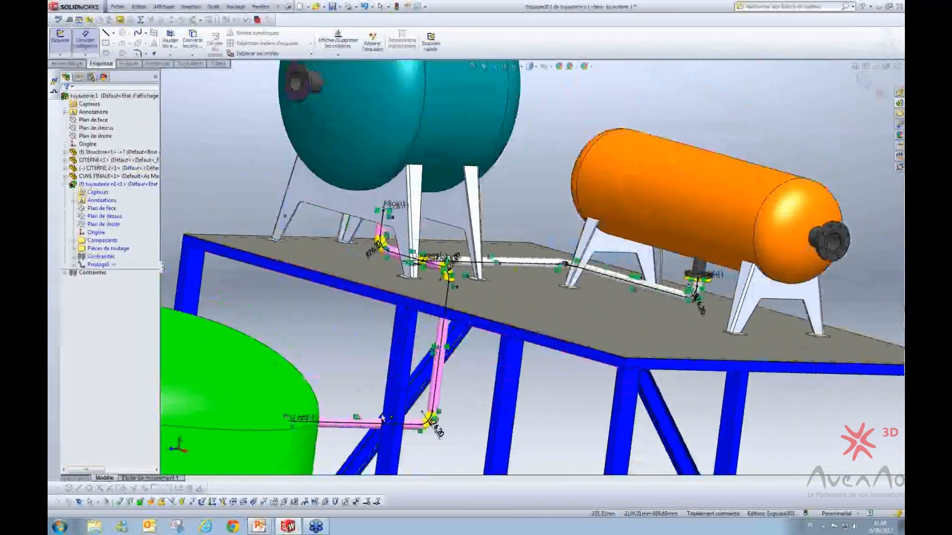
pyautogui.press('Escape')
pyautogui.scroll(1, 396, 412)
pyautogui.moveTo(395, 412)
pyautogui.mouseDown(button='middle')
pyautogui.moveTo(390, 419)
pyautogui.moveTo(413, 385)
pyautogui.moveTo(476, 432)
pyautogui.mouseUp(button='middle')
pyautogui.scroll(3, 498, 435)
pyautogui.scroll(-1, 627, 345)
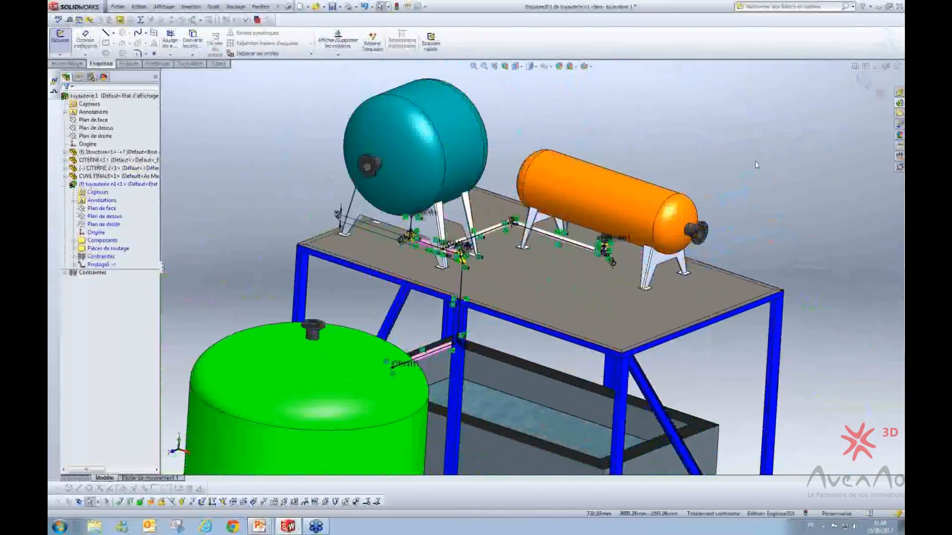
pyautogui.click(863, 79)
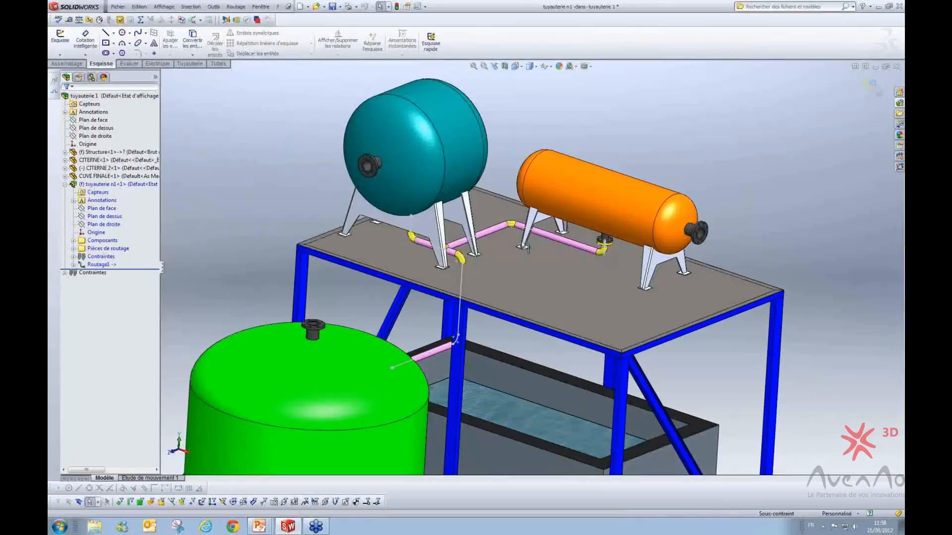
# - Examine the elbow after the tee and the route's component and pipe folders in the feature tree
pyautogui.scroll(-5, 453, 252)
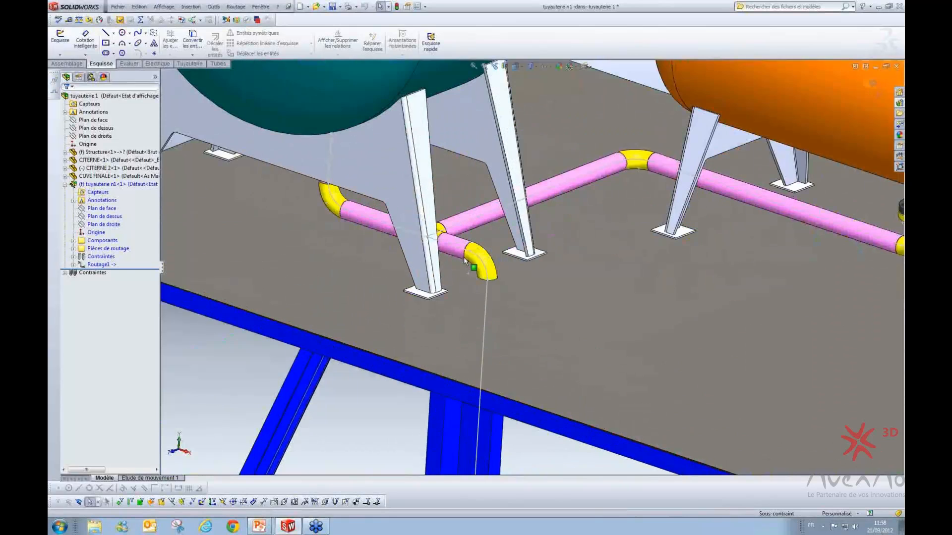
pyautogui.click(471, 250)
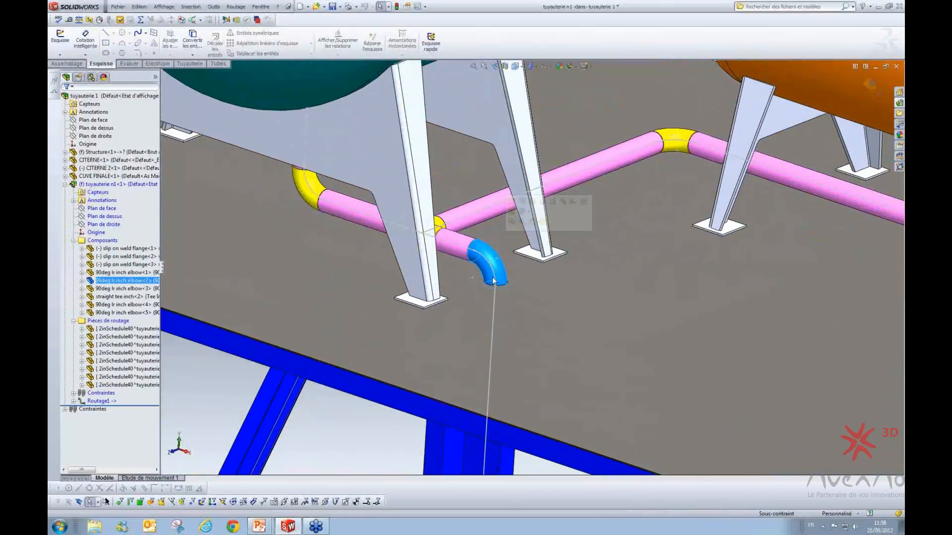
pyautogui.scroll(3, 485, 323)
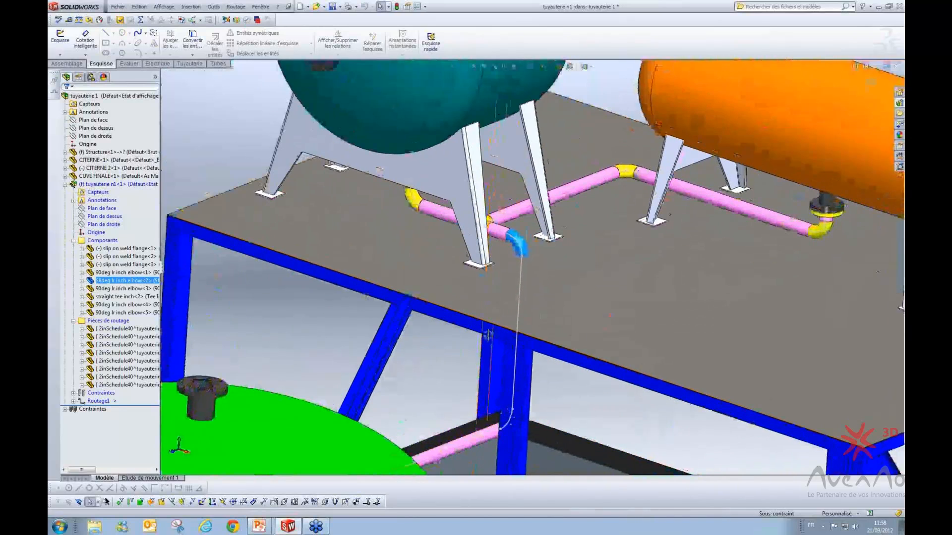
pyautogui.scroll(-4, 257, 273)
pyautogui.moveTo(264, 269); pyautogui.dragTo(213, 267, button='middle')
pyautogui.click(99, 241)
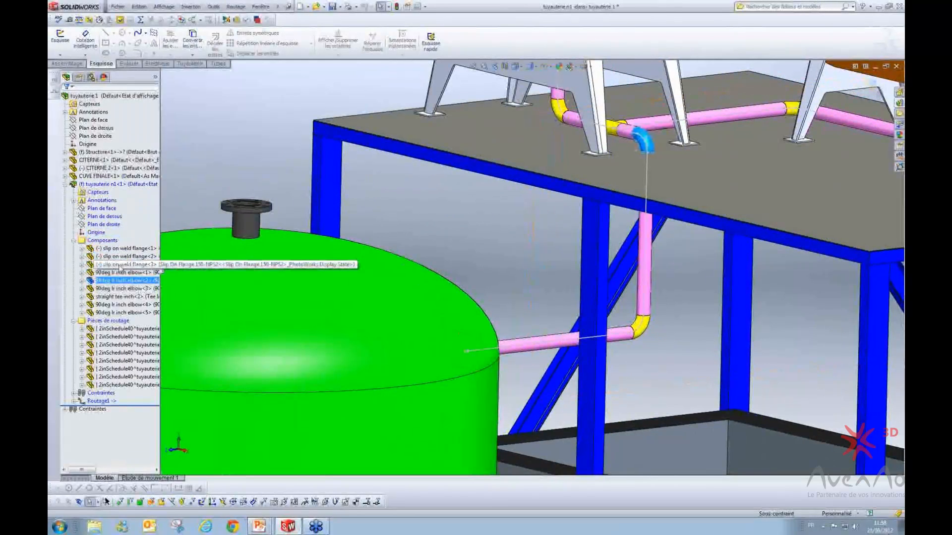
pyautogui.click(120, 282)
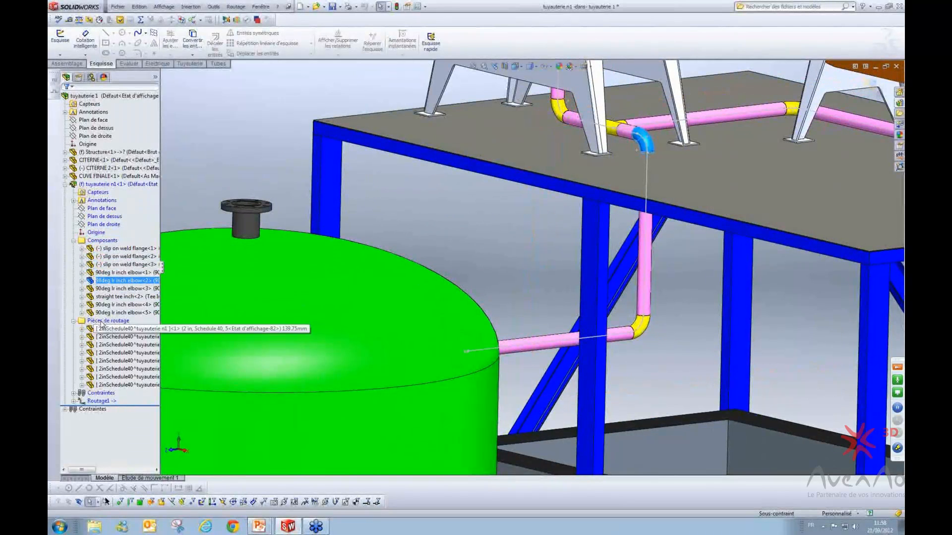
pyautogui.keyDown('ctrl'); pyautogui.click(100, 323); pyautogui.keyUp('ctrl')
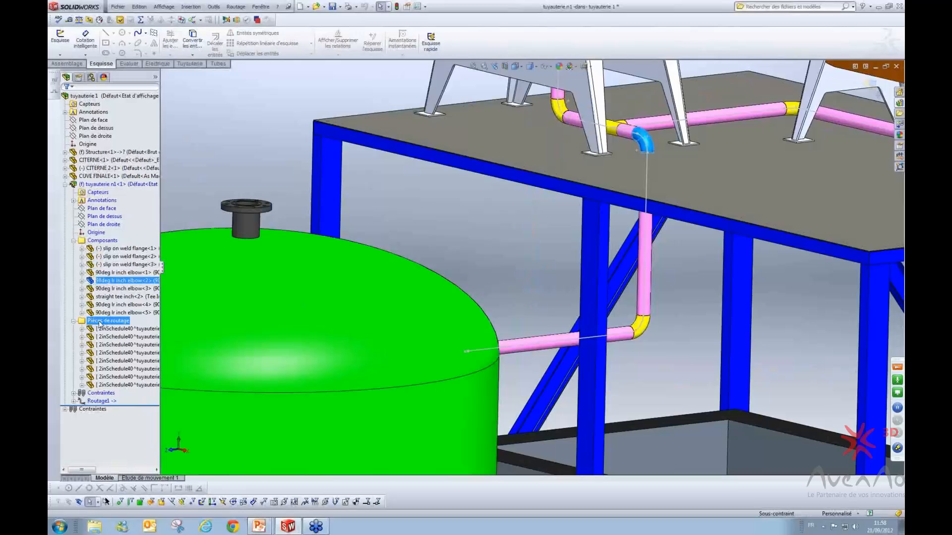
# - Finish editing the piping subassembly and return to the main assembly, then pick out the whole piping subassembly to check it
pyautogui.keyDown('ctrl'); pyautogui.click(123, 359); pyautogui.keyUp('ctrl')
pyautogui.keyDown('ctrl'); pyautogui.click(122, 343); pyautogui.keyUp('ctrl')
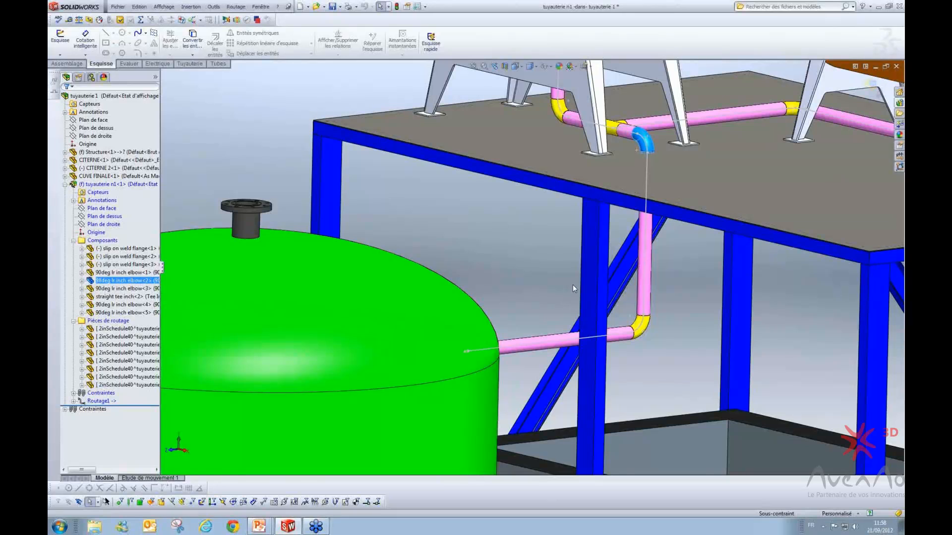
pyautogui.scroll(1, 574, 284)
pyautogui.scroll(3, 573, 285)
pyautogui.scroll(-2, 875, 95)
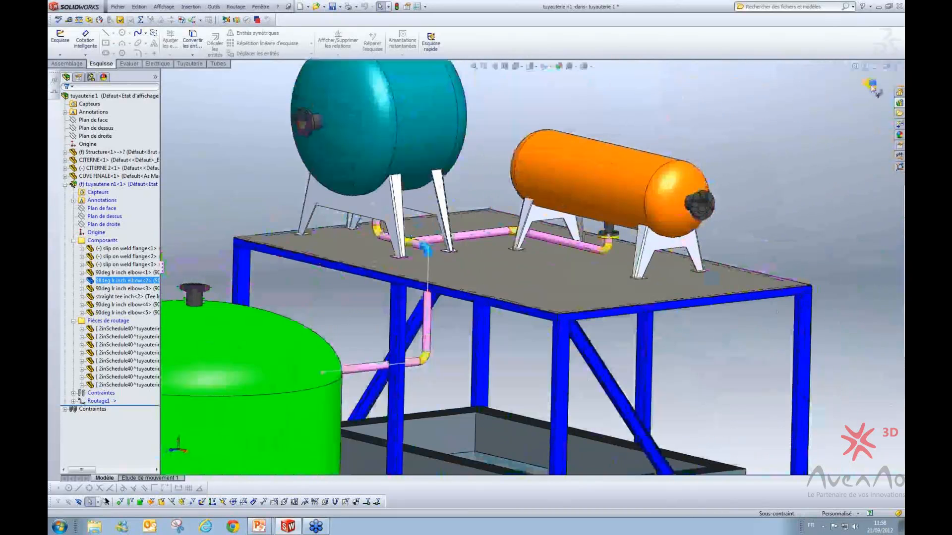
pyautogui.click(872, 85)
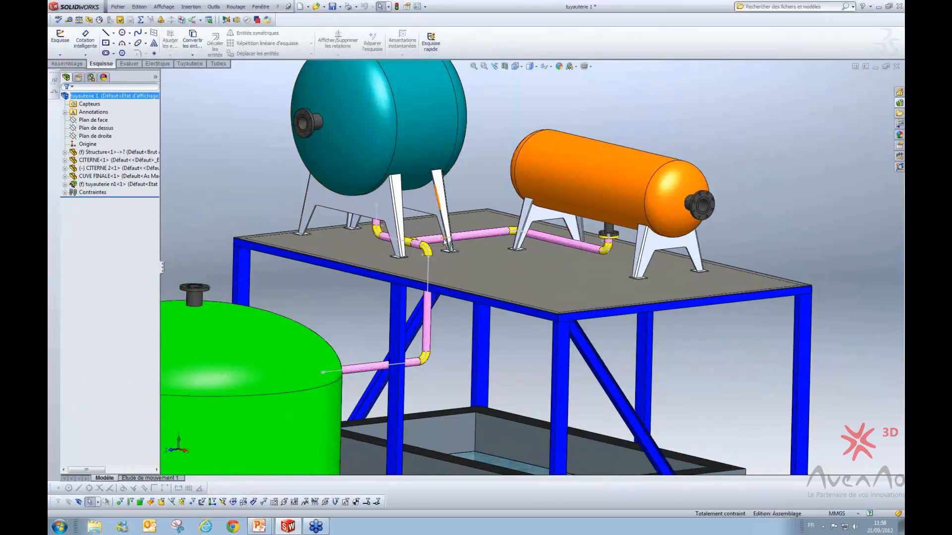
pyautogui.click(118, 184)
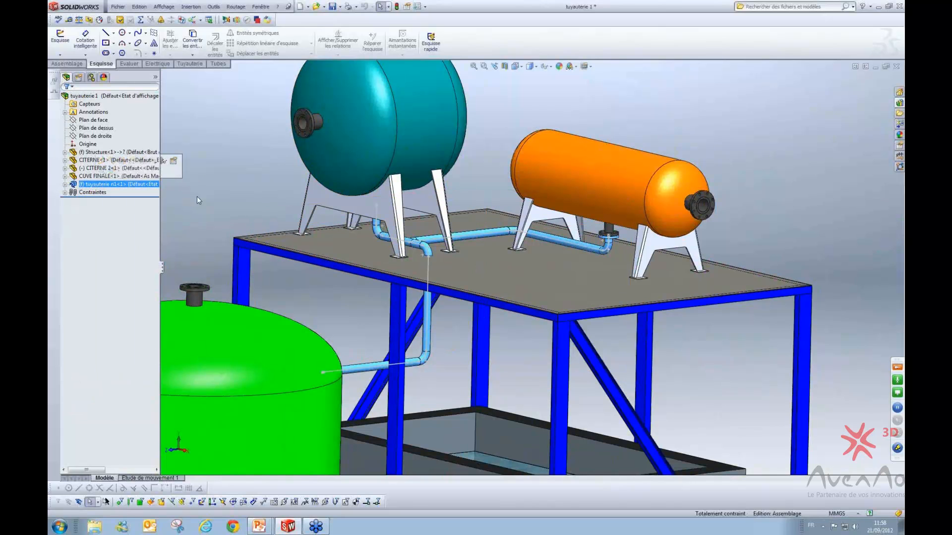
pyautogui.click(272, 185)
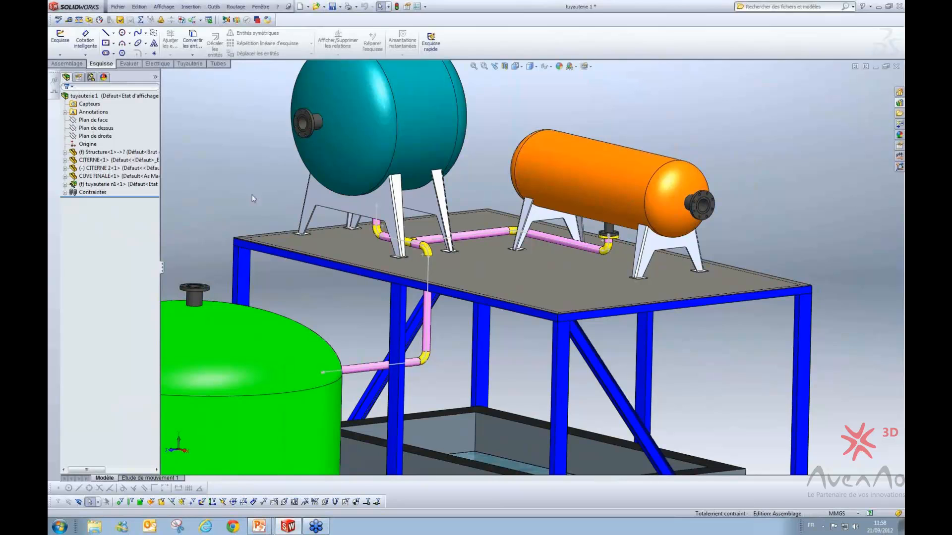
# - Reopen the piping route for editing from the horizontal pipe leading into the green tank
pyautogui.moveTo(381, 337)
pyautogui.mouseDown(button='middle')
pyautogui.moveTo(366, 322)
pyautogui.moveTo(375, 325)
pyautogui.mouseUp(button='middle')
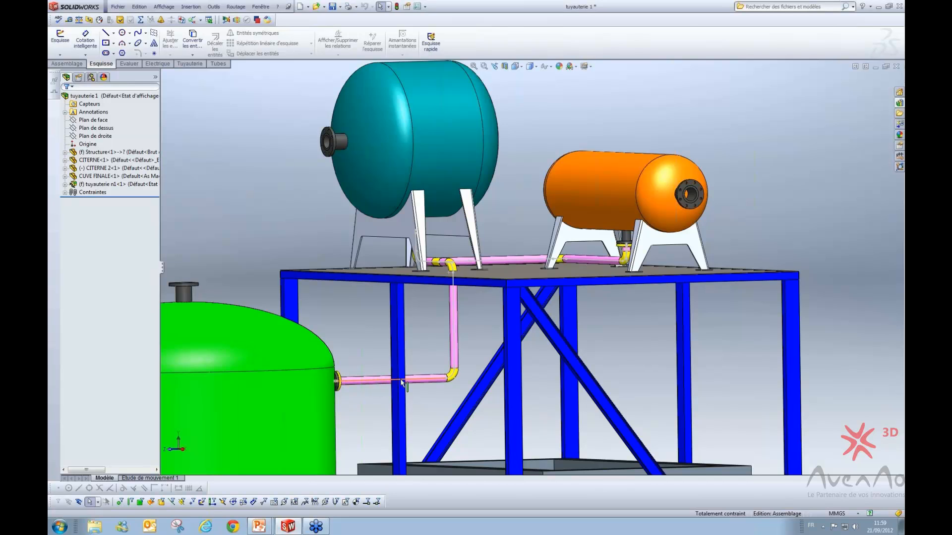
pyautogui.scroll(-3, 401, 382)
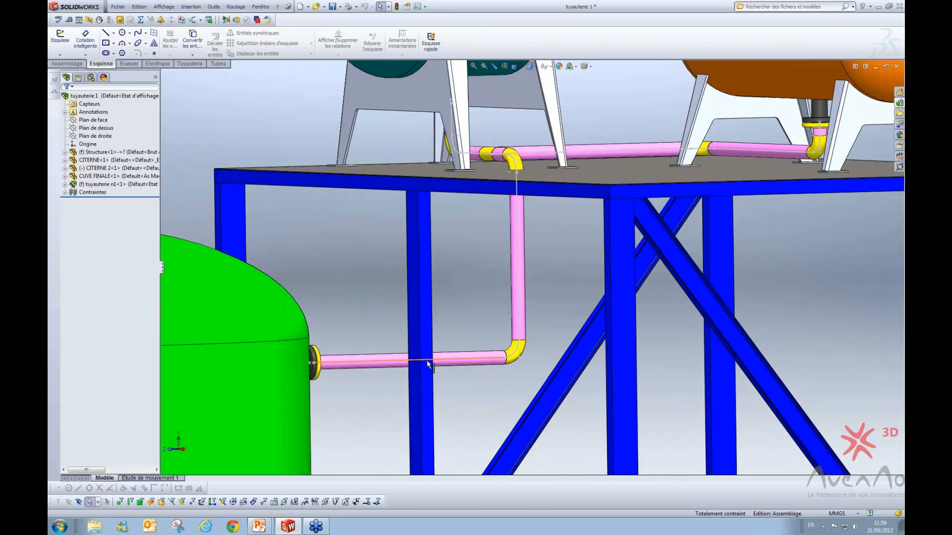
pyautogui.rightClick(429, 364)
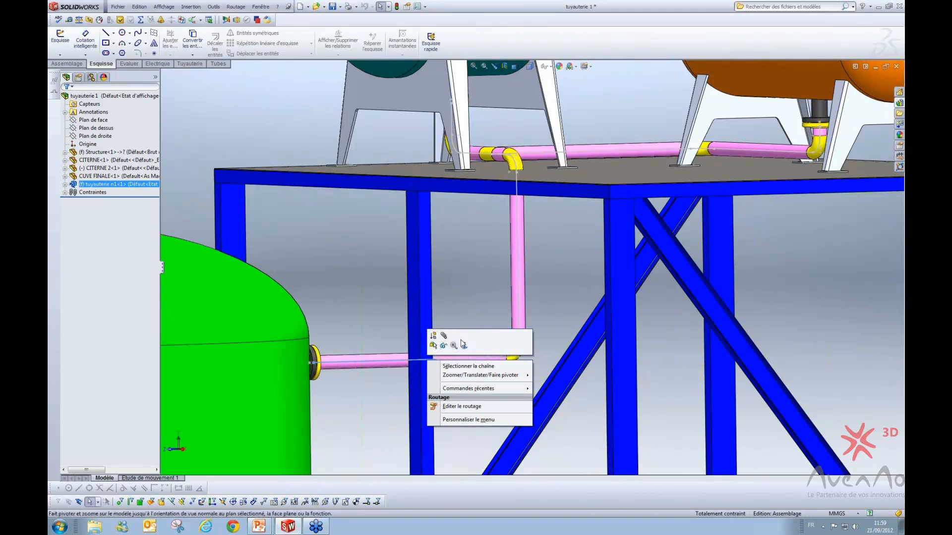
pyautogui.click(446, 407)
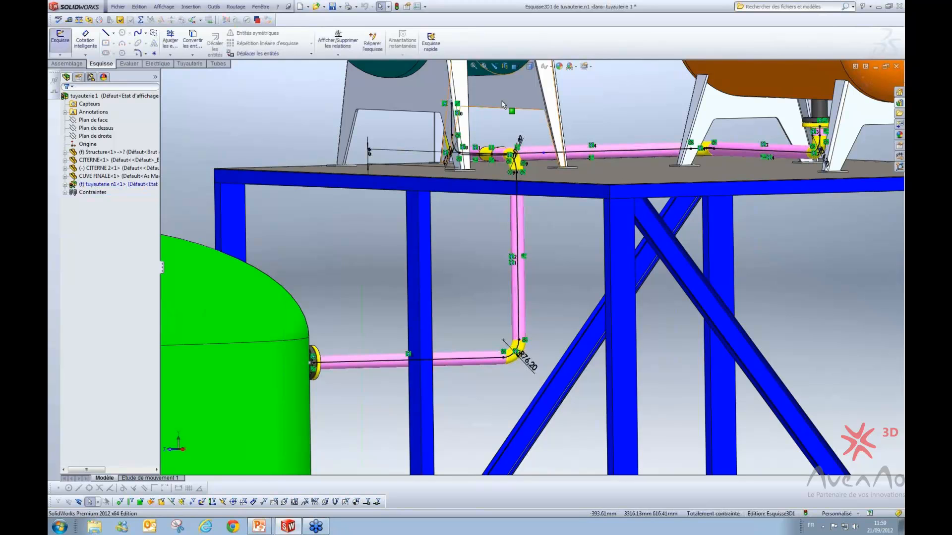
# - Delete the elbow arc joining the vertical pipe to the green tank's horizontal pipe, including its associated dimensions
pyautogui.moveTo(506, 128); pyautogui.dragTo(504, 124, button='middle')
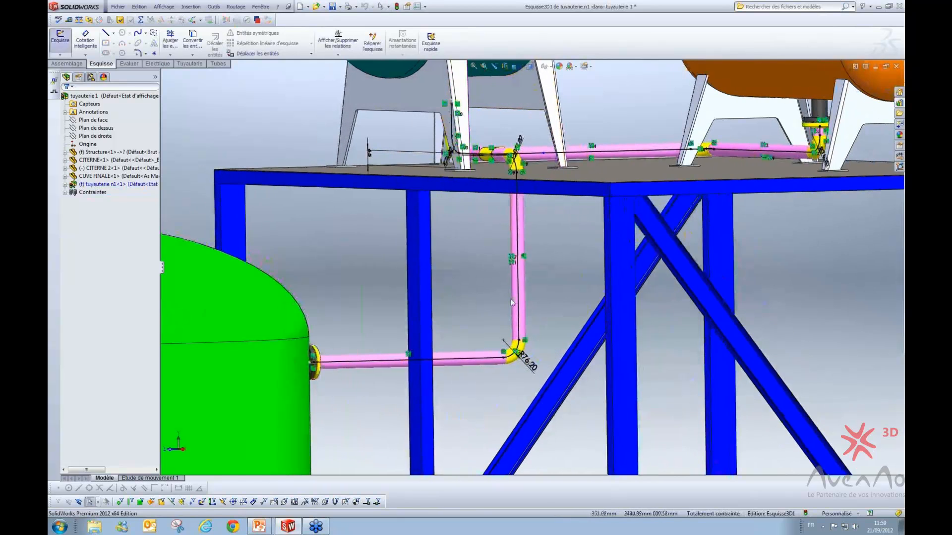
pyautogui.moveTo(512, 316)
pyautogui.mouseDown(button='middle')
pyautogui.moveTo(504, 285)
pyautogui.moveTo(514, 314)
pyautogui.mouseUp(button='middle')
pyautogui.scroll(-1, 514, 316)
pyautogui.scroll(-2, 513, 382)
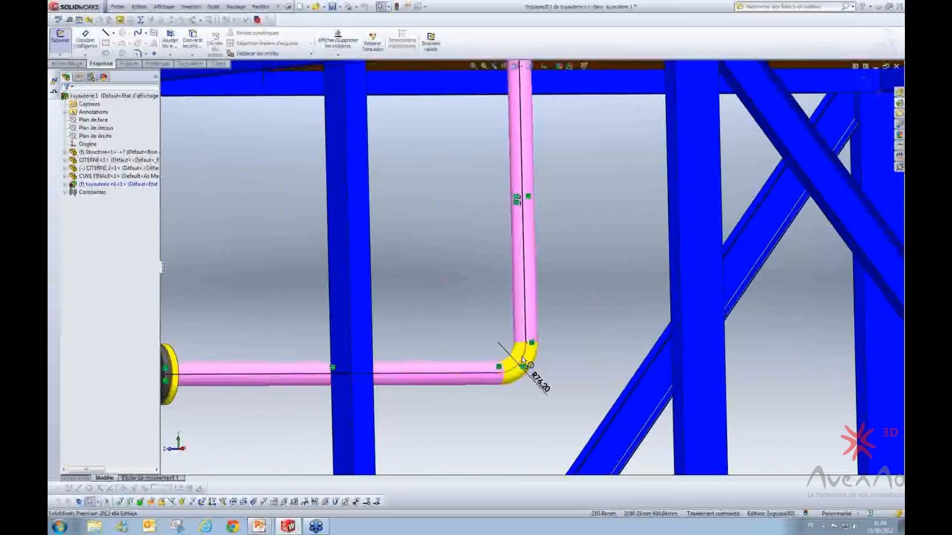
pyautogui.click(522, 358)
pyautogui.press('Delete')
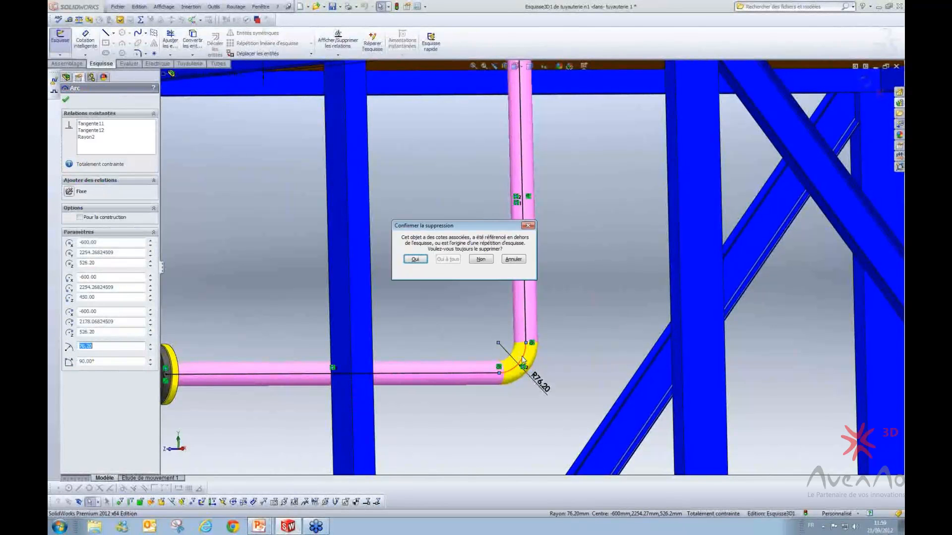
pyautogui.click(414, 260)
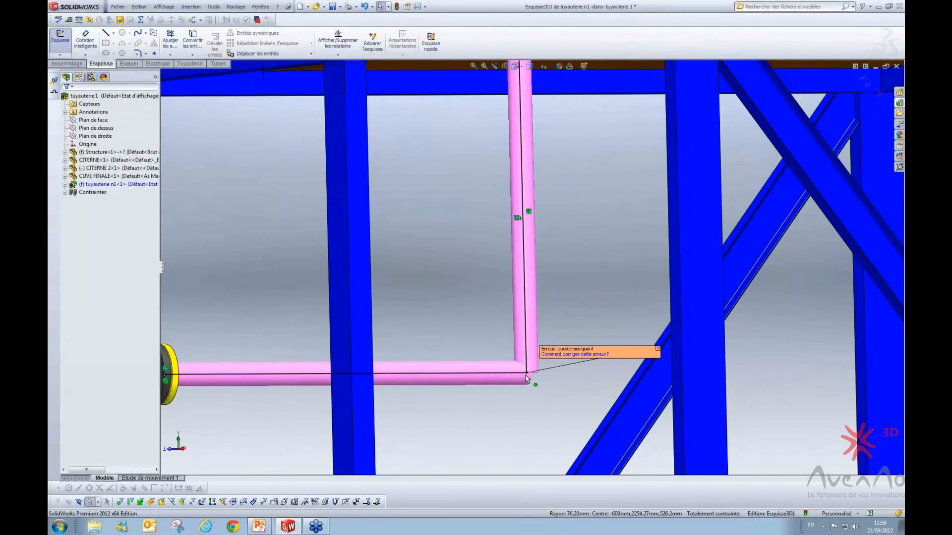
# - Delete the vertical pipe line and shorten the green tank's horizontal pipe to a short stub
pyautogui.click(525, 347)
pyautogui.press('Delete')
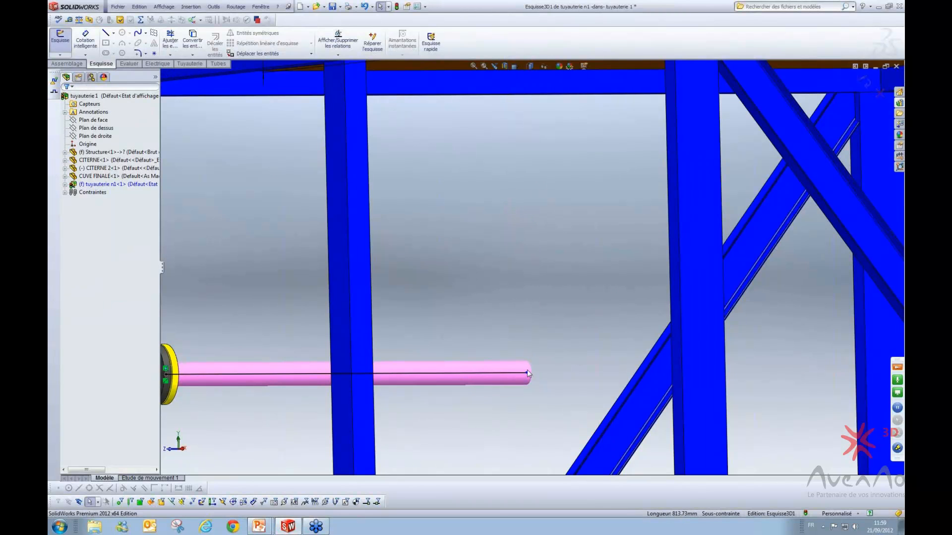
pyautogui.moveTo(528, 372); pyautogui.dragTo(284, 374)
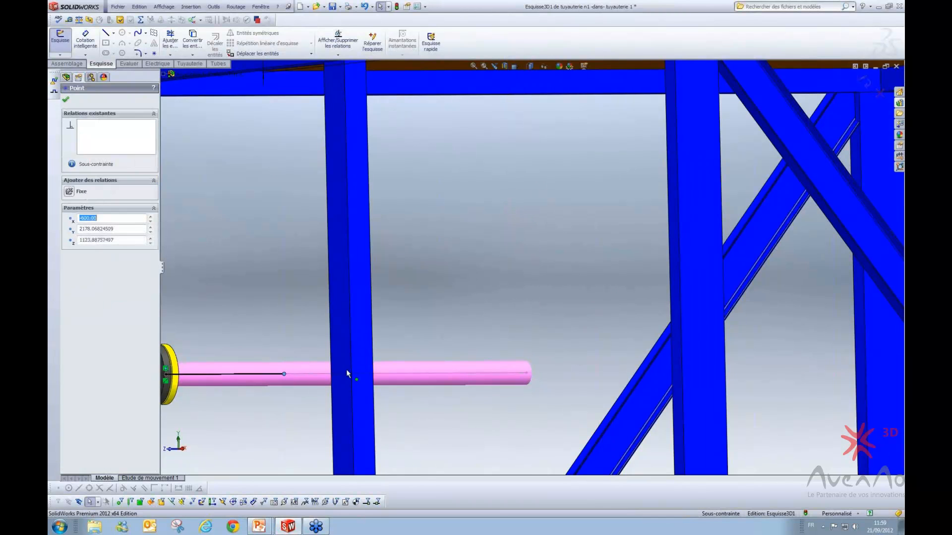
# - Draw a vertical pipe line about 365 mm long downward from the open pipe end after the tee
pyautogui.scroll(6, 348, 373)
pyautogui.moveTo(348, 374); pyautogui.dragTo(379, 417, button='middle')
pyautogui.scroll(-4, 461, 139)
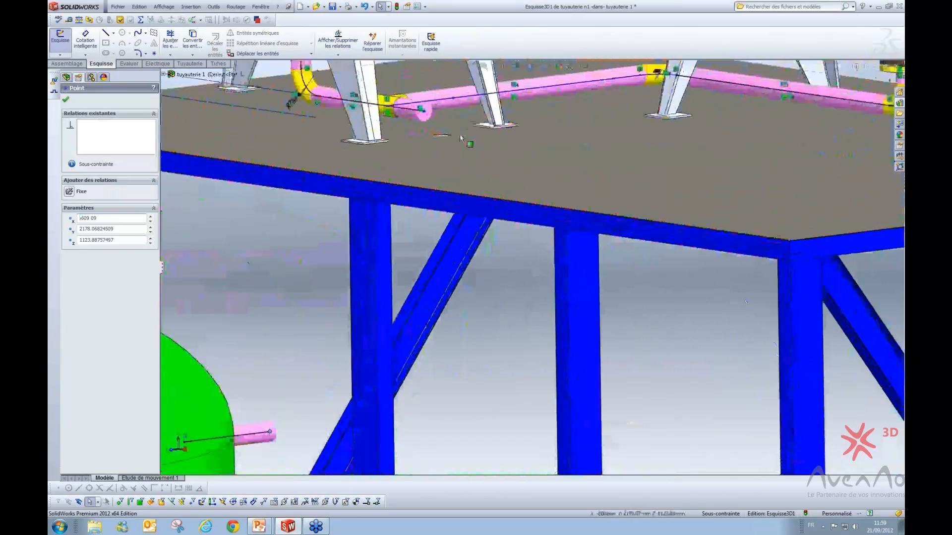
pyautogui.click(106, 32)
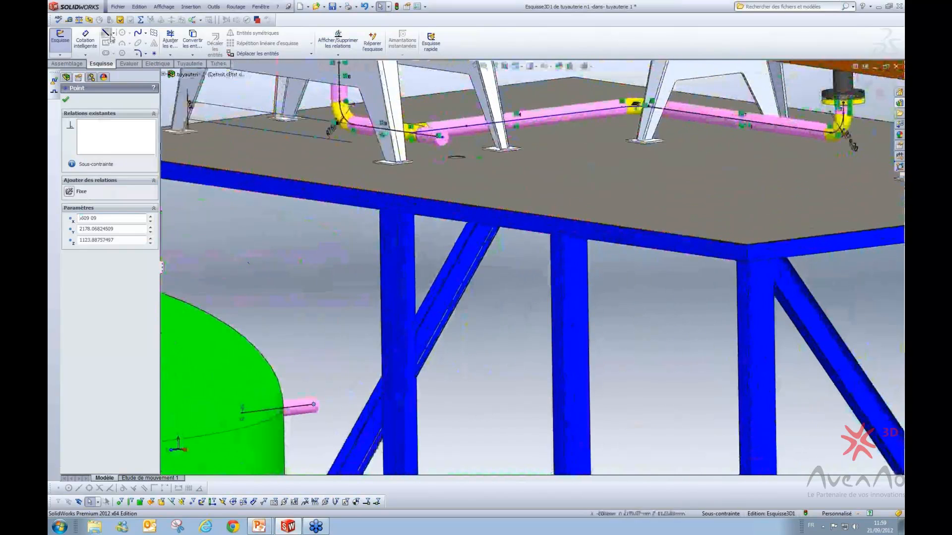
pyautogui.click(441, 138)
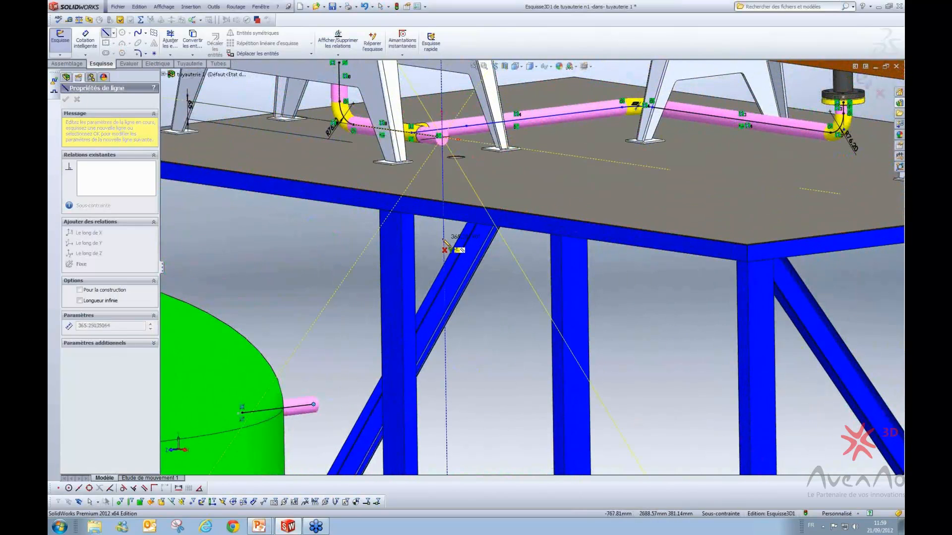
pyautogui.click(444, 241)
pyautogui.press('Escape')
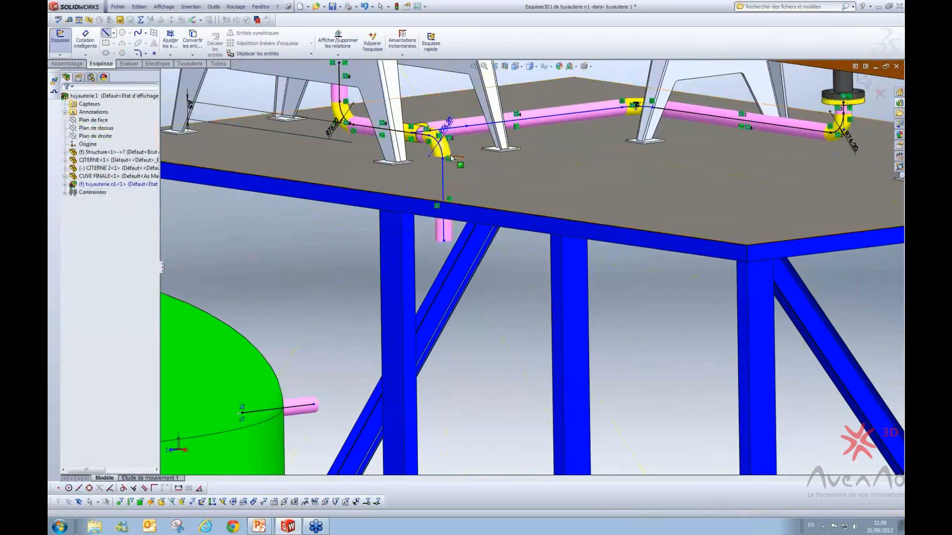
# - Make the corner point of the elbow after the tee concentric with the edge of the platform's hole
pyautogui.scroll(-6, 440, 143)
pyautogui.click(465, 108)
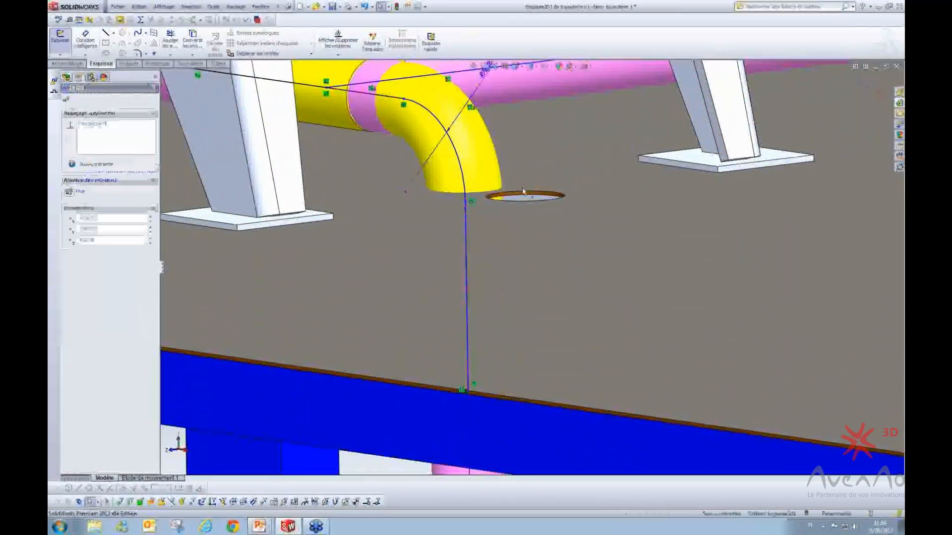
pyautogui.keyDown('ctrl'); pyautogui.click(507, 200); pyautogui.keyUp('ctrl')
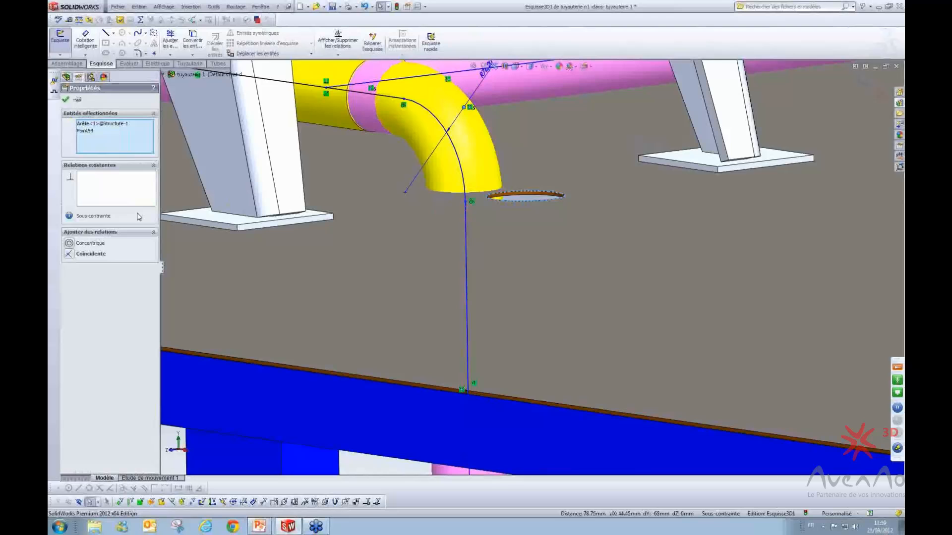
pyautogui.click(79, 243)
pyautogui.scroll(6, 525, 410)
pyautogui.press('Escape')
# - Connect the end of the green tank's pipe stub to the lower end of the vertical pipe with a sloped line
pyautogui.moveTo(529, 413); pyautogui.dragTo(518, 373, button='middle')
pyautogui.scroll(-3, 516, 373)
pyautogui.scroll(-2, 342, 405)
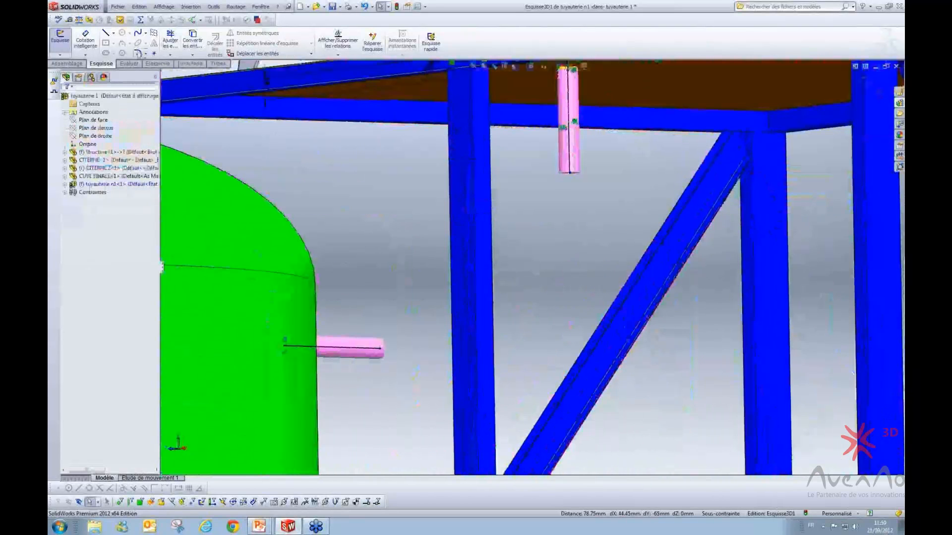
pyautogui.click(105, 33)
pyautogui.click(380, 349)
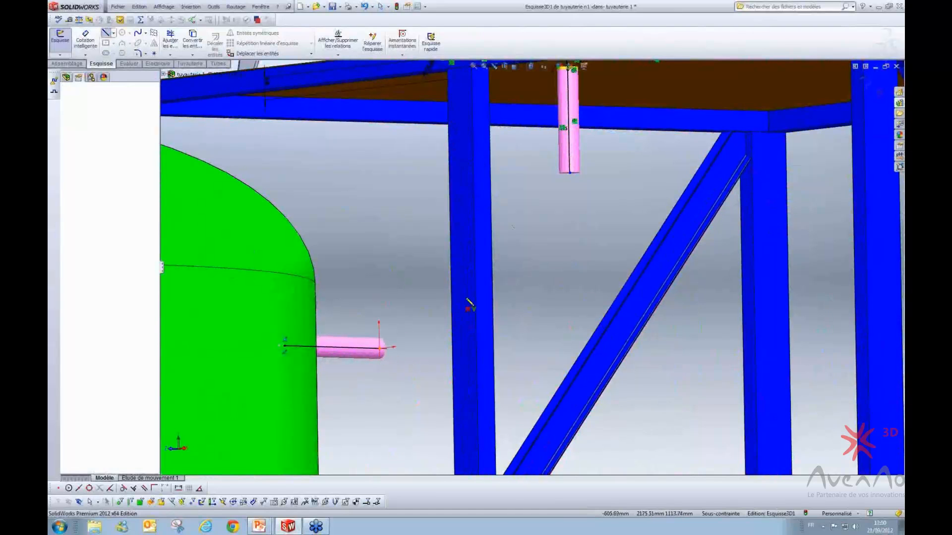
pyautogui.click(570, 173)
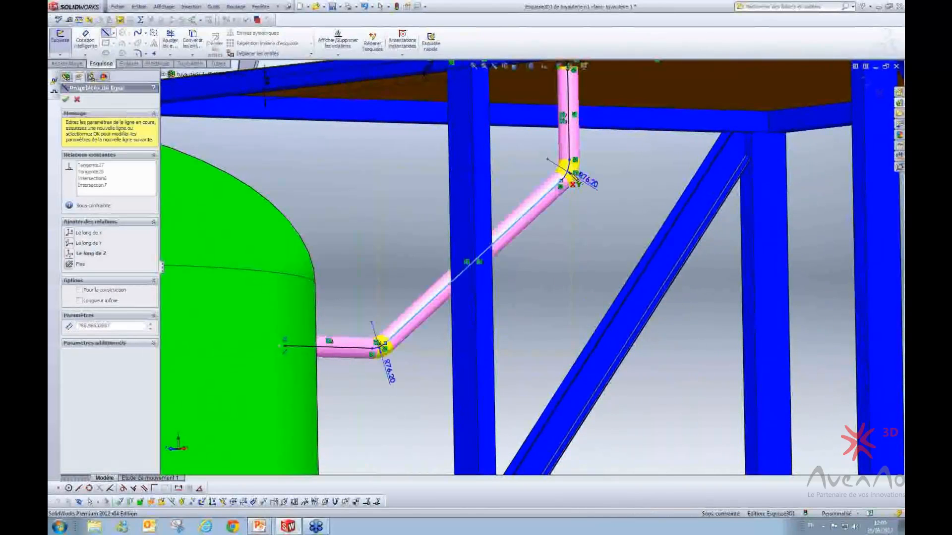
pyautogui.press('Escape')
pyautogui.click(380, 6)
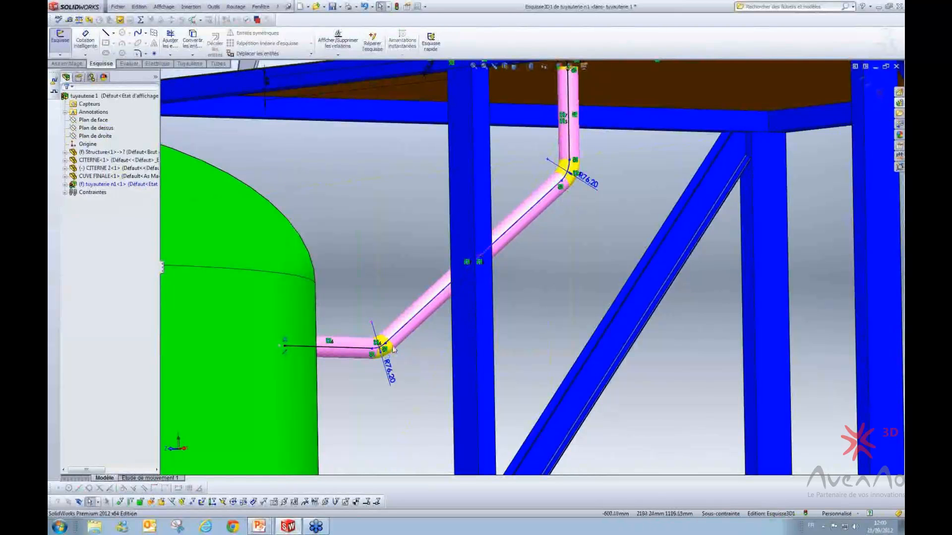
# - Dimension the angle between the green tank's horizontal pipe and the sloped pipe at 45°
pyautogui.moveTo(382, 349); pyautogui.dragTo(361, 348, button='middle')
pyautogui.click(83, 44)
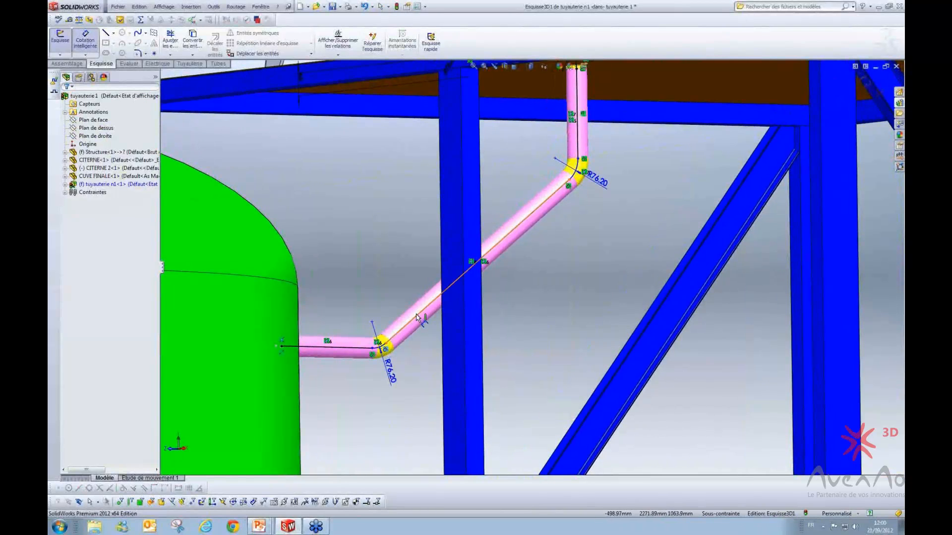
pyautogui.click(357, 345)
pyautogui.click(399, 333)
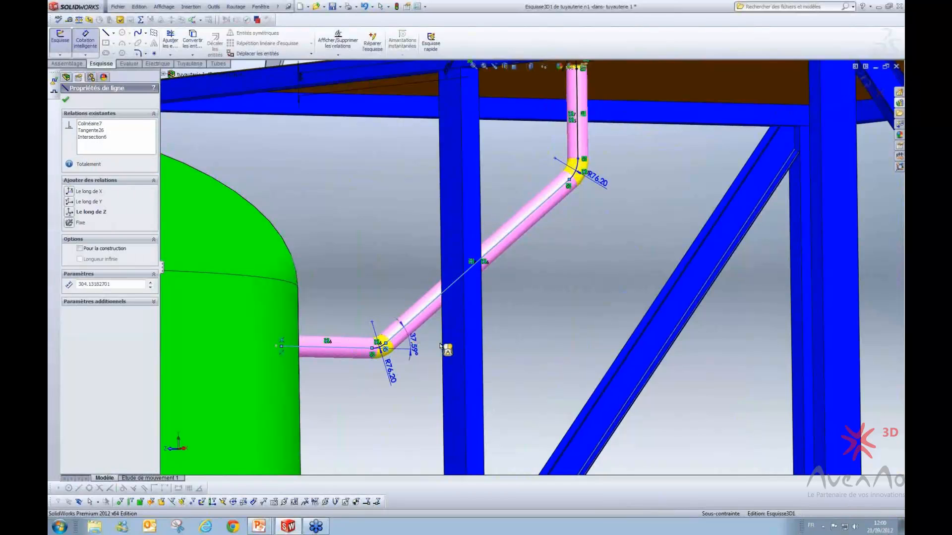
pyautogui.click(526, 323)
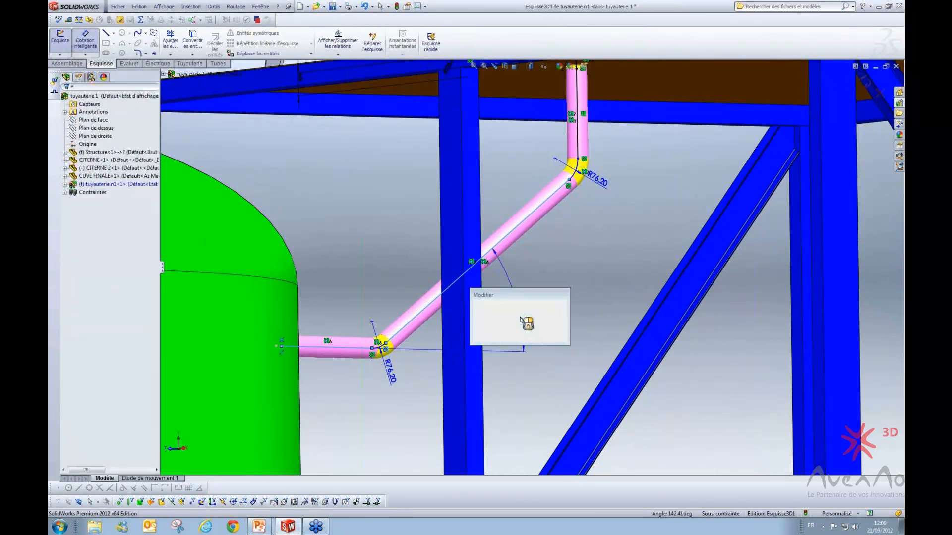
pyautogui.write('45')
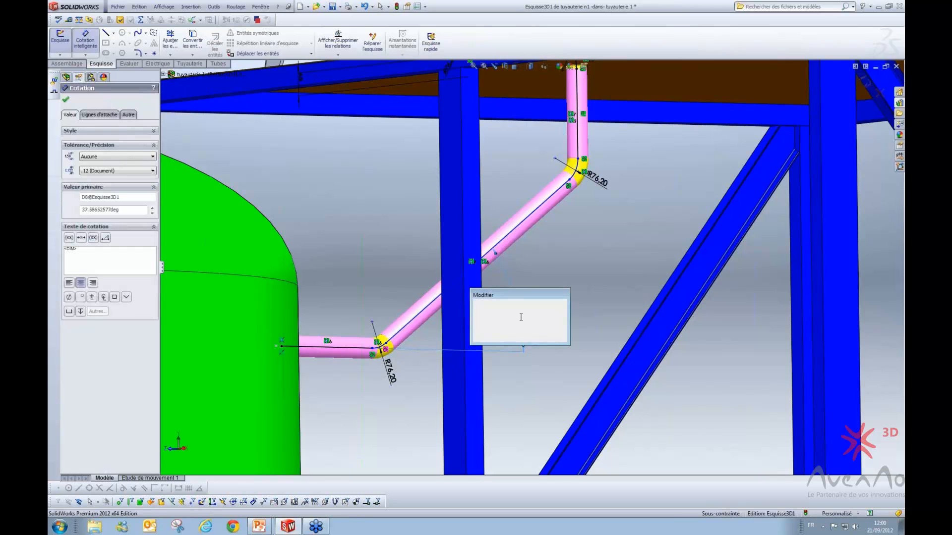
pyautogui.press('Return')
pyautogui.click(571, 299)
pyautogui.scroll(3, 567, 268)
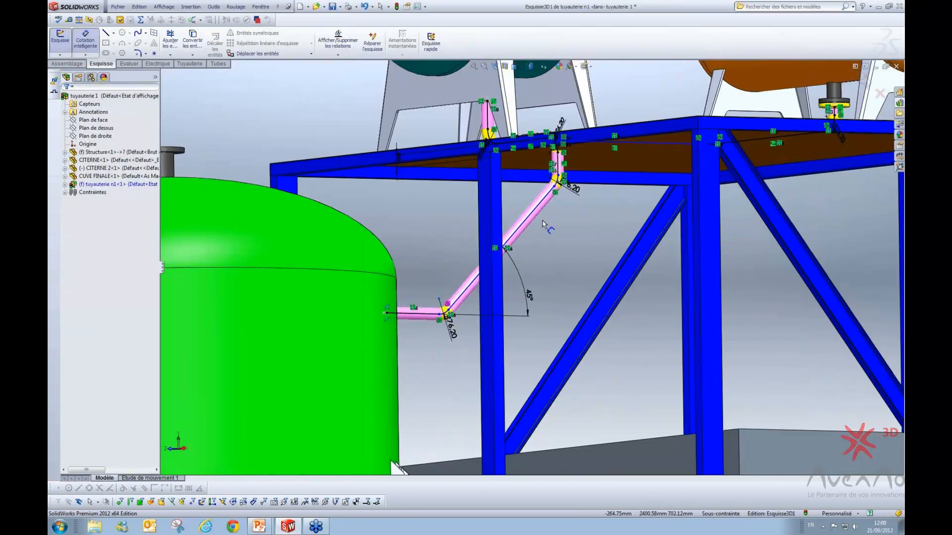
# - Dimension the vertical distance between the corner points of the elbow after the tee and the elbow below the platform at 200 mm
pyautogui.scroll(-2, 543, 223)
pyautogui.moveTo(539, 225); pyautogui.dragTo(529, 221, button='middle')
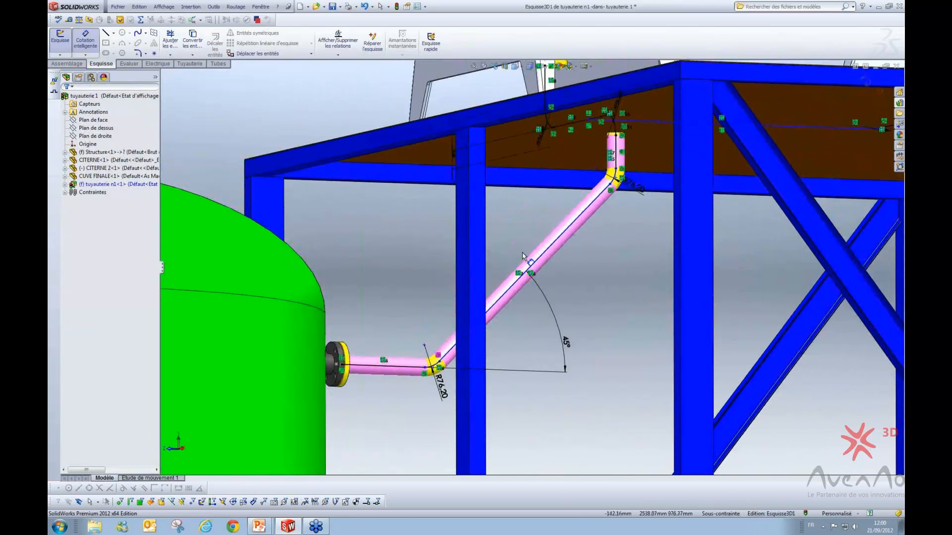
pyautogui.moveTo(525, 266)
pyautogui.mouseDown(button='middle')
pyautogui.moveTo(537, 259)
pyautogui.moveTo(525, 265)
pyautogui.mouseUp(button='middle')
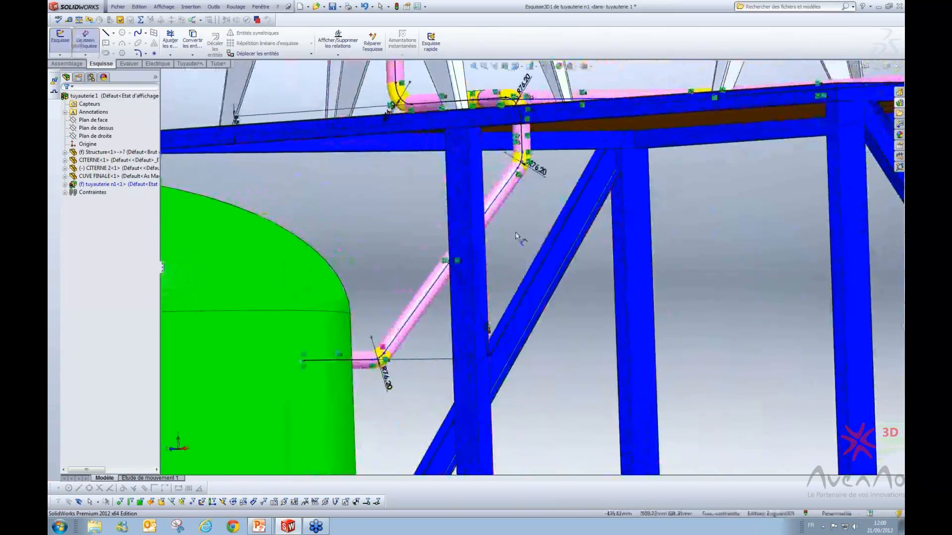
pyautogui.click(86, 43)
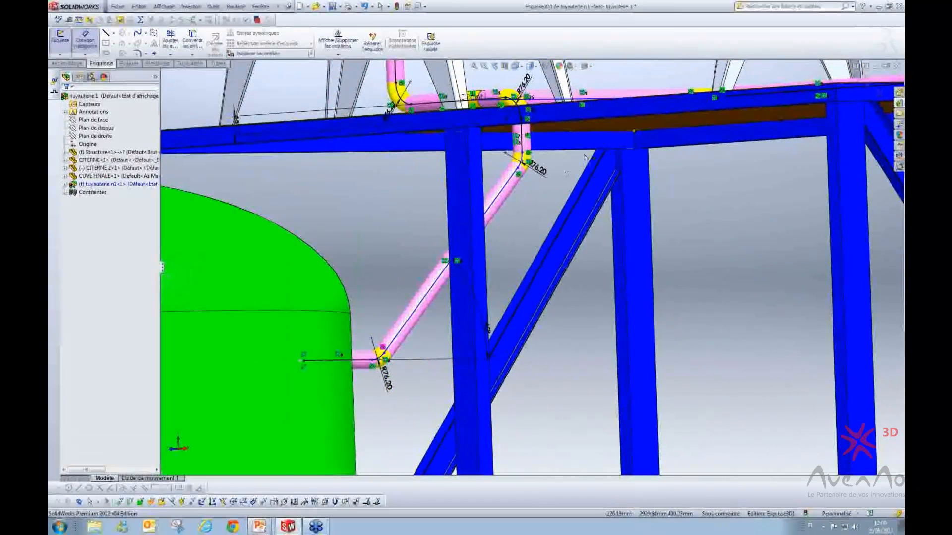
pyautogui.scroll(-3, 520, 193)
pyautogui.scroll(-1, 520, 193)
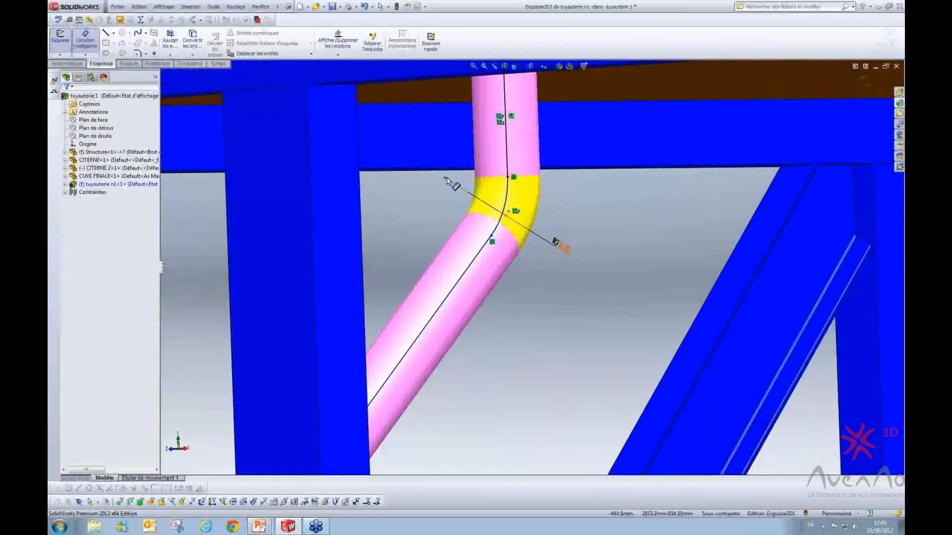
pyautogui.click(449, 177)
pyautogui.scroll(4, 457, 169)
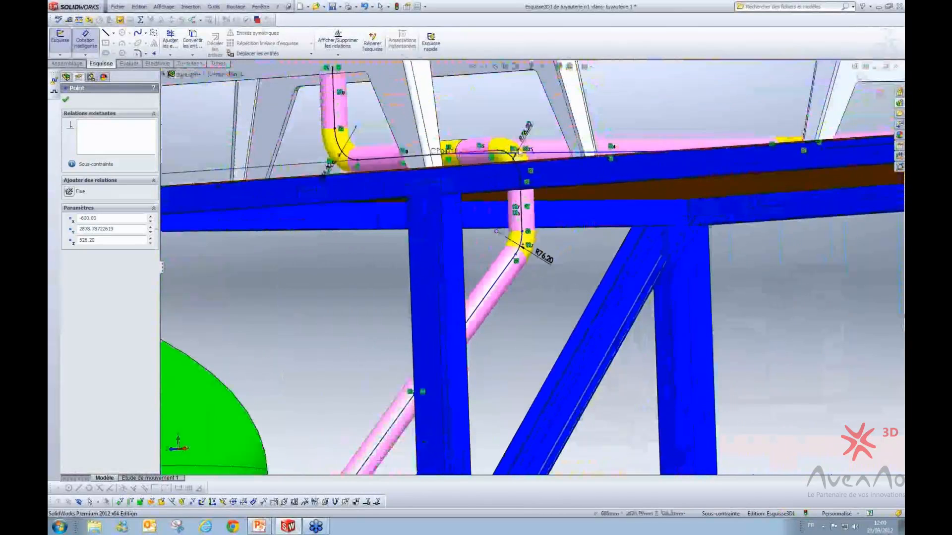
pyautogui.moveTo(466, 122); pyautogui.dragTo(412, 124, button='middle')
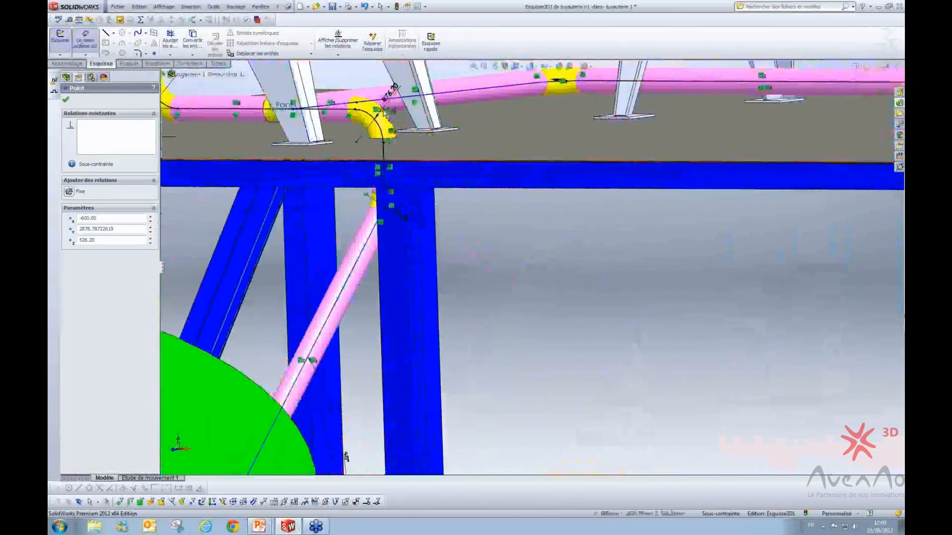
pyautogui.click(382, 110)
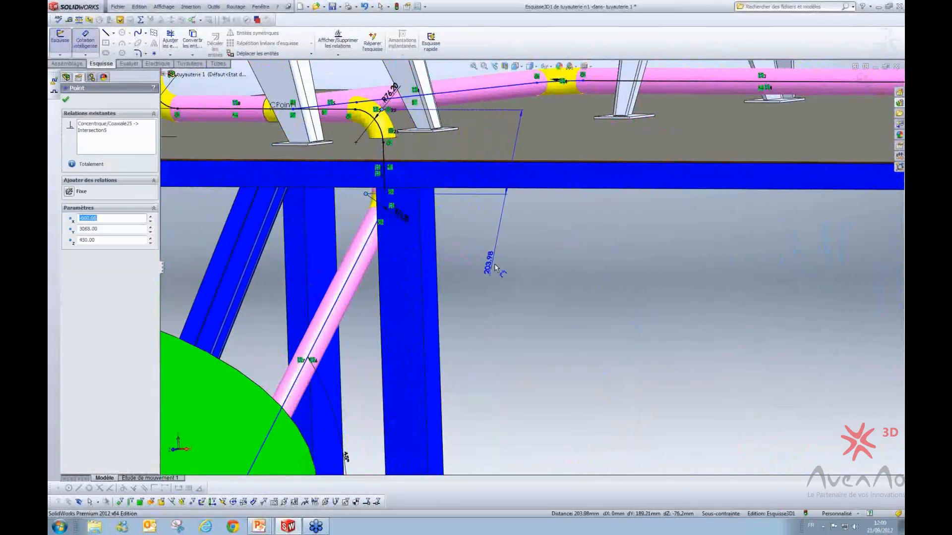
pyautogui.moveTo(494, 232); pyautogui.dragTo(591, 265, button='middle')
pyautogui.scroll(-3, 596, 275)
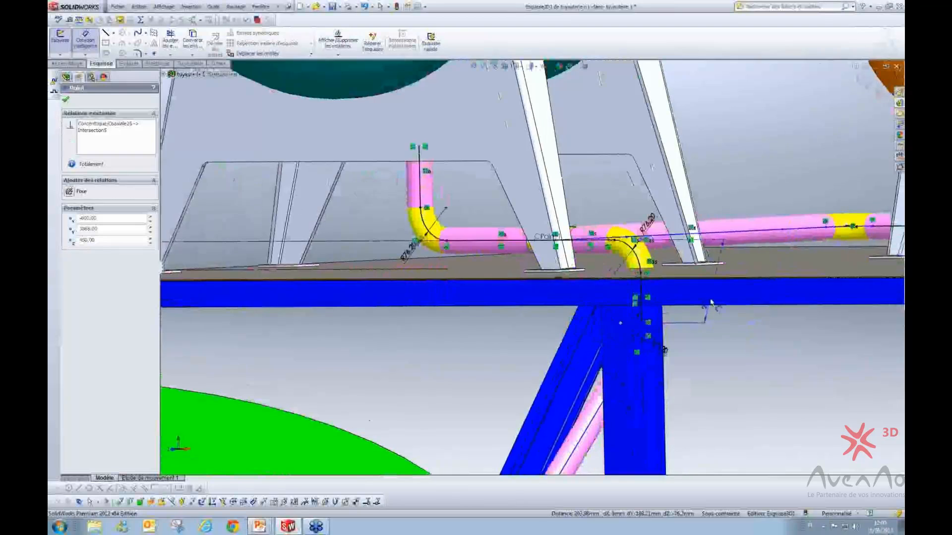
pyautogui.scroll(2, 715, 306)
pyautogui.scroll(-2, 737, 326)
pyautogui.press('Escape')
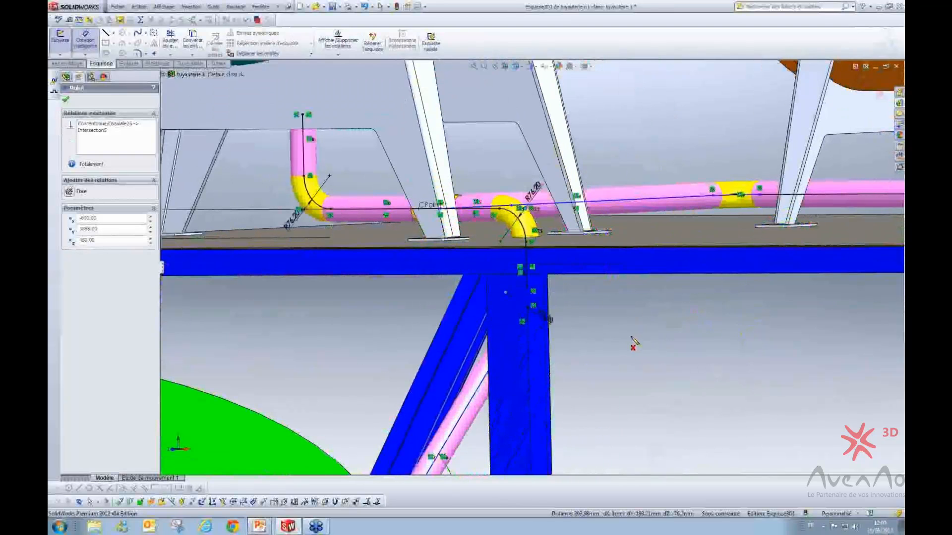
pyautogui.press('Tab')
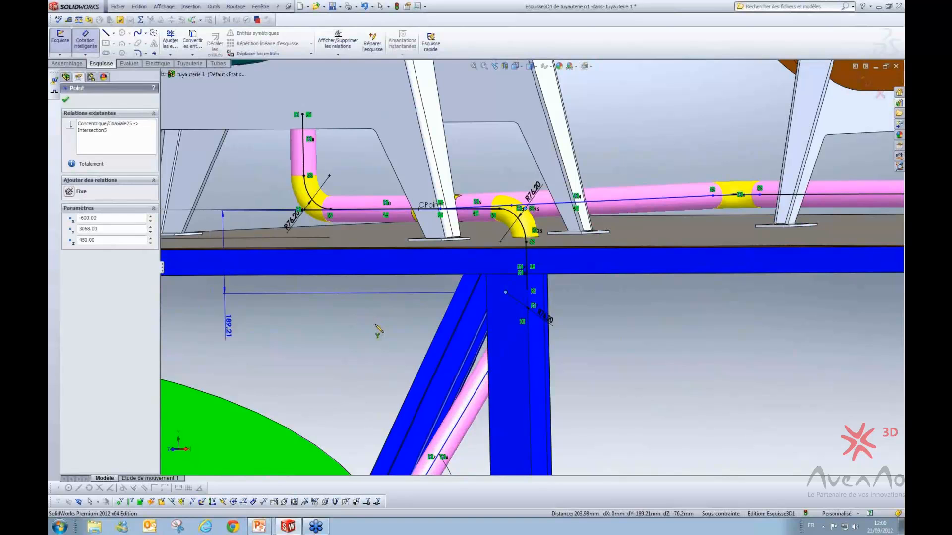
pyautogui.click(607, 320)
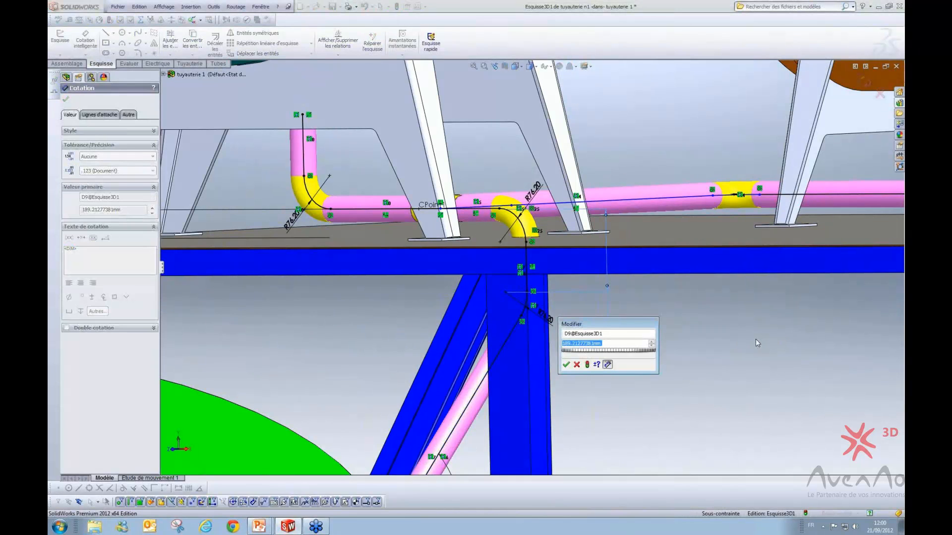
pyautogui.write('200')
pyautogui.press('Return')
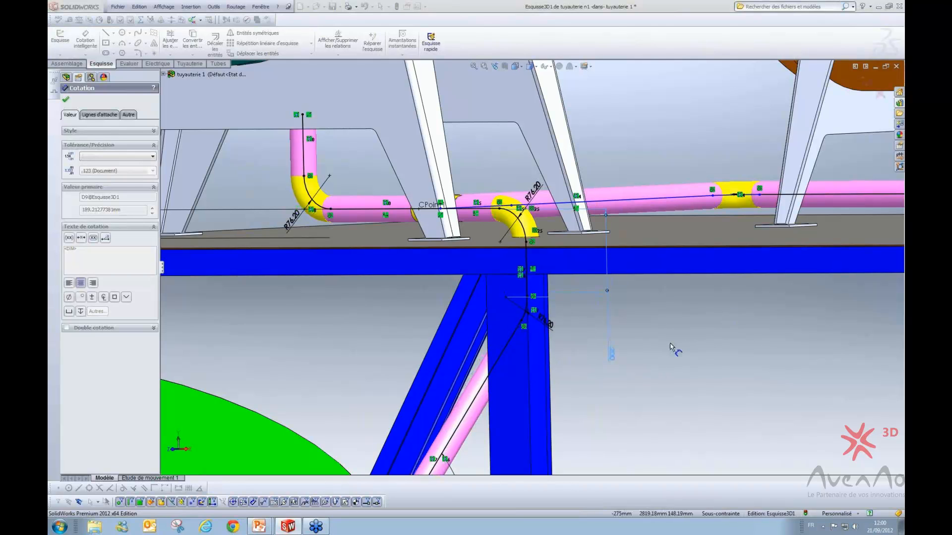
# - Finish the route sketch and choose to create a custom elbow for the 45° bend near the green tank
pyautogui.scroll(5, 626, 384)
pyautogui.moveTo(578, 377); pyautogui.dragTo(527, 377, button='middle')
pyautogui.scroll(4, 527, 378)
pyautogui.scroll(-6, 619, 218)
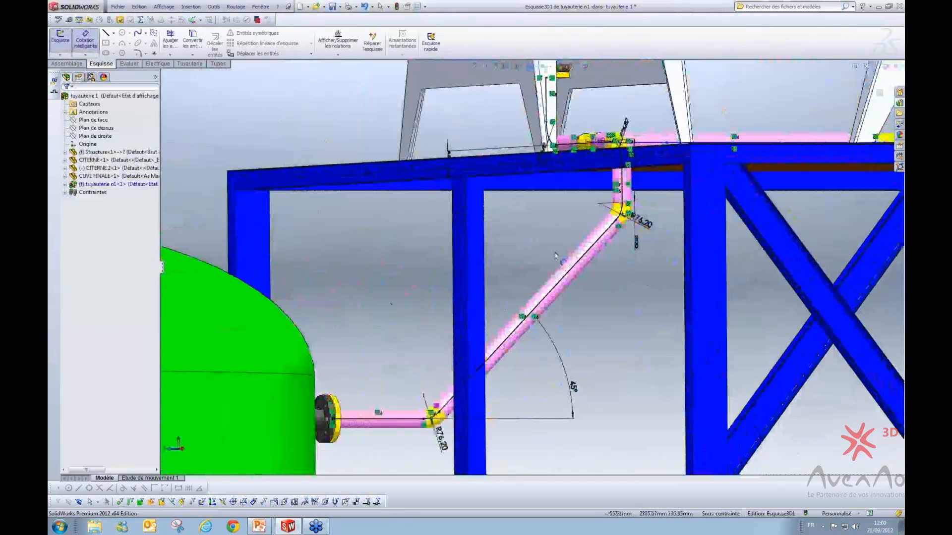
pyautogui.click(864, 80)
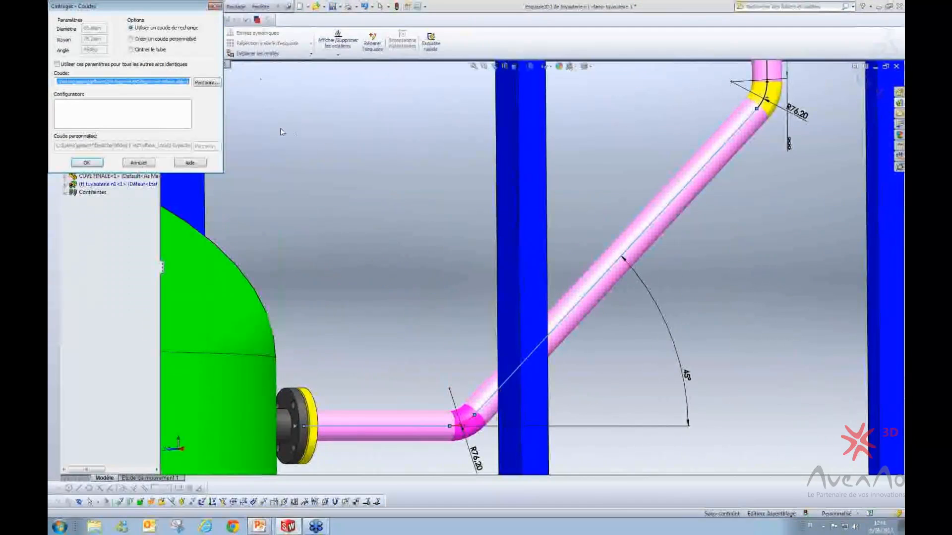
pyautogui.moveTo(147, 13); pyautogui.dragTo(375, 105)
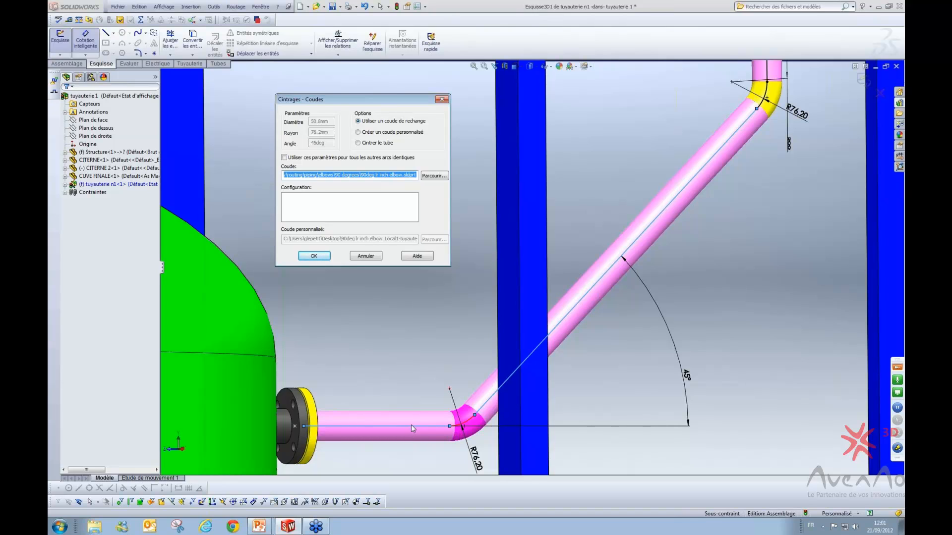
pyautogui.click(357, 133)
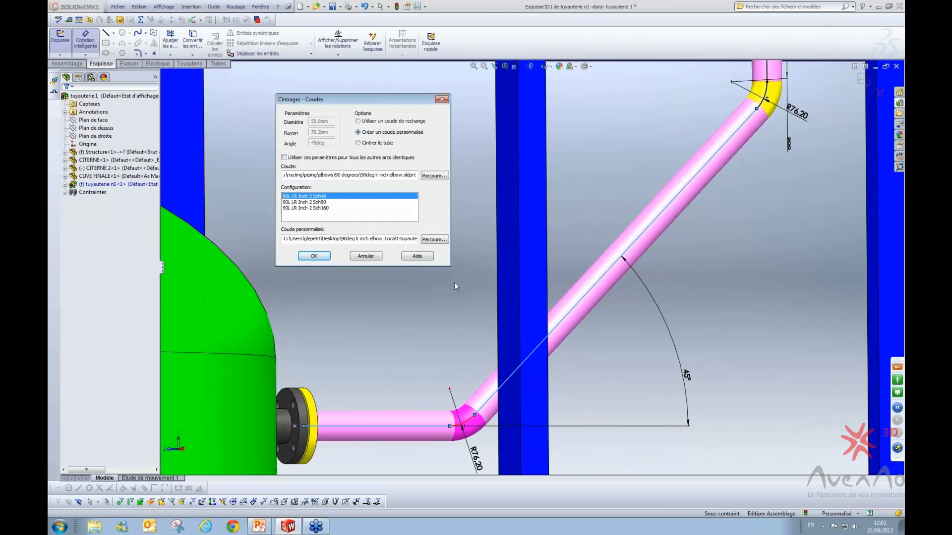
# - Save the custom elbow part on the desktop as "45deg coude perso 1" and apply it to the lower bend
pyautogui.click(435, 240)
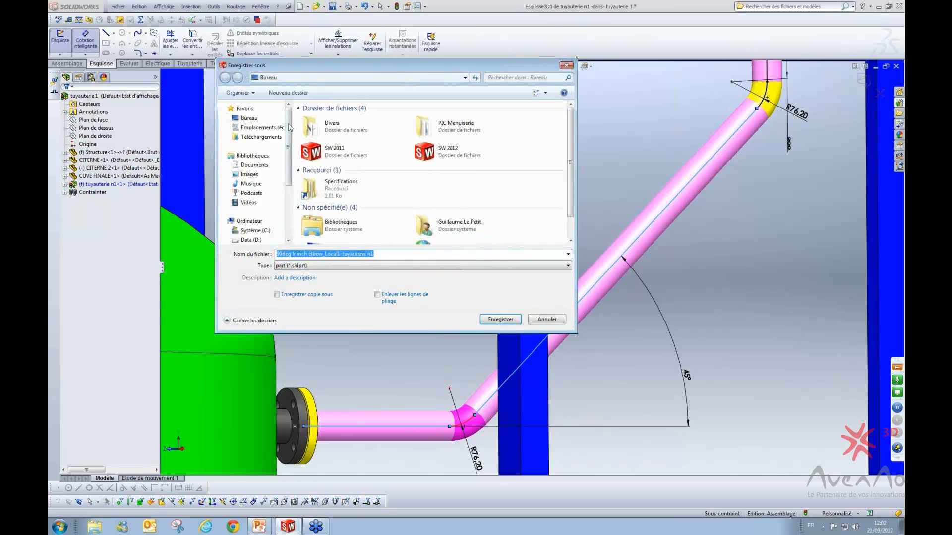
pyautogui.click(345, 254)
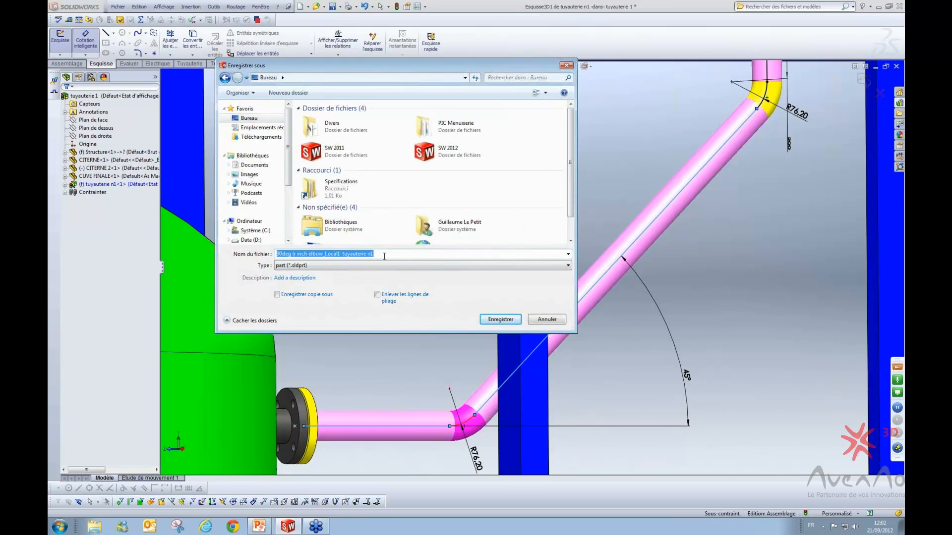
pyautogui.write('45deg')
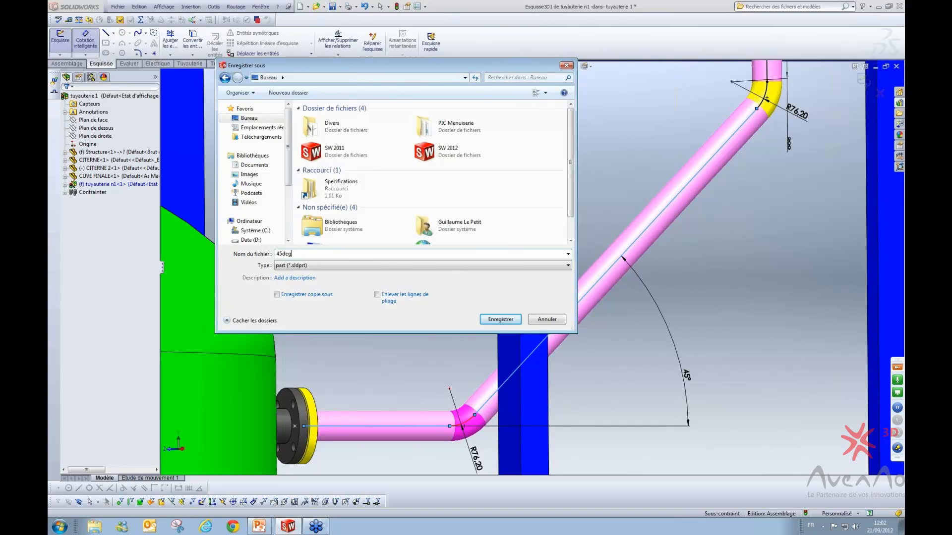
pyautogui.write(' coude perso 1')
pyautogui.click(498, 320)
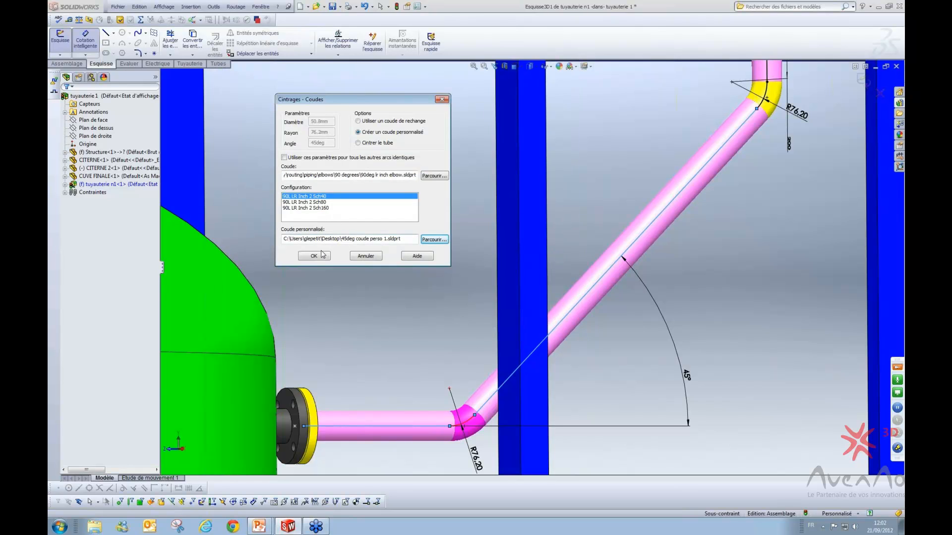
pyautogui.click(318, 260)
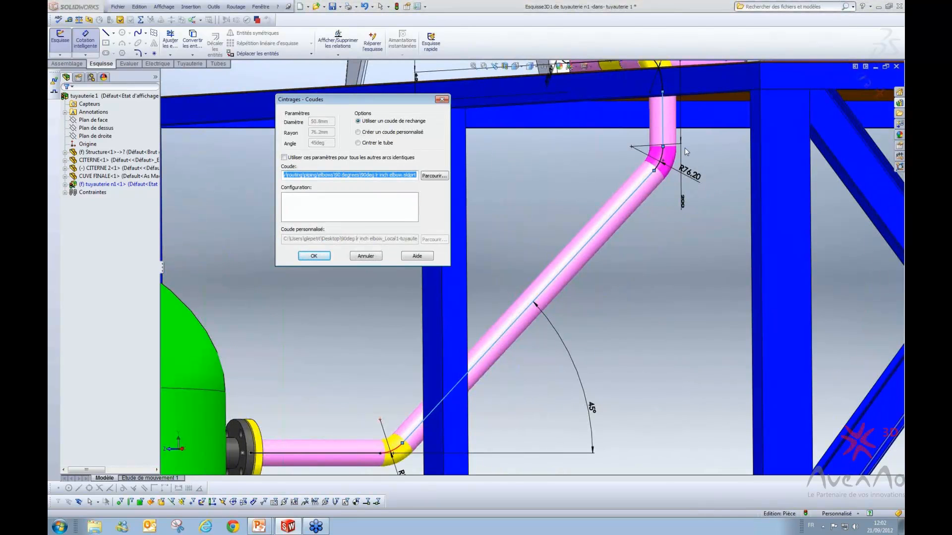
# - Bend the tube instead of using an elbow at the 45° bend under the platform, and finish editing the piping subassembly
pyautogui.click(358, 144)
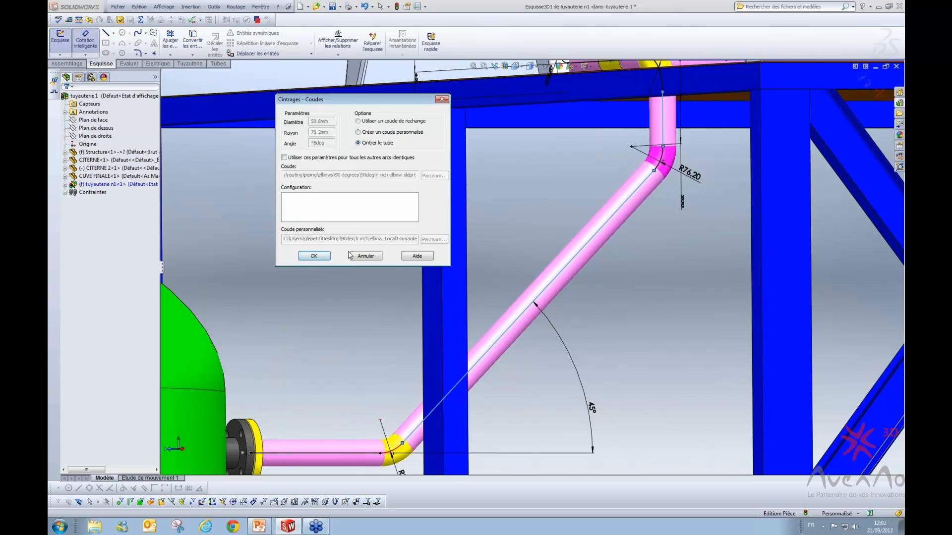
pyautogui.click(314, 256)
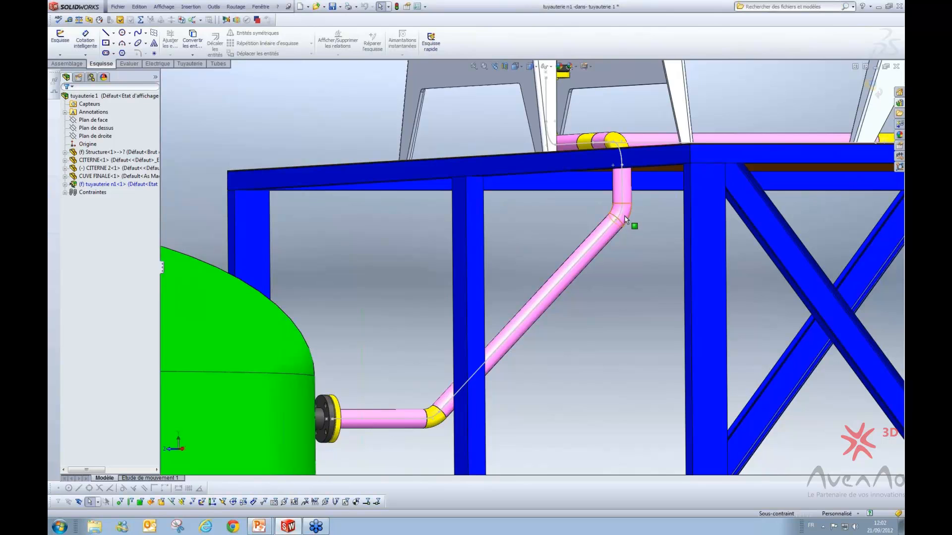
pyautogui.scroll(-3, 626, 219)
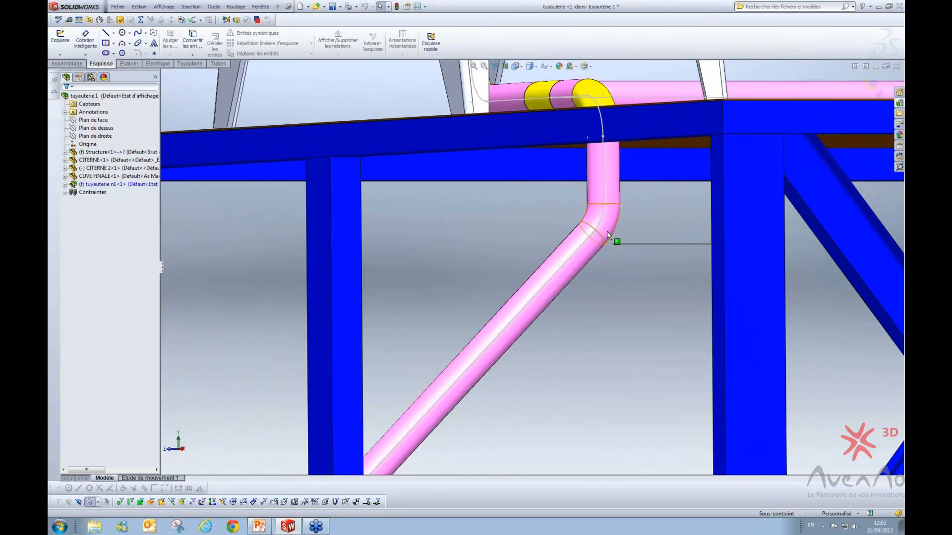
pyautogui.scroll(2, 600, 213)
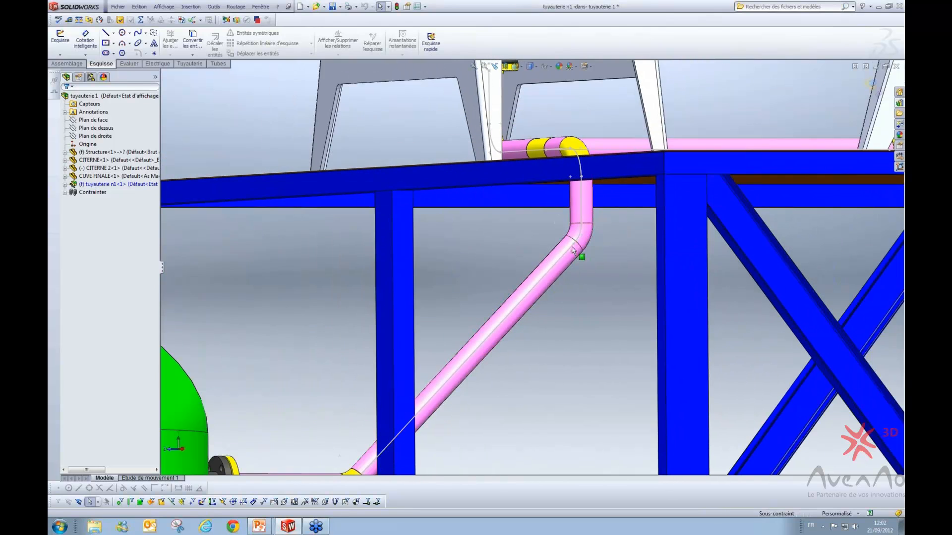
pyautogui.scroll(3, 572, 293)
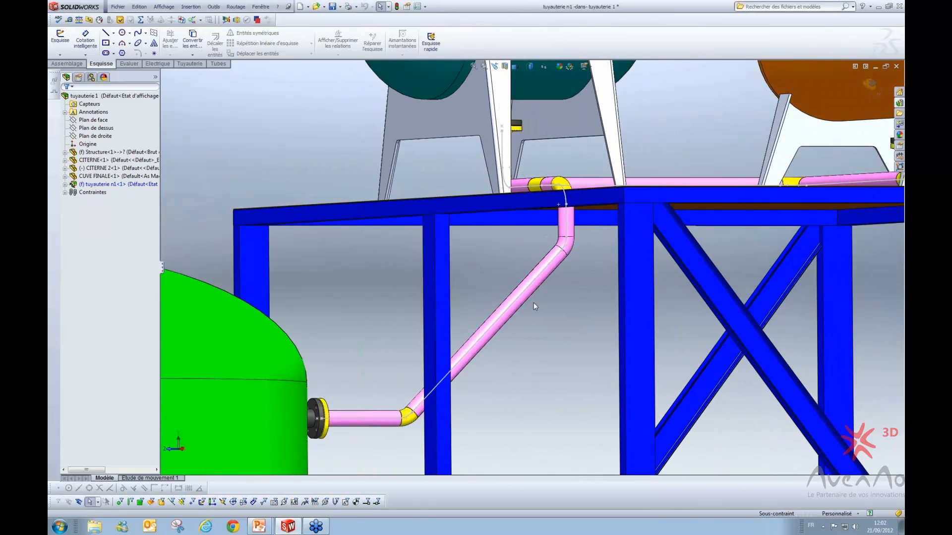
pyautogui.moveTo(534, 303); pyautogui.dragTo(513, 375, button='middle')
pyautogui.scroll(3, 537, 378)
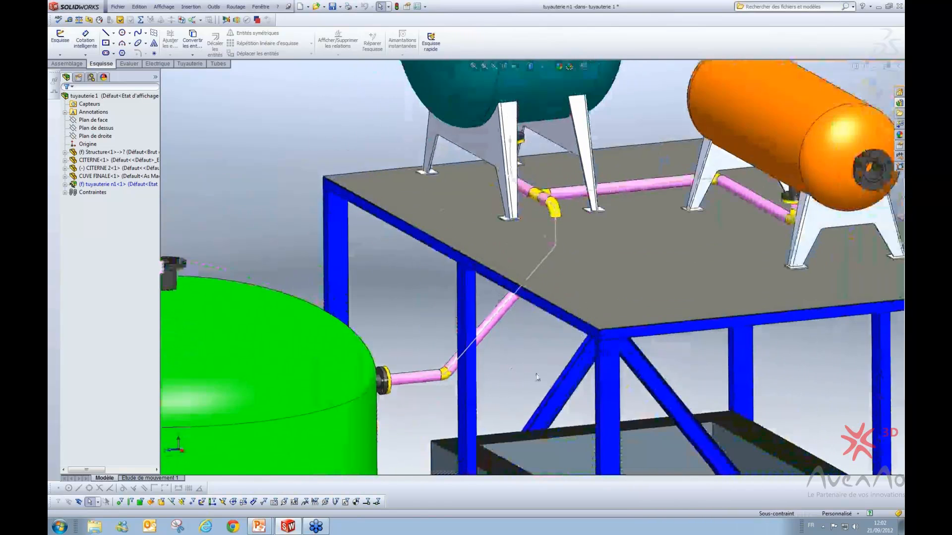
pyautogui.click(870, 86)
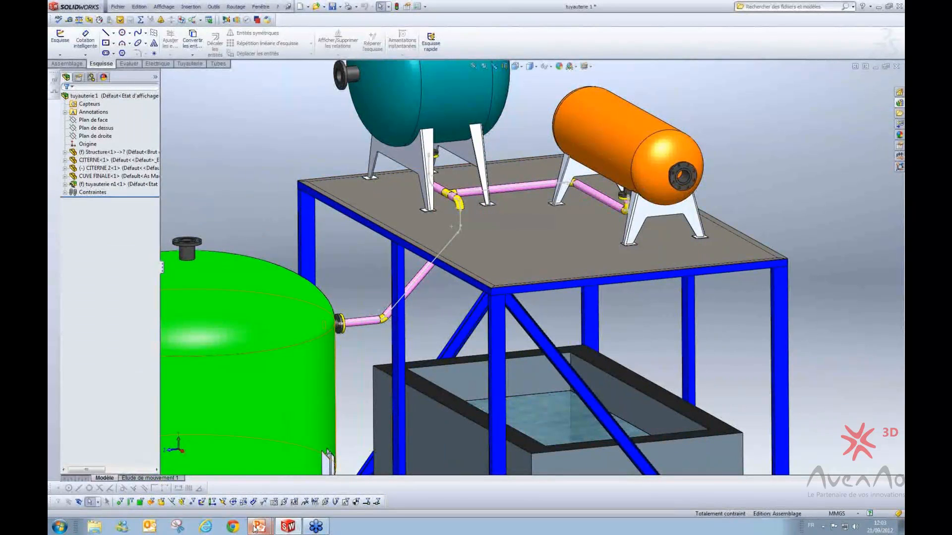
pyautogui.moveTo(259, 526)
pyautogui.click(249, 504)
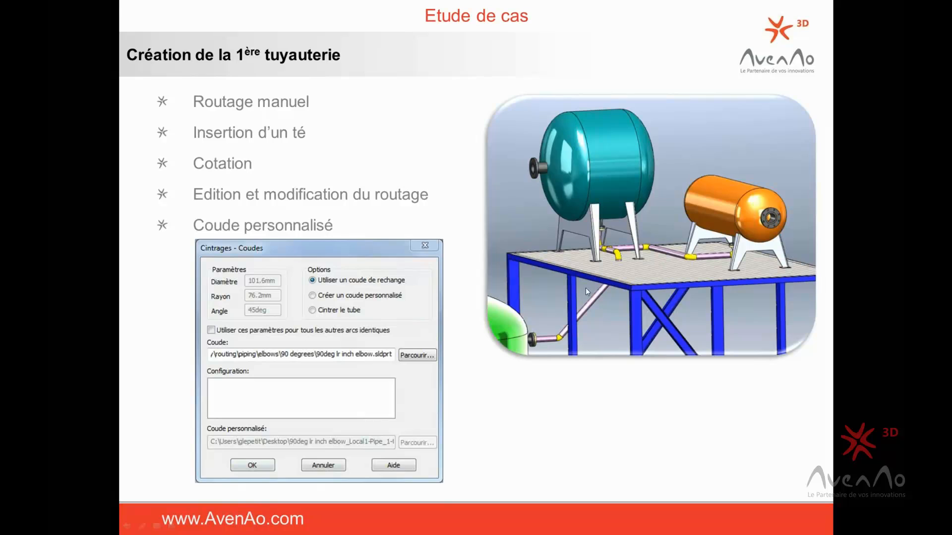
pyautogui.click(607, 349)
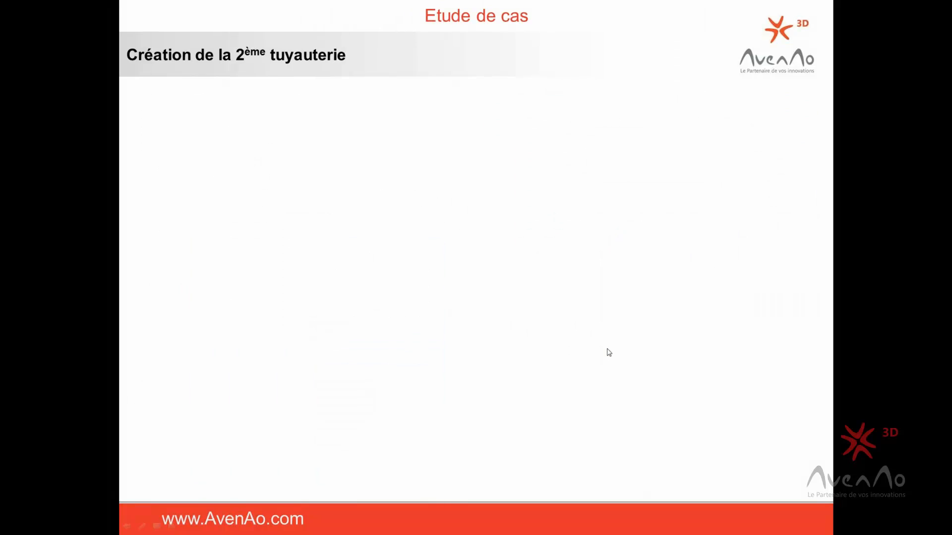
pyautogui.click(551, 342)
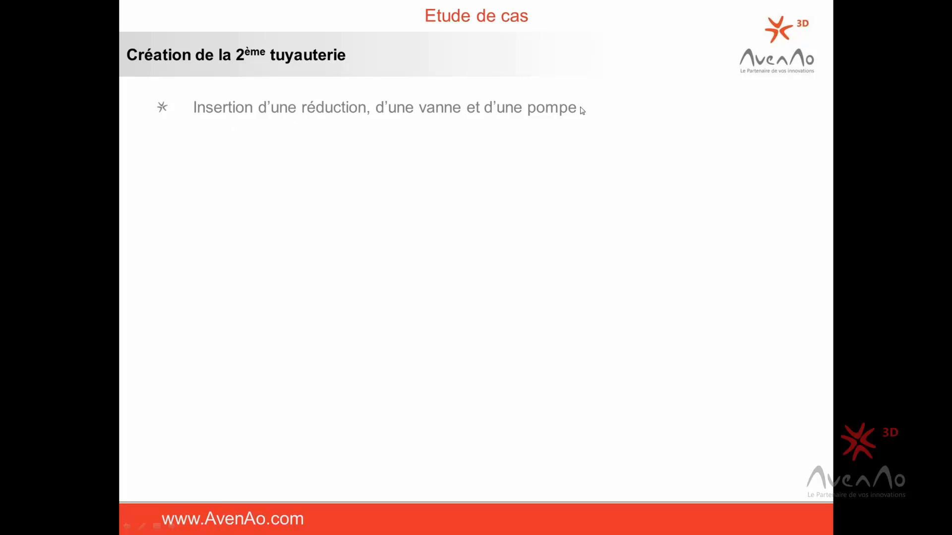
pyautogui.click(518, 145)
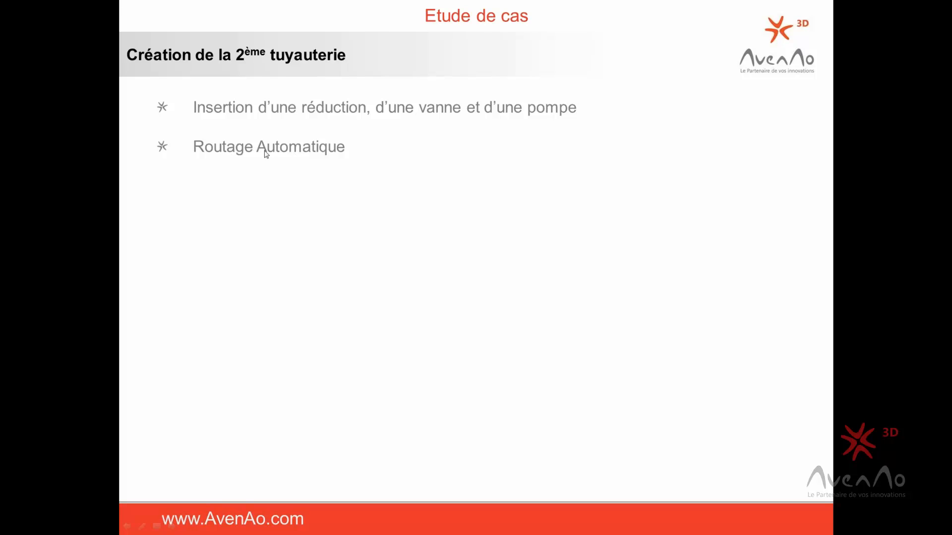
pyautogui.click(284, 205)
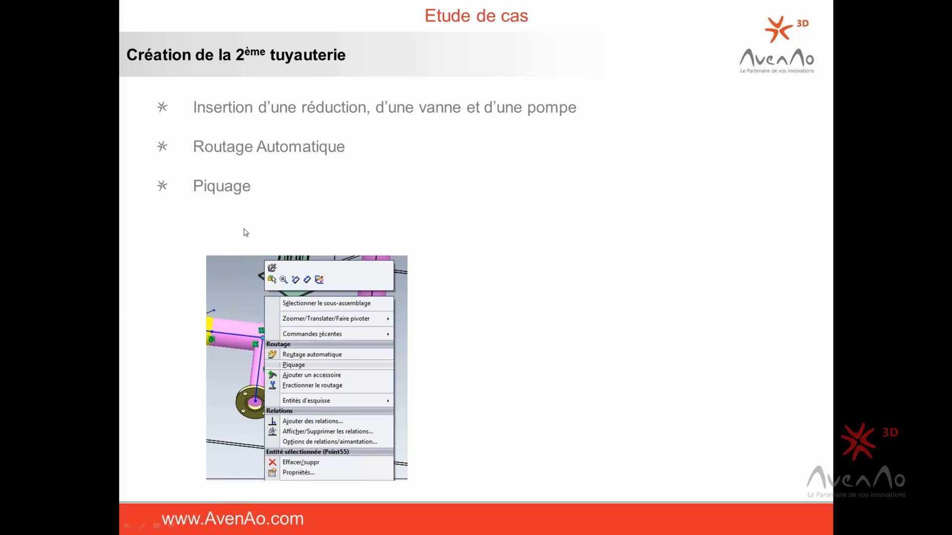
pyautogui.click(285, 224)
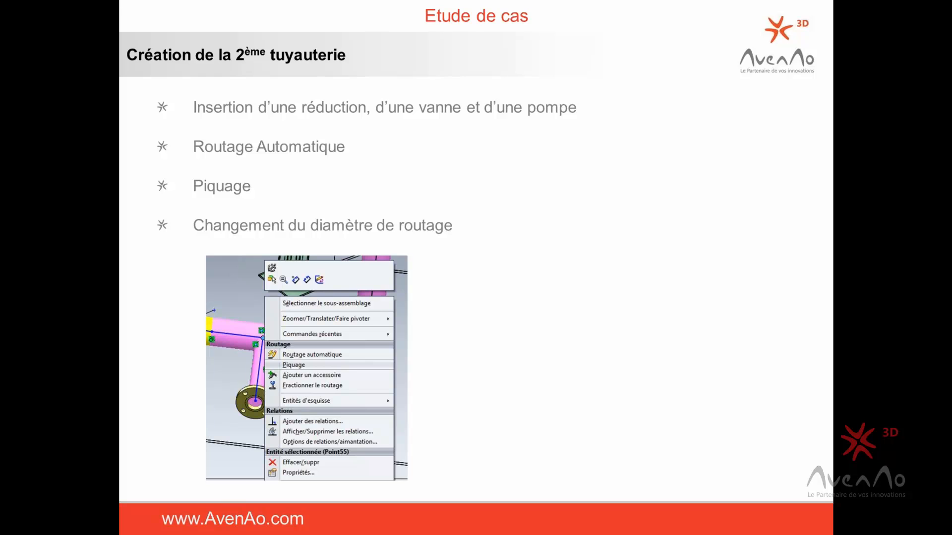
pyautogui.click(797, 417)
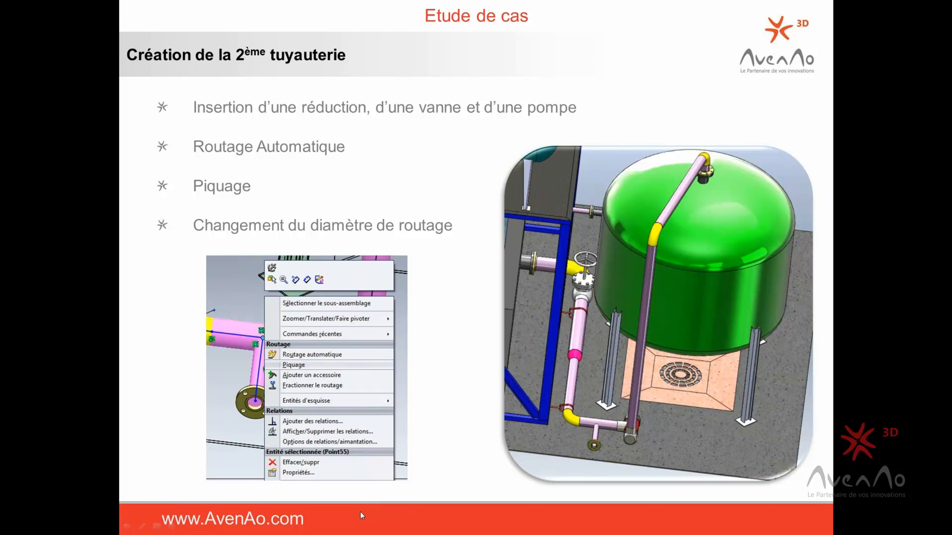
# - Switch to SolidWorks and examine the flanges and red pipe clamps around the green tank and the basin for the second piping
pyautogui.press('super')
pyautogui.click(290, 527)
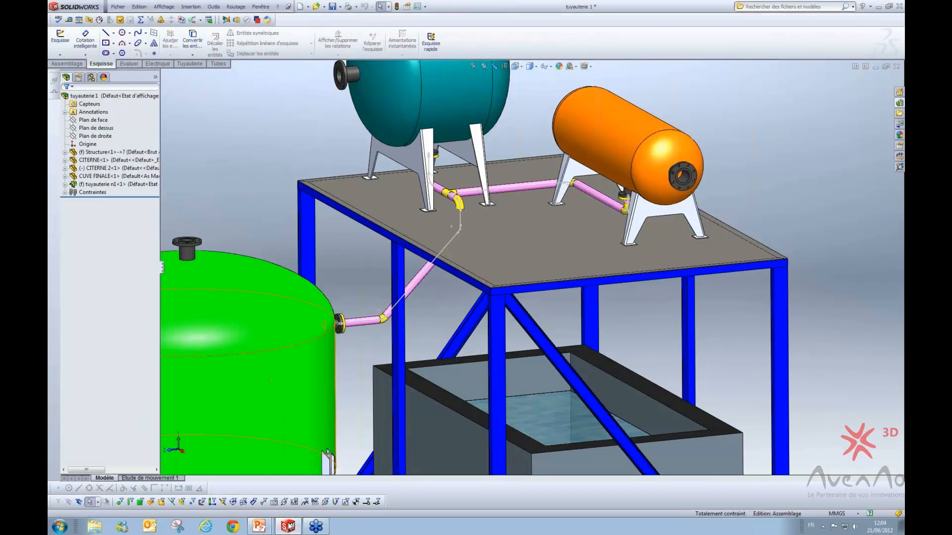
pyautogui.scroll(6, 528, 379)
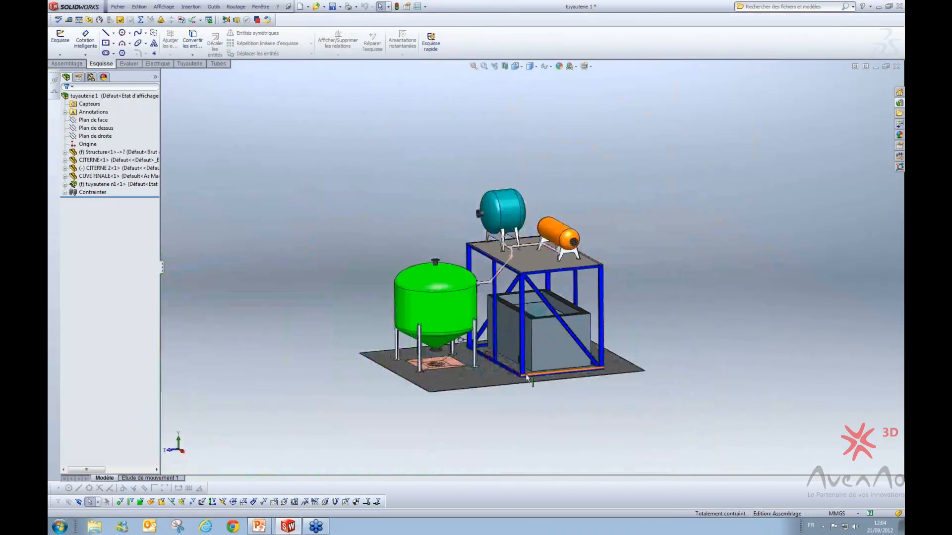
pyautogui.scroll(-8, 529, 333)
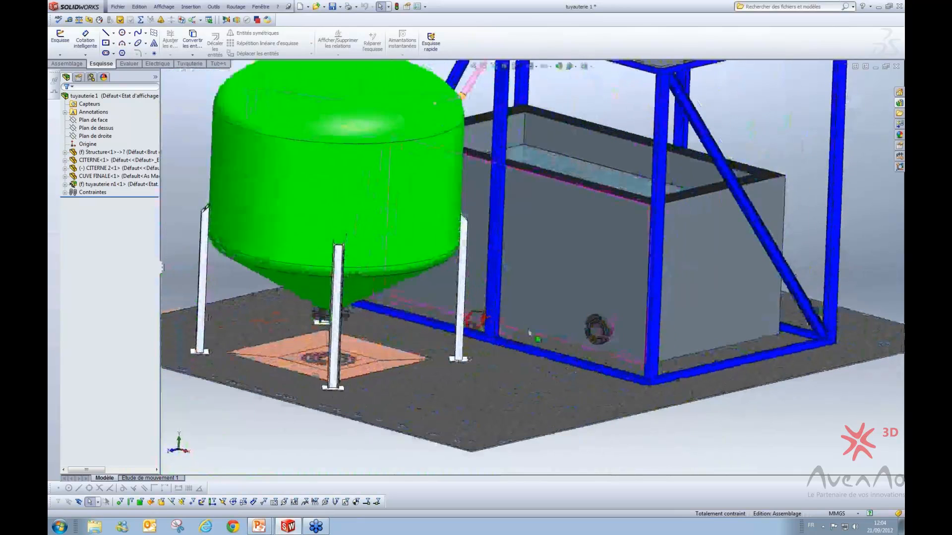
pyautogui.moveTo(561, 335); pyautogui.dragTo(521, 272, button='middle')
pyautogui.scroll(-3, 520, 273)
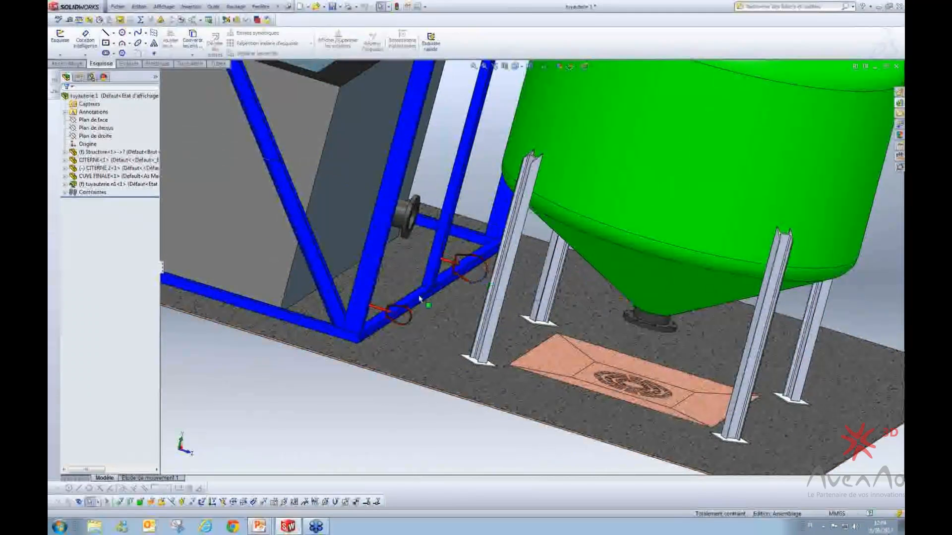
pyautogui.moveTo(421, 321); pyautogui.dragTo(421, 315, button='middle')
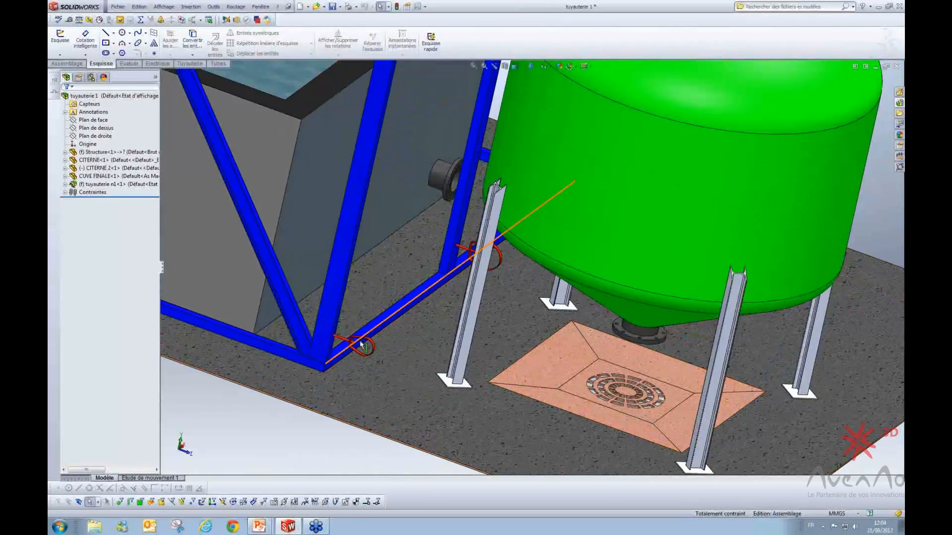
pyautogui.scroll(3, 343, 382)
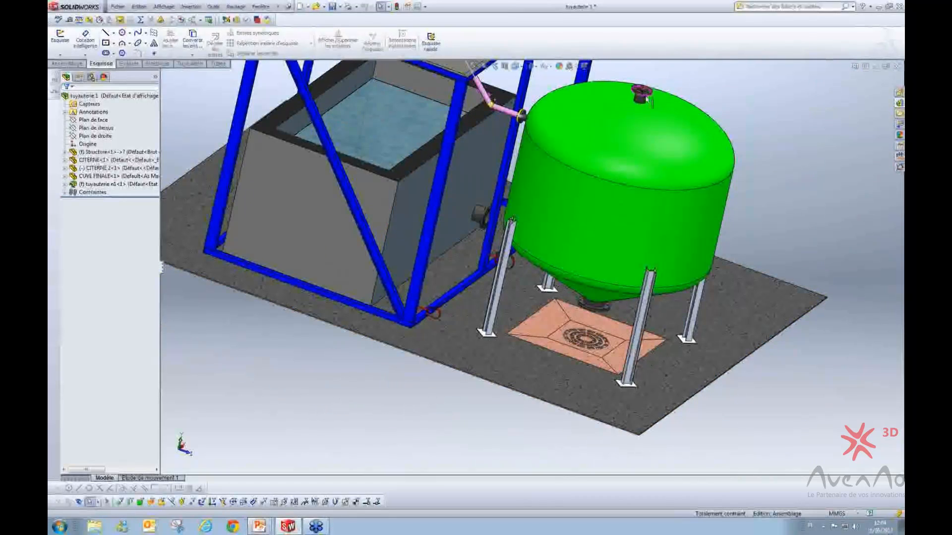
pyautogui.moveTo(646, 98); pyautogui.dragTo(535, 81, button='middle')
pyautogui.scroll(2, 534, 80)
pyautogui.scroll(-7, 779, 278)
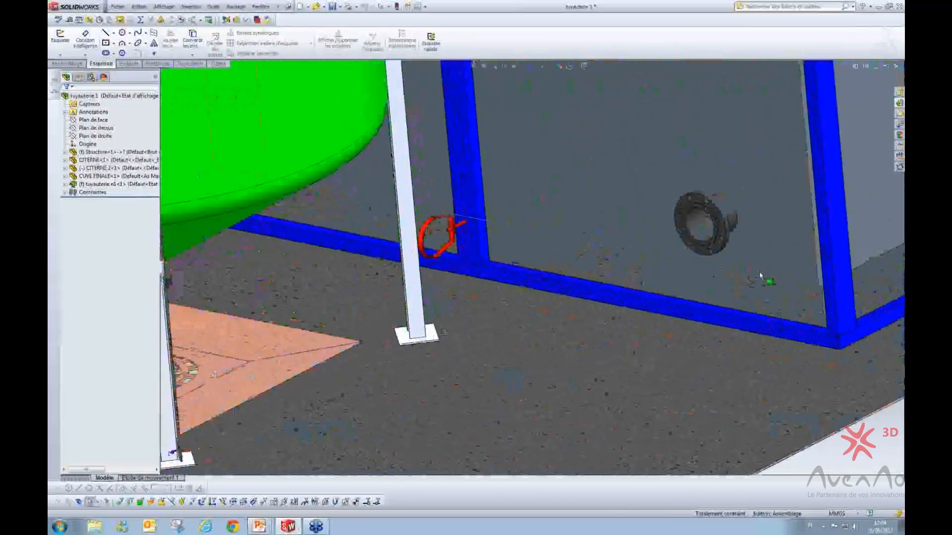
pyautogui.scroll(3, 760, 275)
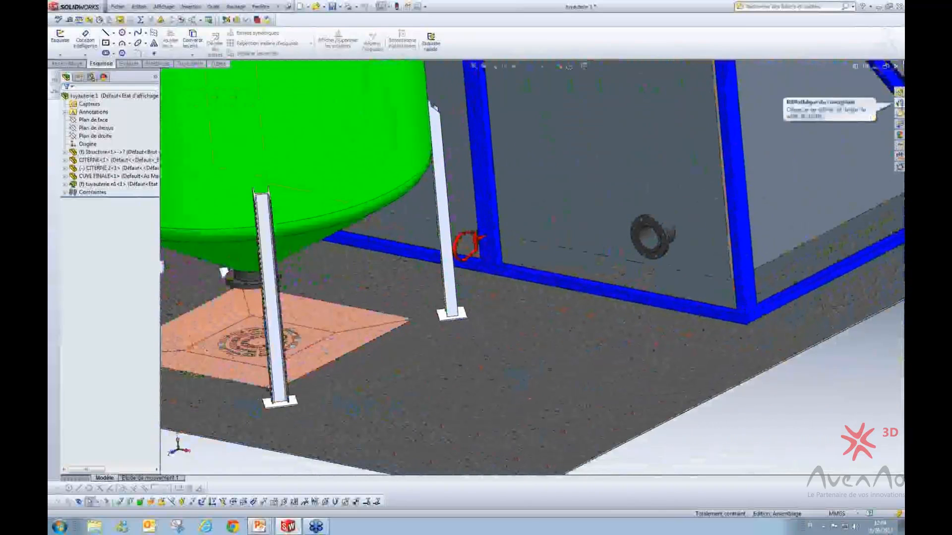
# - Insert a slip on weld flange from the piping library onto the basin's outlet flange, using configuration Slip On Flange 150-NPS6
pyautogui.click(899, 103)
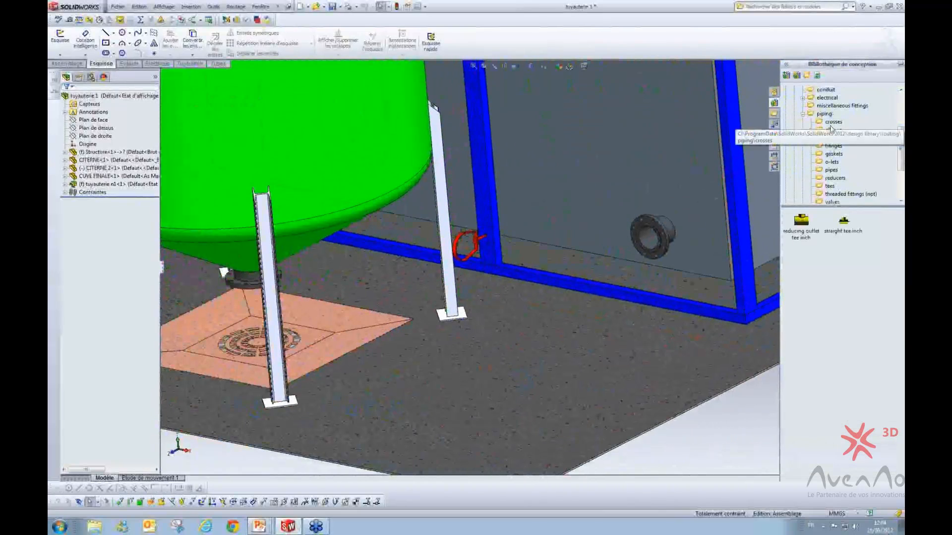
pyautogui.click(834, 147)
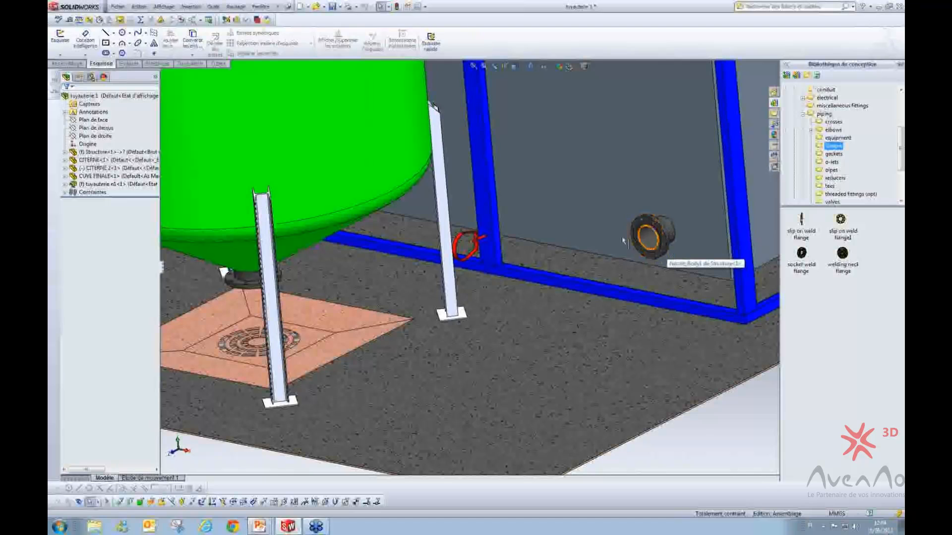
pyautogui.scroll(4, 595, 243)
pyautogui.scroll(-4, 590, 233)
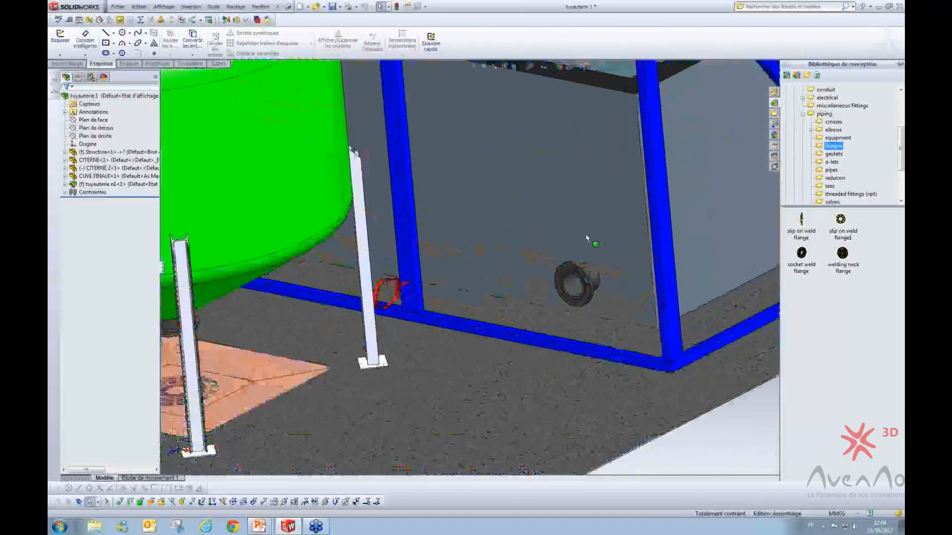
pyautogui.scroll(-2, 587, 238)
pyautogui.moveTo(803, 227); pyautogui.dragTo(576, 311)
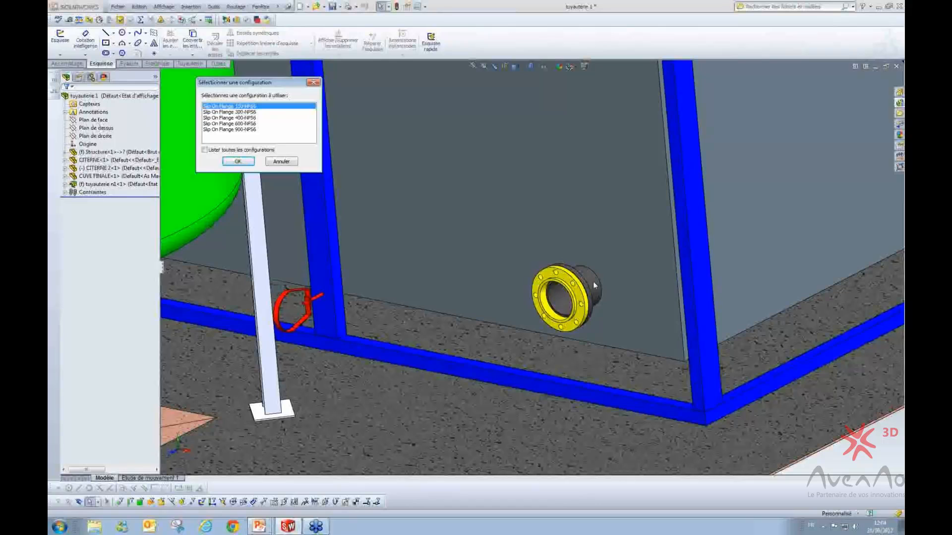
pyautogui.click(233, 161)
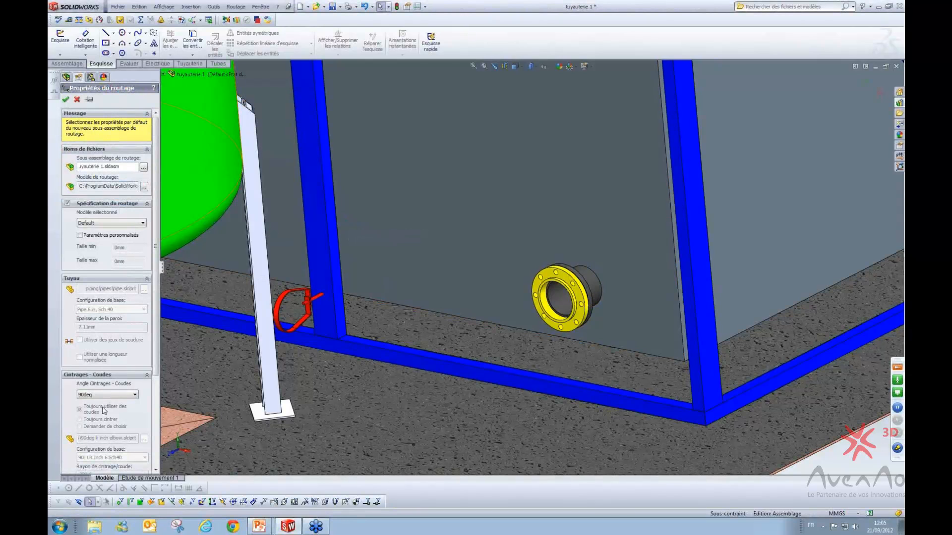
# - Set the new routing subassembly to be saved on the desktop as "tuyauterie n2"
pyautogui.click(144, 167)
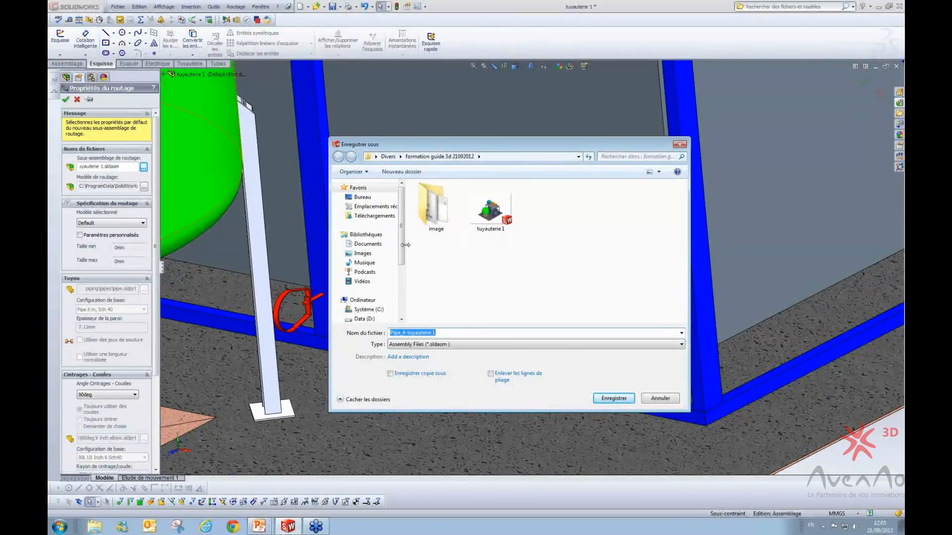
pyautogui.click(362, 197)
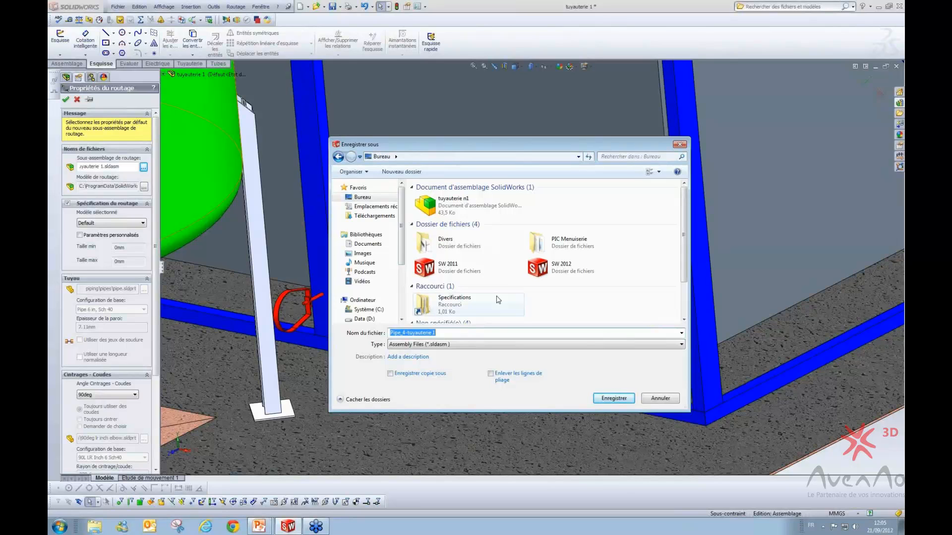
pyautogui.click(456, 209)
pyautogui.doubleClick(416, 332)
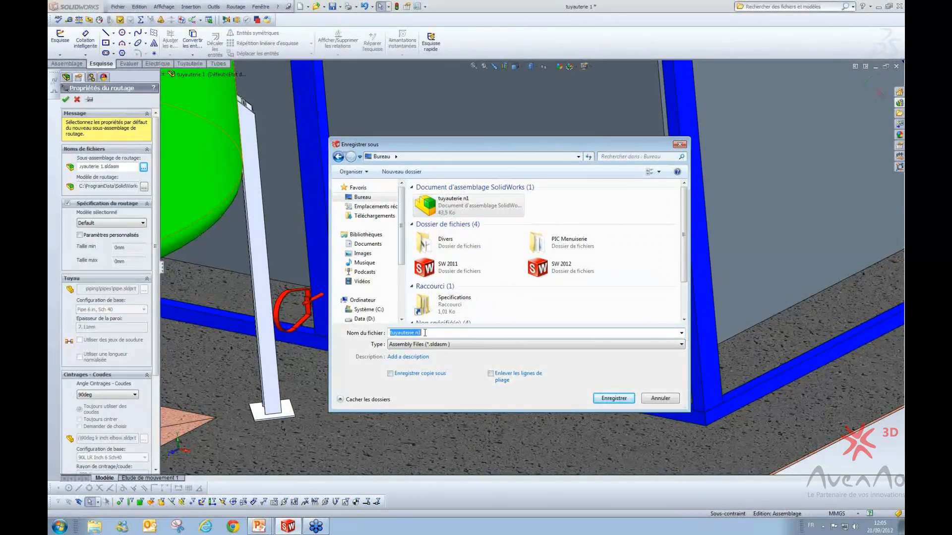
pyautogui.press('End')
pyautogui.press('BackSpace')
pyautogui.write('2')
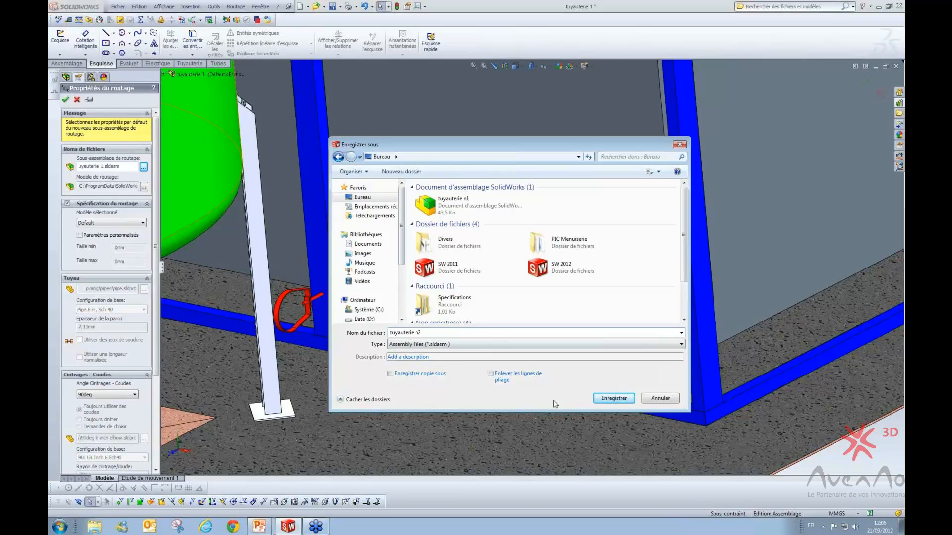
pyautogui.click(604, 399)
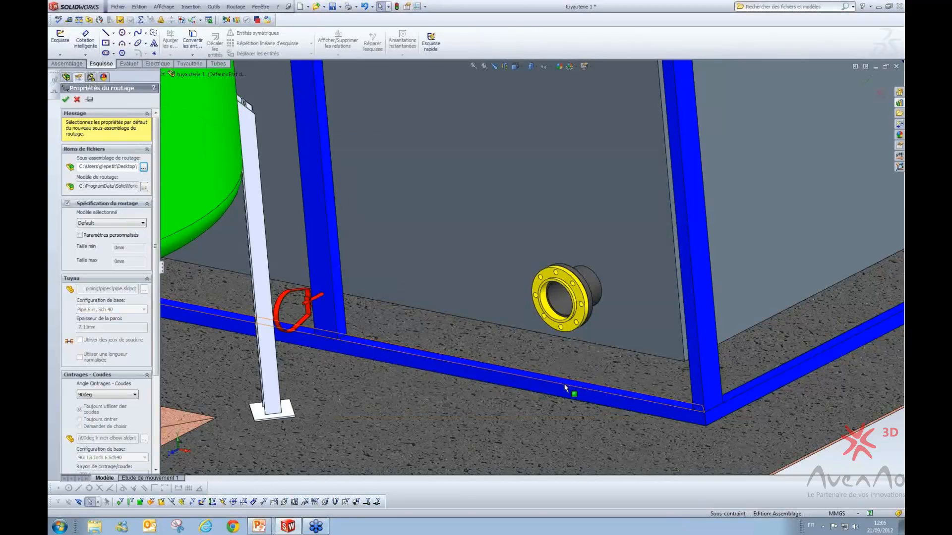
# - Disable the routing specification, then enable weld gaps of 2 mm and the use of a standard length for the pipes
pyautogui.click(77, 203)
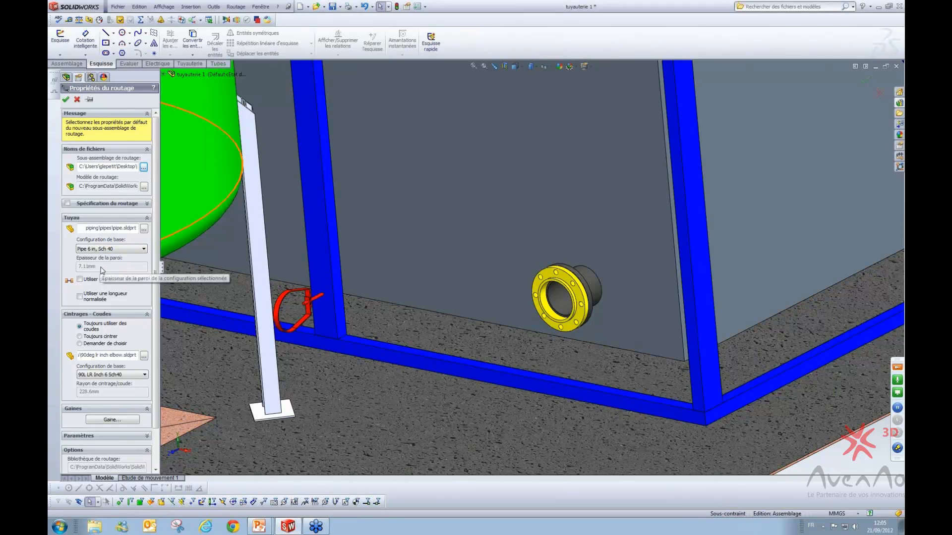
pyautogui.click(94, 283)
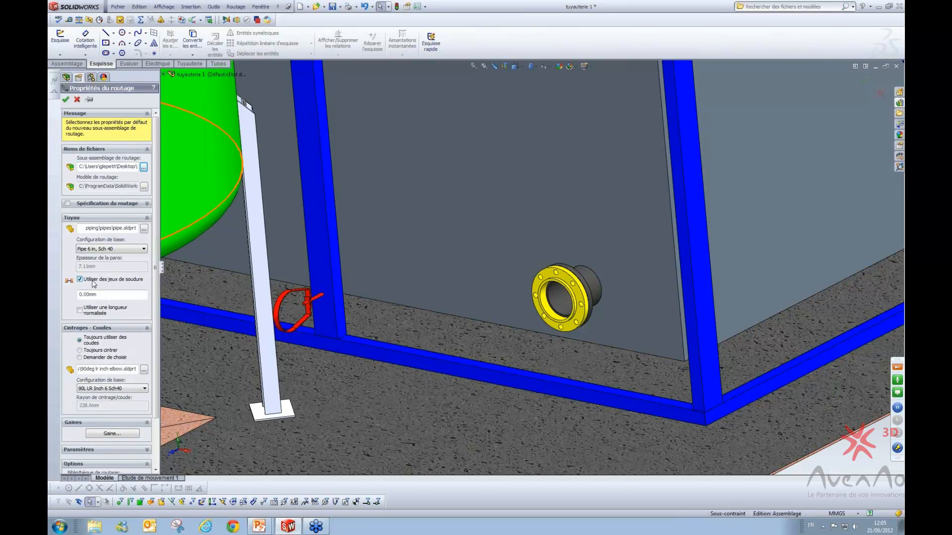
pyautogui.click(99, 294)
pyautogui.write('2')
pyautogui.press('Return')
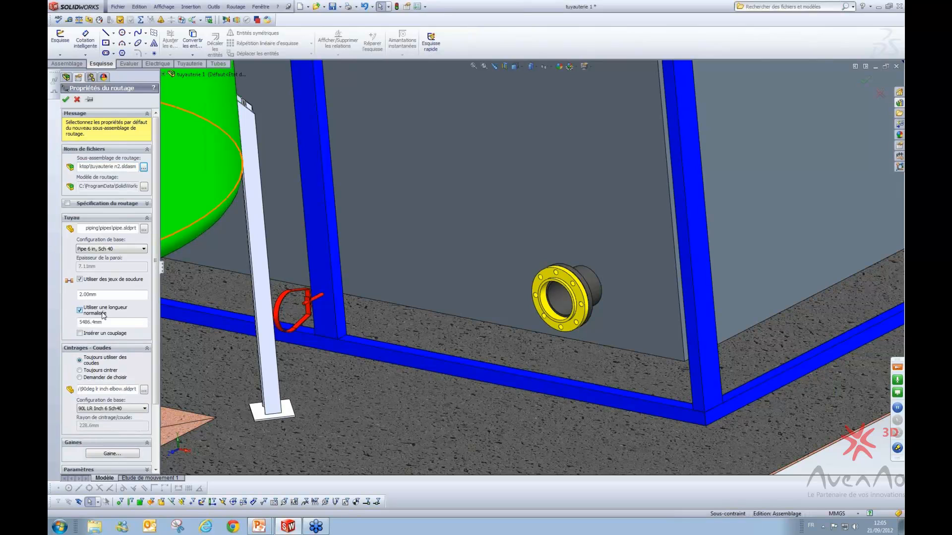
pyautogui.click(118, 323)
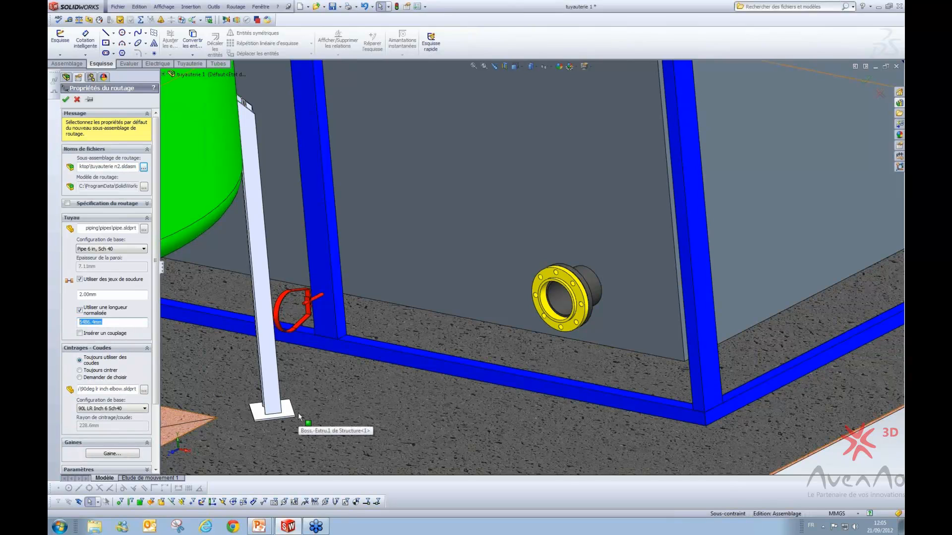
# - Set the pipe's standard length to 1000 mm and accept the routing properties for the new routing sub-assembly
pyautogui.write('1000')
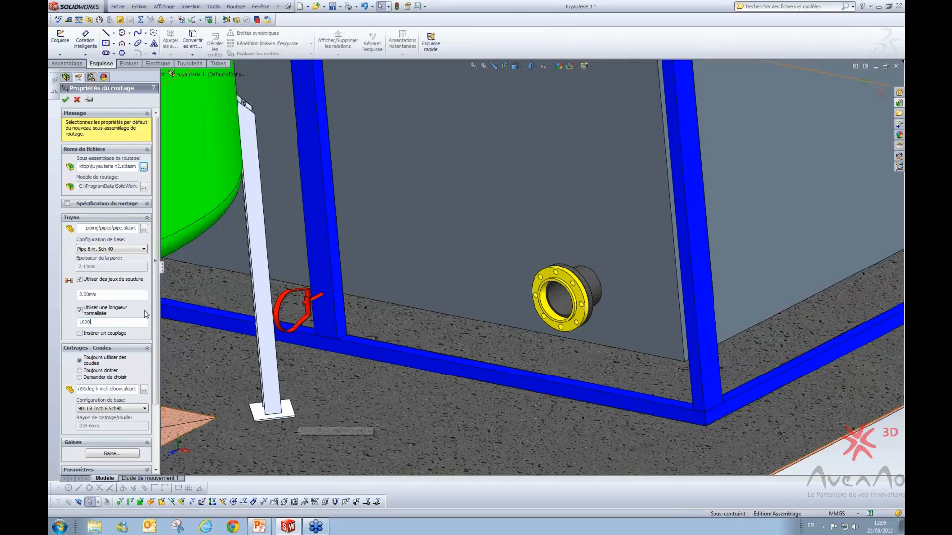
pyautogui.click(123, 314)
pyautogui.click(123, 314)
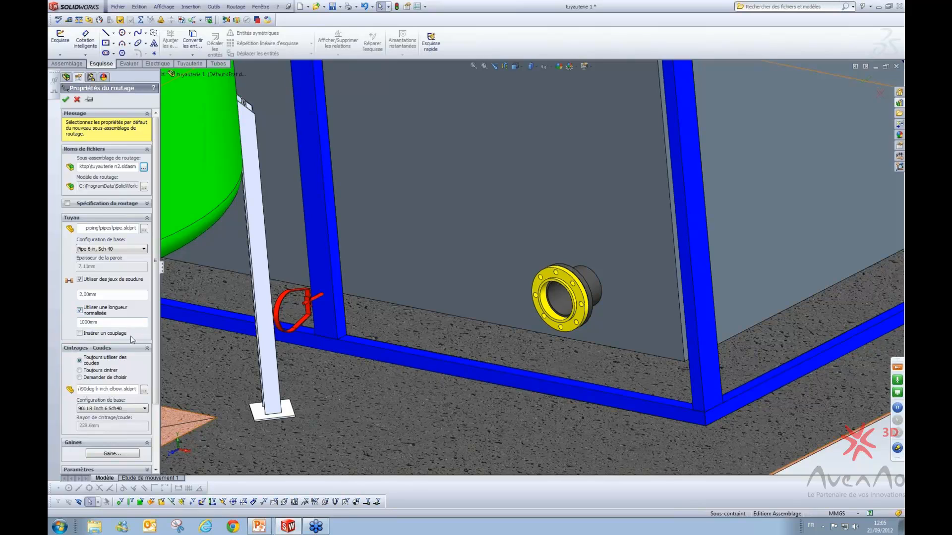
pyautogui.scroll(-3, 125, 414)
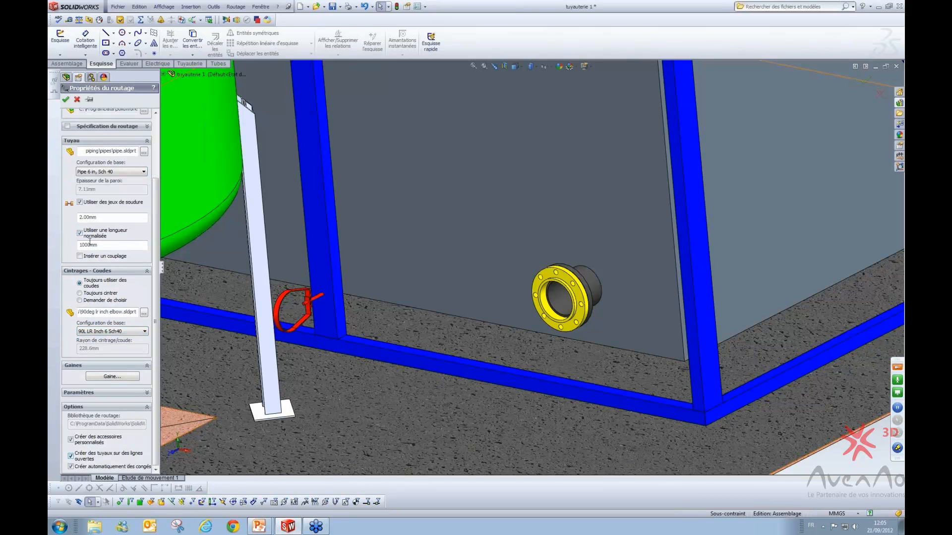
pyautogui.click(66, 100)
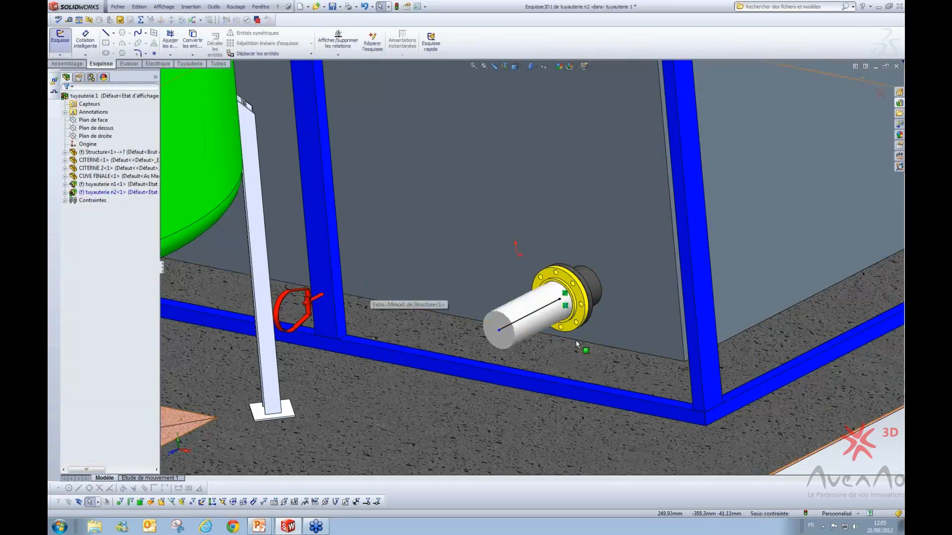
# - Draw a route line from the open end of the flange's pipe stub, past the red clamp and the green tank's support leg
pyautogui.click(106, 34)
pyautogui.click(498, 330)
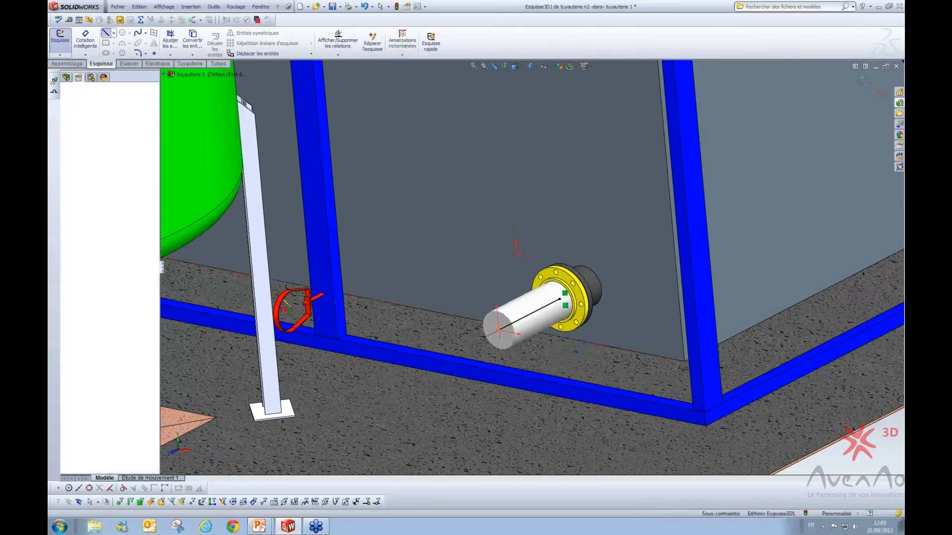
pyautogui.click(213, 273)
pyautogui.press('Escape')
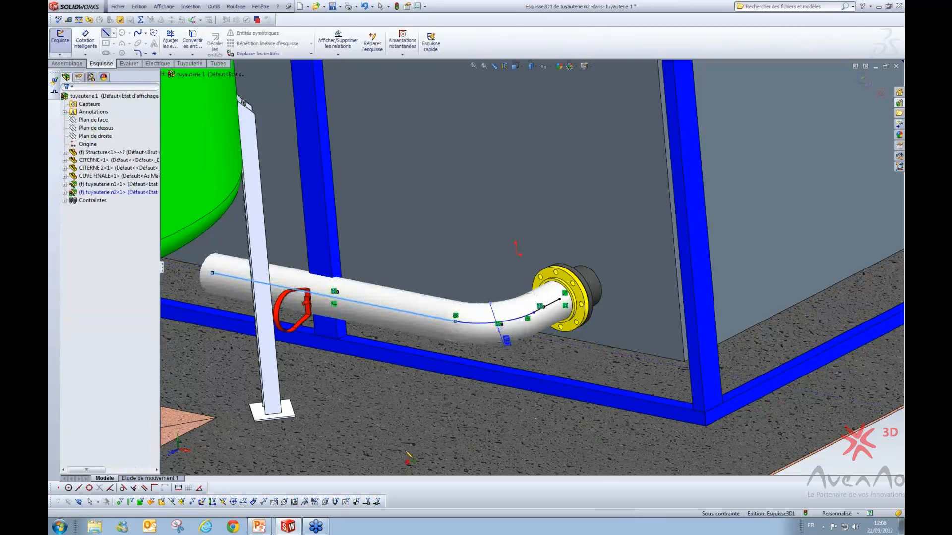
# - Add a concentric relation between the long route line and the round face of the nearest red clamp
pyautogui.scroll(2, 347, 352)
pyautogui.scroll(-5, 470, 258)
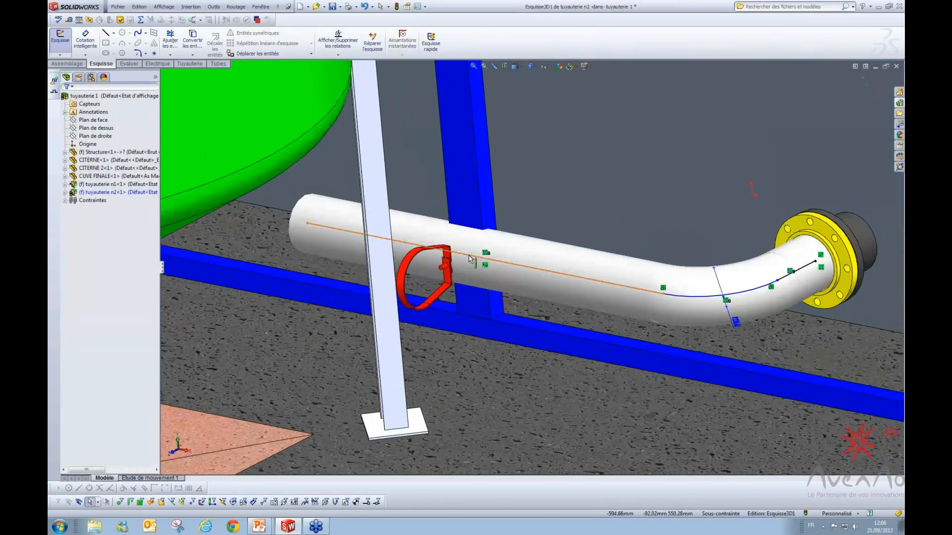
pyautogui.click(402, 273)
pyautogui.keyDown('ctrl'); pyautogui.click(402, 275); pyautogui.keyUp('ctrl')
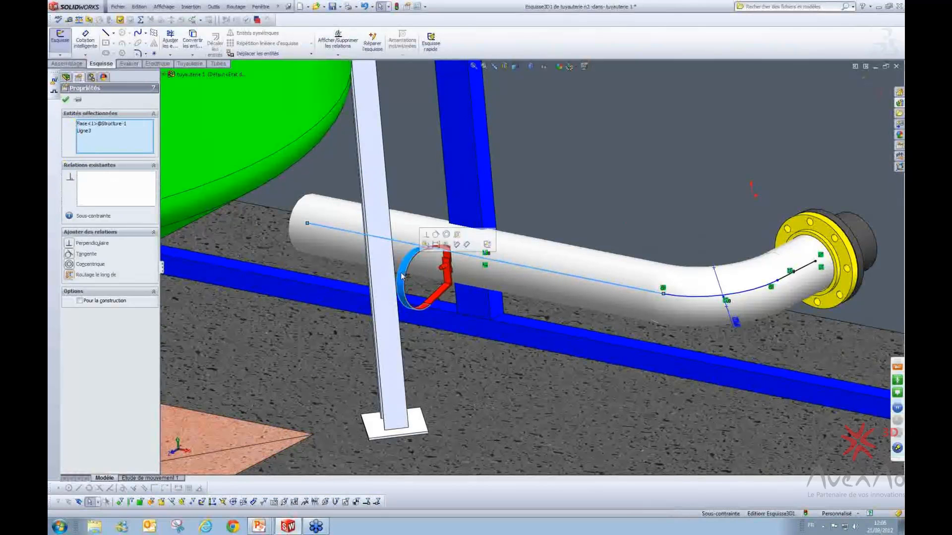
pyautogui.click(69, 264)
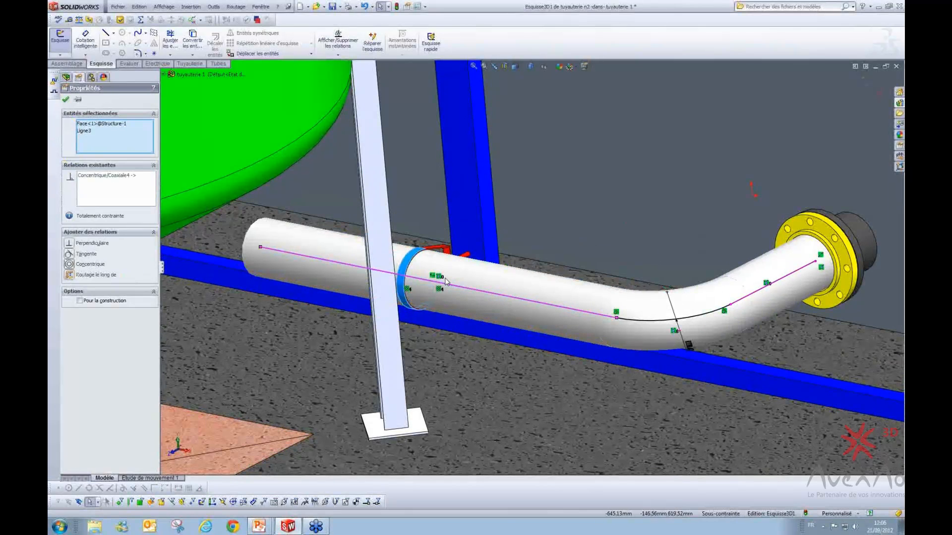
# - Place a reducer from the piping reducers library on the open end of the 6-inch pipe
pyautogui.scroll(3, 523, 294)
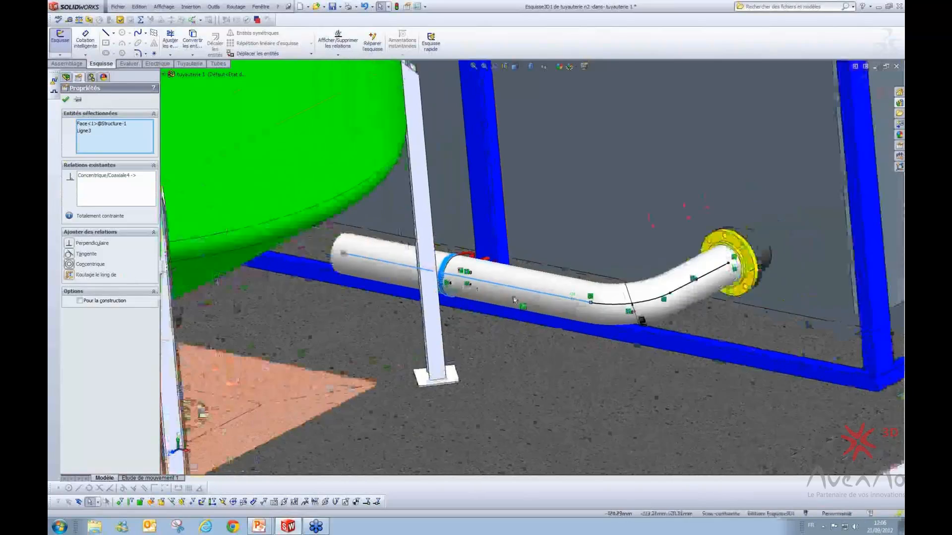
pyautogui.moveTo(516, 297); pyautogui.dragTo(639, 295, button='middle')
pyautogui.moveTo(406, 293); pyautogui.dragTo(500, 294, button='middle')
pyautogui.scroll(4, 500, 294)
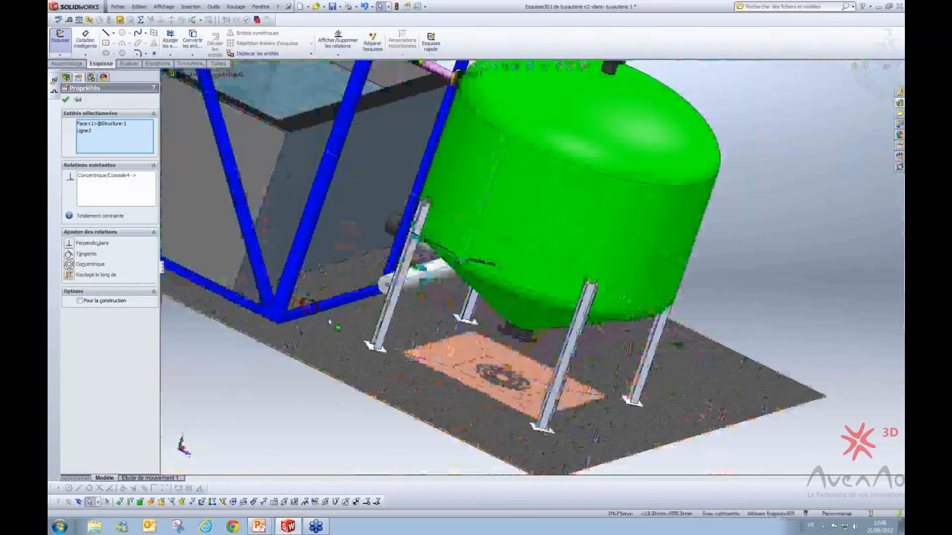
pyautogui.scroll(-4, 312, 329)
pyautogui.moveTo(324, 325); pyautogui.dragTo(421, 263, button='middle')
pyautogui.scroll(2, 488, 312)
pyautogui.scroll(-2, 471, 298)
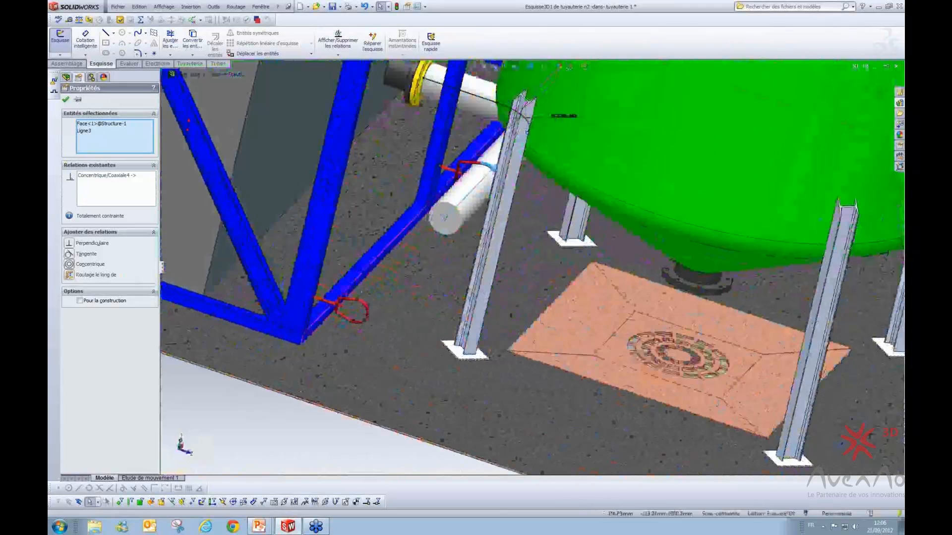
pyautogui.scroll(-2, 414, 235)
pyautogui.click(899, 102)
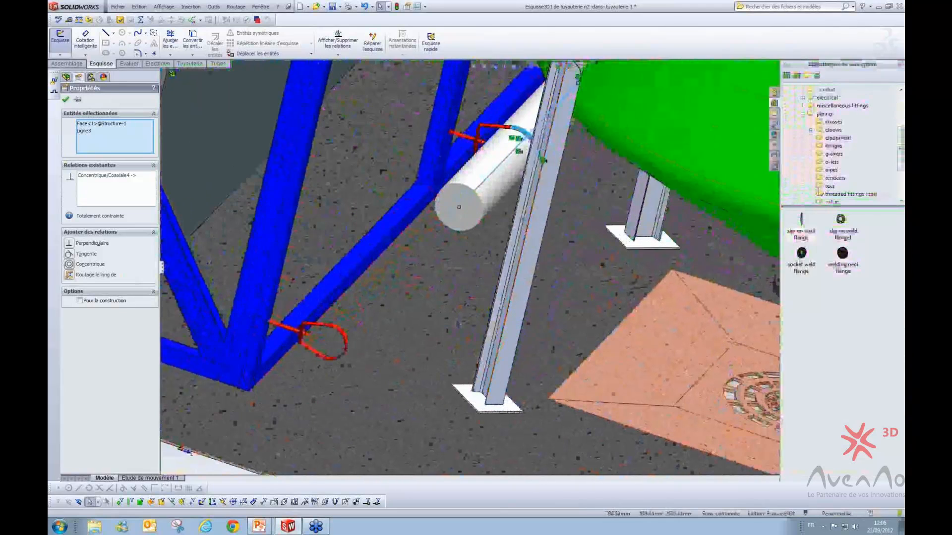
pyautogui.click(835, 179)
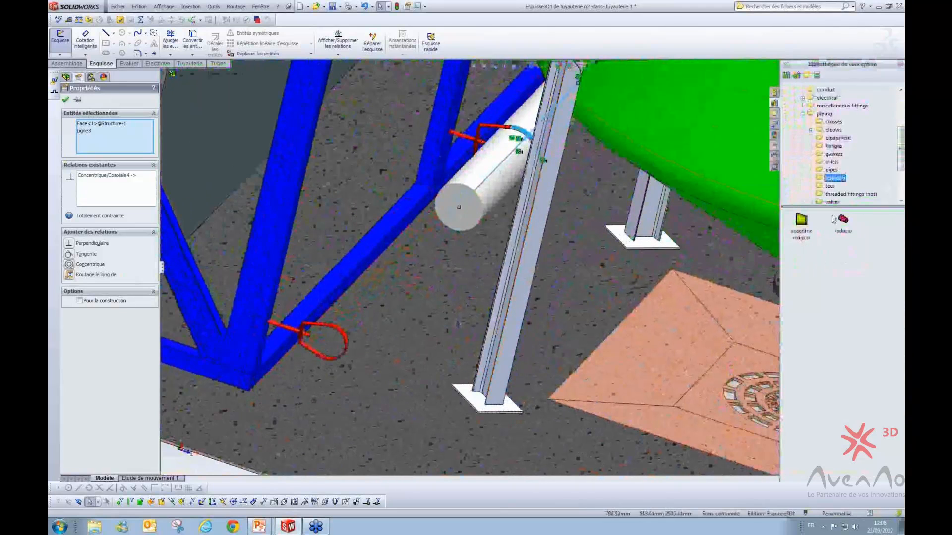
pyautogui.moveTo(843, 224); pyautogui.dragTo(458, 211)
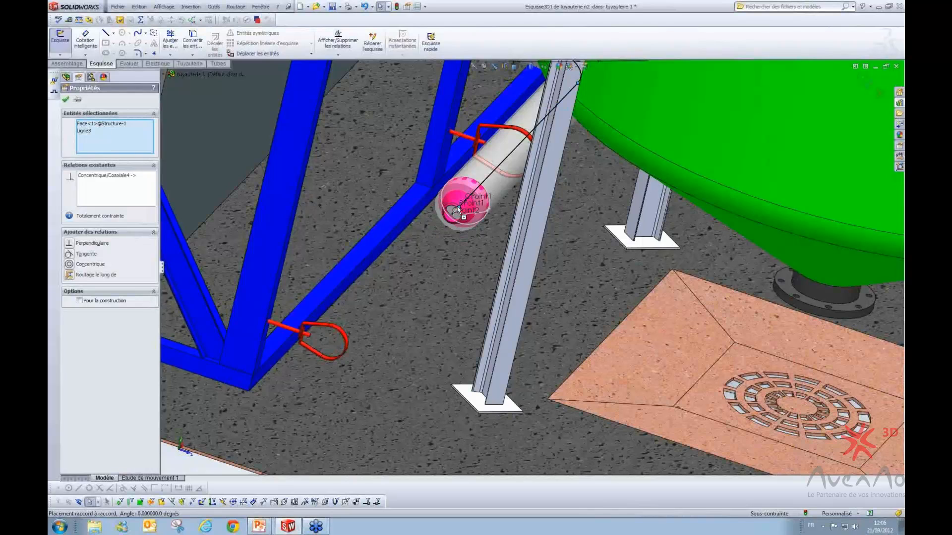
pyautogui.moveTo(458, 210); pyautogui.dragTo(458, 210)
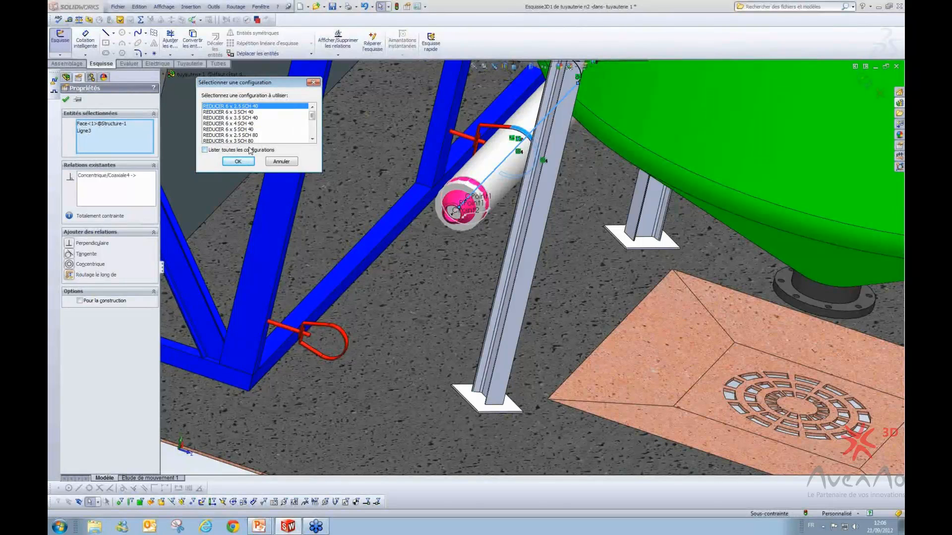
# - Use the REDUCER 6 x 4 SCH 40 configuration for the reducer and stop inserting further copies
pyautogui.click(240, 123)
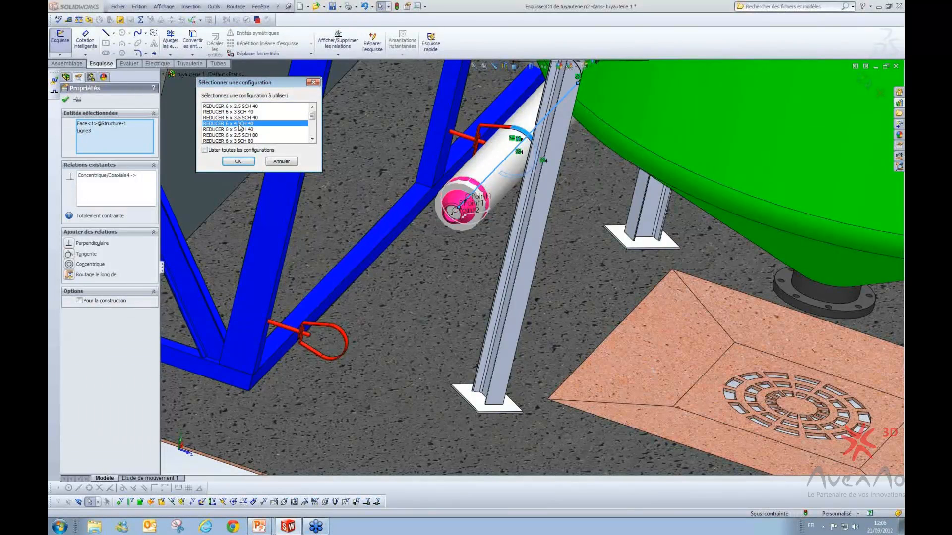
pyautogui.click(242, 158)
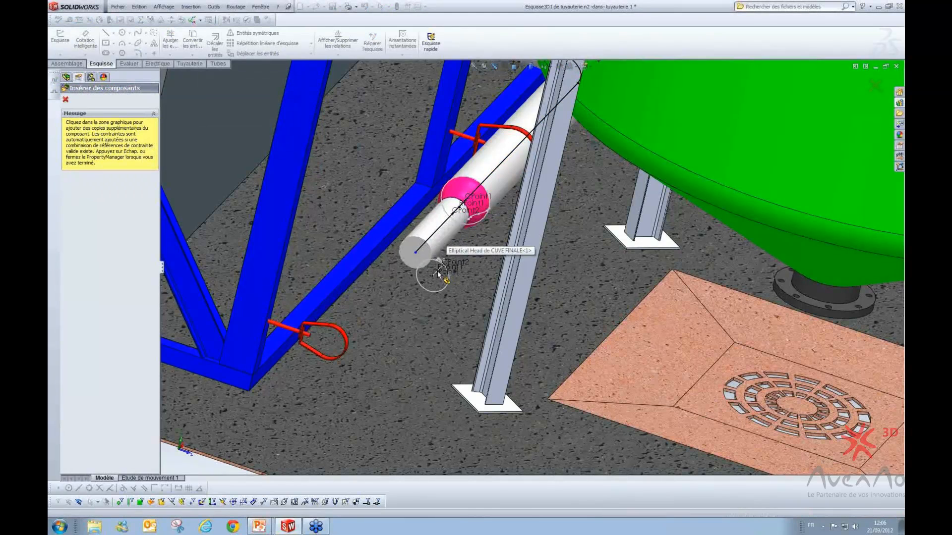
pyautogui.press('Escape')
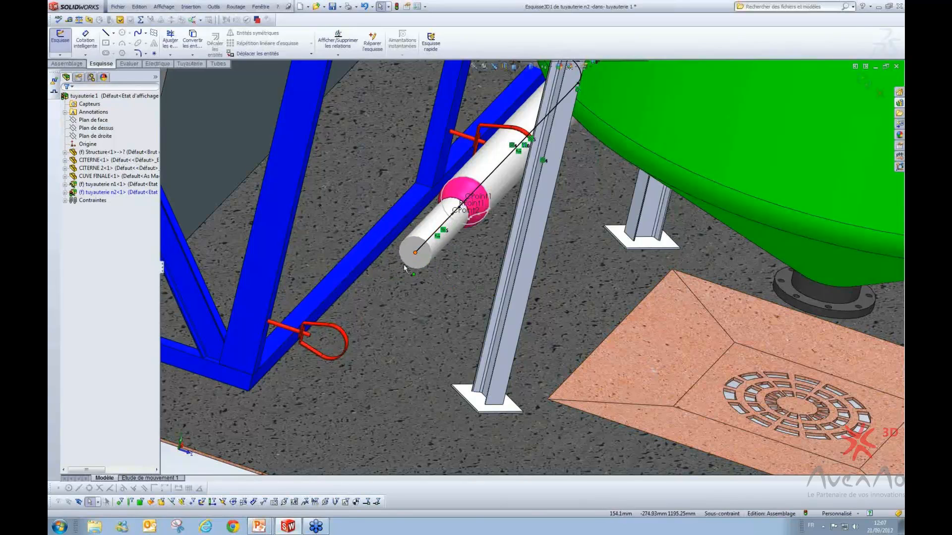
# - Extend the 4-inch pipe's open end beyond the reducer so that it passes through the second red clamp
pyautogui.moveTo(415, 252); pyautogui.dragTo(285, 387)
pyautogui.scroll(1, 352, 348)
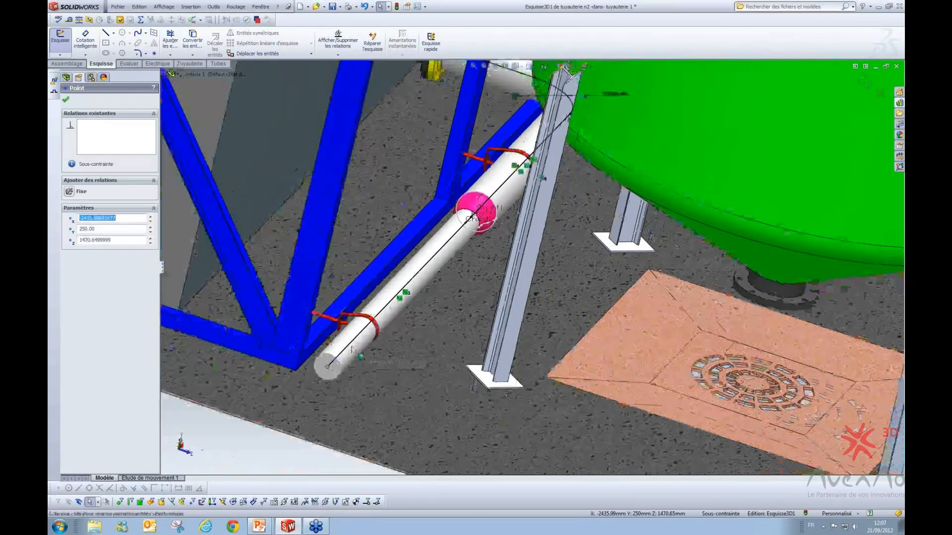
pyautogui.scroll(-2, 352, 349)
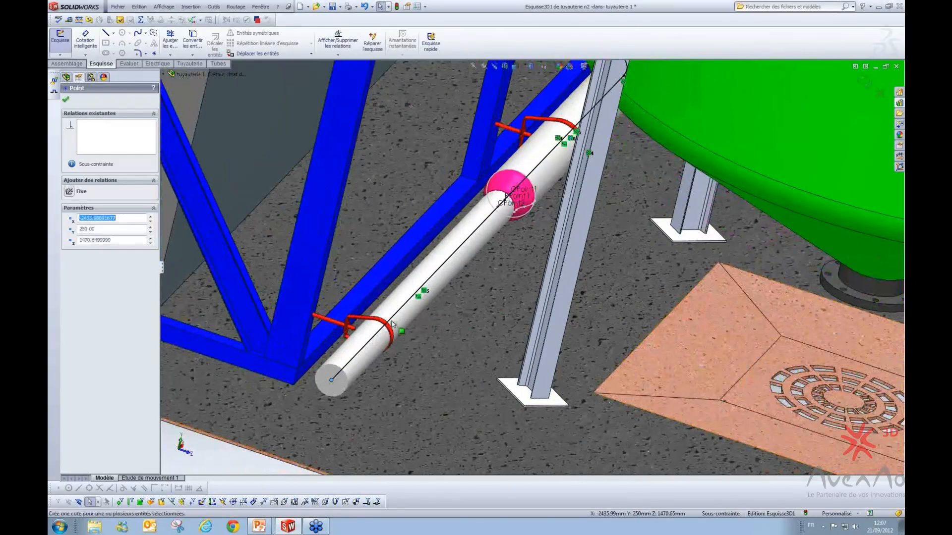
pyautogui.moveTo(392, 312); pyautogui.dragTo(386, 208, button='middle')
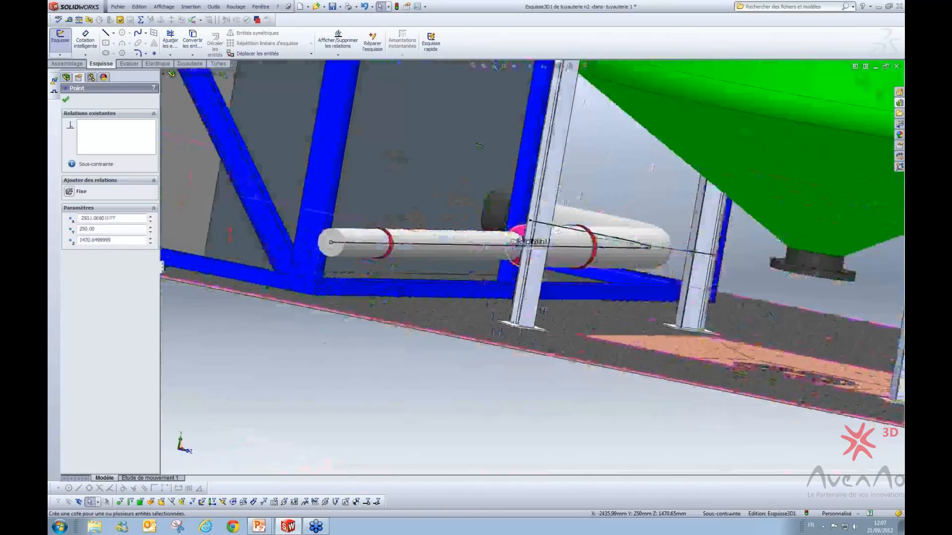
pyautogui.moveTo(518, 242); pyautogui.dragTo(495, 203, button='middle')
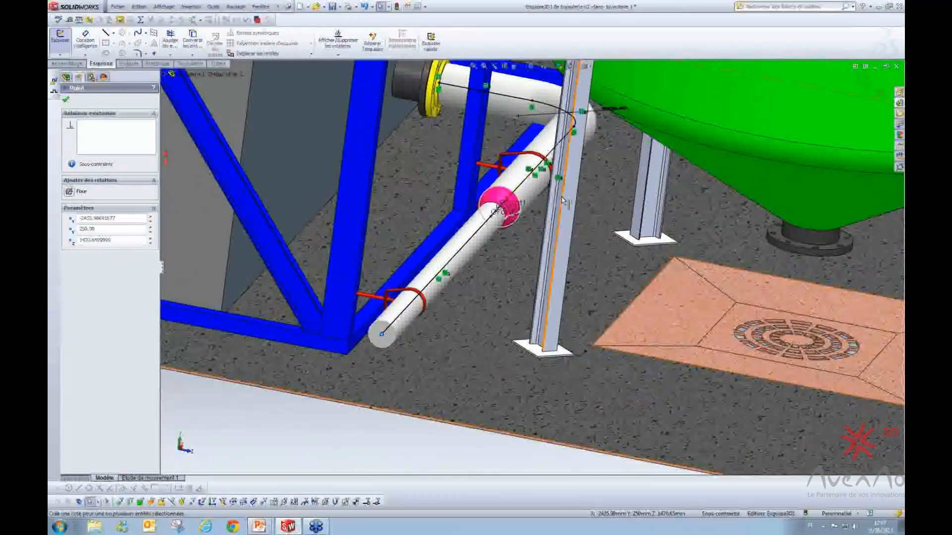
pyautogui.scroll(1, 518, 201)
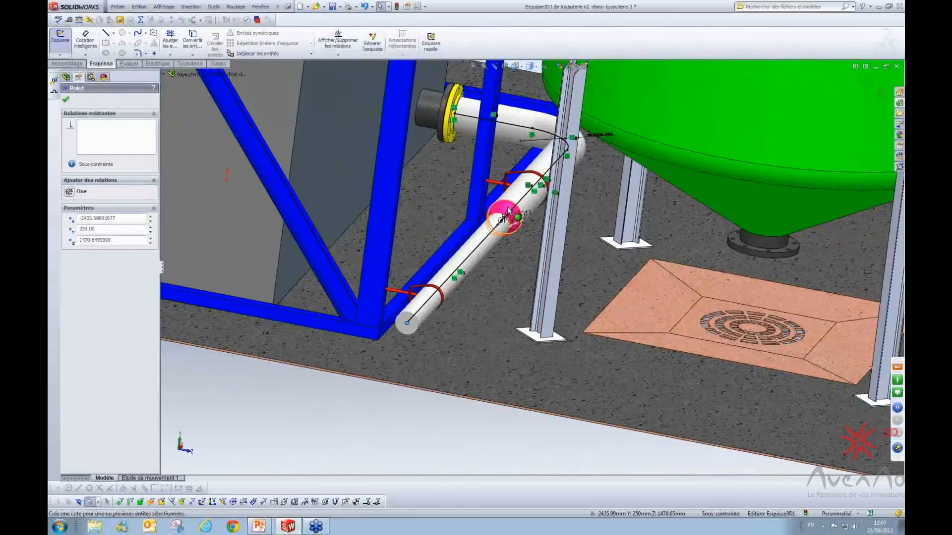
# - Bring the pompe component from the formation guide 3d 21092012 library onto the open end of the 4-inch pipe
pyautogui.click(899, 104)
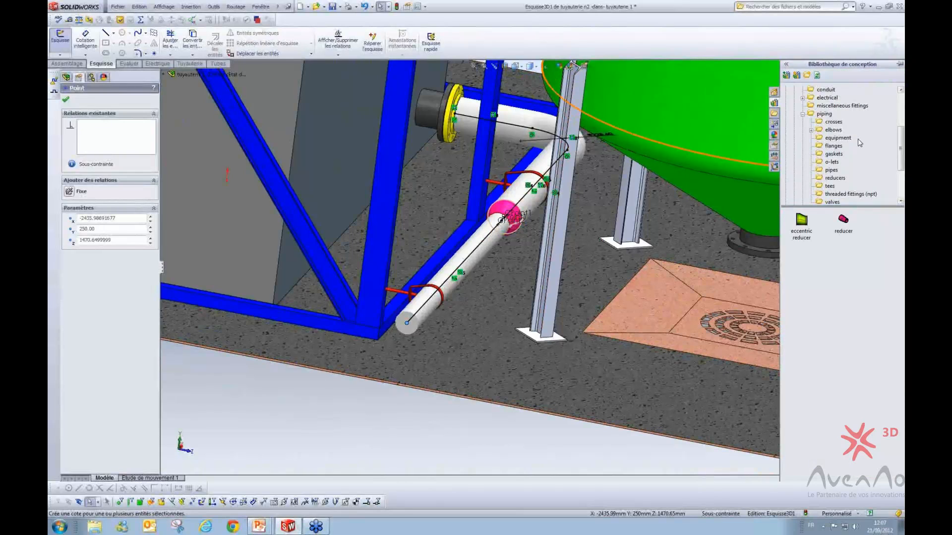
pyautogui.click(803, 115)
pyautogui.click(794, 90)
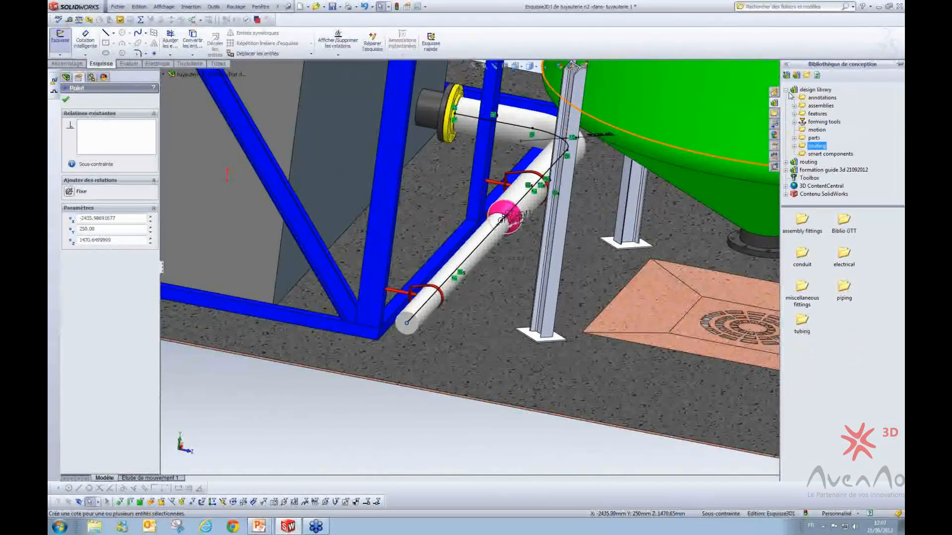
pyautogui.click(786, 90)
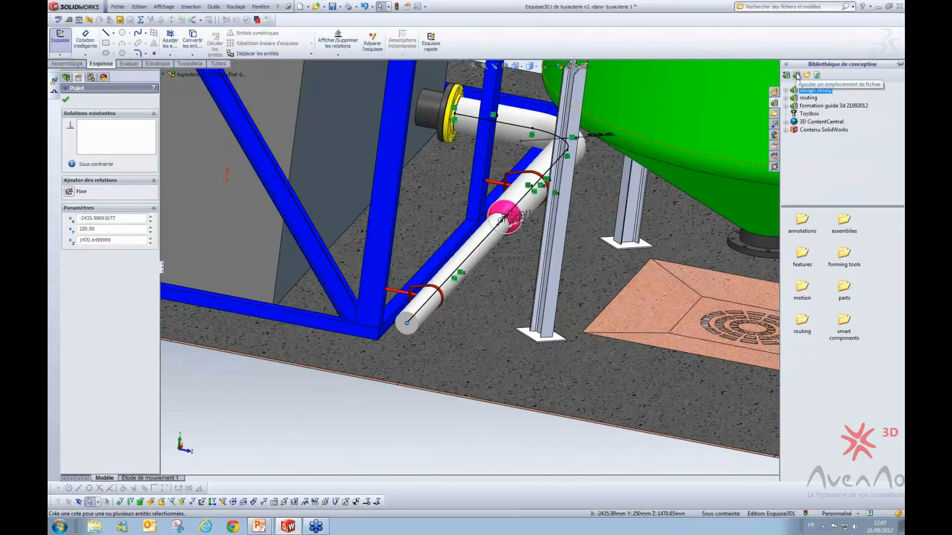
pyautogui.click(842, 108)
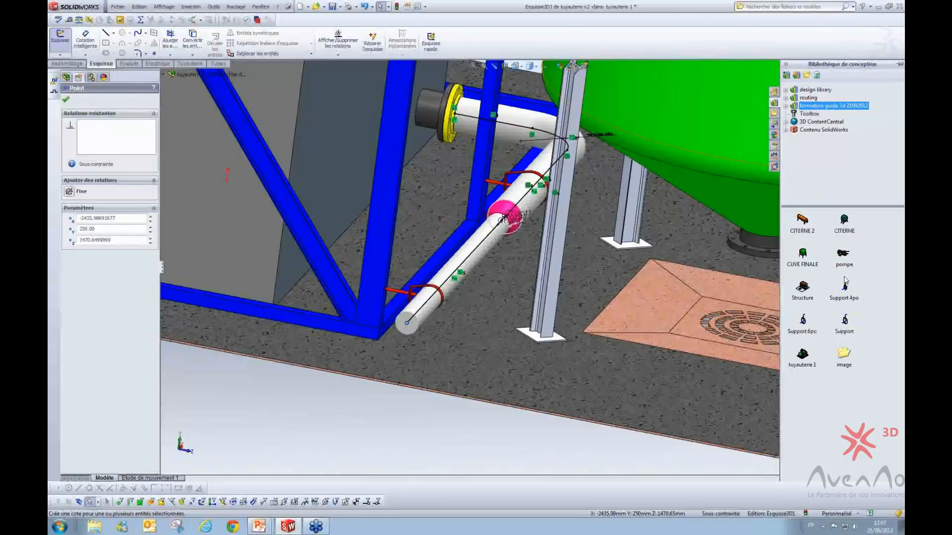
pyautogui.click(845, 257)
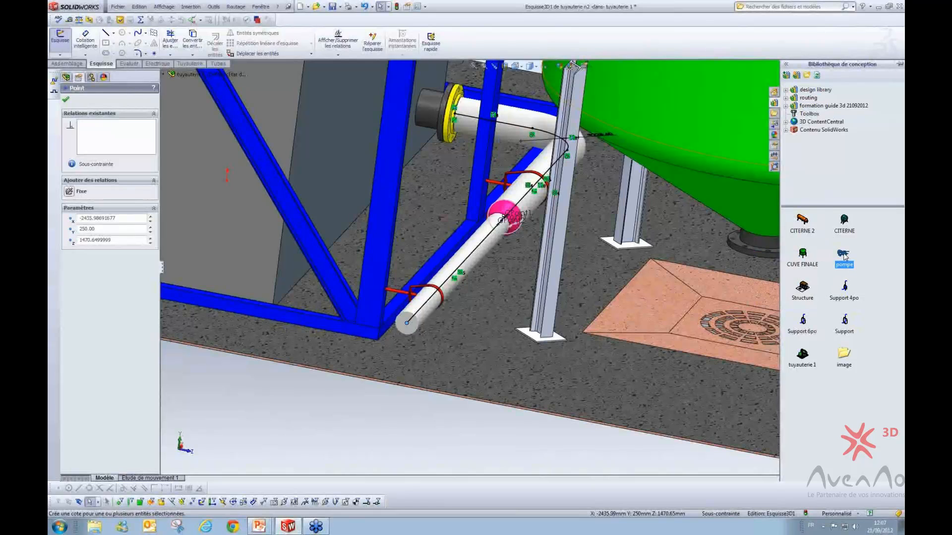
pyautogui.moveTo(844, 257); pyautogui.dragTo(406, 326)
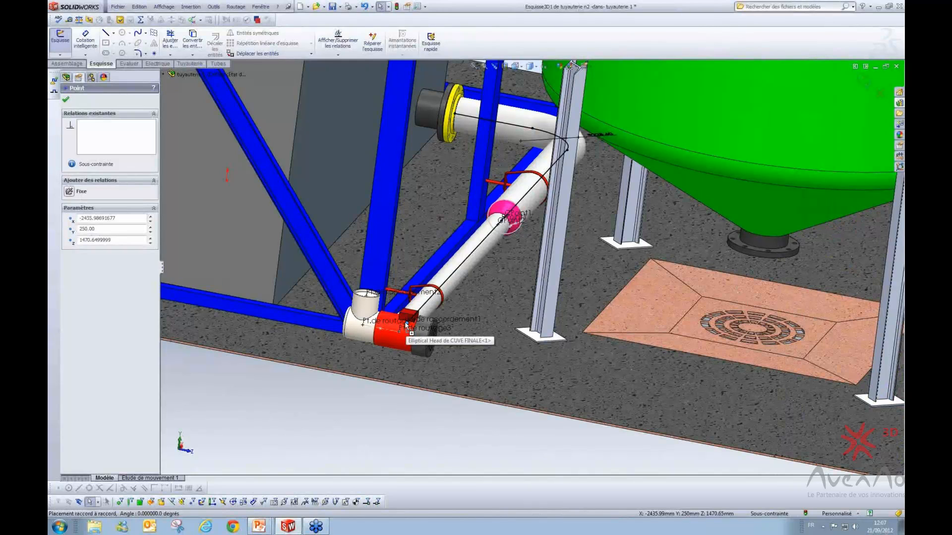
pyautogui.moveTo(405, 325); pyautogui.dragTo(406, 325)
# - Cycle the pump's orientation until its body lies horizontal with the outlet facing up, and place it on the 4-inch pipe's open end
pyautogui.press('Tab')
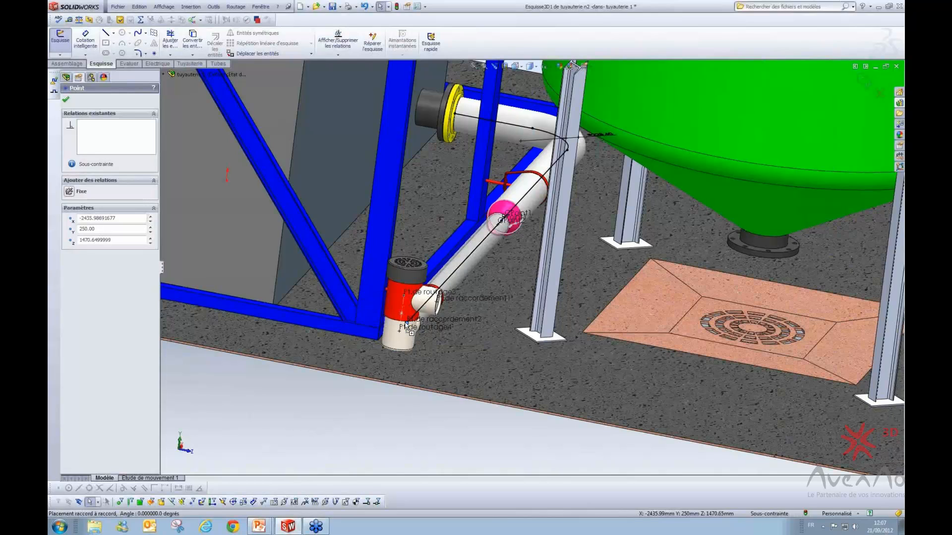
pyautogui.press('Tab')
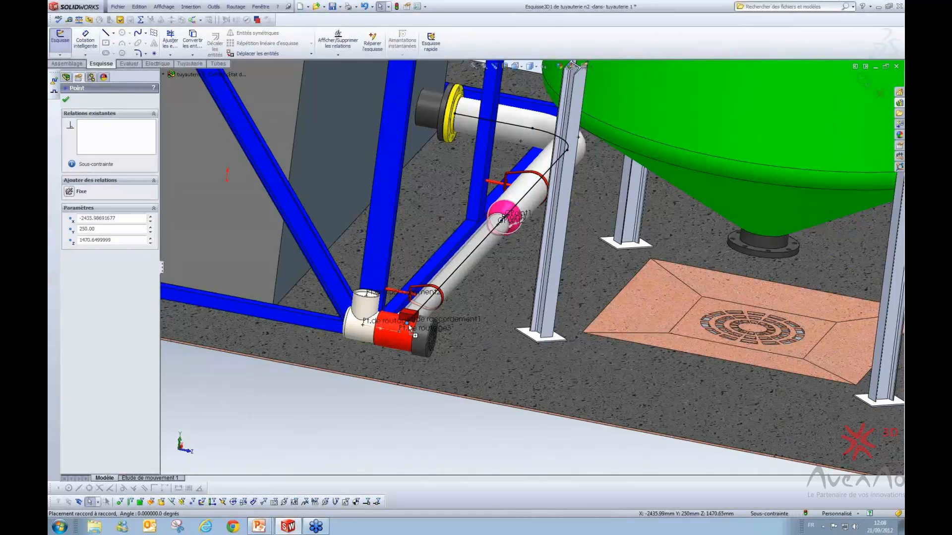
pyautogui.press('Tab')
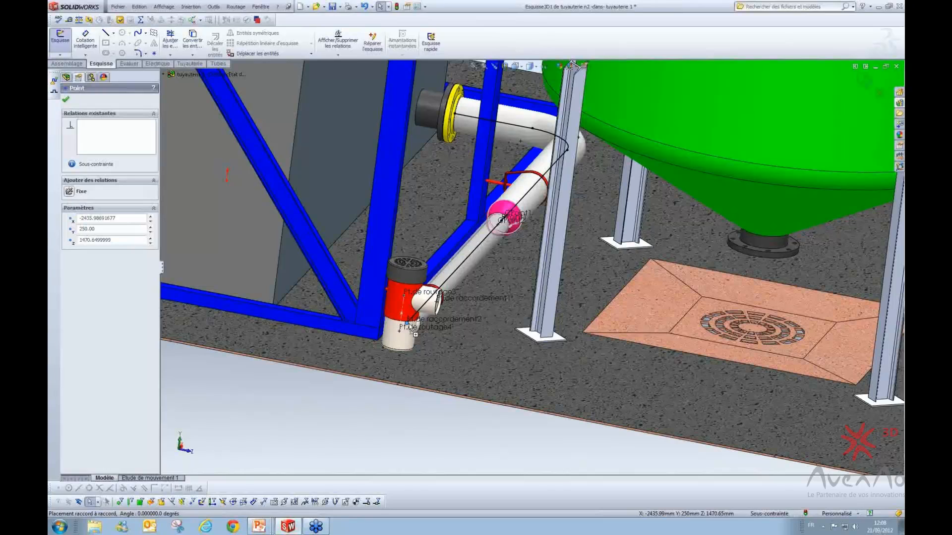
pyautogui.press('Tab')
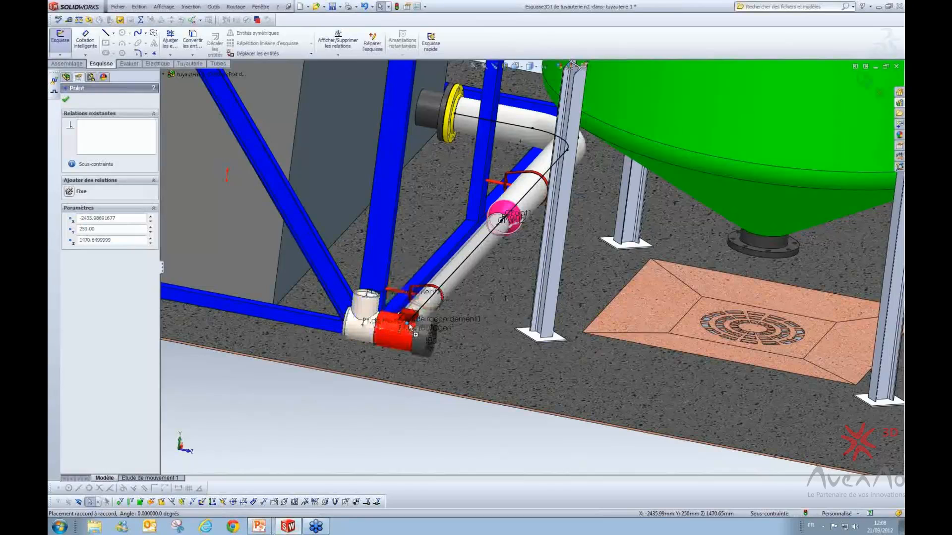
pyautogui.click(410, 326)
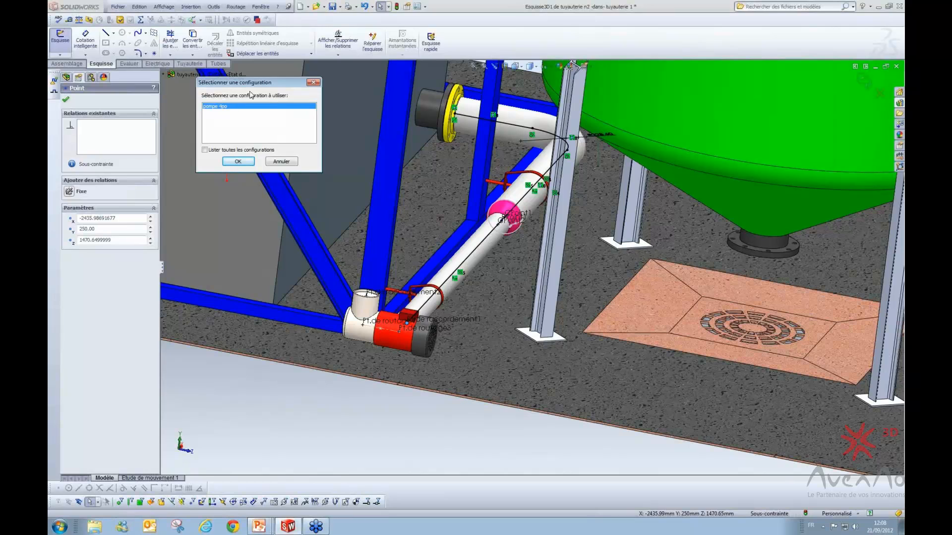
# - Use the pompe 4po configuration for the pump and include both of its connection points in the route
pyautogui.moveTo(238, 83); pyautogui.dragTo(287, 101)
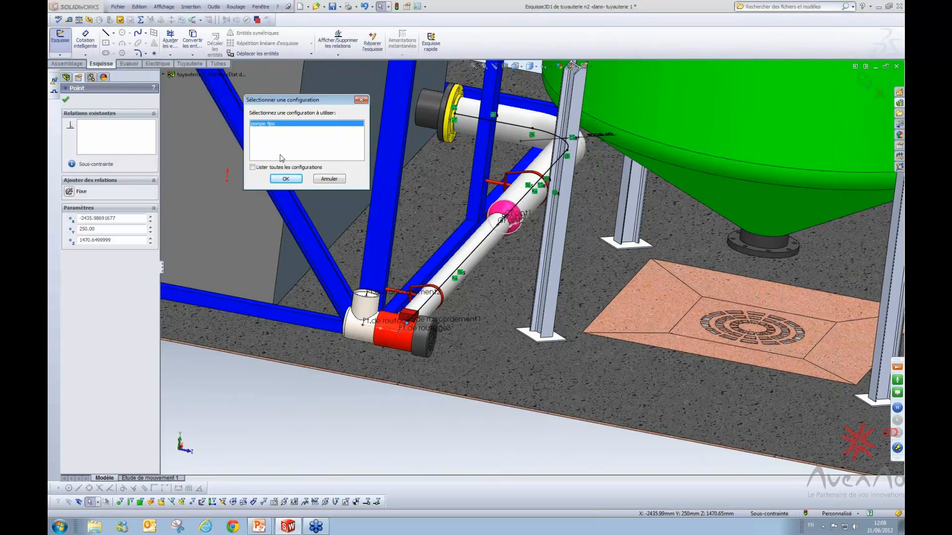
pyautogui.click(284, 180)
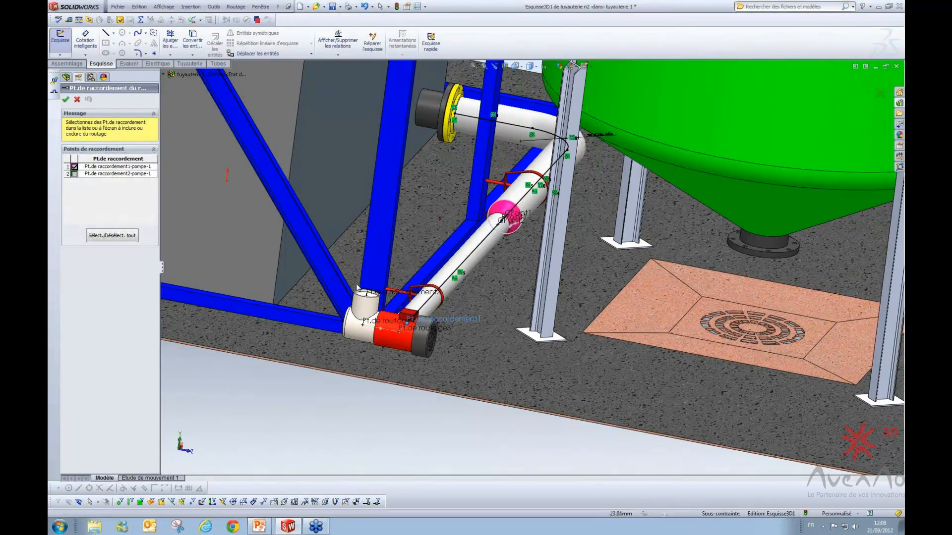
pyautogui.moveTo(390, 307); pyautogui.dragTo(380, 350, button='middle')
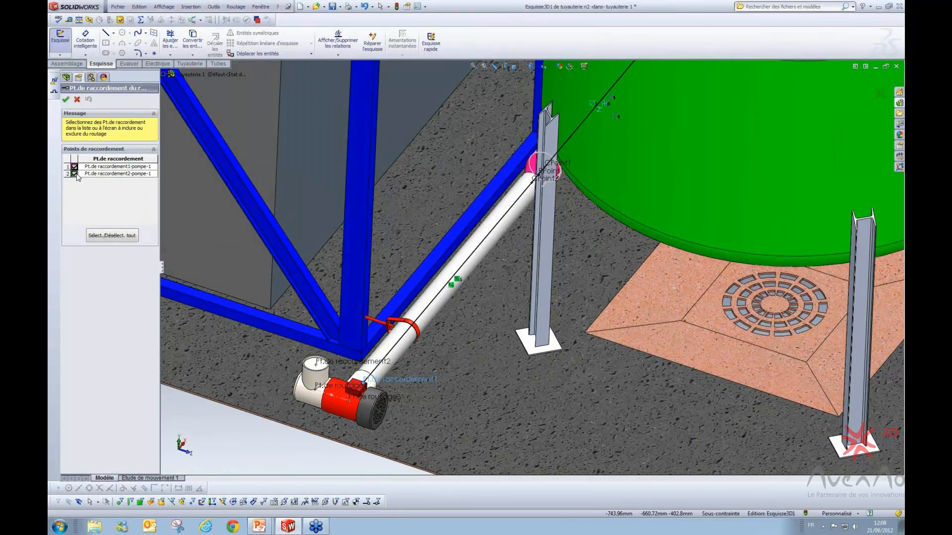
pyautogui.click(68, 100)
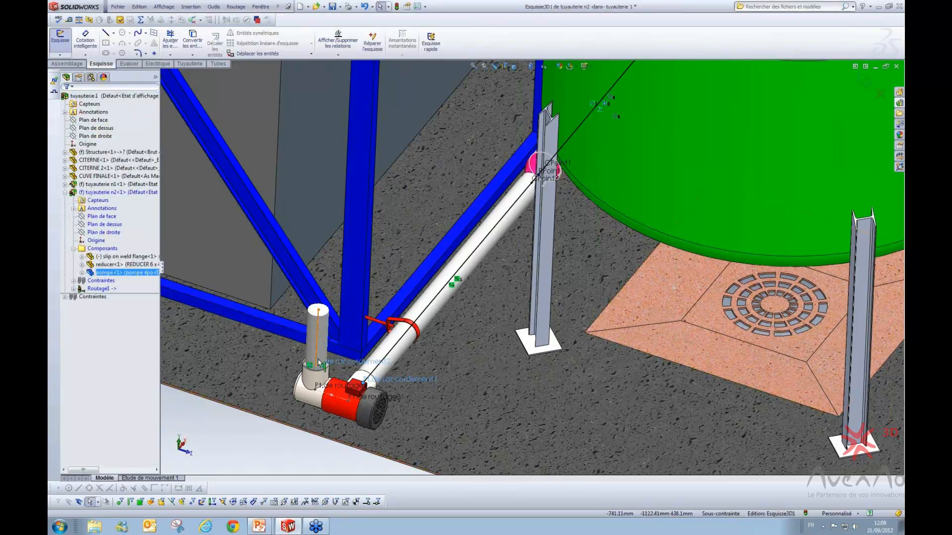
# - Place a slip on weld flange from the piping flanges library on the green tank's top nozzle, using Slip On Flange 150-NPS4, without further copies
pyautogui.scroll(10, 318, 367)
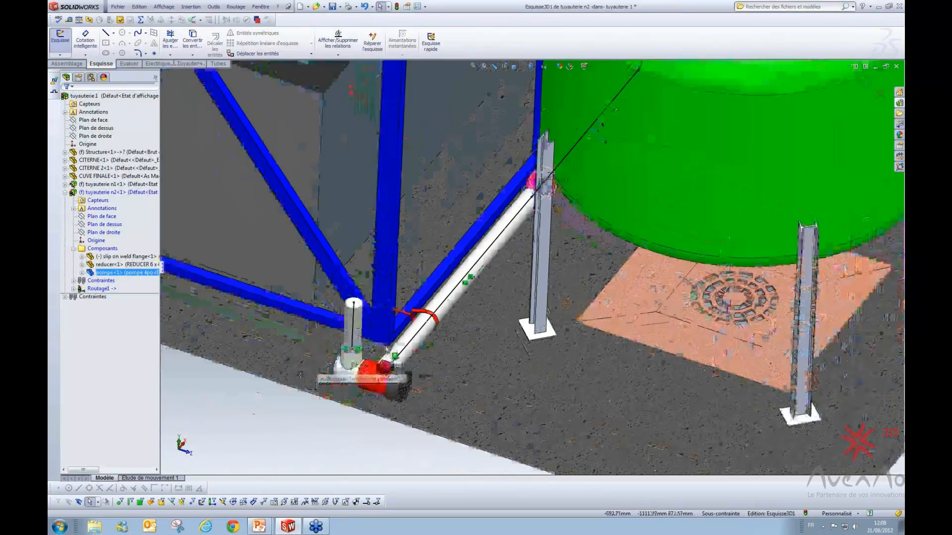
pyautogui.scroll(-5, 604, 160)
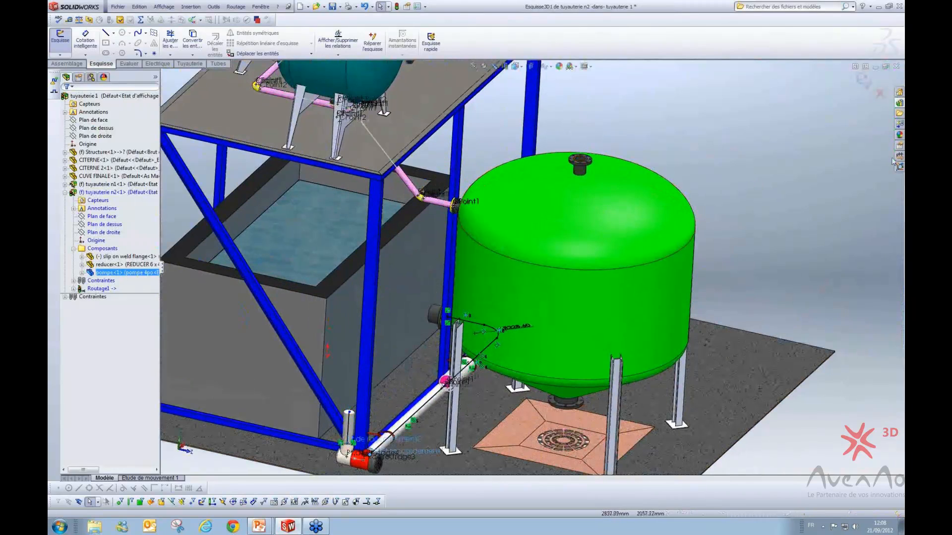
pyautogui.click(899, 103)
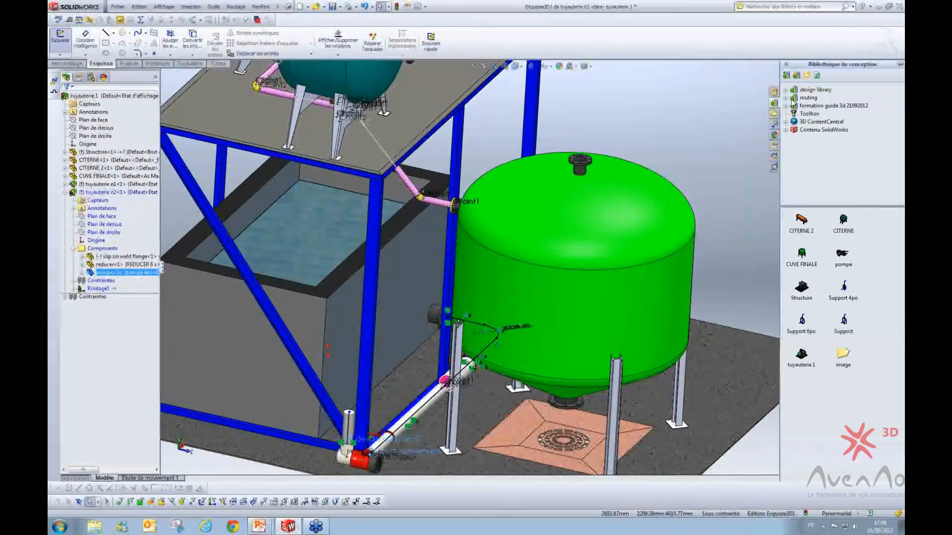
pyautogui.click(785, 97)
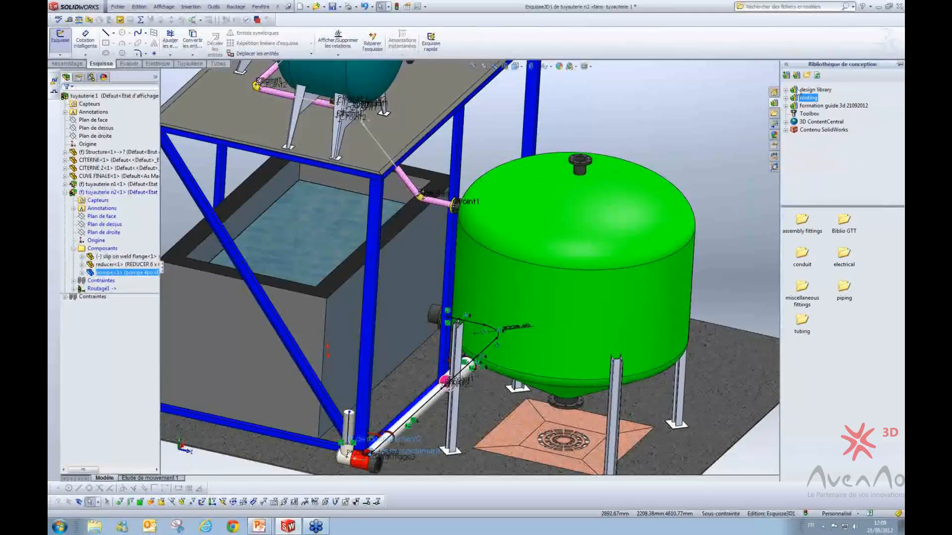
pyautogui.doubleClick(814, 89)
pyautogui.doubleClick(810, 146)
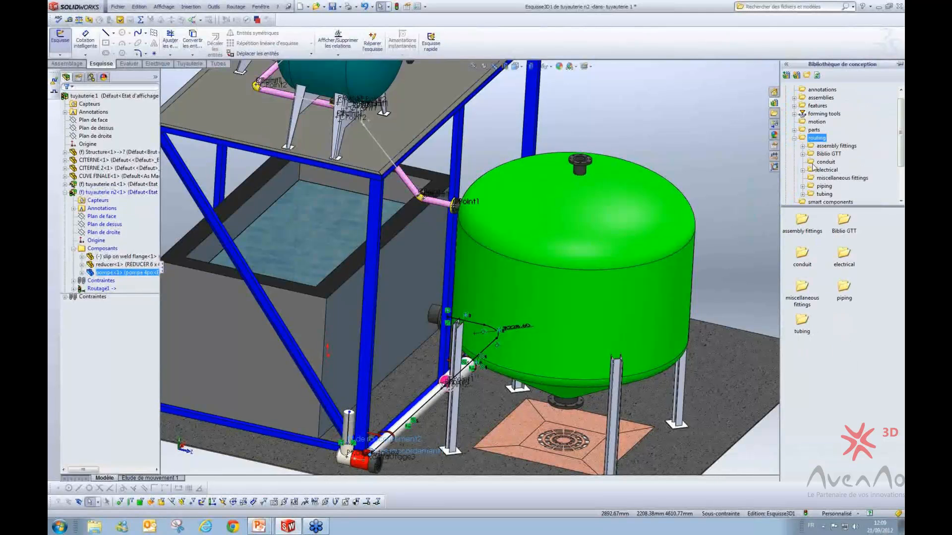
pyautogui.doubleClick(823, 187)
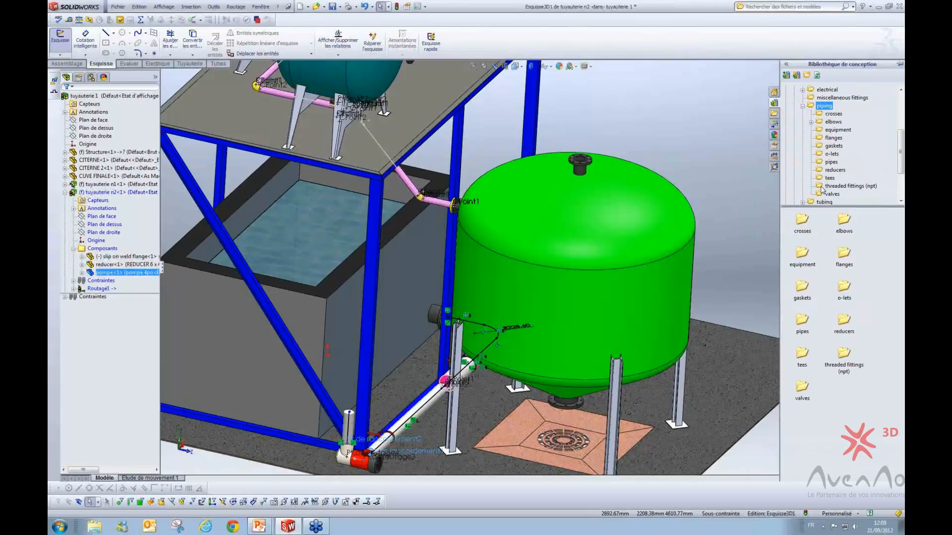
pyautogui.click(834, 138)
pyautogui.moveTo(803, 223); pyautogui.dragTo(582, 165)
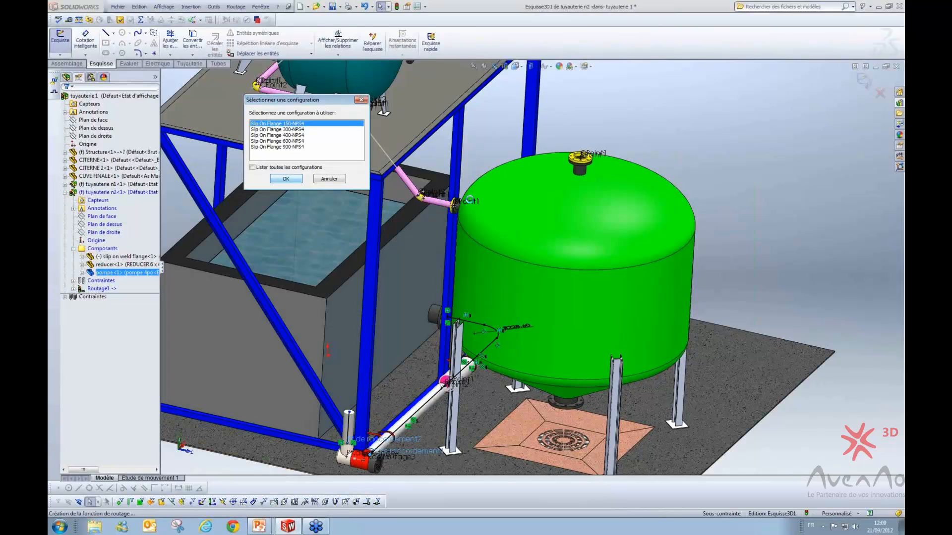
pyautogui.press('Return')
pyautogui.press('Escape')
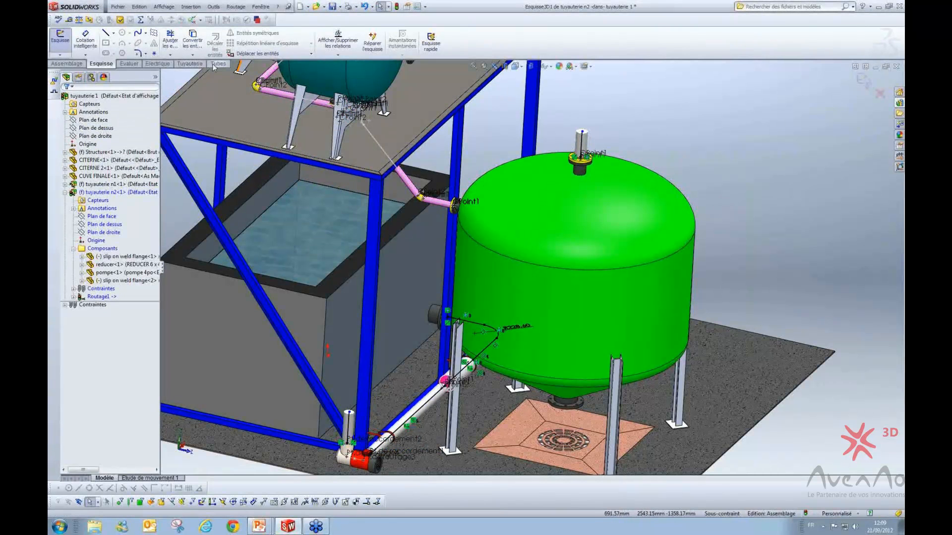
# - Lengthen the pipe stub above the tank's top flange and auto-route from its end to the pump's outlet stub
pyautogui.click(188, 64)
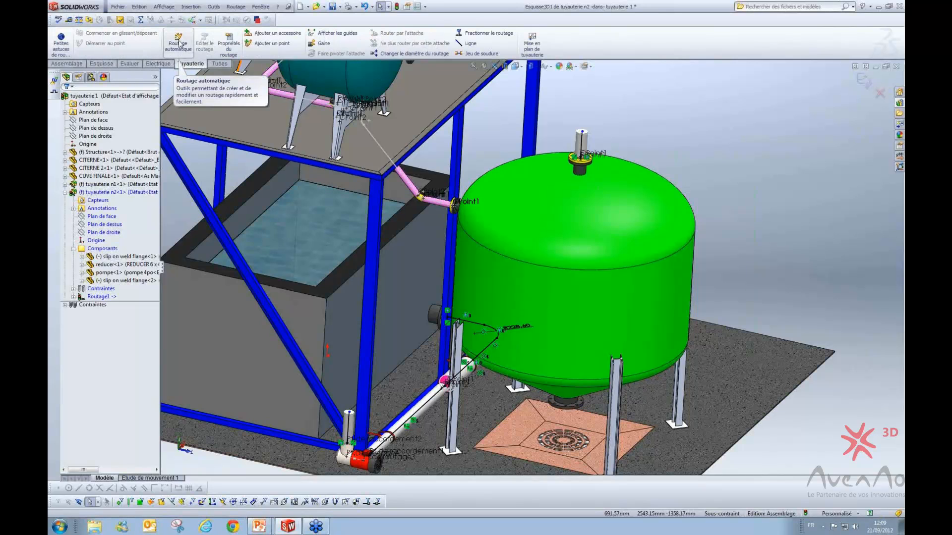
pyautogui.click(584, 120)
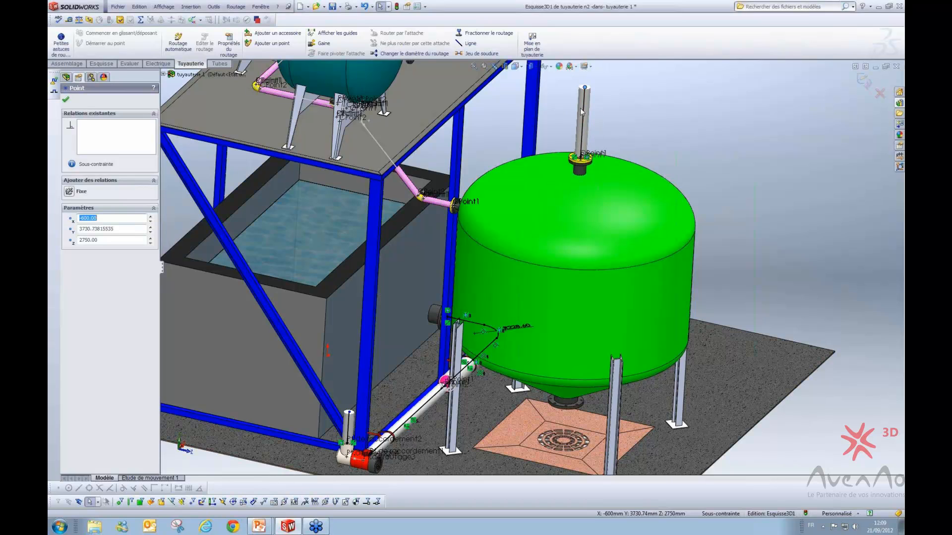
pyautogui.click(183, 43)
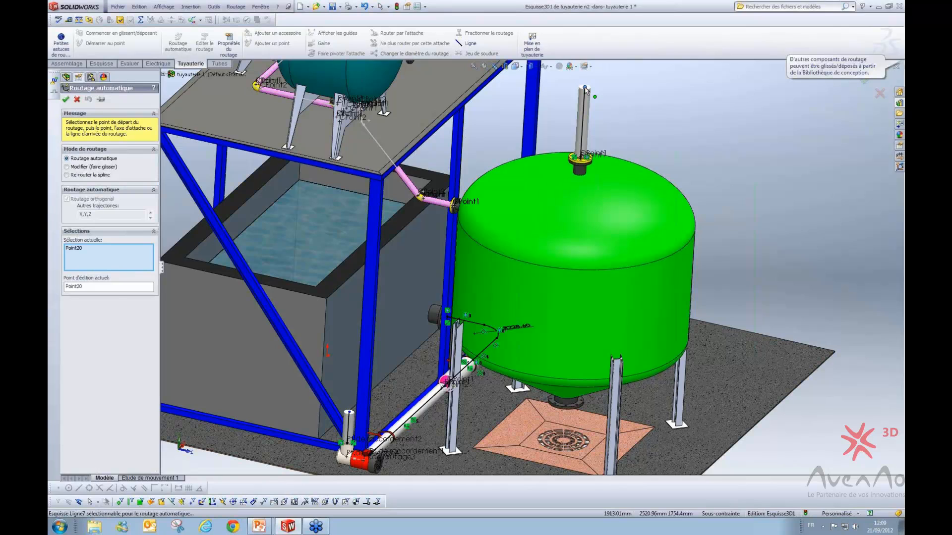
pyautogui.click(350, 415)
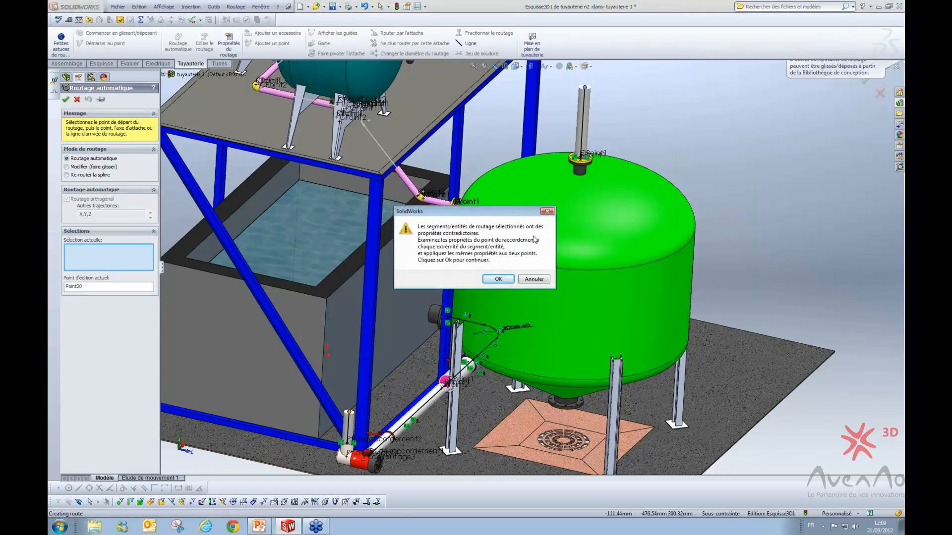
pyautogui.click(499, 279)
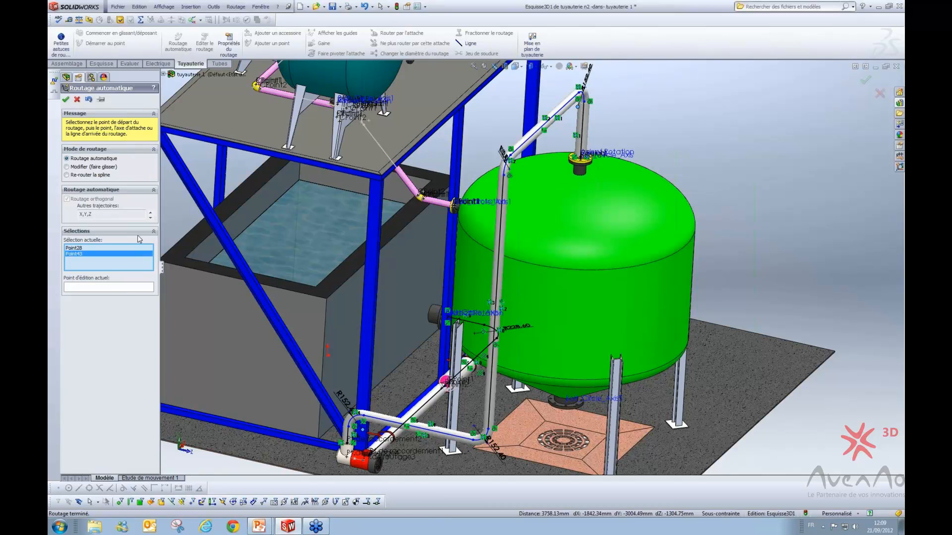
# - Go through the alternative automatic routing paths X,Z,Y, Z,X,Y and Z,Y,X, and choose La plus courte
pyautogui.click(151, 214)
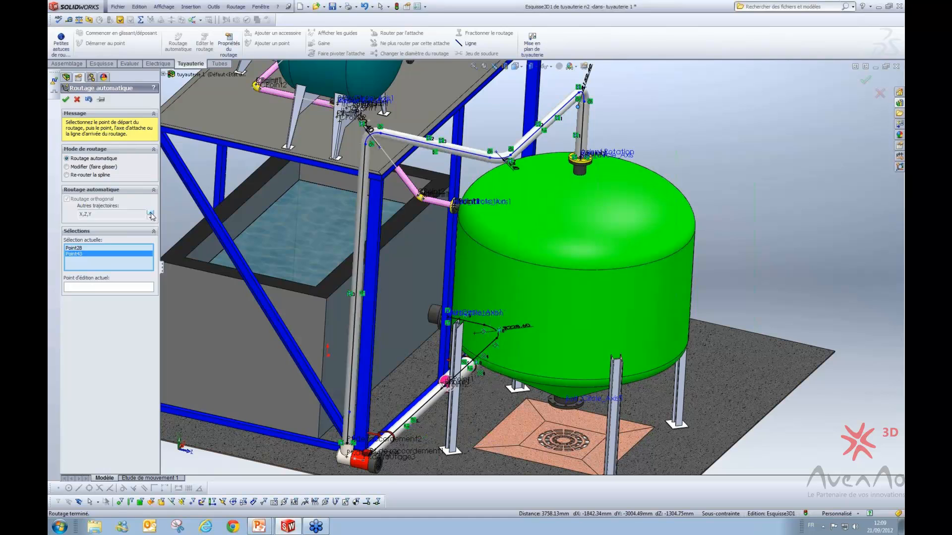
pyautogui.click(151, 214)
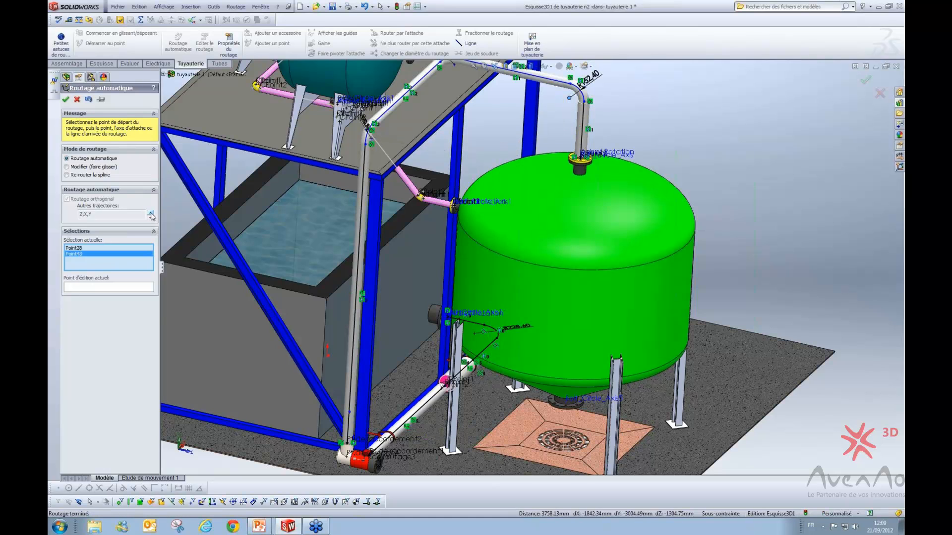
pyautogui.scroll(1, 504, 159)
pyautogui.scroll(-1, 504, 159)
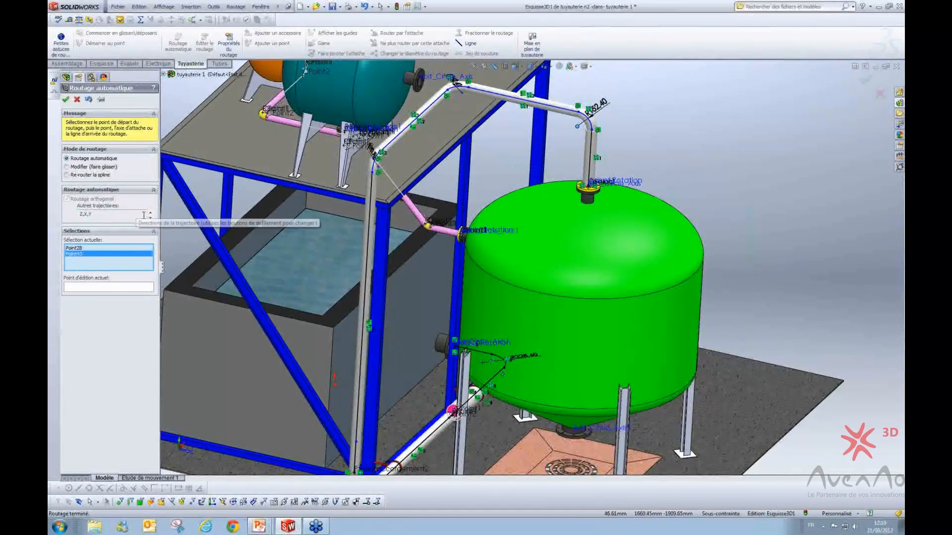
pyautogui.click(150, 213)
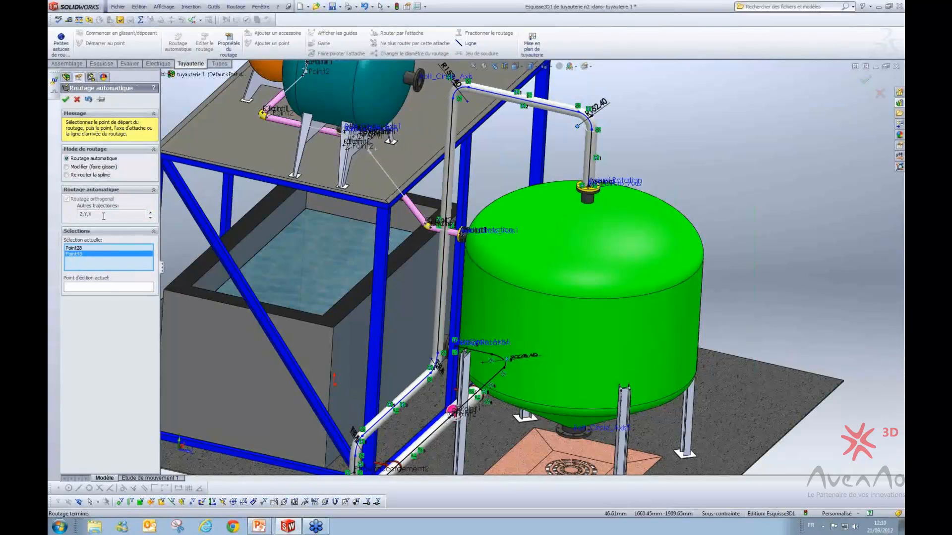
pyautogui.click(151, 216)
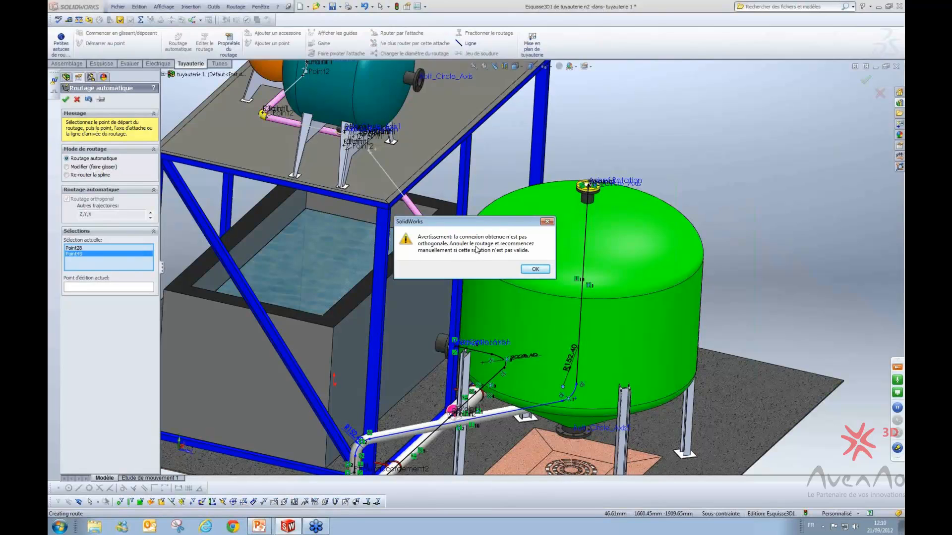
pyautogui.click(535, 270)
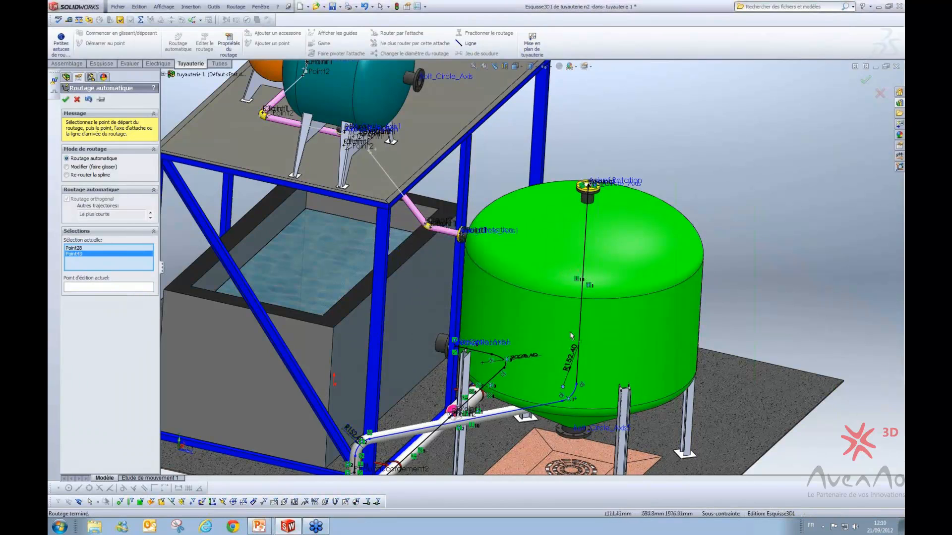
pyautogui.click(495, 417)
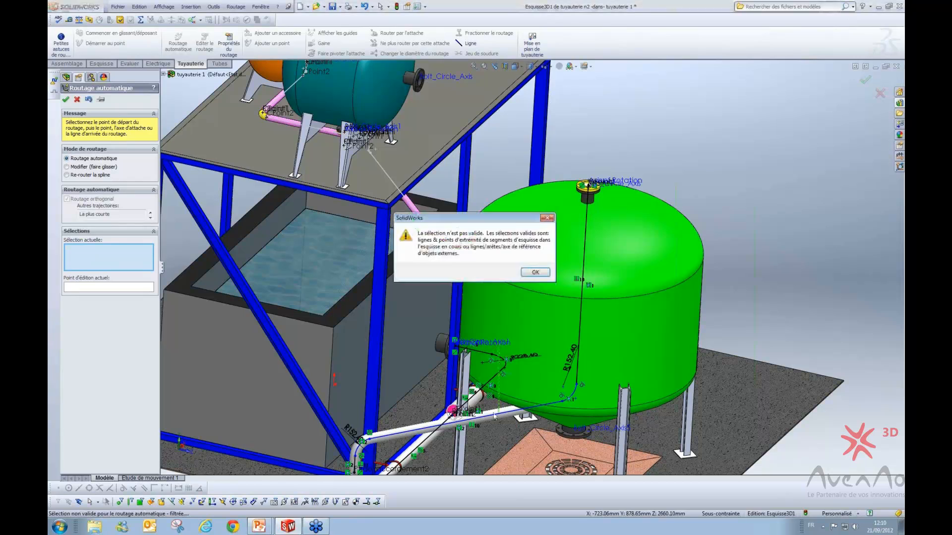
pyautogui.click(534, 273)
pyautogui.click(505, 303)
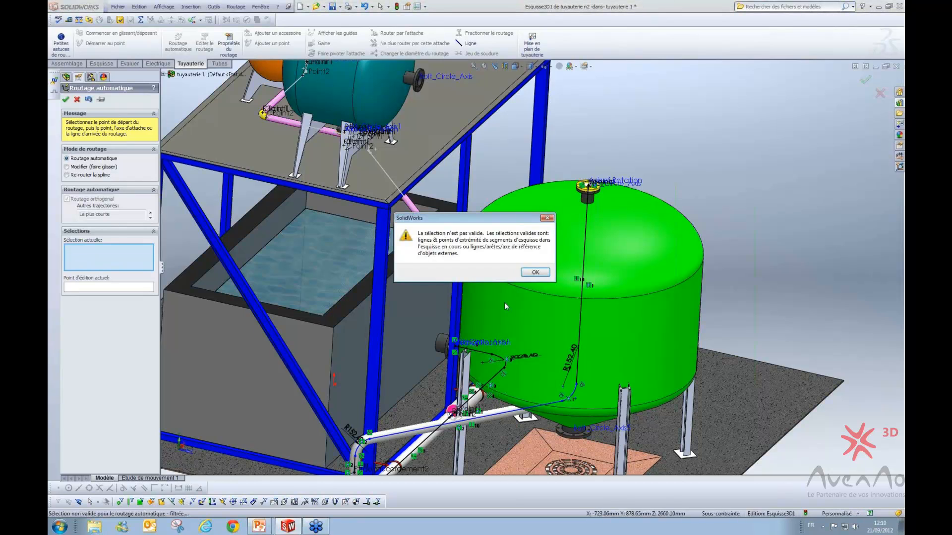
pyautogui.click(533, 274)
pyautogui.click(530, 275)
pyautogui.click(534, 272)
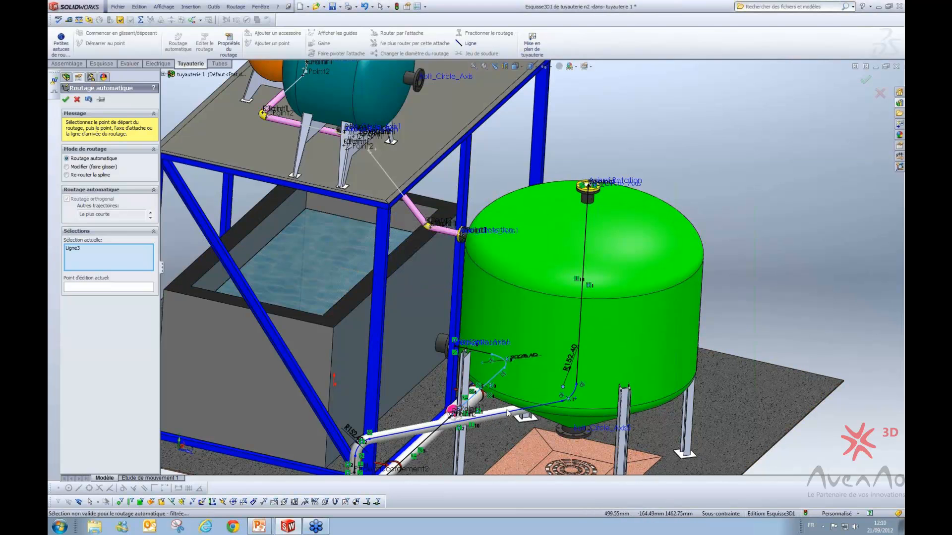
# - Leave automatic routing and raise the long pipe segment between the pump outlet and the green tank above the tank's top flange
pyautogui.press('f')
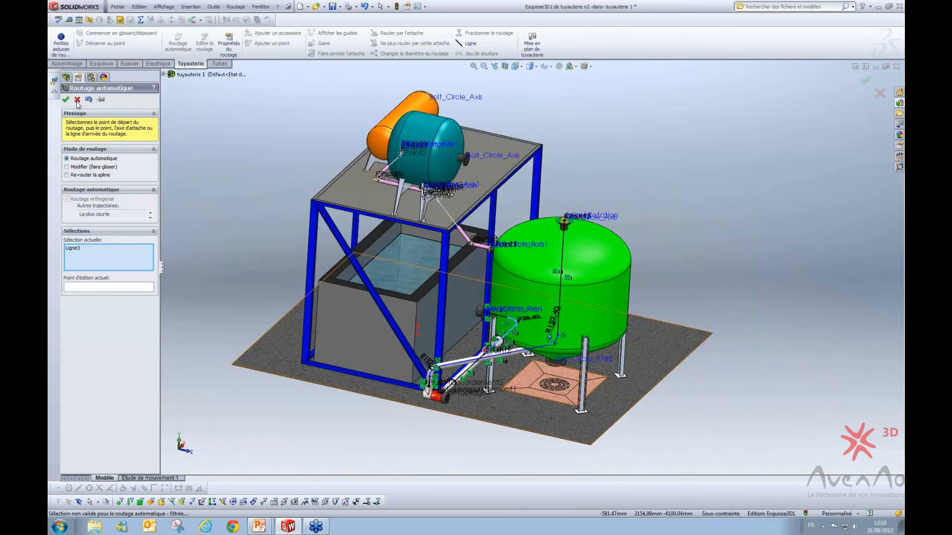
pyautogui.click(77, 100)
pyautogui.scroll(-5, 562, 260)
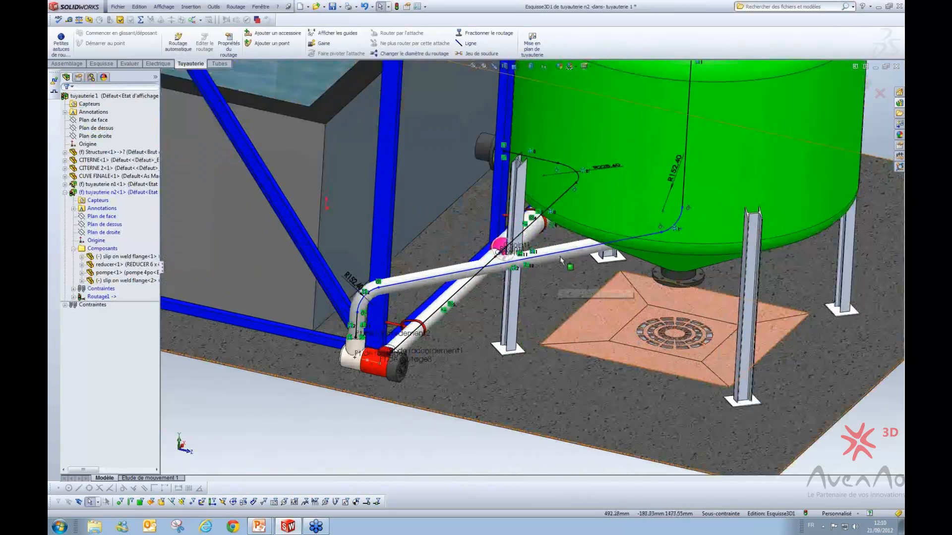
pyautogui.scroll(5, 561, 259)
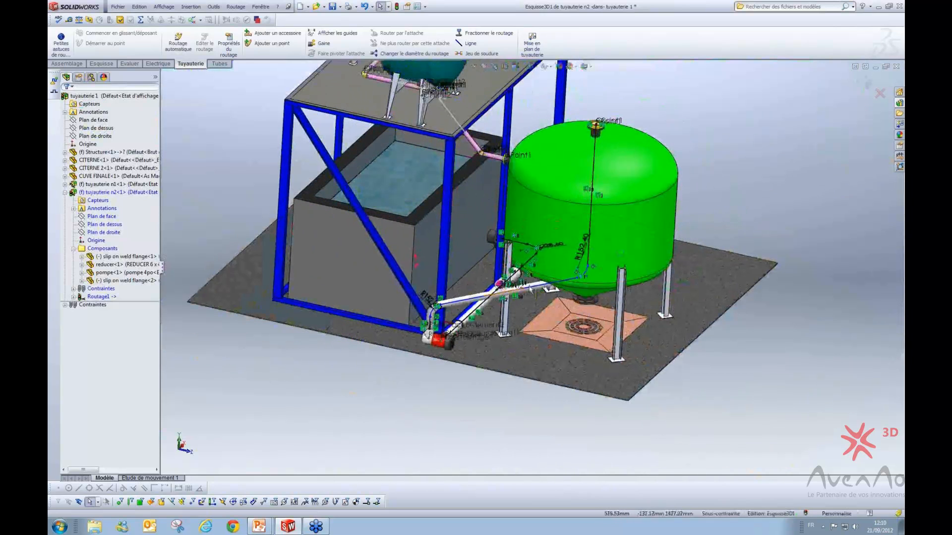
pyautogui.moveTo(529, 215); pyautogui.dragTo(537, 104)
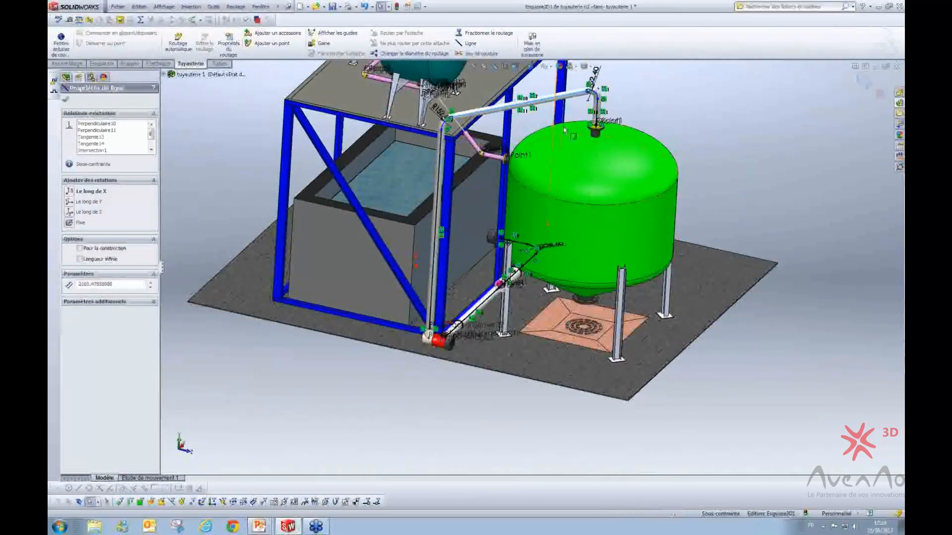
# - Close the route sketch of tuyauterie n2 to generate the piping from the pump to the green tank's top flange
pyautogui.scroll(-3, 613, 110)
pyautogui.scroll(-8, 545, 163)
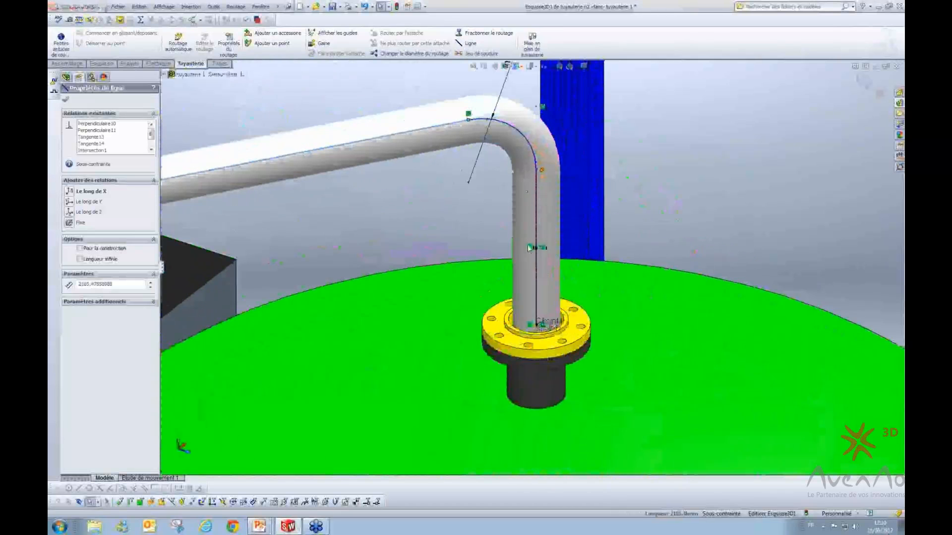
pyautogui.moveTo(528, 249)
pyautogui.mouseDown(button='middle')
pyautogui.moveTo(513, 270)
pyautogui.moveTo(534, 249)
pyautogui.moveTo(525, 247)
pyautogui.mouseUp(button='middle')
pyautogui.scroll(1, 525, 253)
pyautogui.moveTo(462, 318); pyautogui.dragTo(517, 296, button='middle')
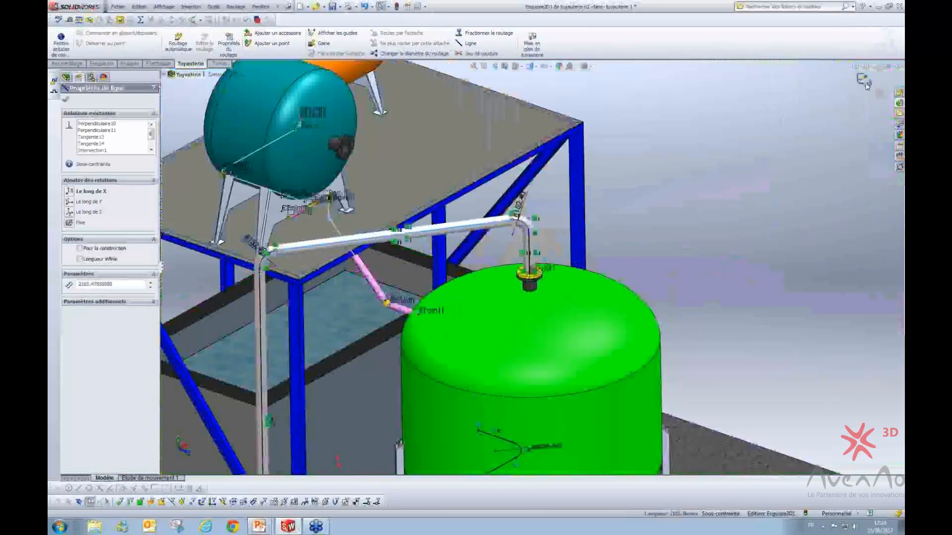
pyautogui.click(863, 80)
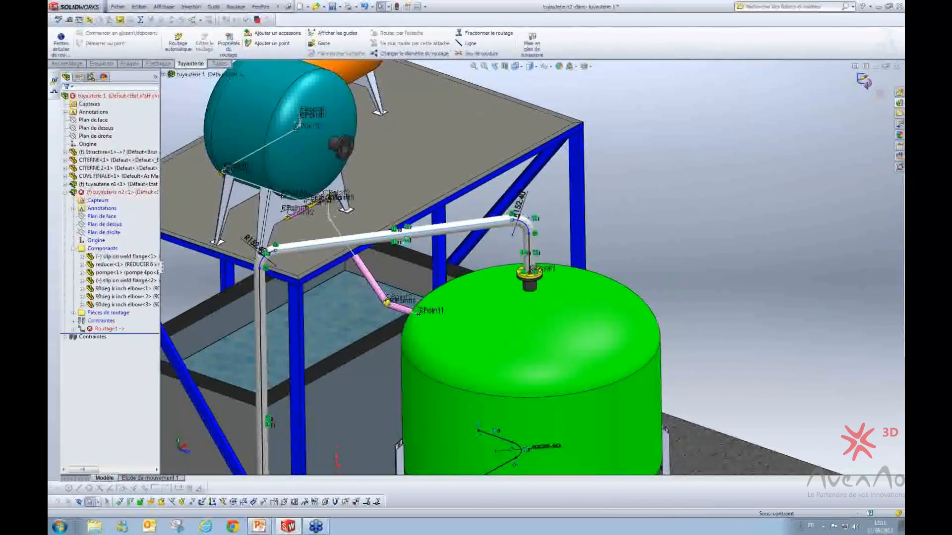
# - Examine the generated pipes, elbows and flange along the run from the pump to the green tank's top
pyautogui.scroll(-10, 529, 276)
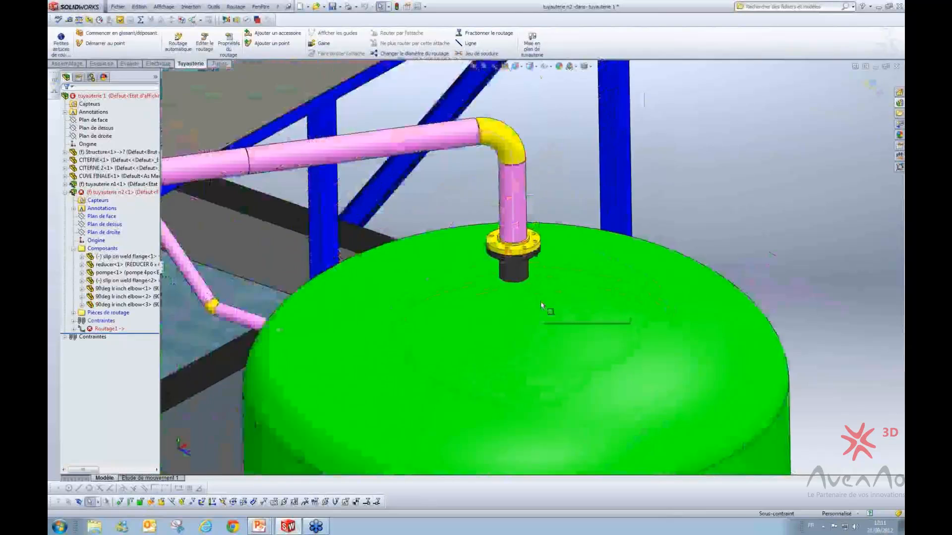
pyautogui.moveTo(513, 219); pyautogui.dragTo(407, 213, button='middle')
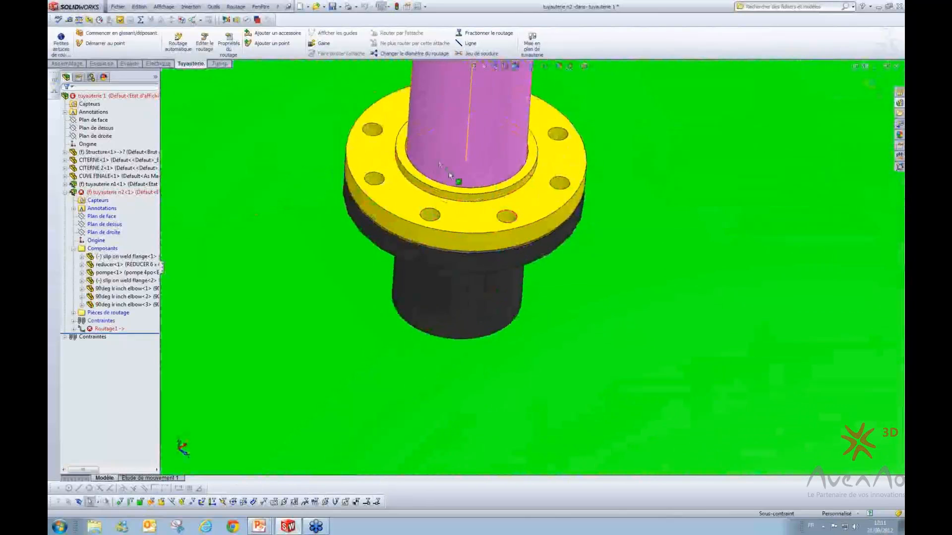
pyautogui.scroll(10, 449, 175)
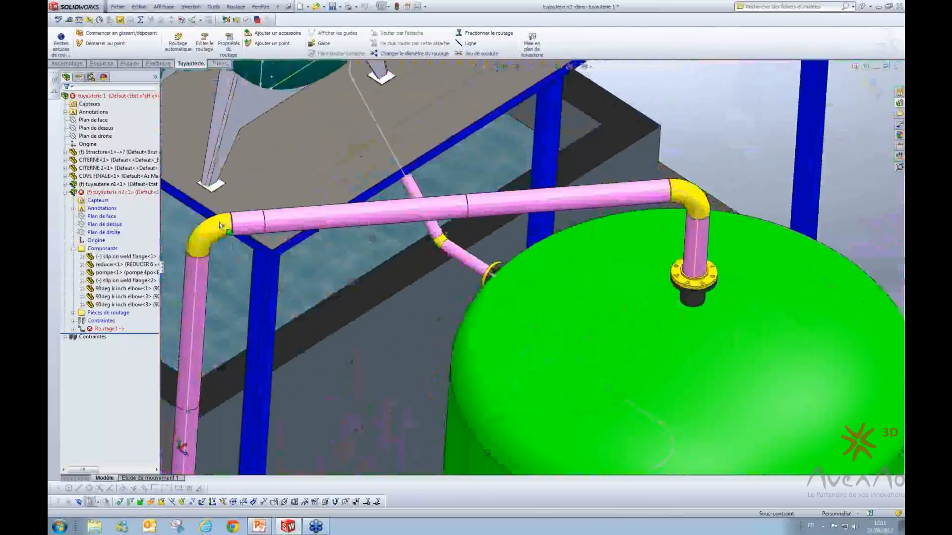
pyautogui.scroll(-8, 222, 224)
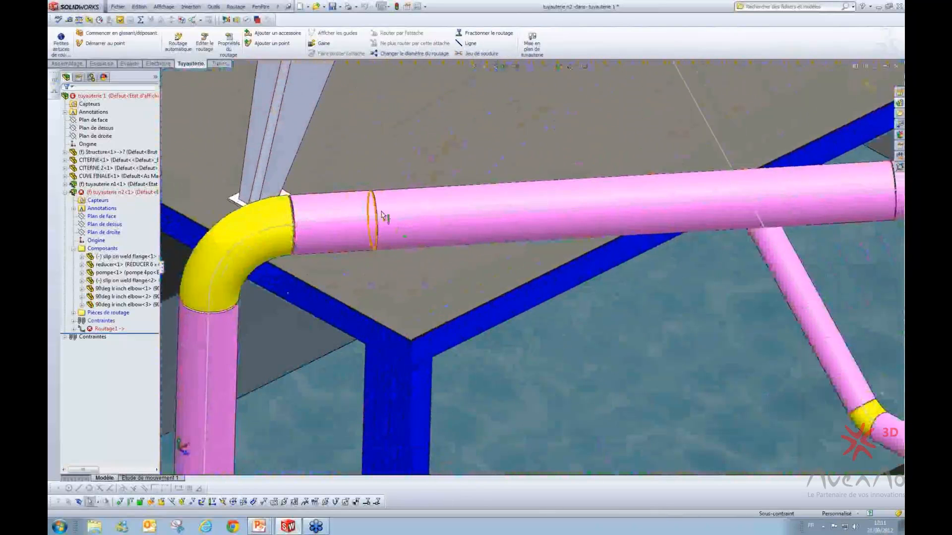
pyautogui.scroll(8, 380, 214)
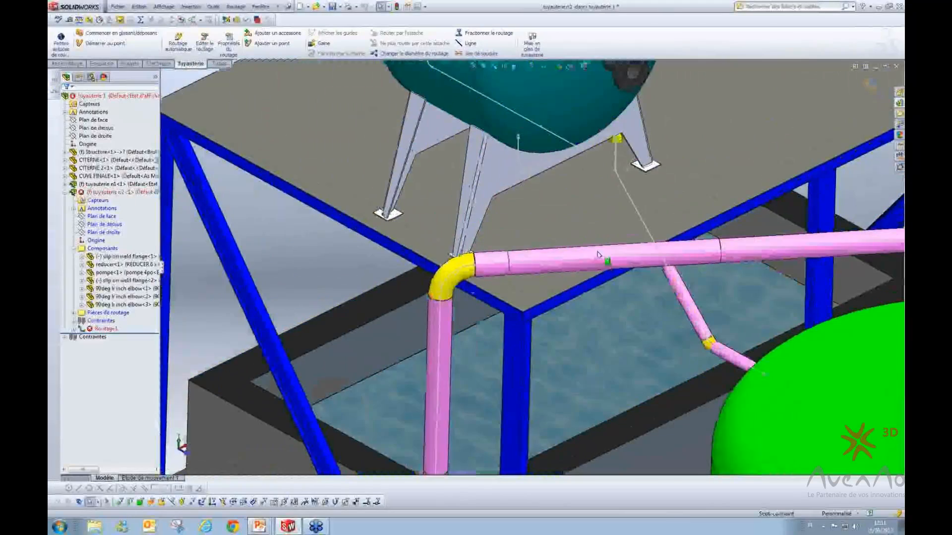
pyautogui.scroll(2, 742, 261)
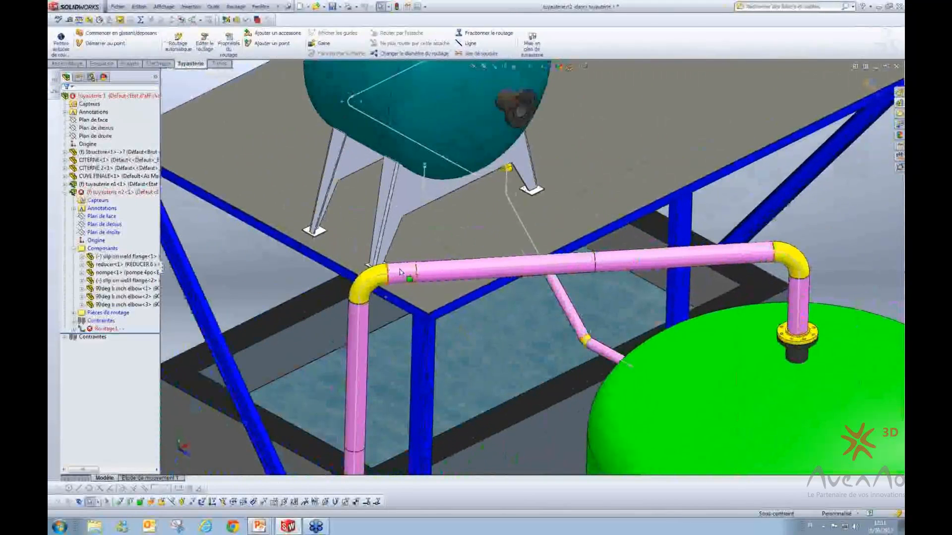
pyautogui.scroll(3, 398, 365)
pyautogui.keyDown('ctrl'); pyautogui.moveTo(404, 368); pyautogui.dragTo(488, 241, button='middle'); pyautogui.keyUp('ctrl')
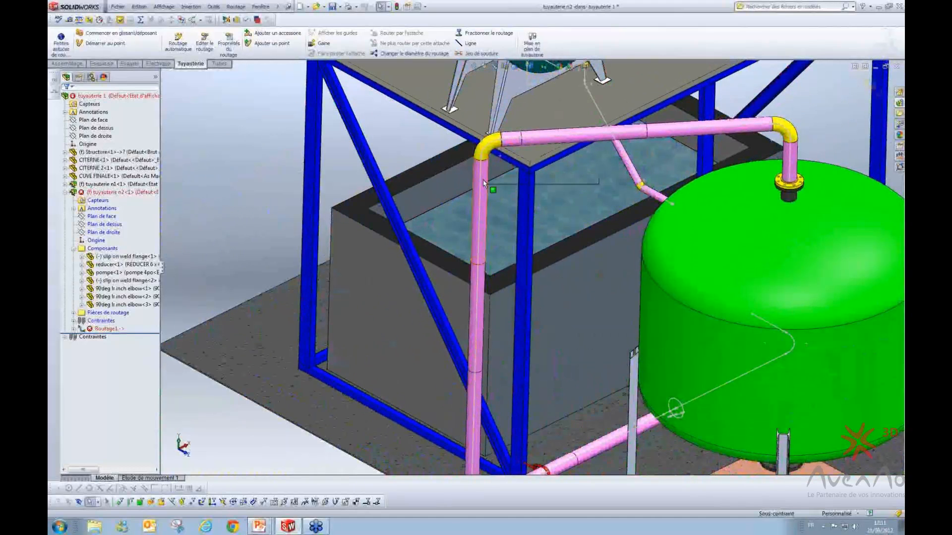
pyautogui.scroll(2, 482, 318)
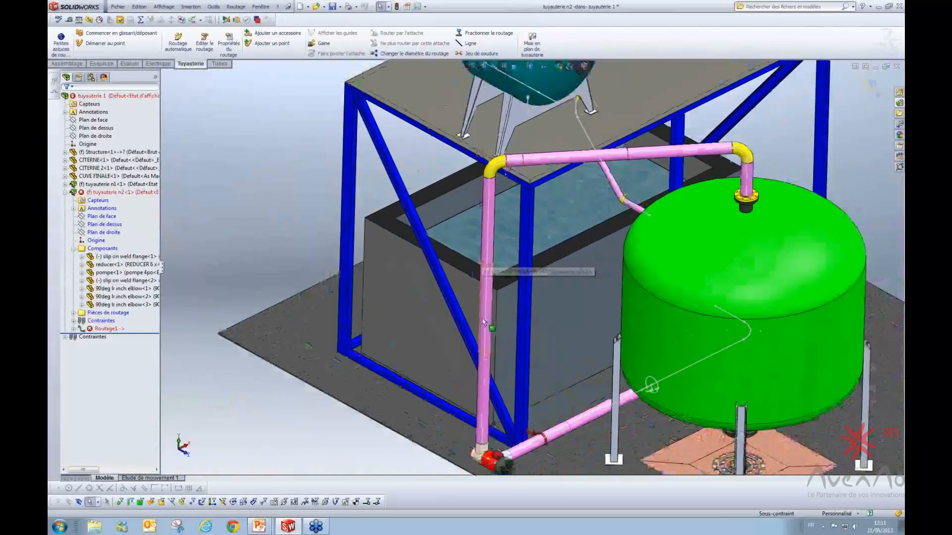
pyautogui.scroll(-2, 494, 350)
pyautogui.scroll(-2, 500, 387)
pyautogui.scroll(3, 540, 278)
# - Examine the weld gaps between the pipe sections and the elbow at the platform's corner
pyautogui.scroll(-7, 590, 87)
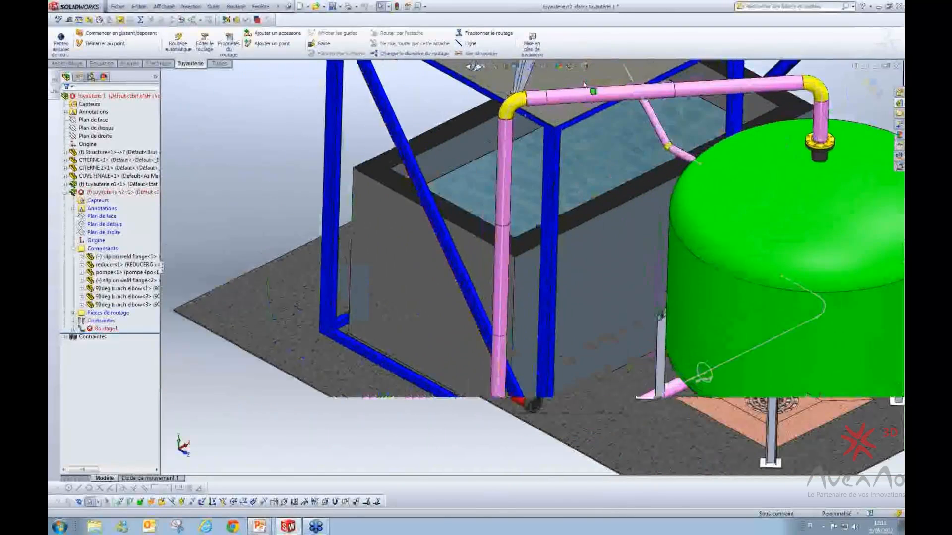
pyautogui.scroll(-5, 500, 181)
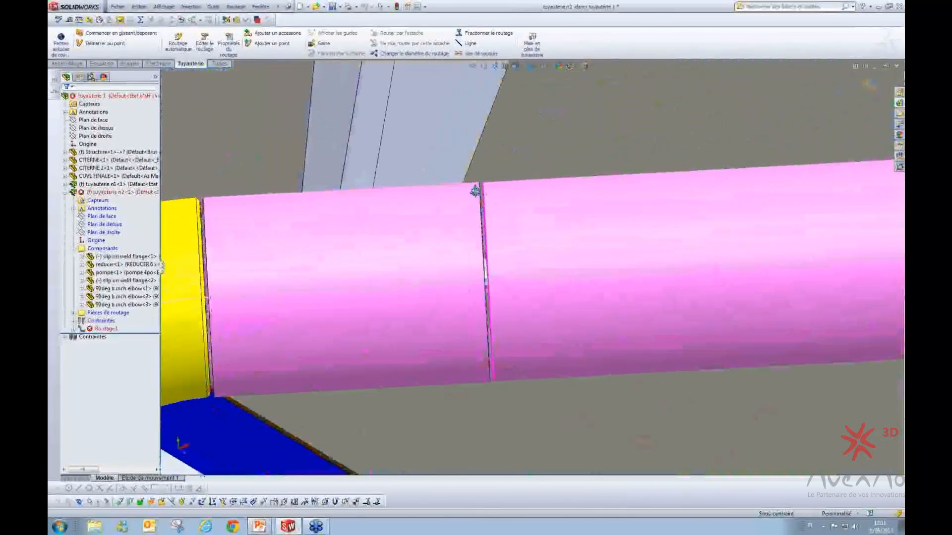
pyautogui.scroll(-2, 484, 201)
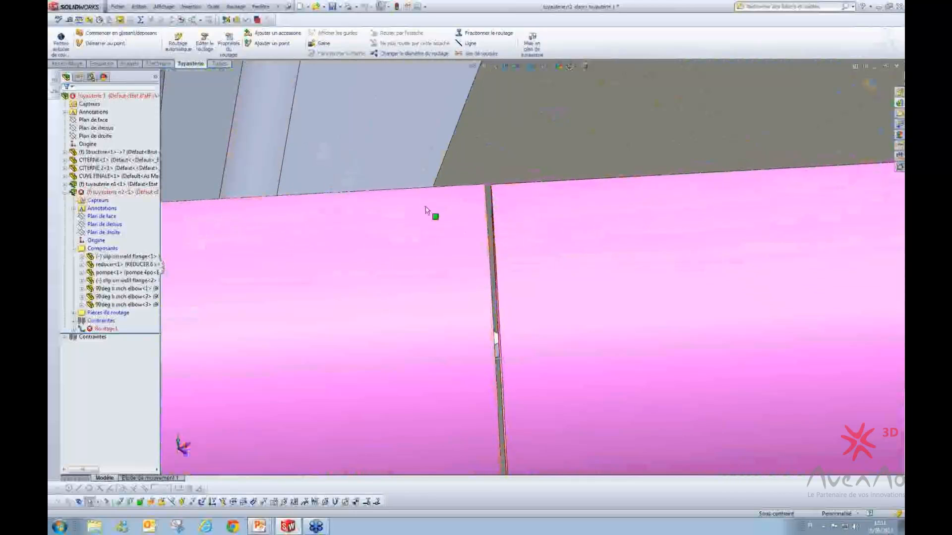
pyautogui.scroll(3, 425, 209)
pyautogui.scroll(-3, 459, 189)
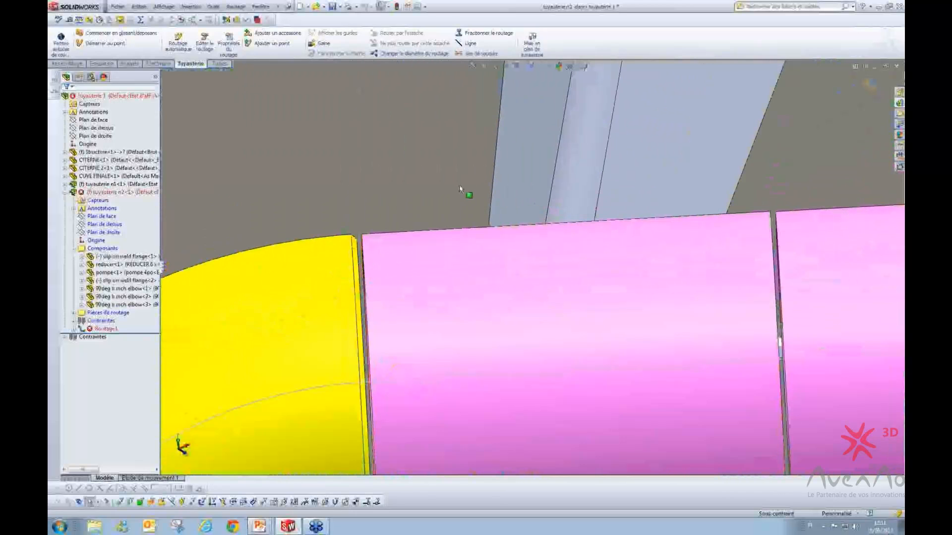
pyautogui.scroll(4, 460, 187)
pyautogui.scroll(-3, 717, 269)
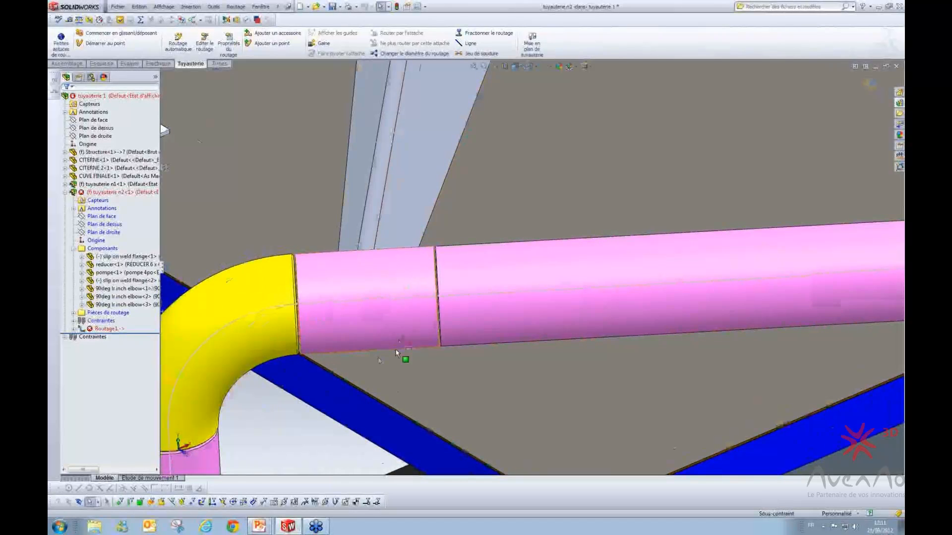
pyautogui.scroll(10, 397, 357)
pyautogui.scroll(5, 710, 354)
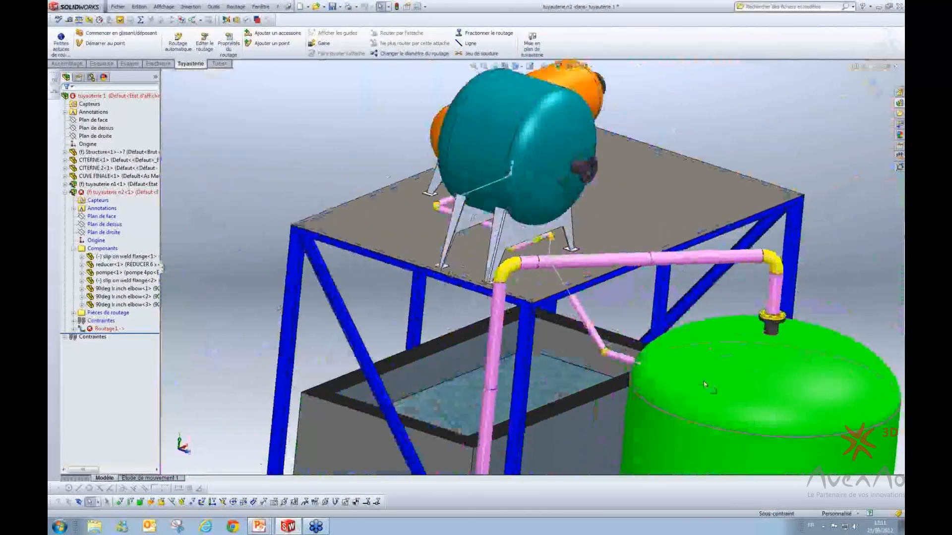
# - Reopen Routage1 of tuyauterie n2 for editing, close it again to rebuild the route, and collapse the Composants folder
pyautogui.rightClick(103, 329)
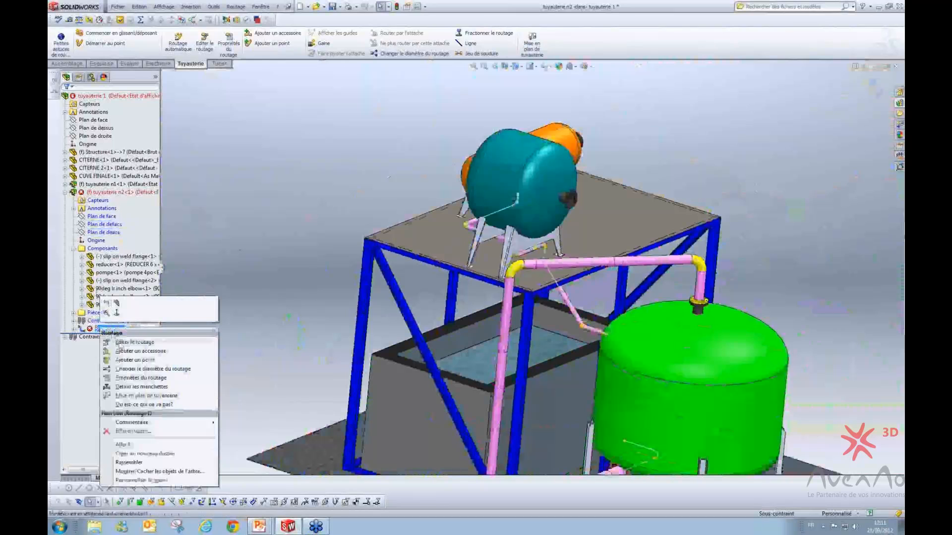
pyautogui.click(135, 342)
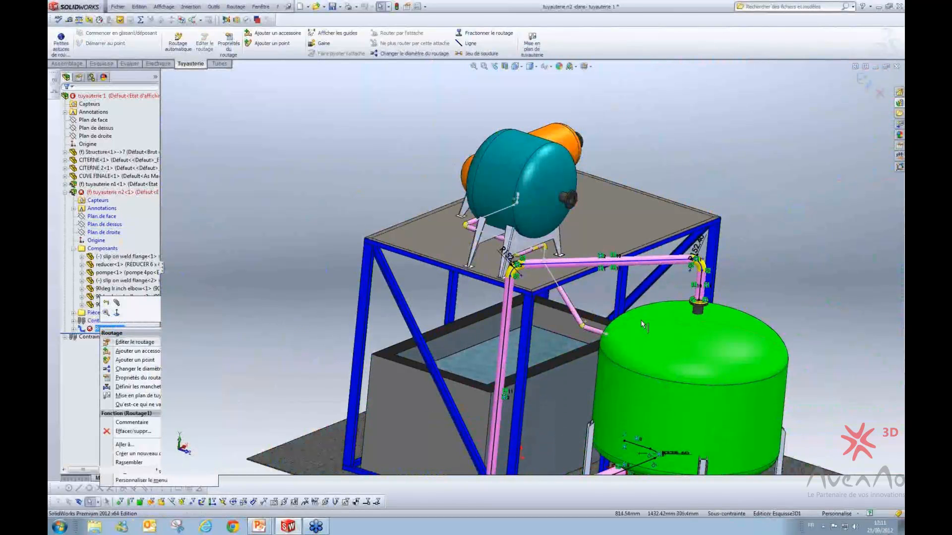
pyautogui.scroll(4, 638, 367)
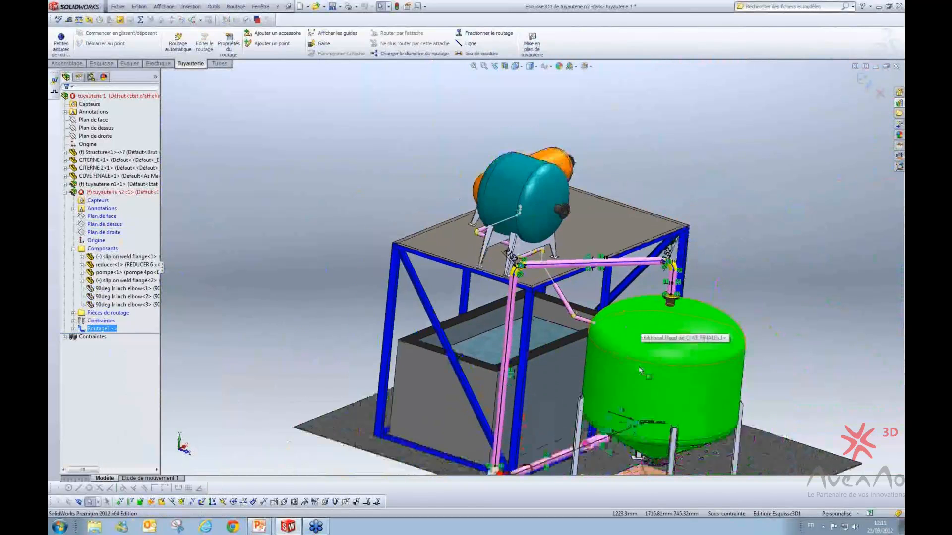
pyautogui.scroll(-4, 639, 367)
pyautogui.moveTo(603, 376); pyautogui.dragTo(590, 391, button='middle')
pyautogui.scroll(-2, 421, 419)
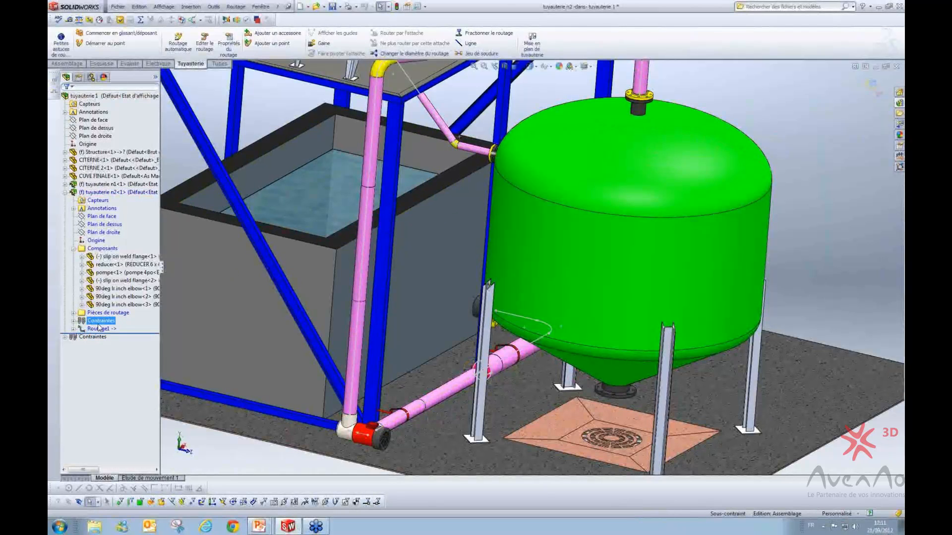
pyautogui.press('f')
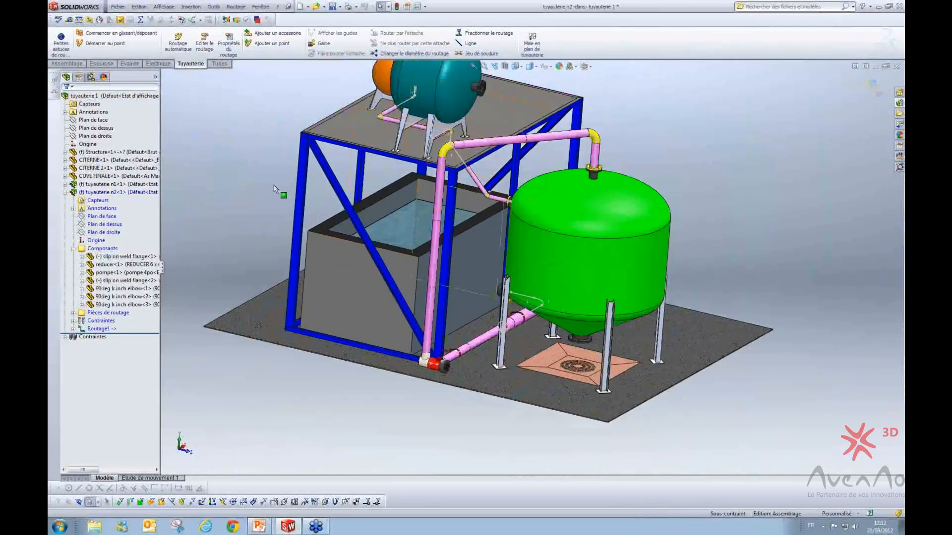
pyautogui.click(73, 249)
pyautogui.click(82, 201)
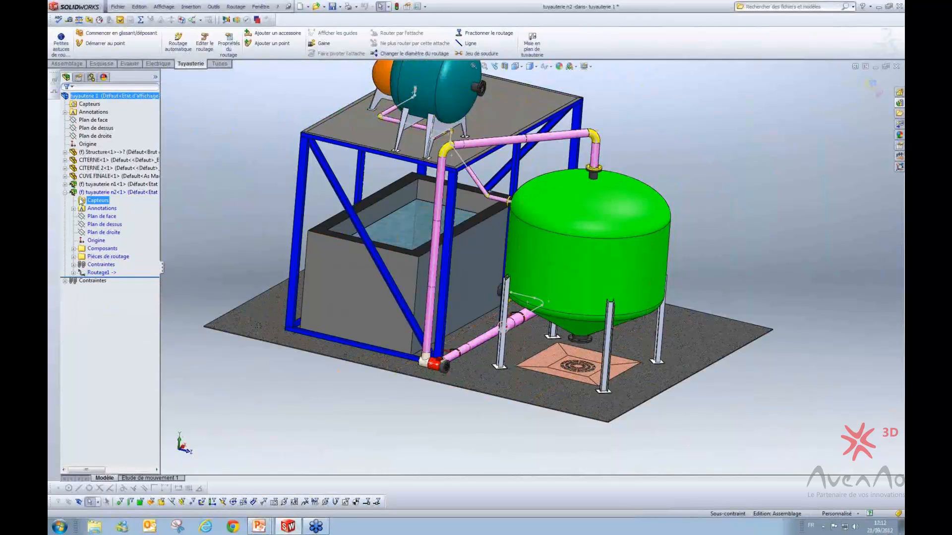
# - Edit the tuyauterie n2 route and sketch a horizontal branch line from the vertical pipe's centreline above the pump outward past the diagonal brace
pyautogui.moveTo(619, 223); pyautogui.dragTo(628, 263, button='middle')
pyautogui.scroll(-5, 566, 360)
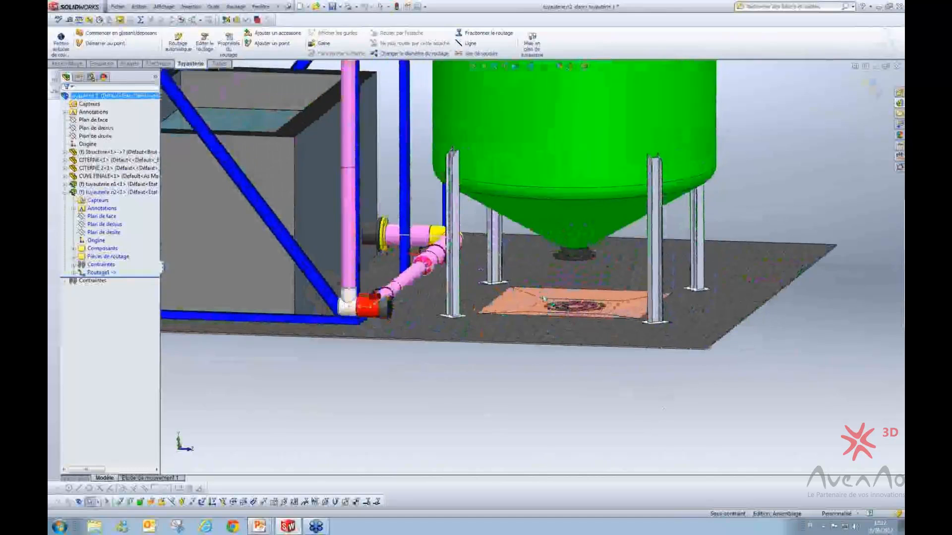
pyautogui.scroll(5, 431, 299)
pyautogui.moveTo(431, 299); pyautogui.dragTo(387, 340, button='middle')
pyautogui.scroll(-5, 439, 347)
pyautogui.scroll(5, 387, 340)
pyautogui.scroll(-8, 479, 293)
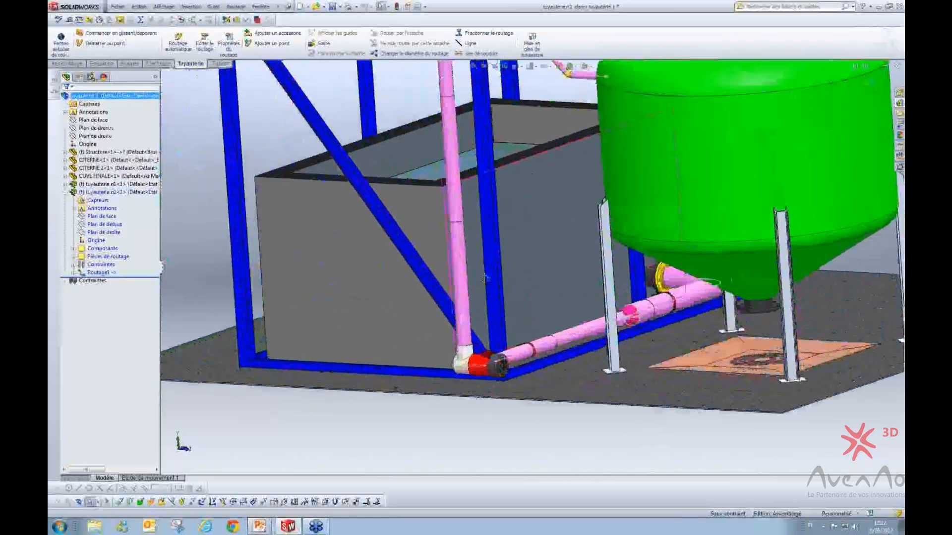
pyautogui.rightClick(480, 293)
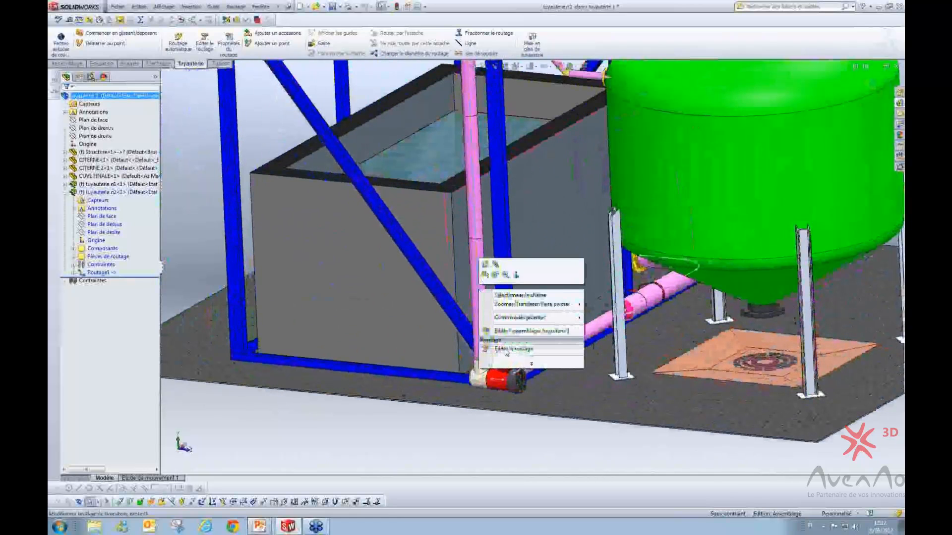
pyautogui.click(506, 350)
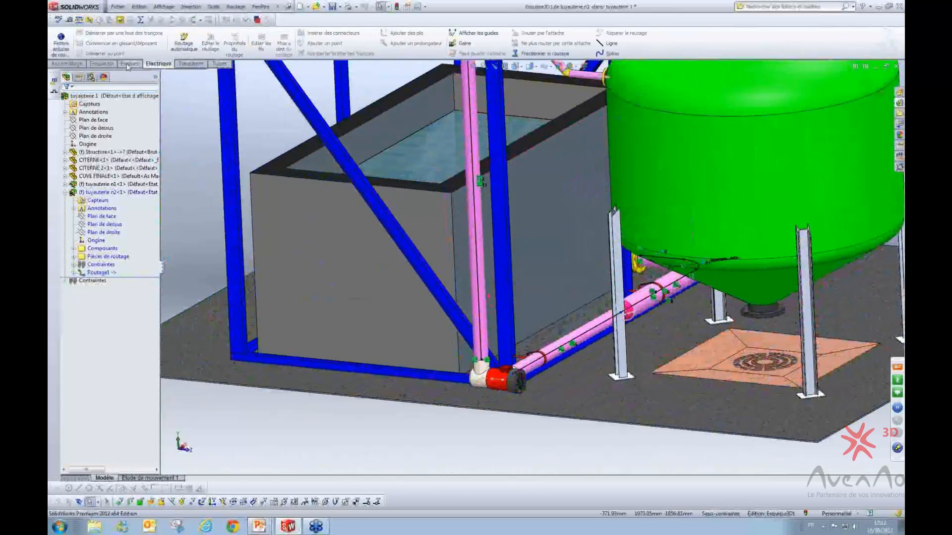
pyautogui.click(102, 64)
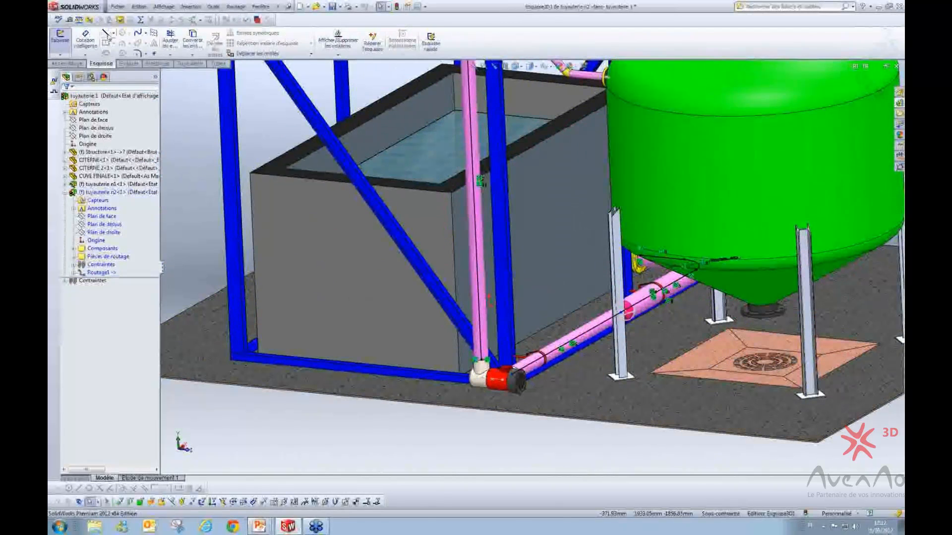
pyautogui.click(476, 262)
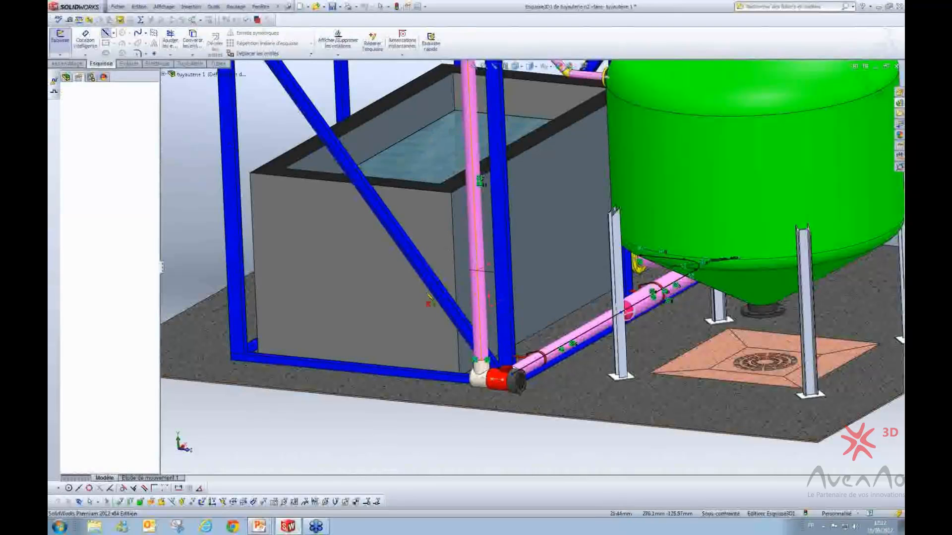
pyautogui.click(395, 318)
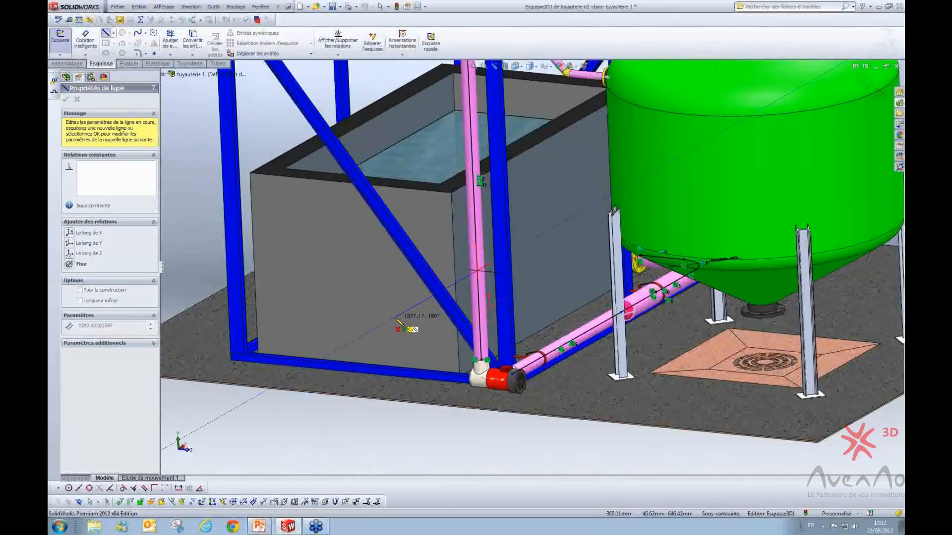
pyautogui.press('Escape')
# - Place a slip on weld flange from the piping flanges library on the branch line's free end, using Slip On Flange 150-NPS1
pyautogui.scroll(-4, 433, 316)
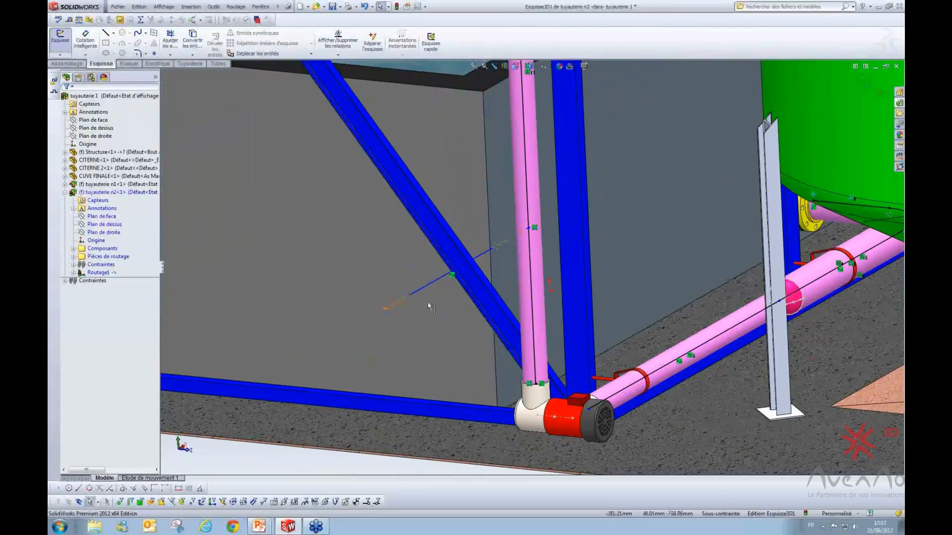
pyautogui.click(899, 103)
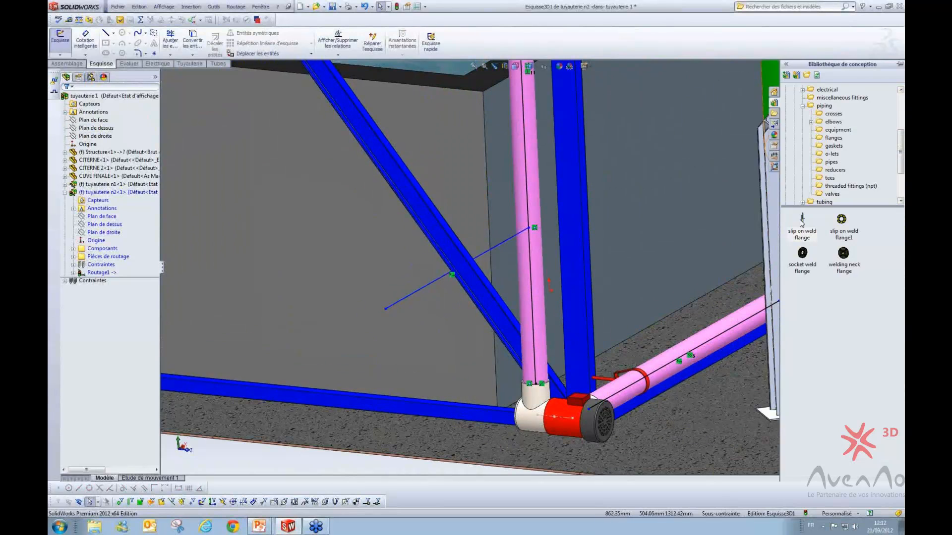
pyautogui.moveTo(803, 226)
pyautogui.mouseDown()
pyautogui.moveTo(382, 318)
pyautogui.moveTo(392, 308)
pyautogui.mouseUp()
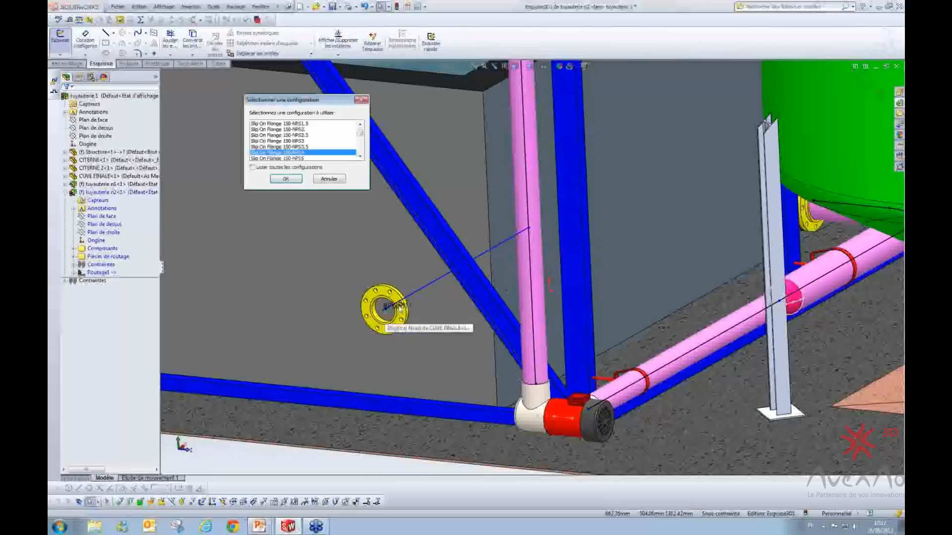
pyautogui.click(361, 125)
pyautogui.click(360, 124)
pyautogui.click(277, 136)
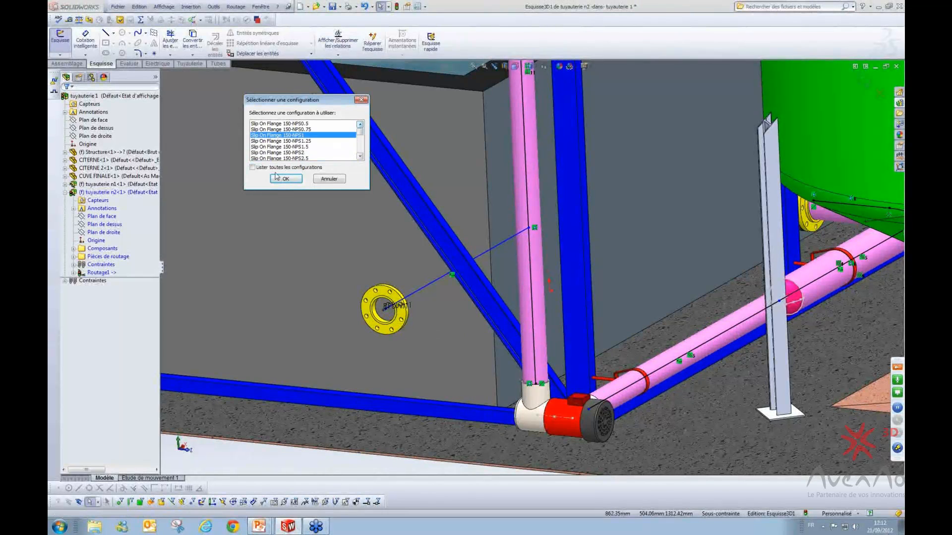
pyautogui.click(284, 179)
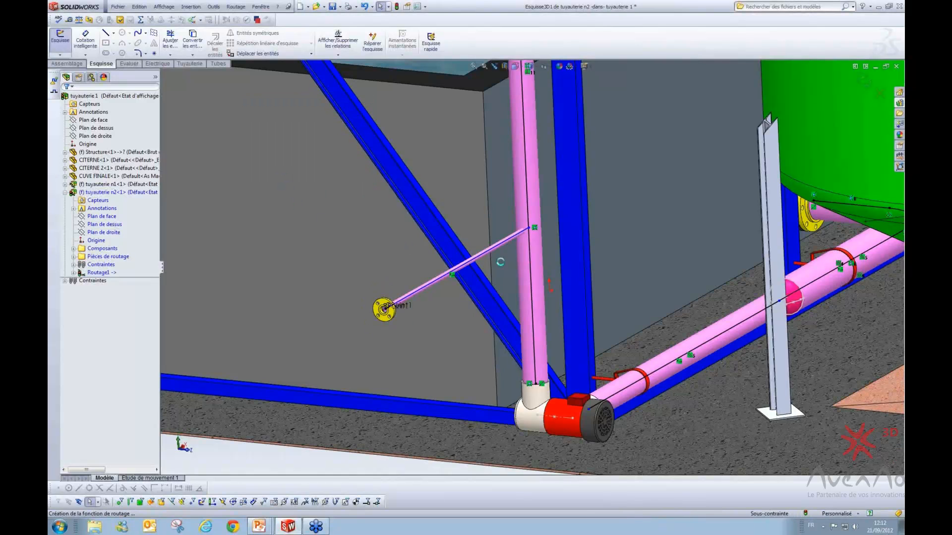
# - Try to create a Piquage at the branch line's endpoint on the vertical pipe's centreline
pyautogui.moveTo(695, 268)
pyautogui.mouseDown(button='middle')
pyautogui.moveTo(646, 271)
pyautogui.moveTo(688, 271)
pyautogui.mouseUp(button='middle')
pyautogui.press('Escape')
pyautogui.scroll(3, 702, 265)
pyautogui.scroll(-2, 668, 231)
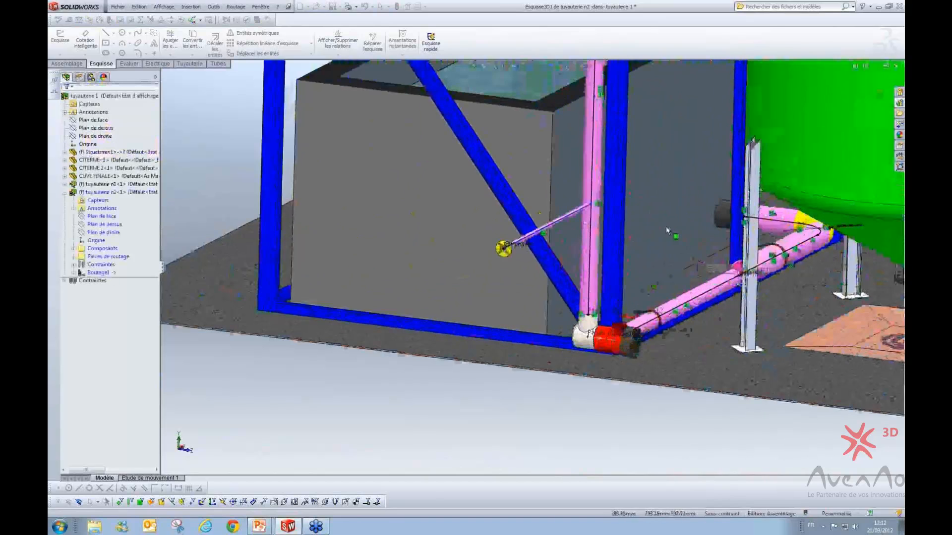
pyautogui.scroll(-3, 645, 223)
pyautogui.scroll(-3, 535, 212)
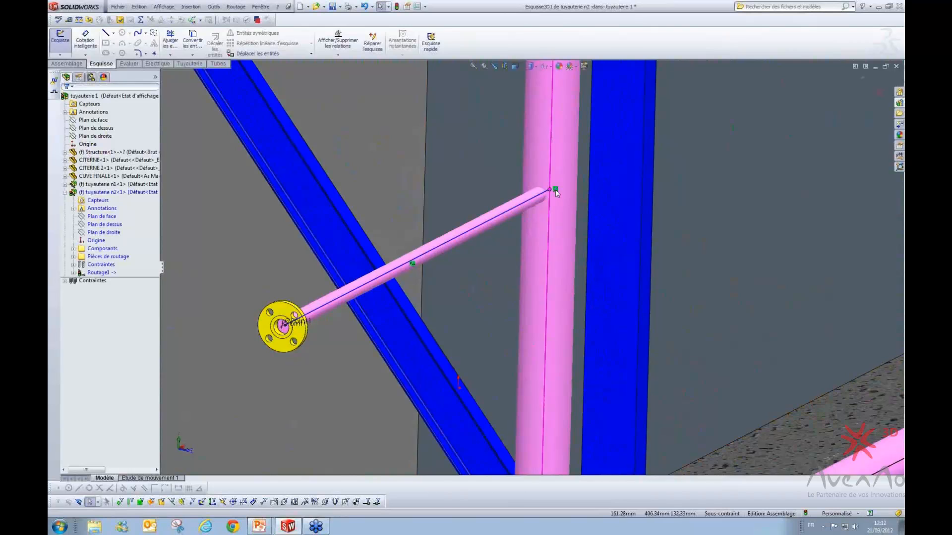
pyautogui.scroll(-5, 505, 211)
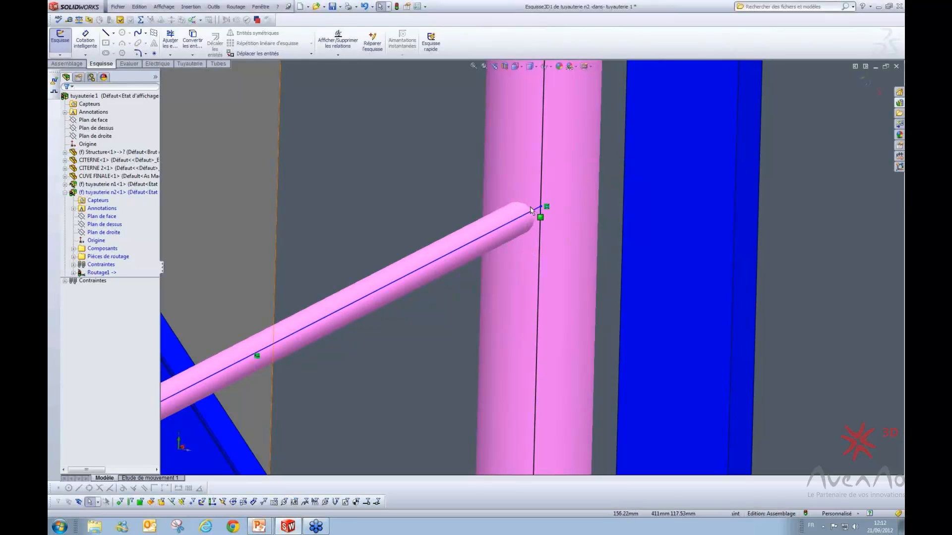
pyautogui.click(546, 209)
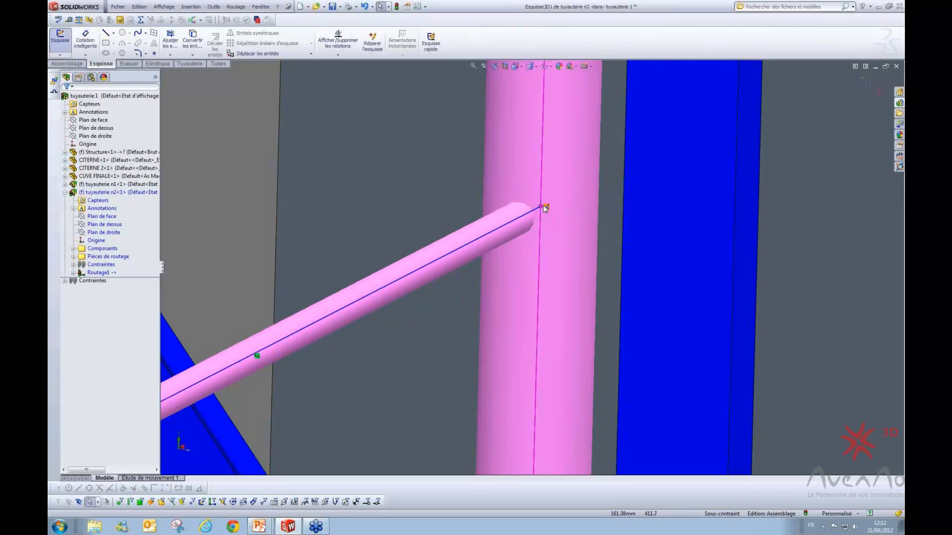
pyautogui.rightClick(543, 208)
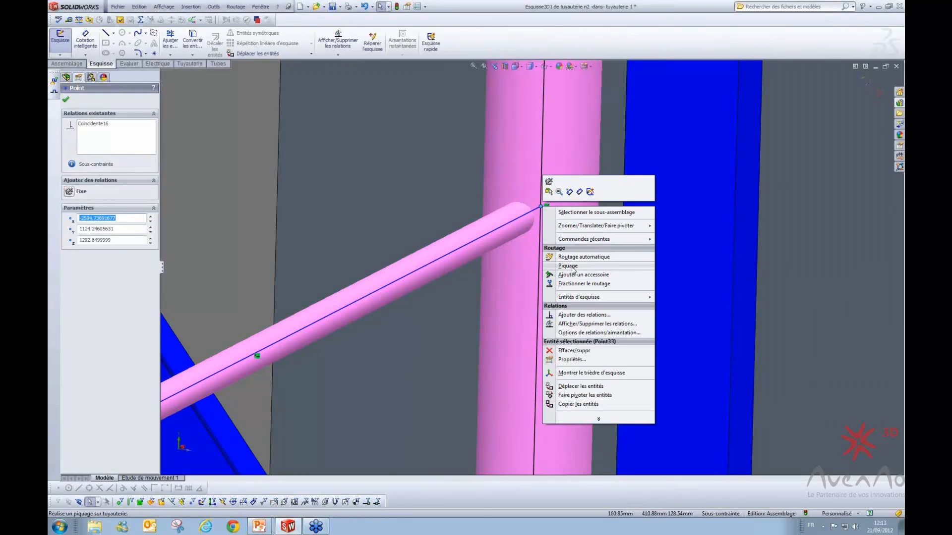
pyautogui.click(568, 266)
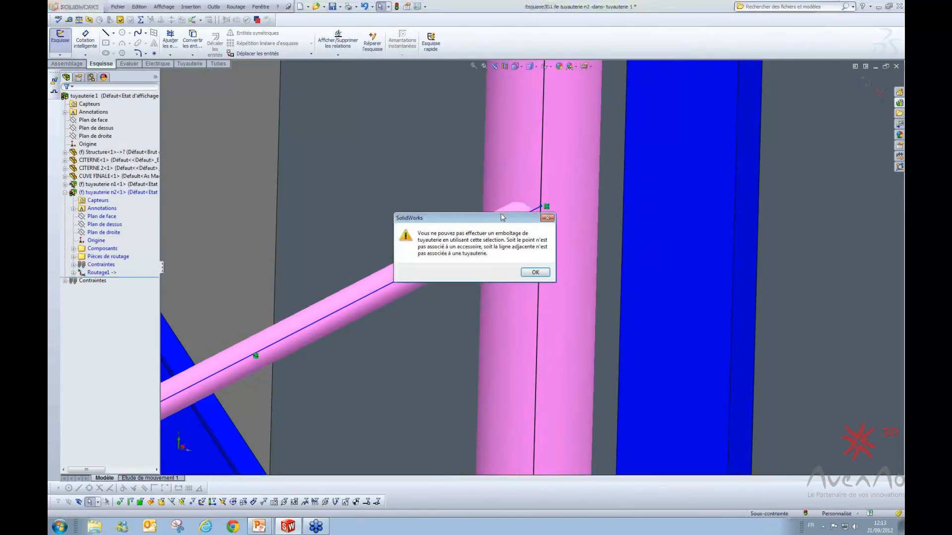
pyautogui.click(529, 273)
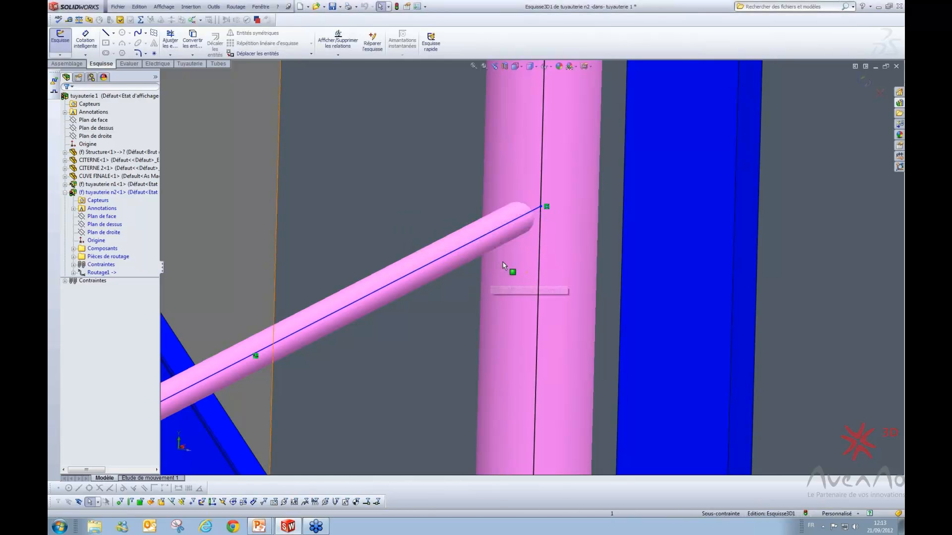
# - Retry the Piquage on the same junction point between the small branch and the vertical pipe
pyautogui.scroll(6, 503, 263)
pyautogui.scroll(-5, 535, 262)
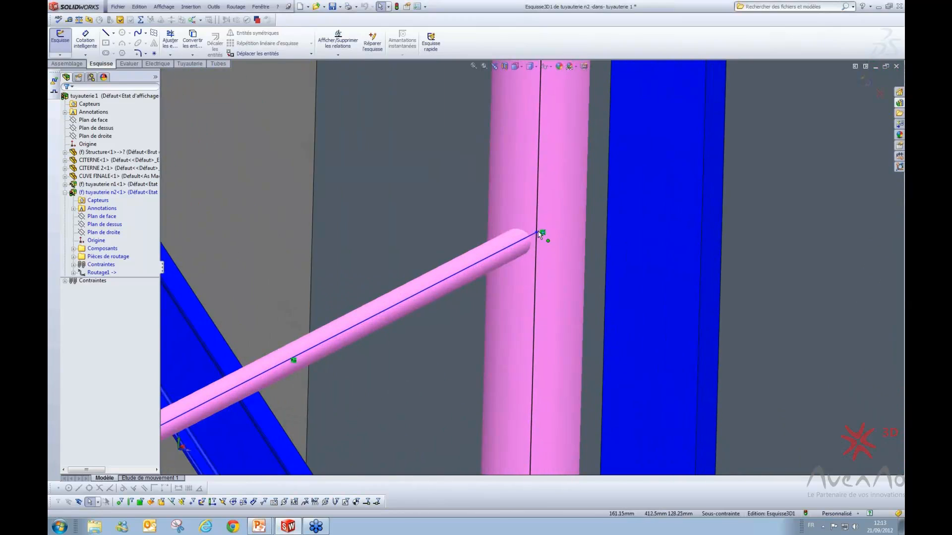
pyautogui.click(538, 233)
pyautogui.rightClick(538, 233)
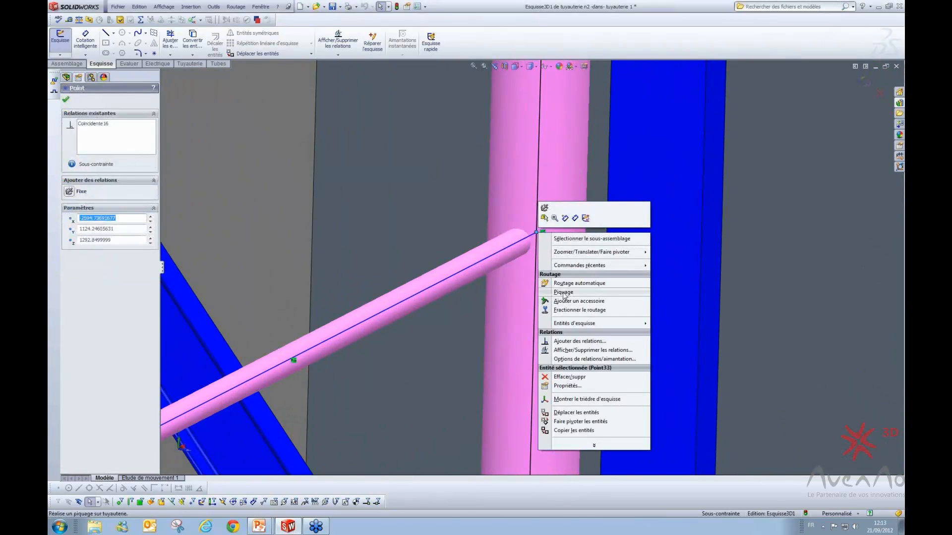
pyautogui.click(563, 293)
pyautogui.click(544, 275)
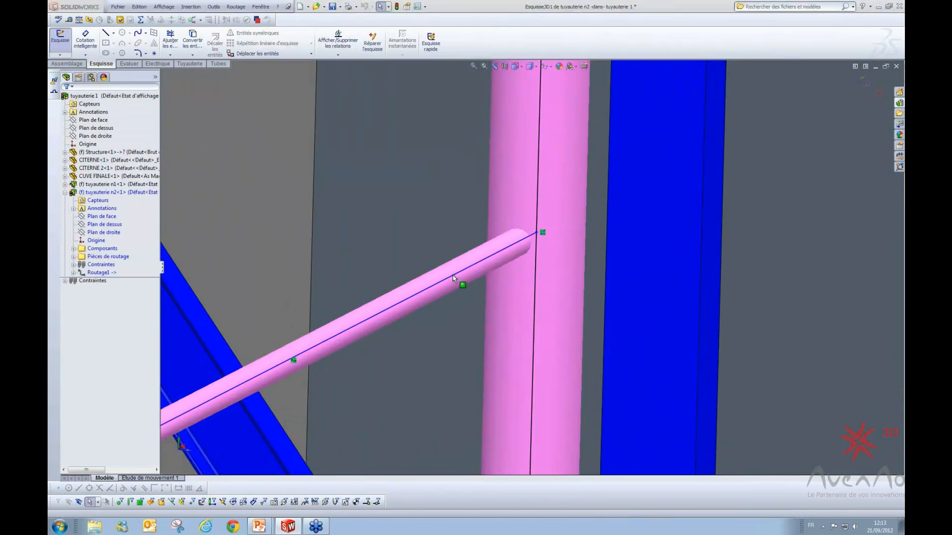
# - Close the tuyauterie n2 route sketch and examine where the small branch pipe meets the vertical pipe
pyautogui.scroll(5, 453, 274)
pyautogui.moveTo(443, 290); pyautogui.dragTo(583, 329, button='middle')
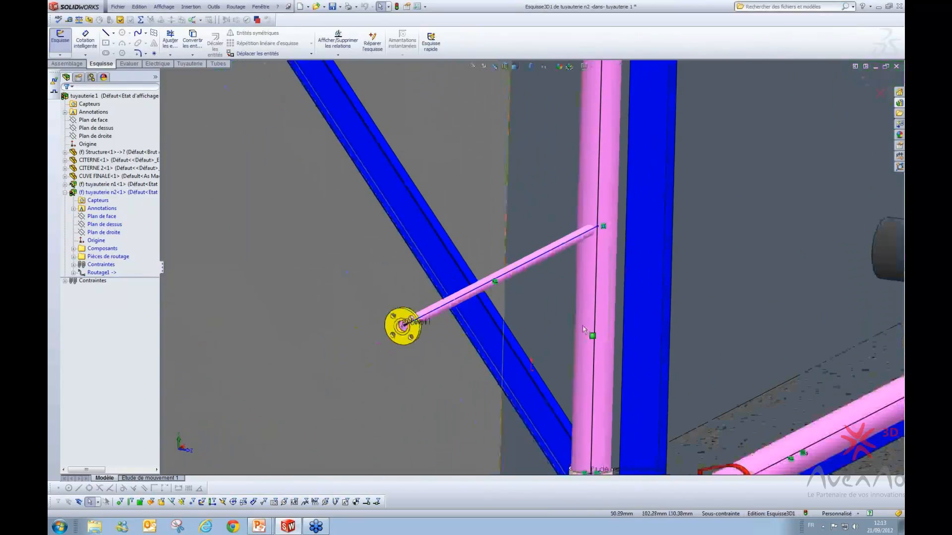
pyautogui.scroll(5, 665, 333)
pyautogui.scroll(-2, 654, 229)
pyautogui.scroll(5, 653, 227)
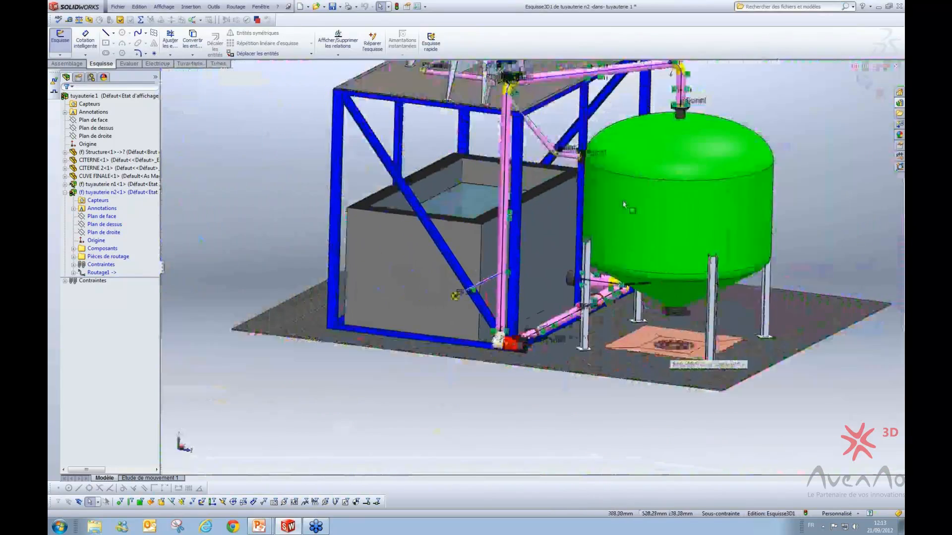
pyautogui.scroll(-4, 624, 204)
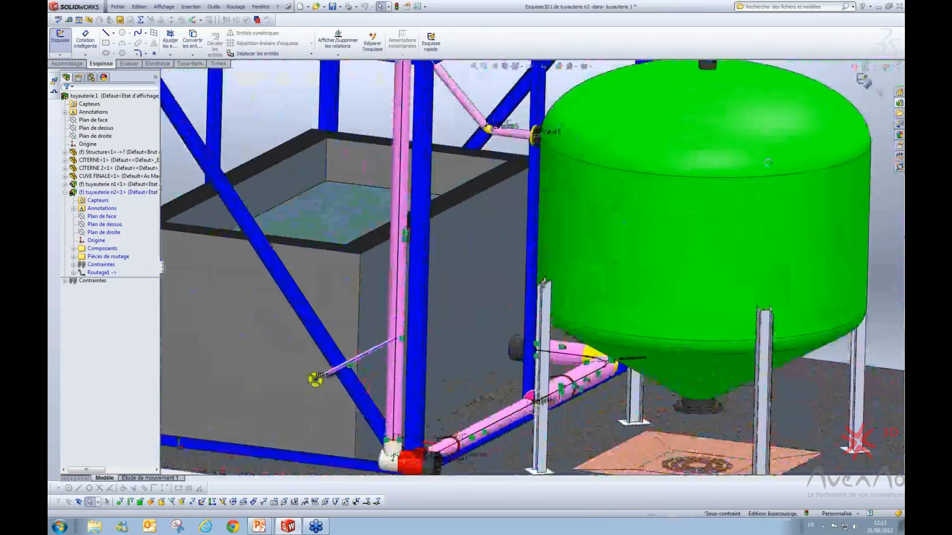
pyautogui.scroll(-7, 378, 351)
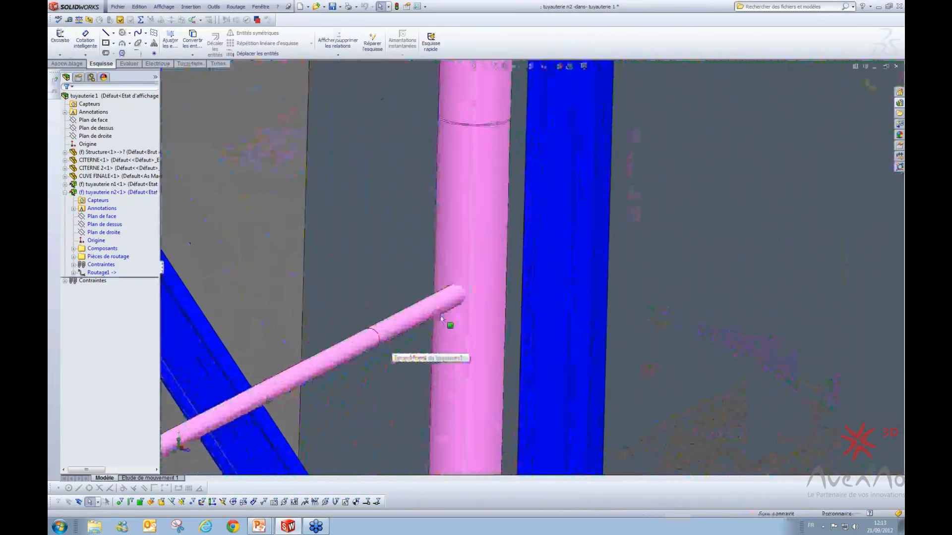
pyautogui.scroll(-2, 442, 319)
pyautogui.moveTo(441, 319); pyautogui.dragTo(431, 311, button='middle')
pyautogui.scroll(4, 412, 323)
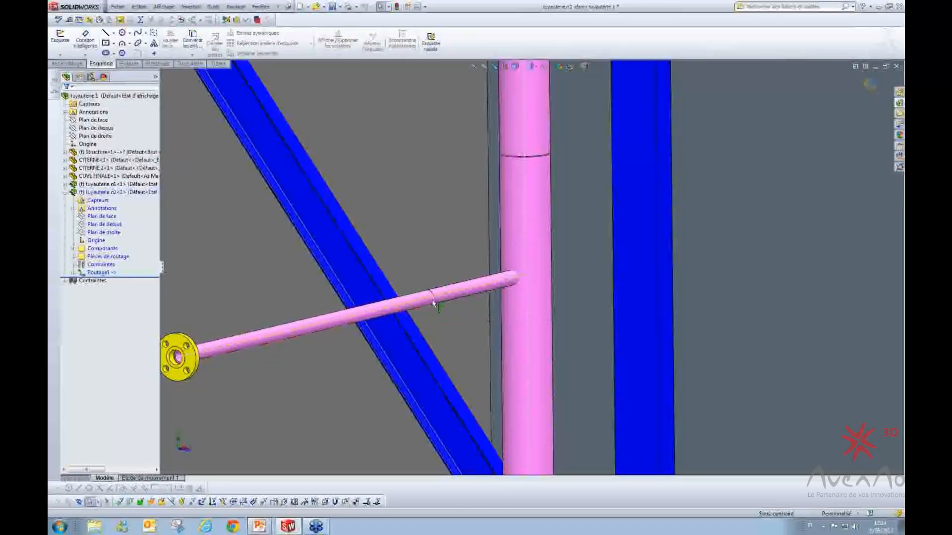
pyautogui.scroll(3, 615, 180)
pyautogui.scroll(3, 609, 197)
pyautogui.scroll(-4, 544, 227)
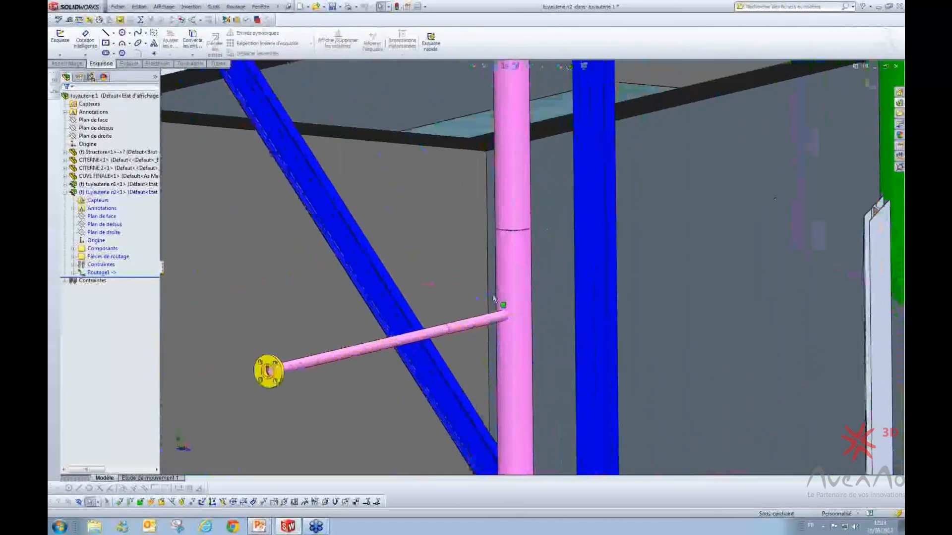
pyautogui.scroll(1, 494, 299)
pyautogui.scroll(2, 494, 300)
# - Turn off the standard pipe length in Routage1's routing properties and rebuild the route by reopening and closing it
pyautogui.rightClick(99, 272)
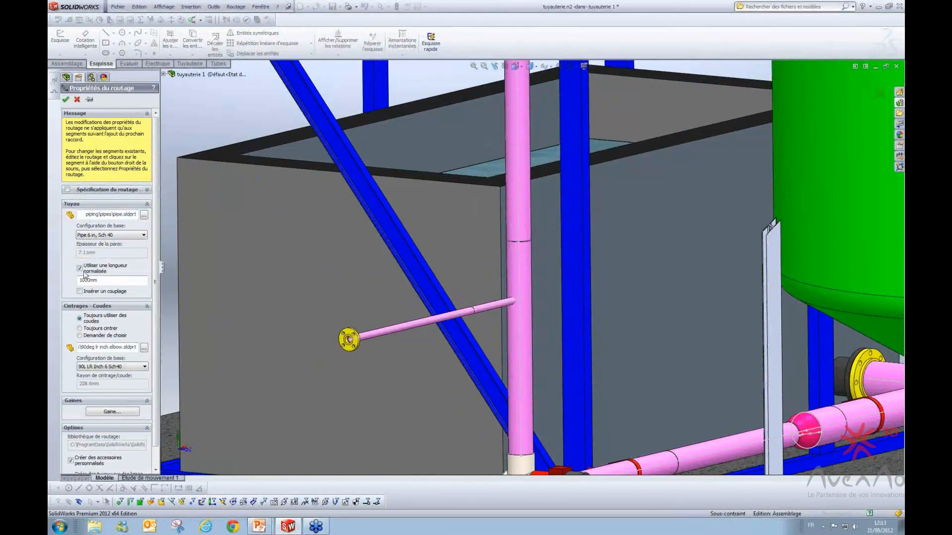
pyautogui.click(82, 271)
pyautogui.click(66, 100)
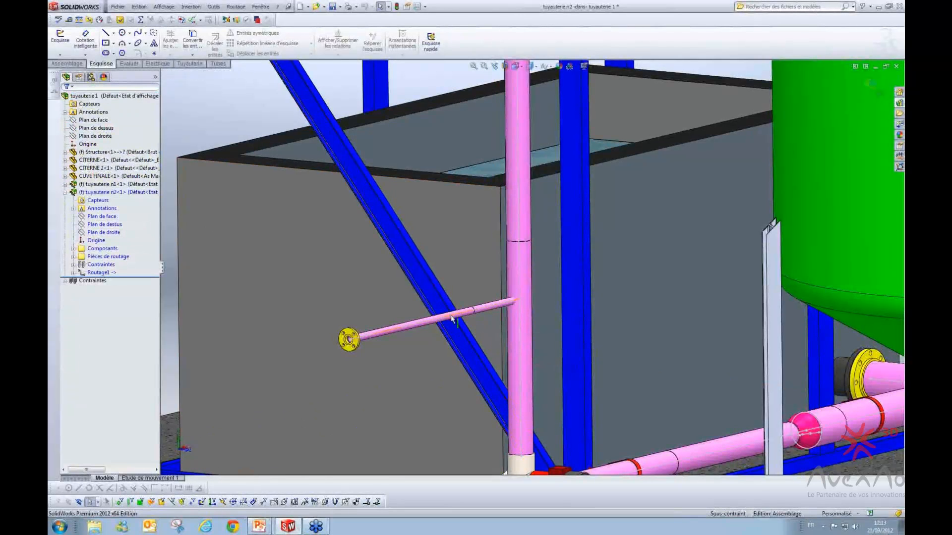
pyautogui.rightClick(469, 313)
pyautogui.click(488, 362)
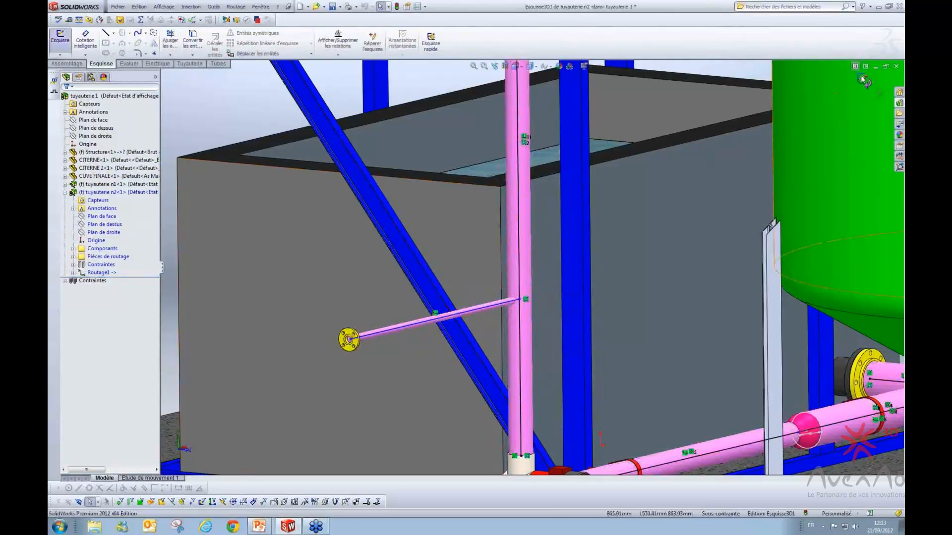
pyautogui.click(863, 79)
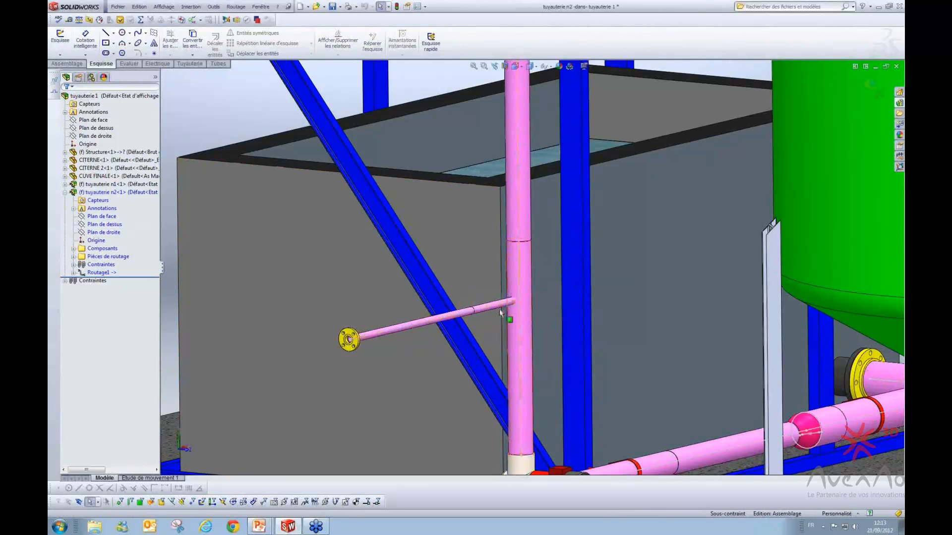
# - Delete the small branch line and its flange from the tuyauterie n2 route and close the route
pyautogui.scroll(-1, 498, 310)
pyautogui.scroll(-3, 501, 312)
pyautogui.rightClick(509, 296)
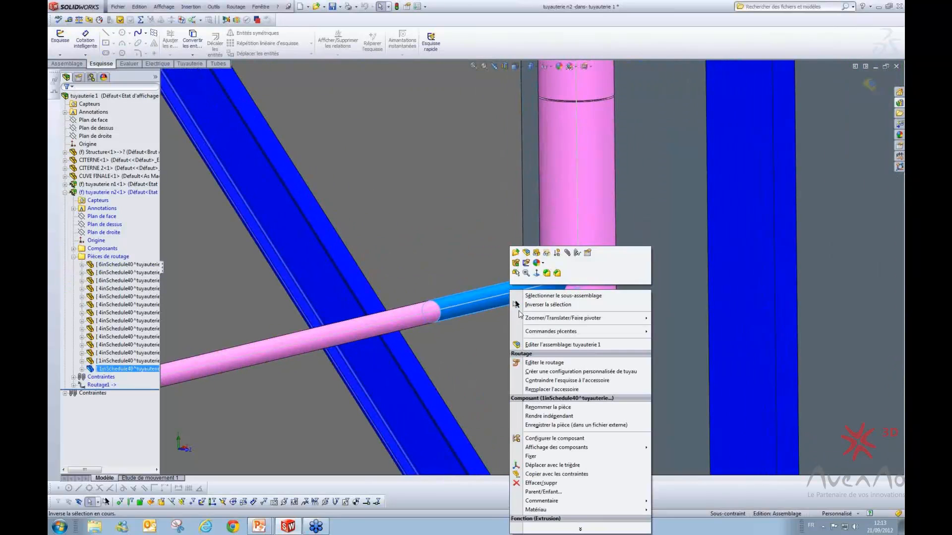
pyautogui.click(544, 363)
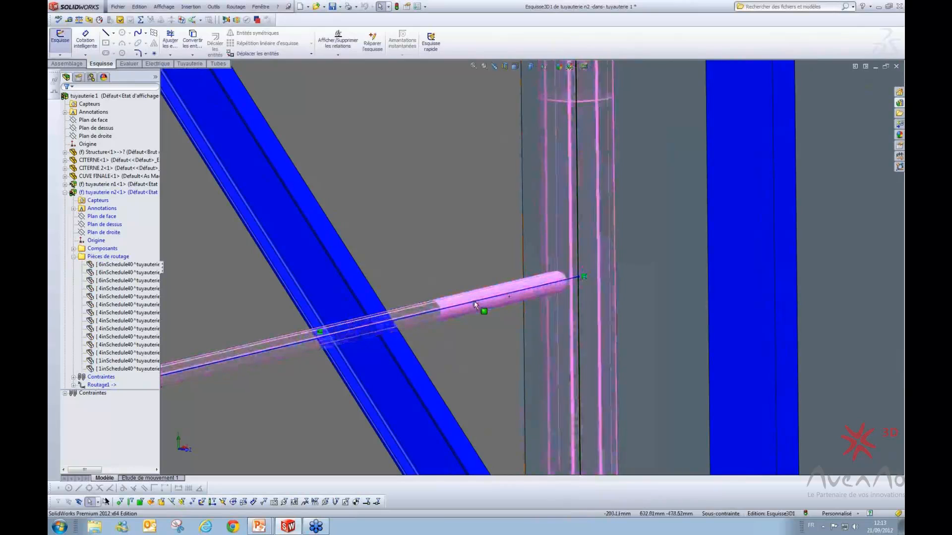
pyautogui.click(404, 318)
pyautogui.press('Delete')
pyautogui.scroll(4, 437, 337)
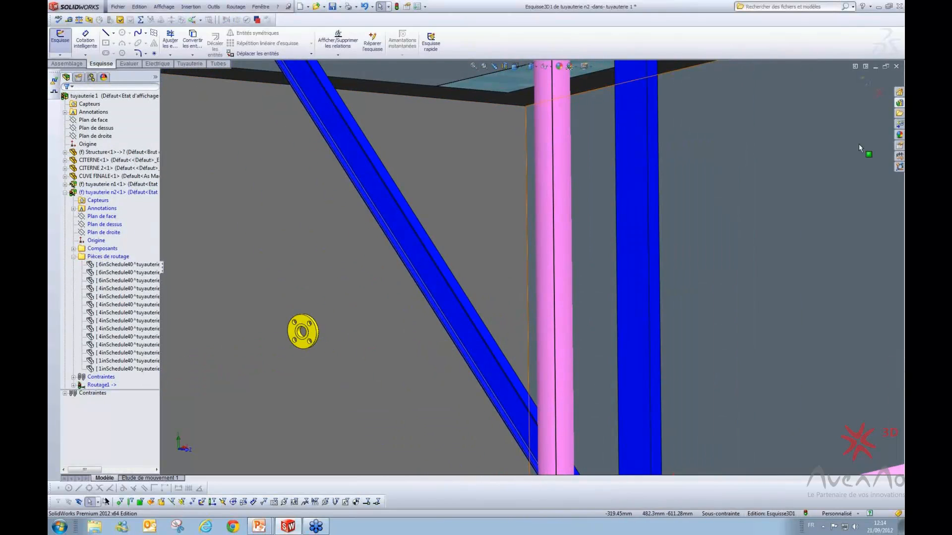
pyautogui.click(862, 84)
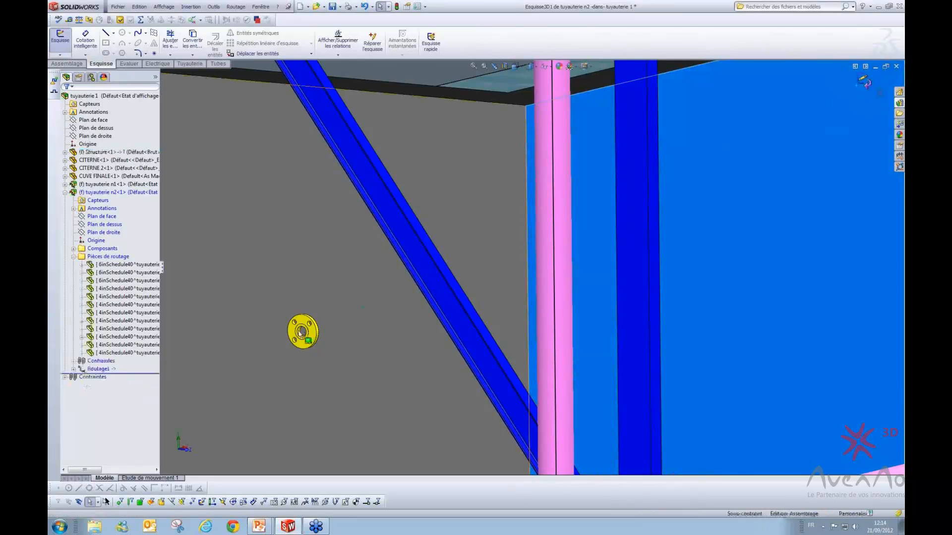
pyautogui.scroll(3, 559, 292)
pyautogui.scroll(-3, 560, 291)
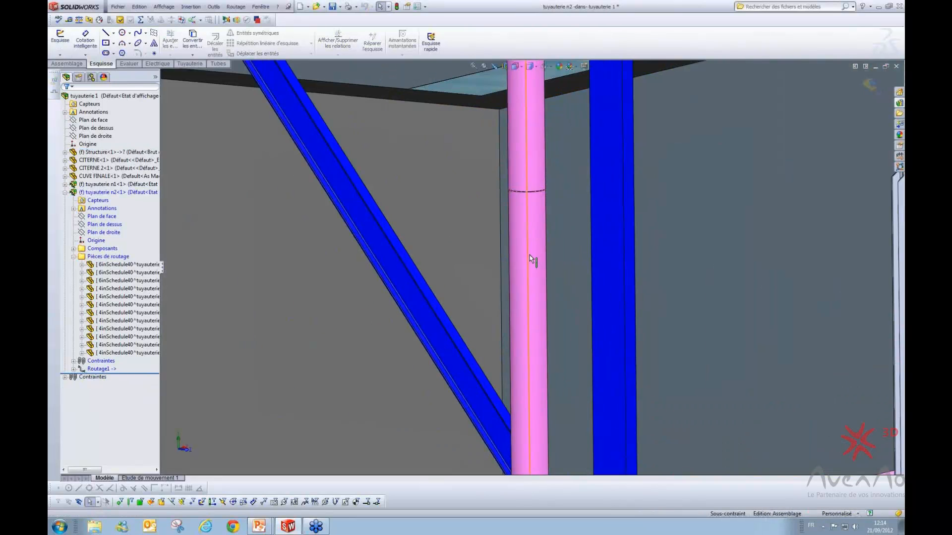
# - Leave tuyauterie n2 and open the tuyauterie n1 route for editing from its short pipe at the green tank's side flange
pyautogui.scroll(6, 612, 160)
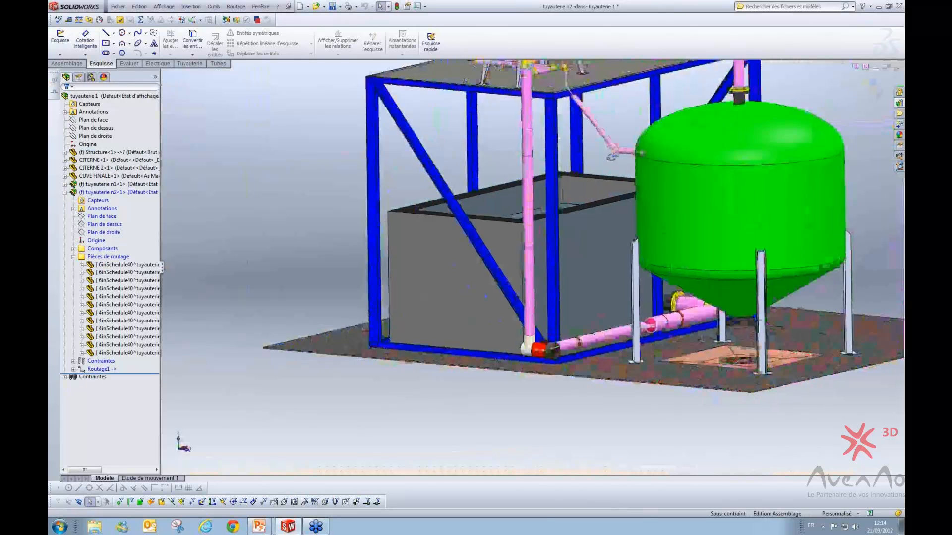
pyautogui.moveTo(612, 160); pyautogui.dragTo(653, 151, button='middle')
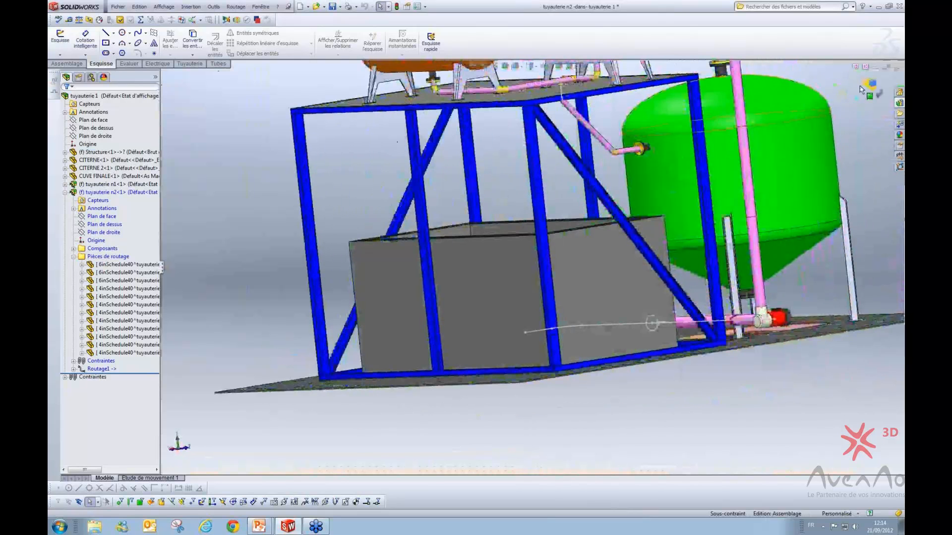
pyautogui.scroll(-3, 647, 146)
pyautogui.rightClick(563, 206)
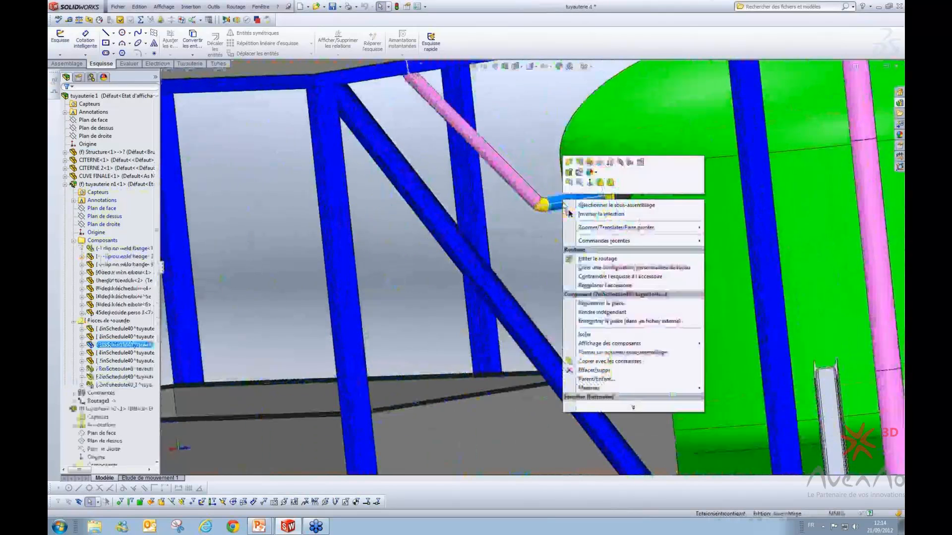
pyautogui.click(594, 250)
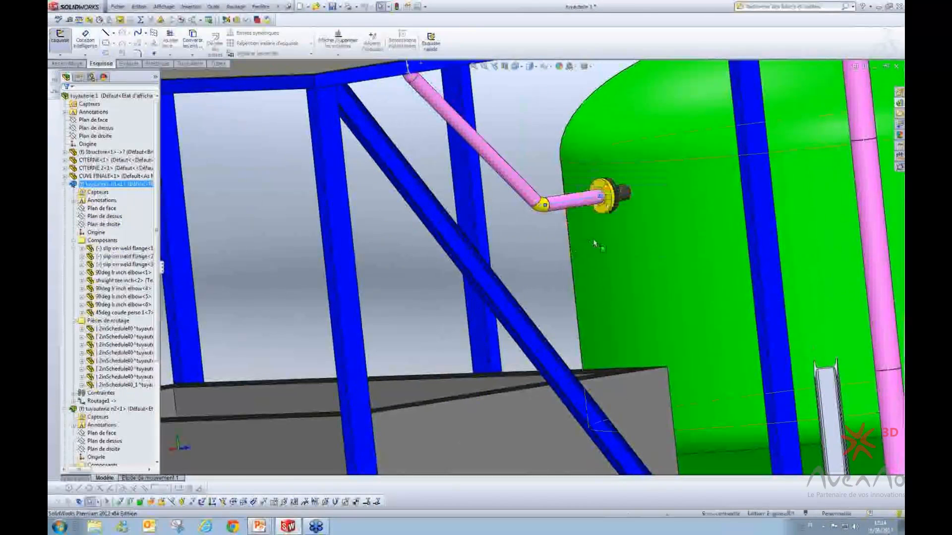
pyautogui.scroll(3, 642, 173)
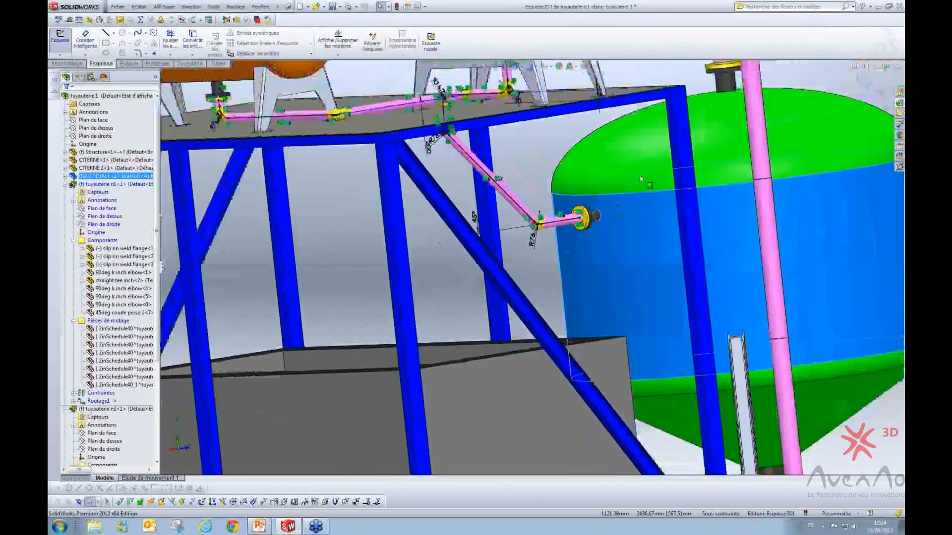
# - Sketch a vertical branch line upward from the centreline of the short horizontal pipe at the green tank's side flange
pyautogui.click(506, 213)
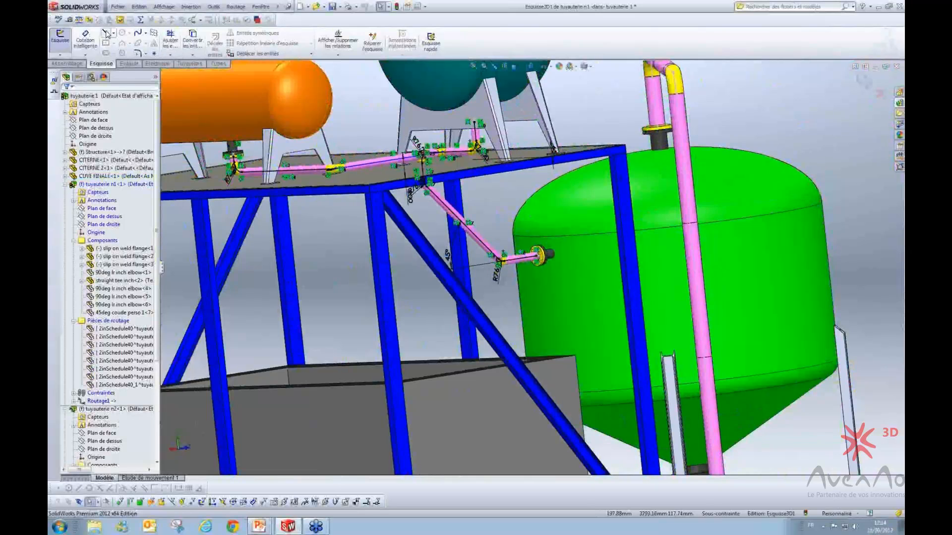
pyautogui.scroll(-4, 516, 211)
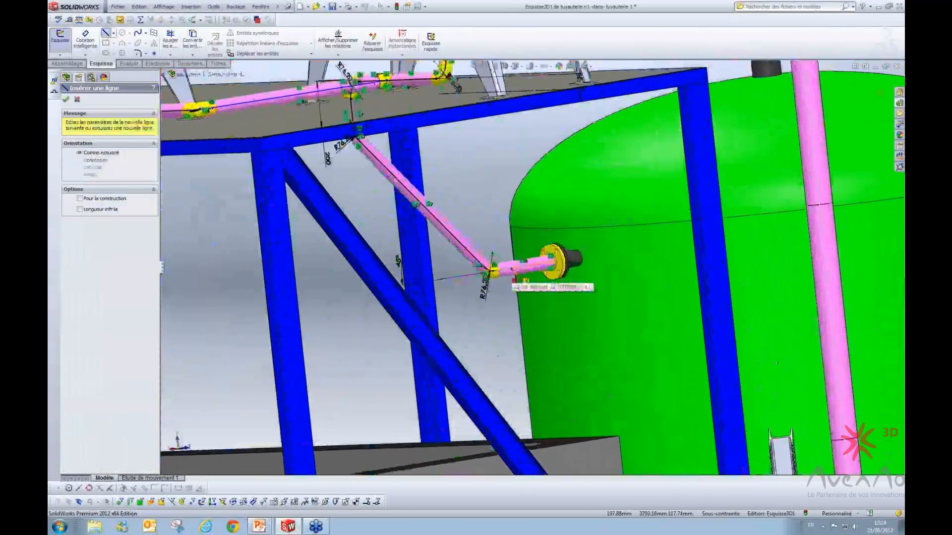
pyautogui.click(506, 211)
pyautogui.click(500, 159)
pyautogui.press('Escape')
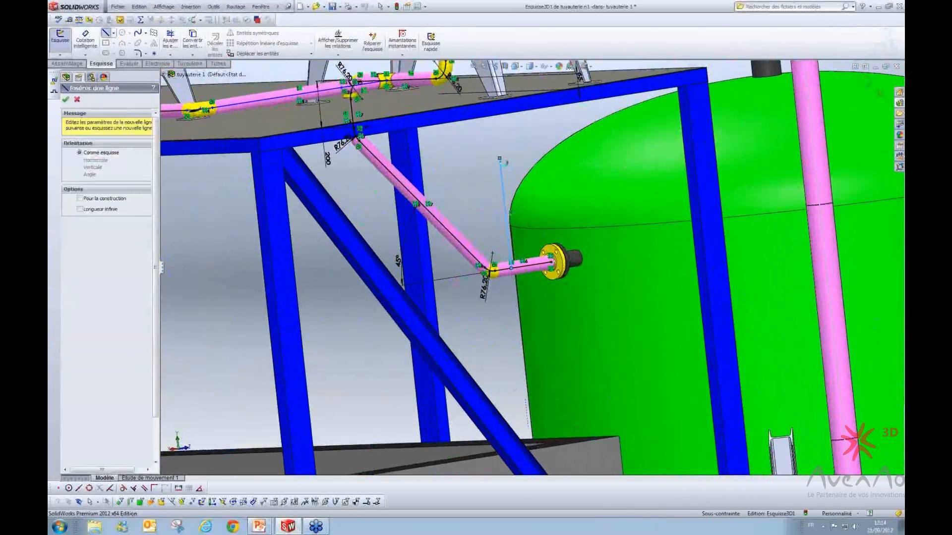
# - Add a slip on weld flange, configuration Slip On Flange 150-NPS1, at the upper end of the vertical branch line
pyautogui.click(899, 103)
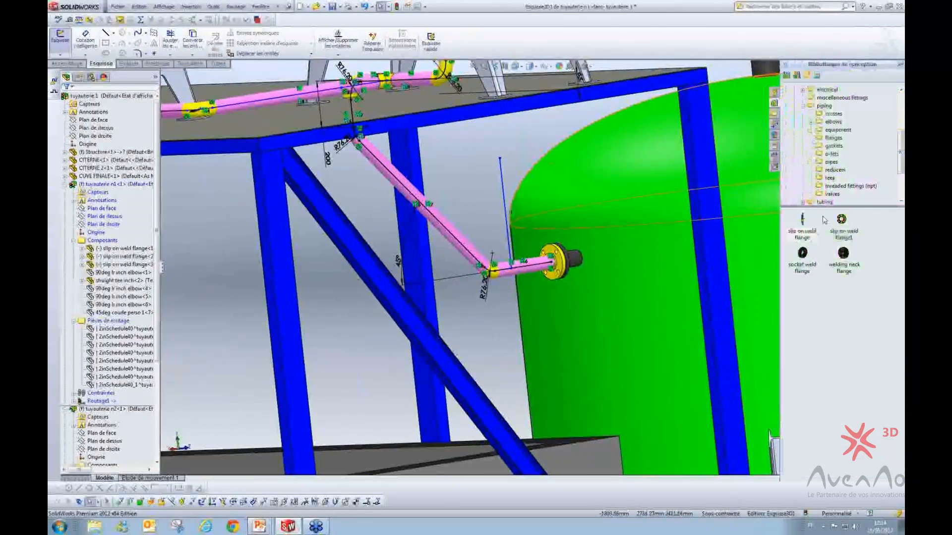
pyautogui.moveTo(803, 224)
pyautogui.mouseDown()
pyautogui.moveTo(563, 190)
pyautogui.moveTo(500, 157)
pyautogui.mouseUp()
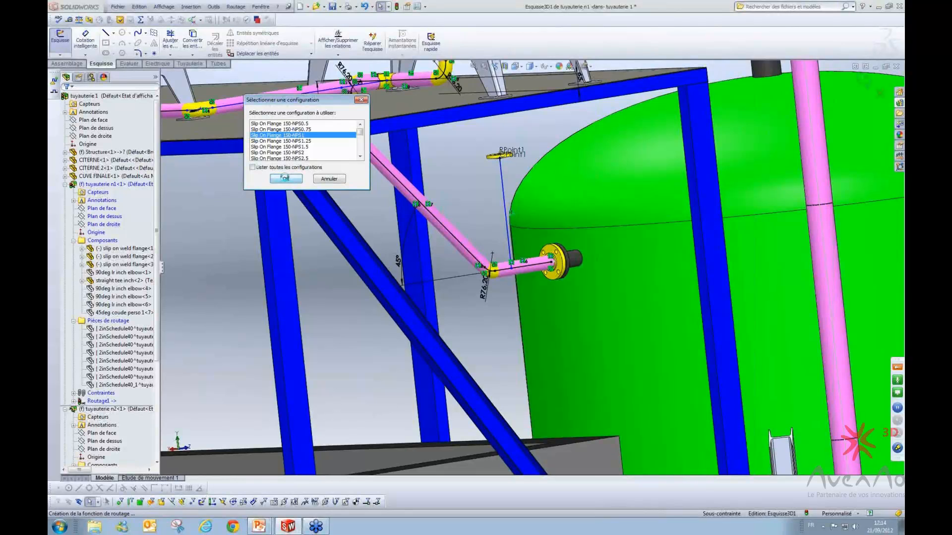
pyautogui.click(287, 180)
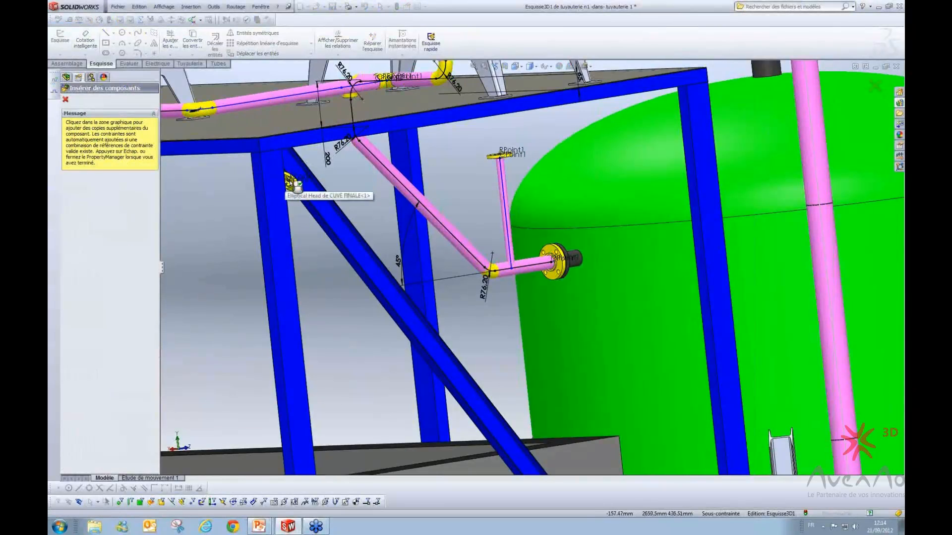
# - Apply a Piquage at the point where the branch line meets the short horizontal pipe and close the tuyauterie n1 route sketch
pyautogui.scroll(-5, 531, 262)
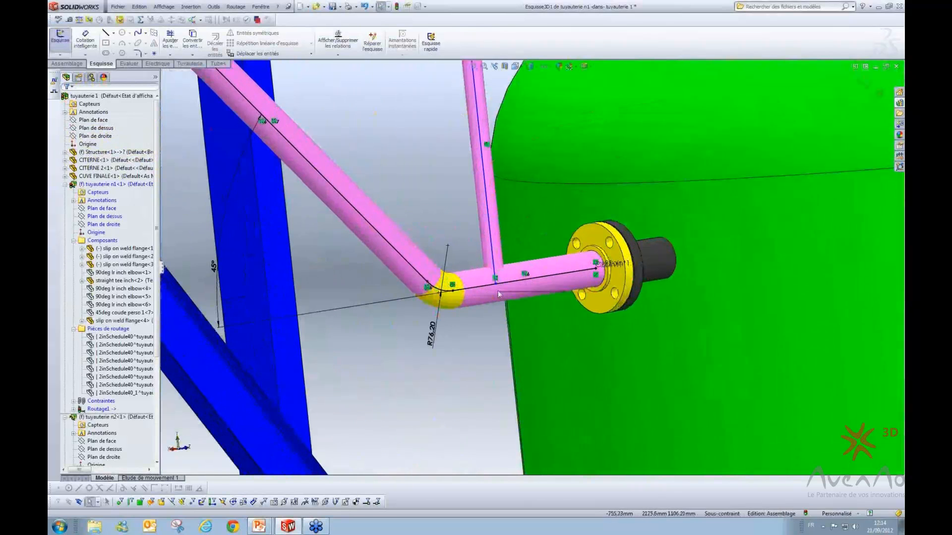
pyautogui.rightClick(498, 287)
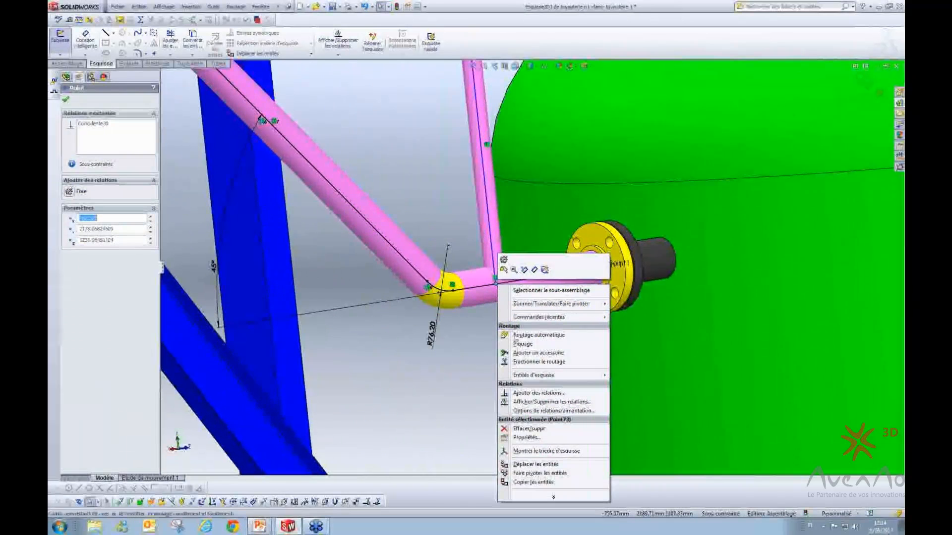
pyautogui.click(519, 344)
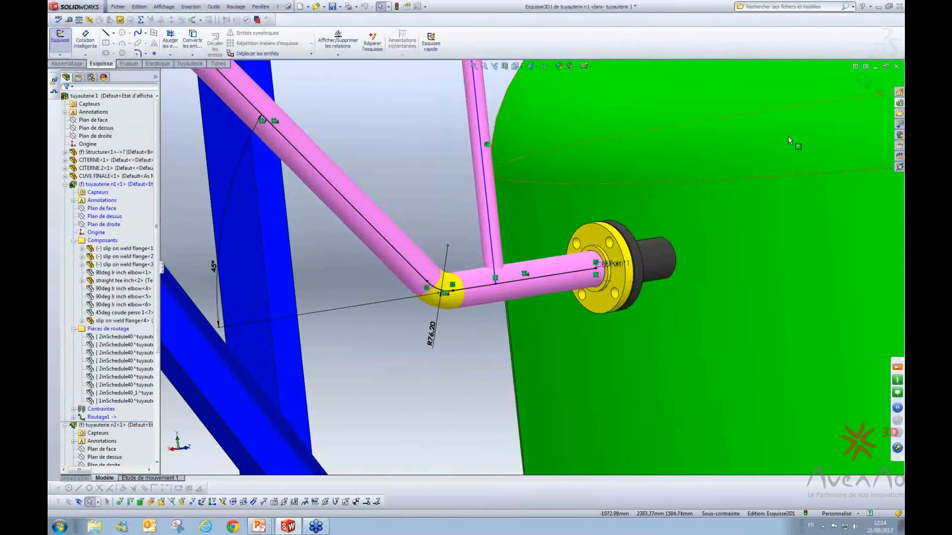
pyautogui.scroll(2, 792, 143)
pyautogui.click(869, 80)
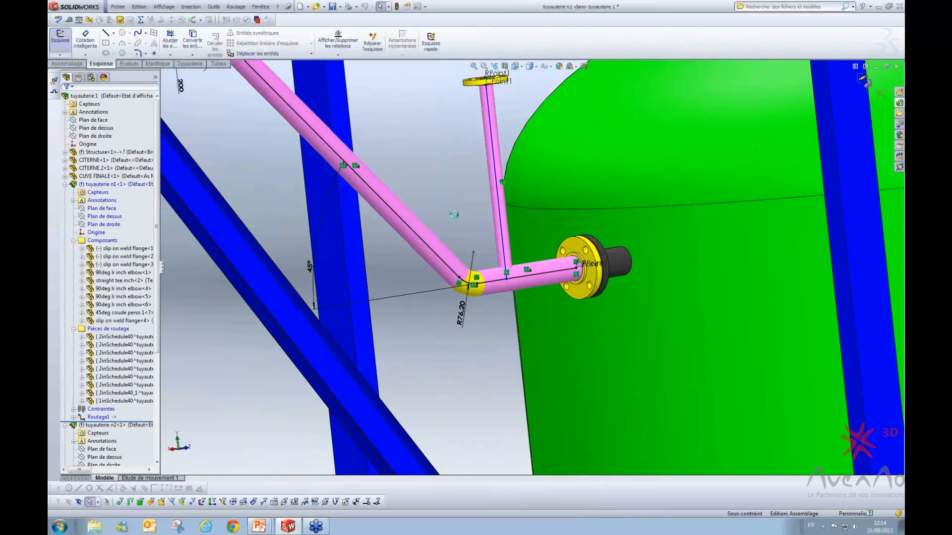
# - Hide the short horizontal pipe temporarily to examine the branch pipe's lower end, and restore it
pyautogui.scroll(-5, 532, 299)
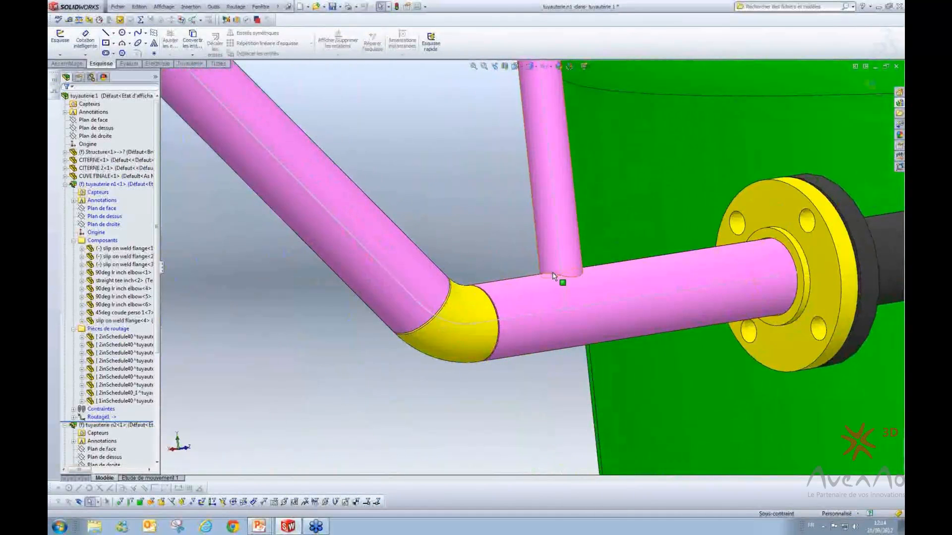
pyautogui.rightClick(546, 294)
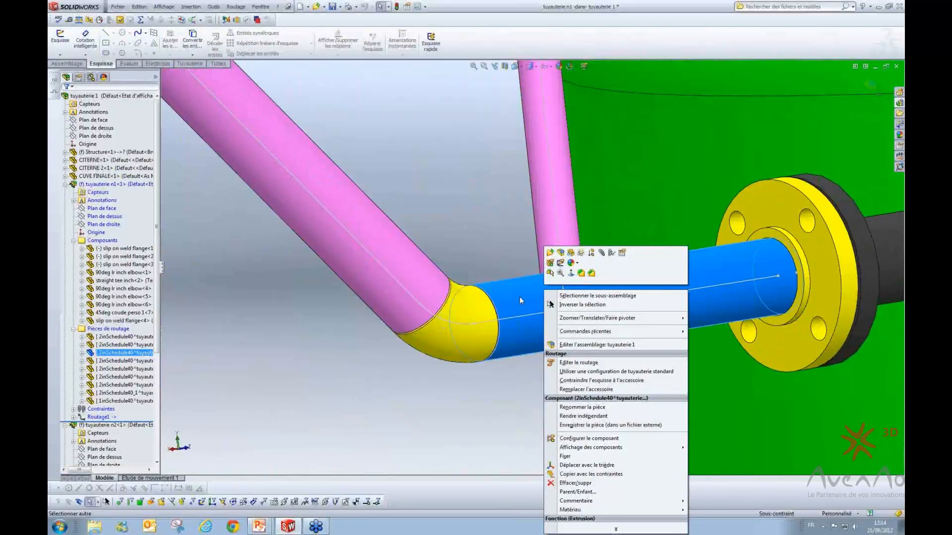
pyautogui.click(571, 254)
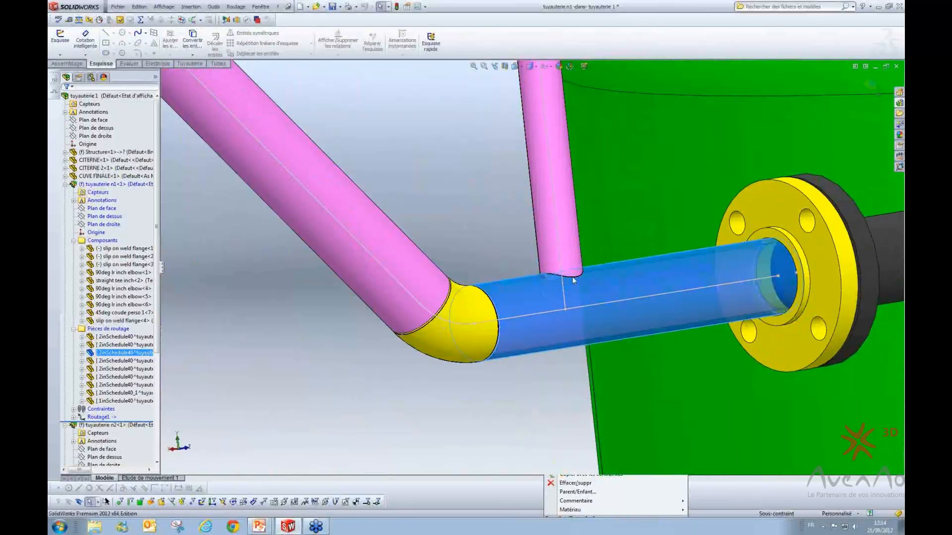
pyautogui.moveTo(565, 279); pyautogui.dragTo(543, 314, button='middle')
pyautogui.scroll(-5, 543, 315)
pyautogui.scroll(3, 551, 277)
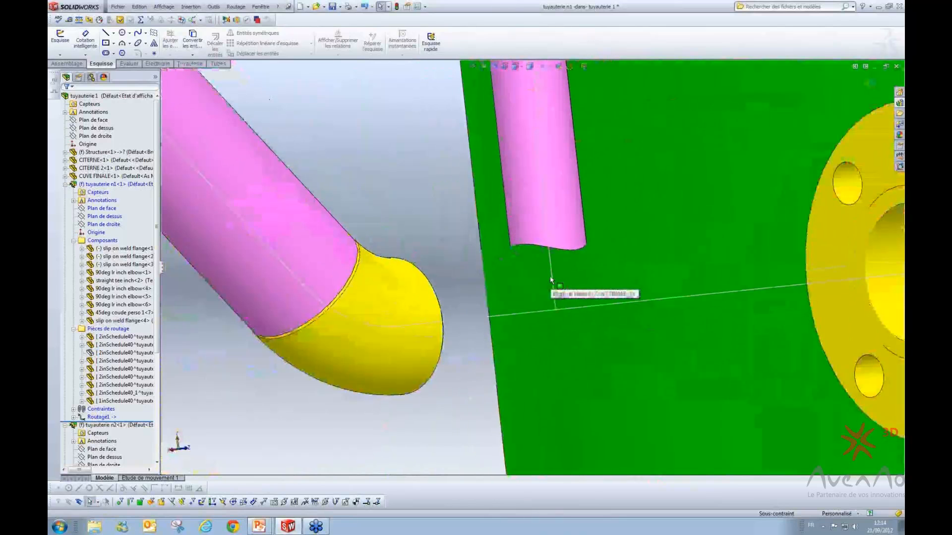
pyautogui.hotkey('ctrl', 'z')
# - Hide the vertical branch pipe temporarily to examine the horizontal pipe's wall at the junction, and restore the branch pipe
pyautogui.rightClick(553, 203)
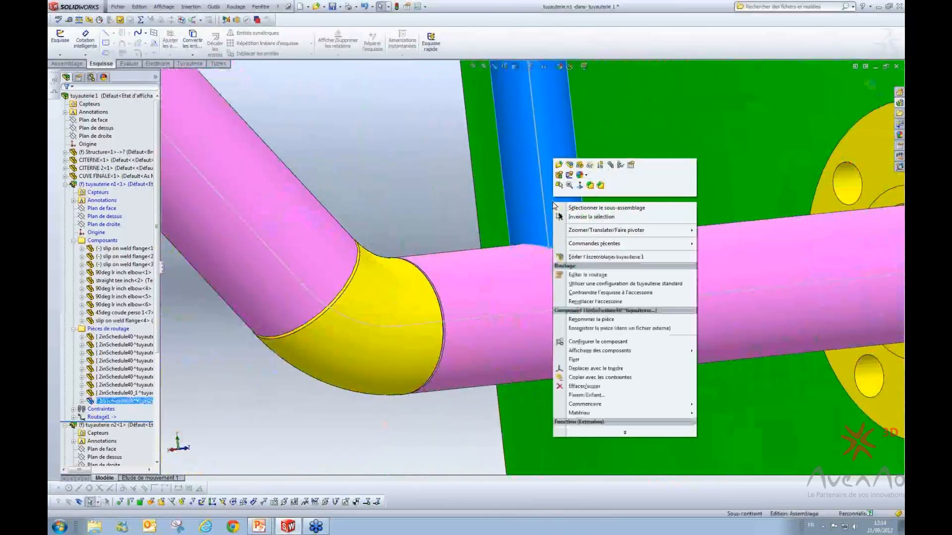
pyautogui.click(580, 166)
pyautogui.moveTo(571, 237); pyautogui.dragTo(569, 268, button='middle')
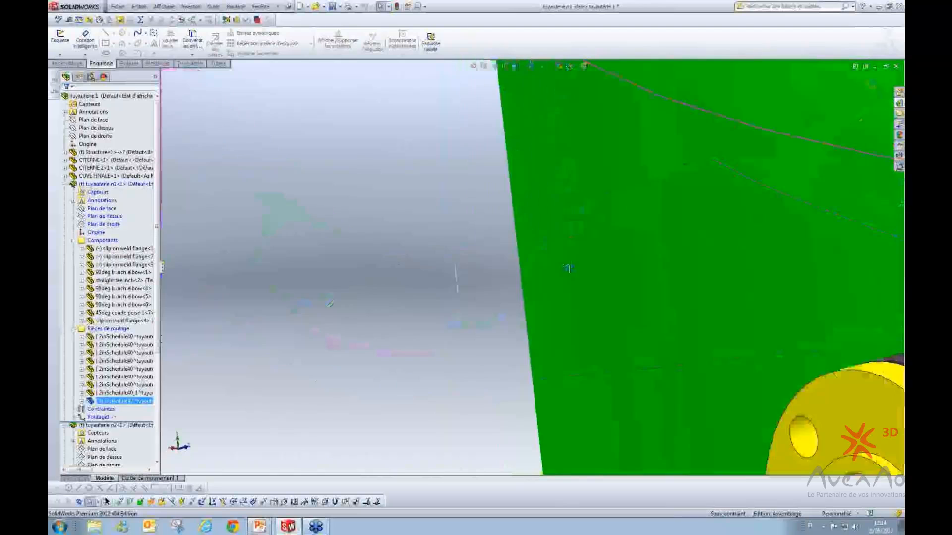
pyautogui.scroll(3, 569, 268)
pyautogui.scroll(-2, 491, 387)
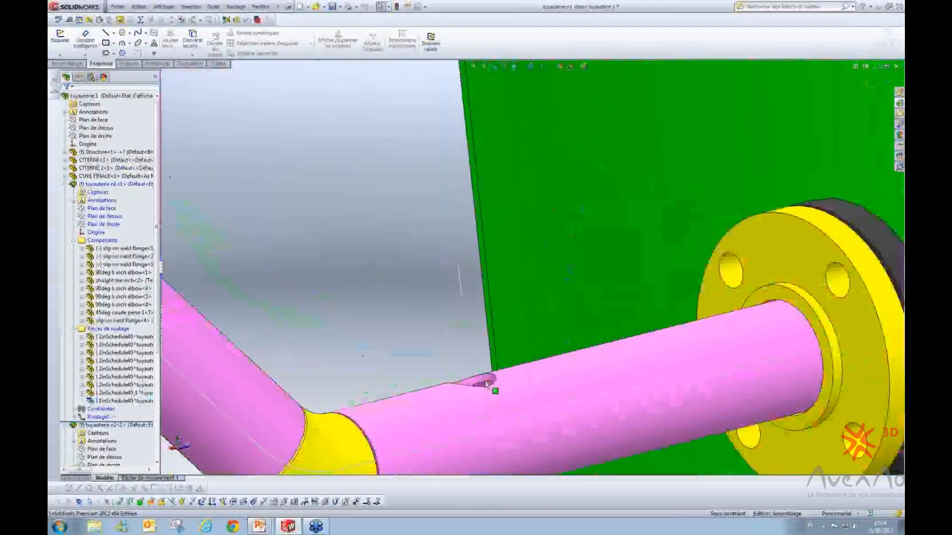
pyautogui.scroll(-4, 487, 384)
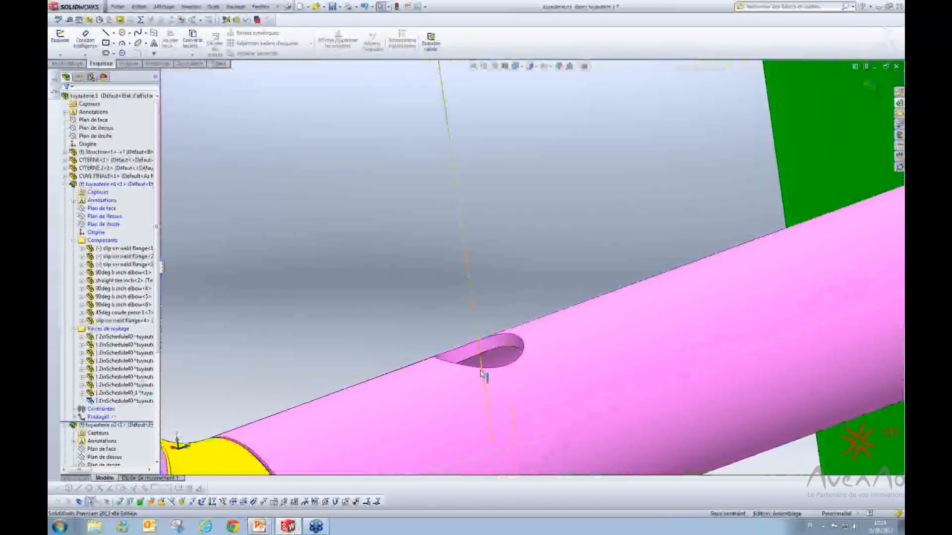
pyautogui.scroll(3, 484, 377)
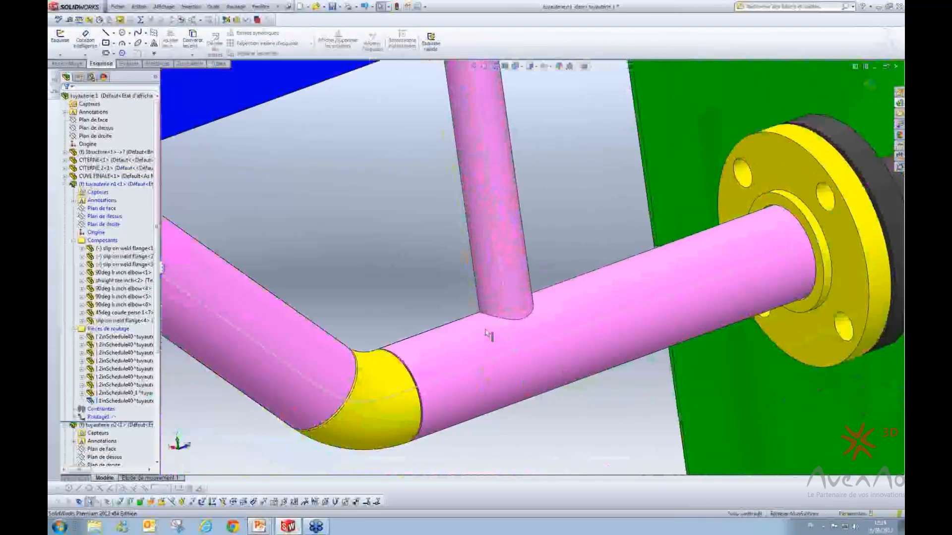
pyautogui.scroll(3, 486, 331)
# - Leave tuyauterie n1 and open the tuyauterie n2 route for editing from its long horizontal pipe above the green tank
pyautogui.moveTo(488, 321); pyautogui.dragTo(484, 236, button='middle')
pyautogui.scroll(5, 547, 293)
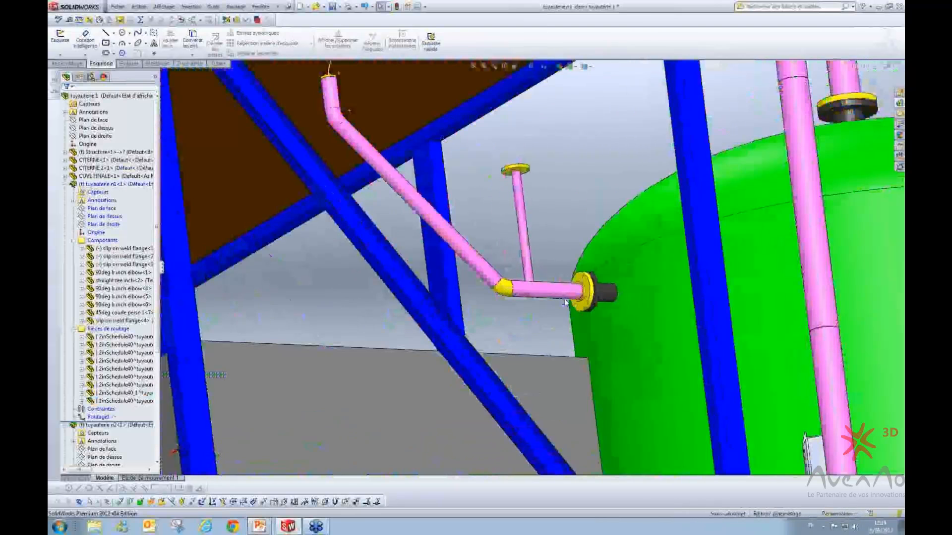
pyautogui.scroll(3, 566, 303)
pyautogui.scroll(5, 656, 329)
pyautogui.scroll(-8, 670, 204)
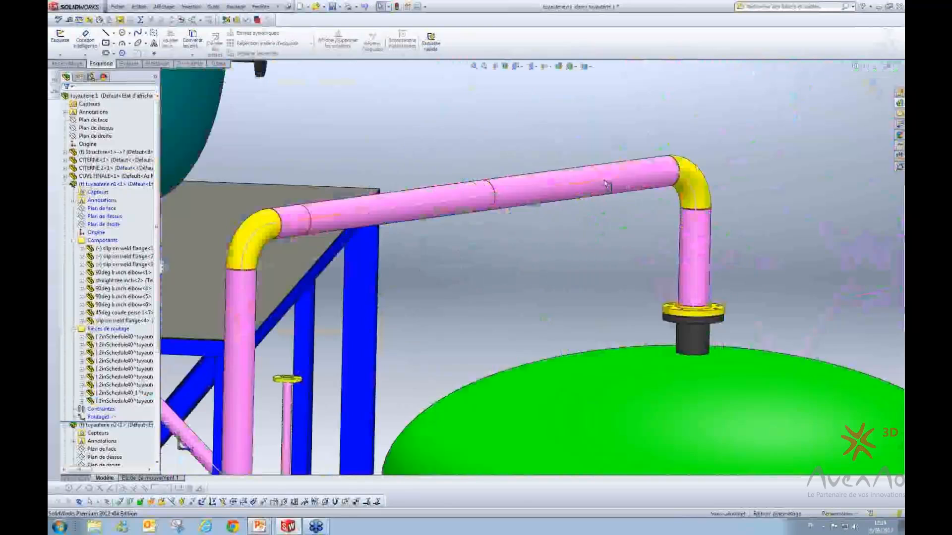
pyautogui.rightClick(604, 178)
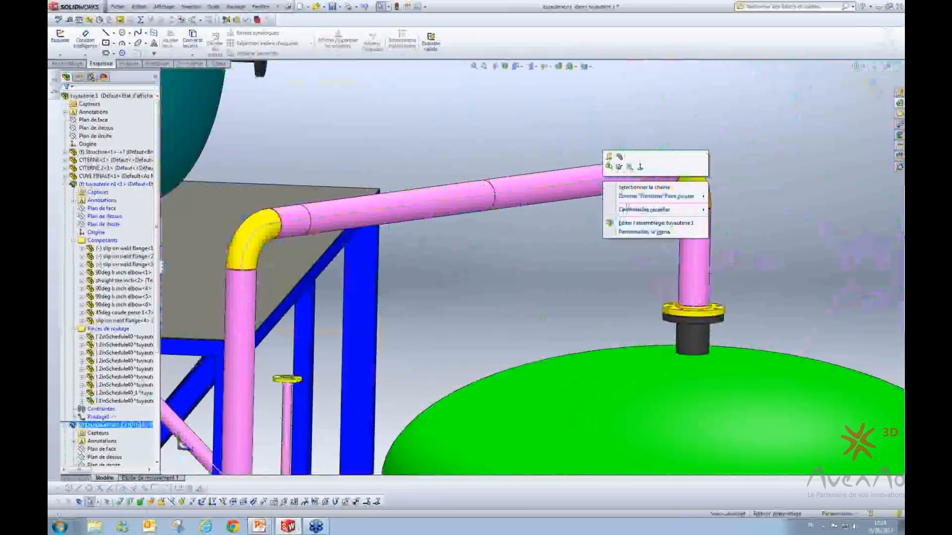
pyautogui.click(620, 168)
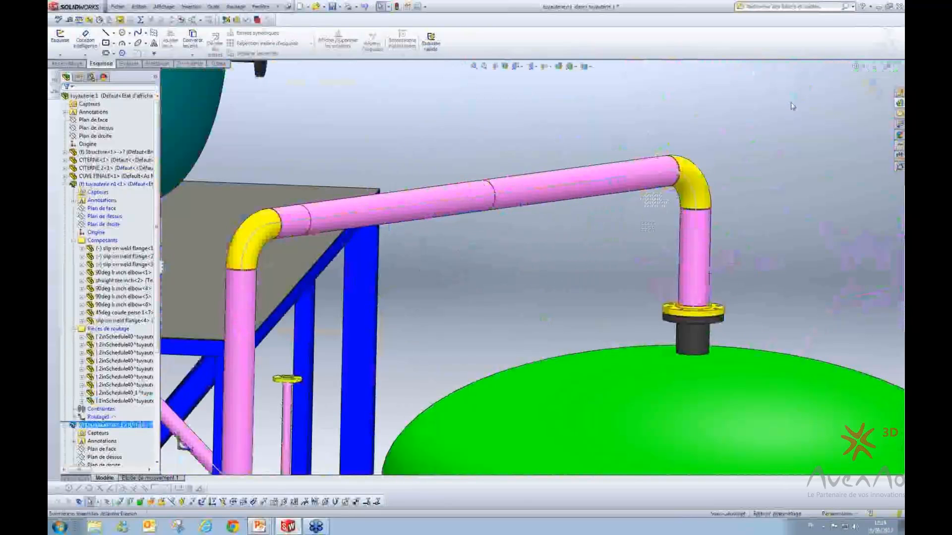
pyautogui.rightClick(606, 186)
pyautogui.click(632, 231)
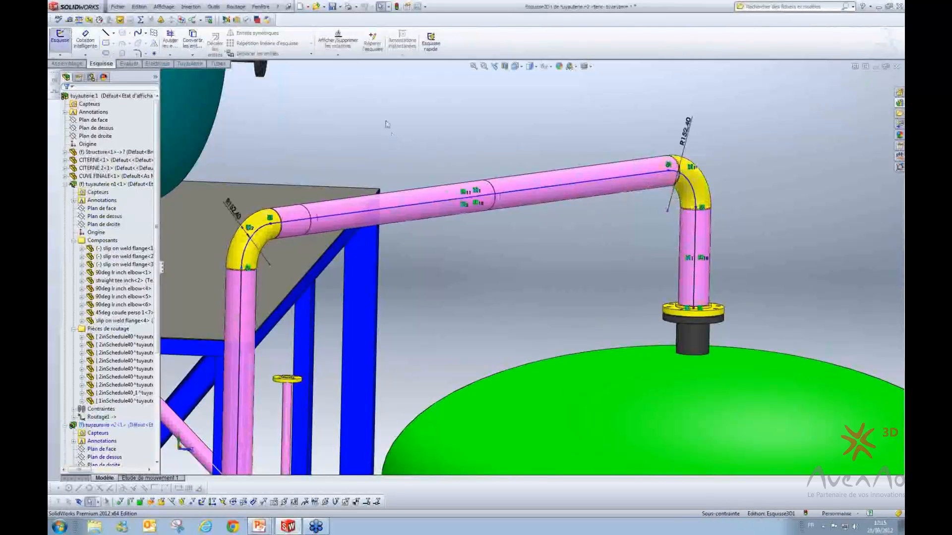
# - Sketch a vertical branch line upward from the centreline of tuyauterie n2's long horizontal pipe above the green tank
pyautogui.click(112, 33)
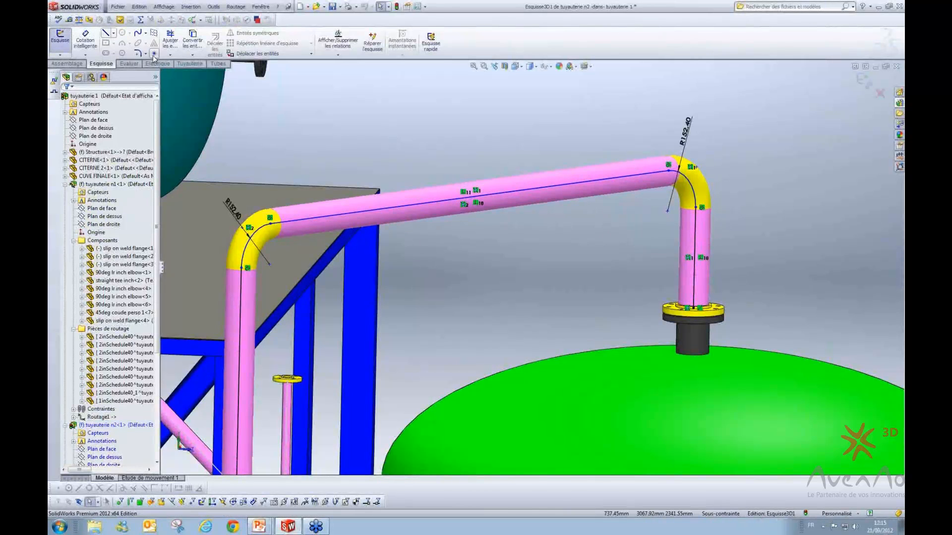
pyautogui.click(106, 33)
pyautogui.click(541, 187)
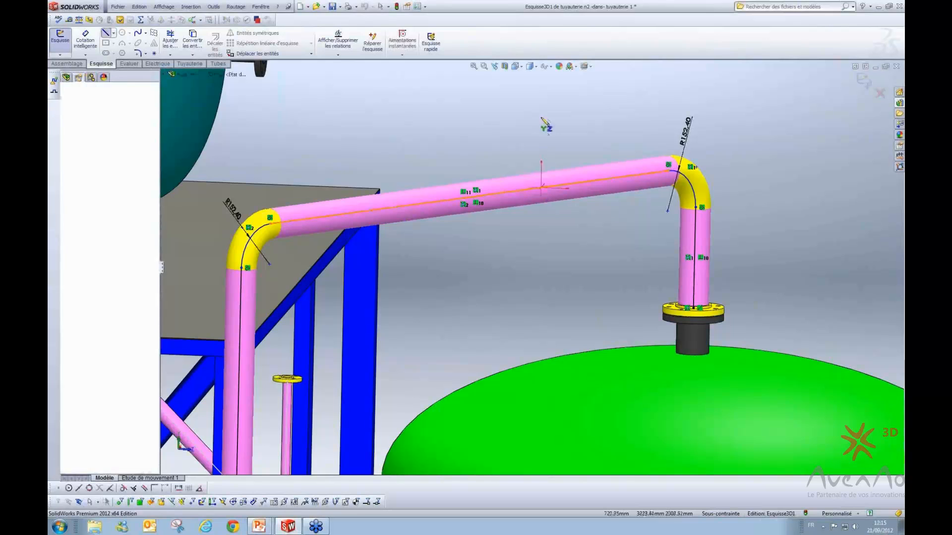
pyautogui.click(542, 99)
pyautogui.press('Escape')
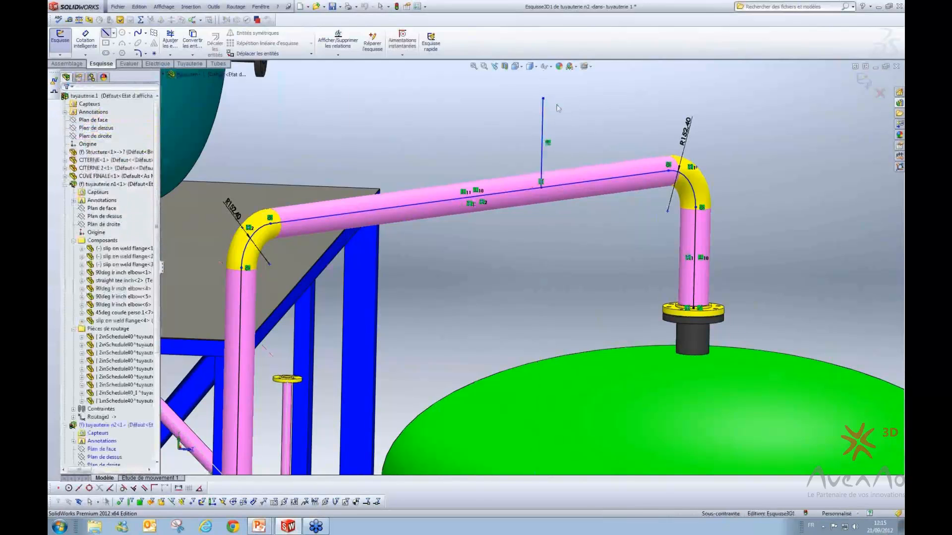
# - Place a slip on weld flange with configuration Slip On Flange 150-NPS1 on the free end of tuyauterie n2's new branch line
pyautogui.click(899, 118)
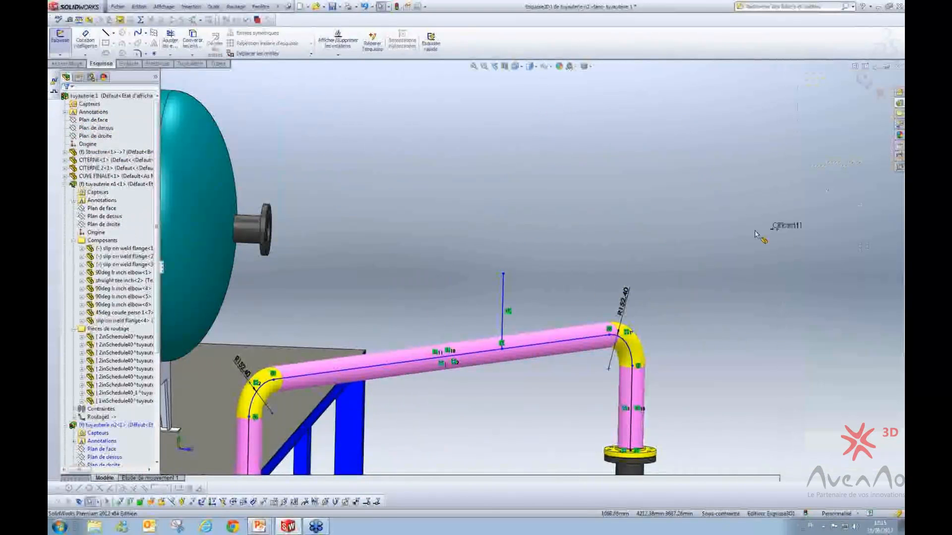
pyautogui.moveTo(502, 272); pyautogui.dragTo(503, 275)
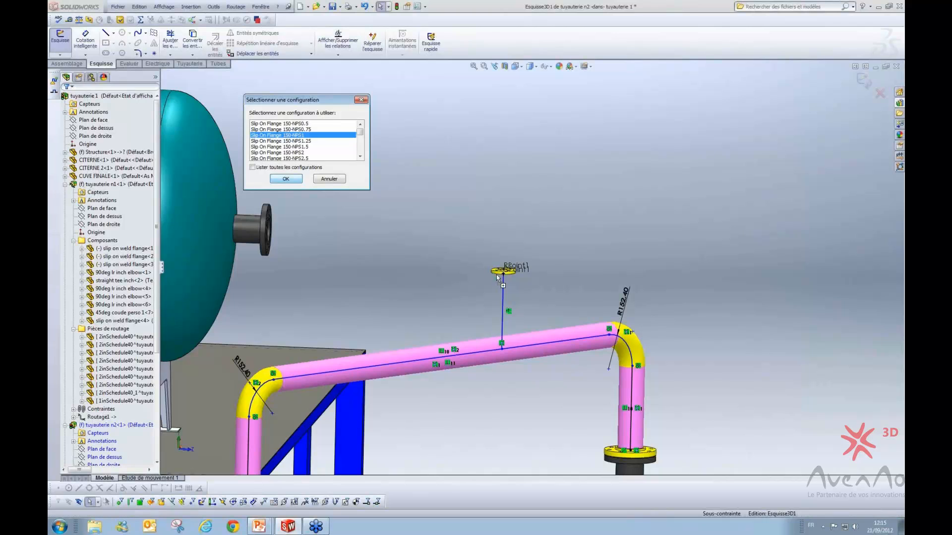
pyautogui.press('Return')
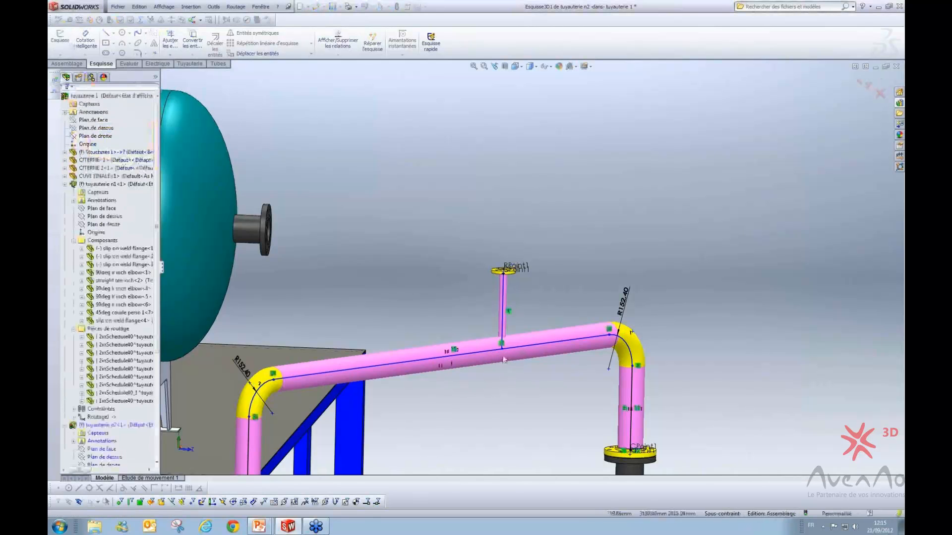
# - Apply a Piquage at the base point of tuyauterie n2's branch line and close the route sketch
pyautogui.scroll(-5, 503, 353)
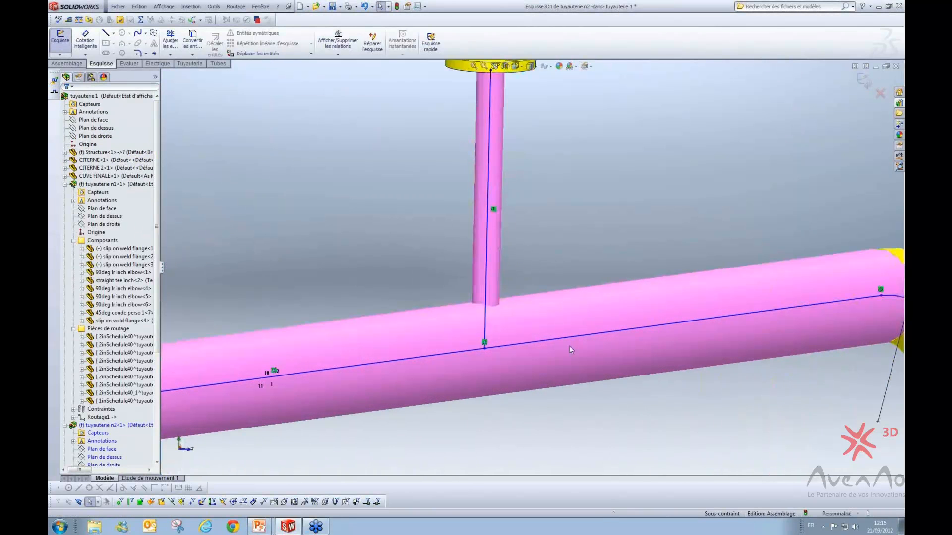
pyautogui.rightClick(485, 349)
pyautogui.click(511, 378)
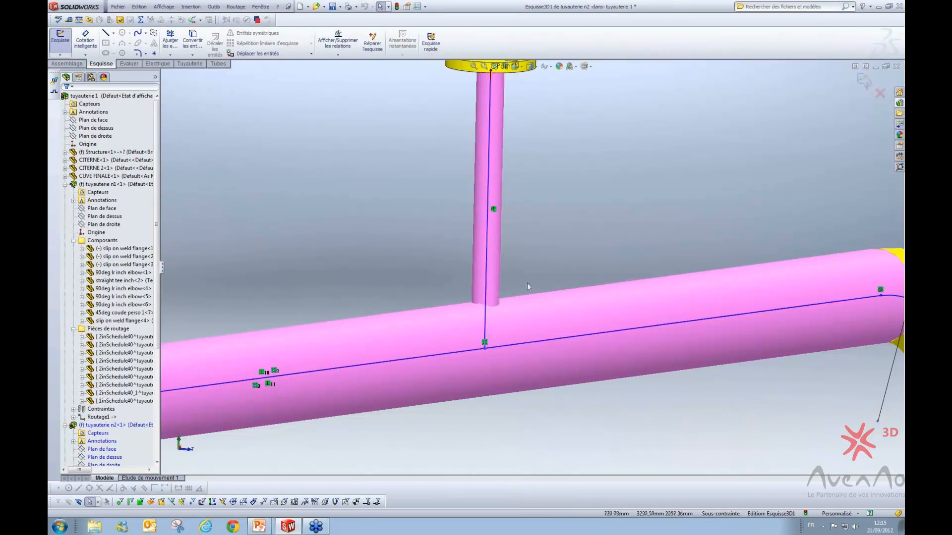
pyautogui.scroll(2, 531, 257)
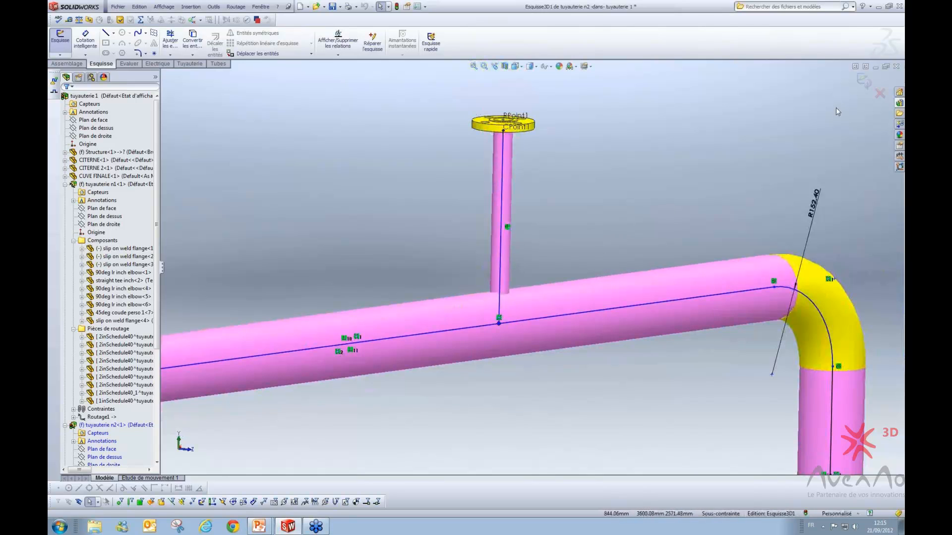
pyautogui.click(863, 81)
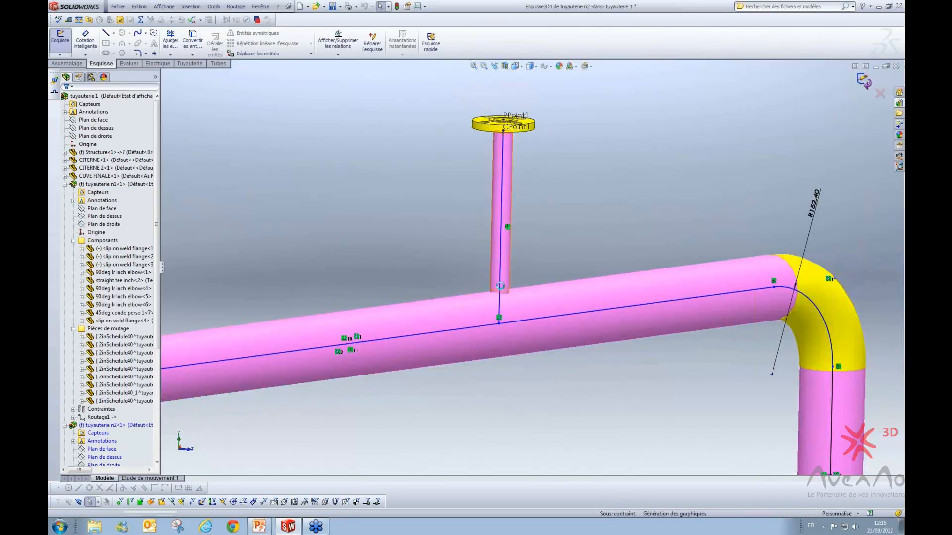
# - Examine the joint between the new branch and tuyauterie n2's long horizontal pipe, and the overall piping layout
pyautogui.scroll(-5, 502, 295)
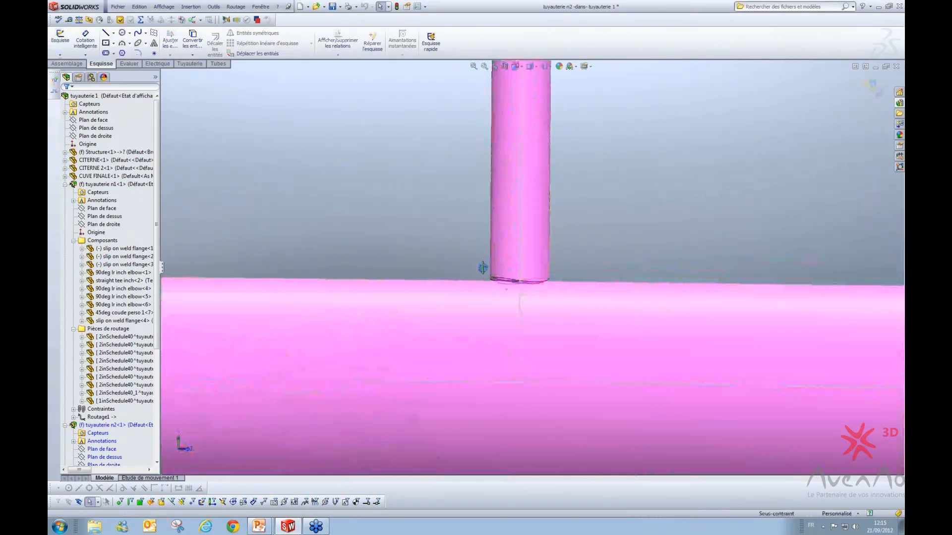
pyautogui.moveTo(482, 268); pyautogui.dragTo(506, 296, button='middle')
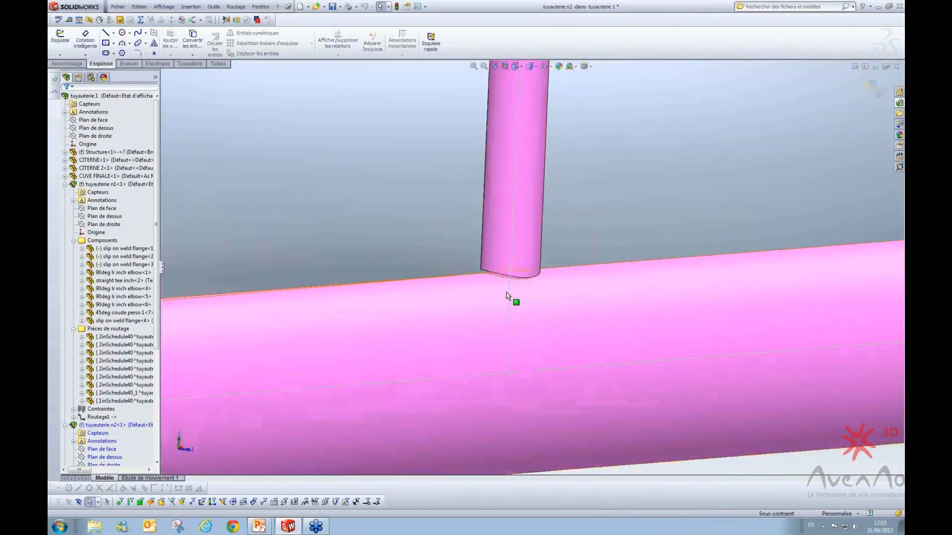
pyautogui.scroll(-2, 492, 263)
pyautogui.scroll(6, 472, 268)
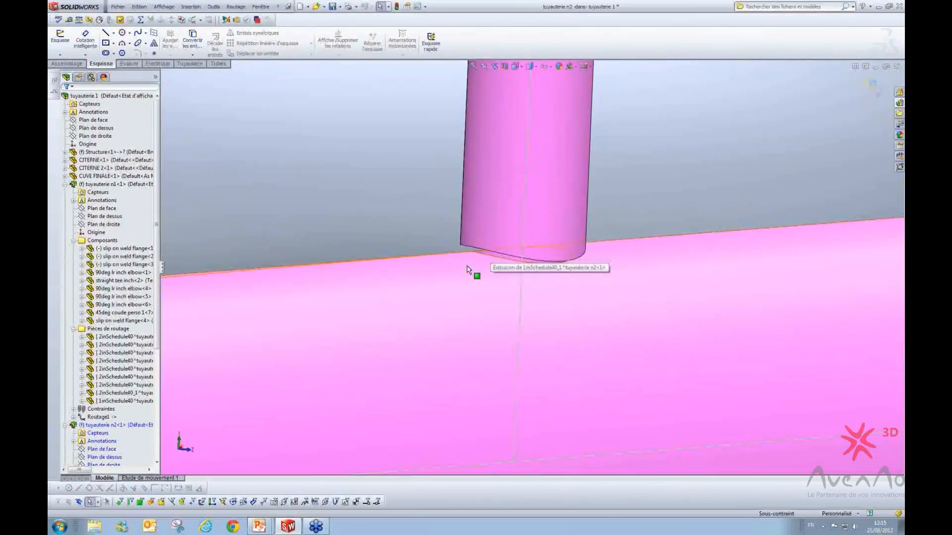
pyautogui.scroll(3, 399, 276)
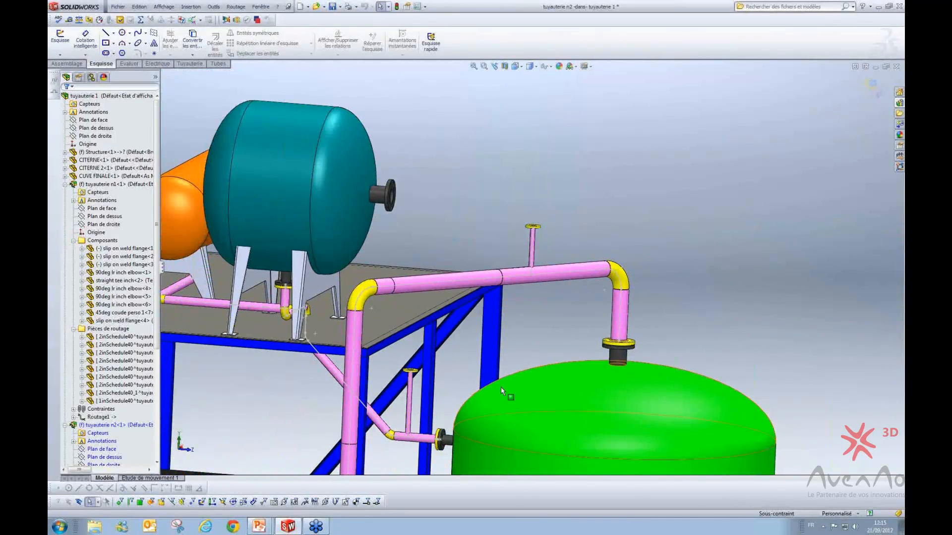
# - Open tuyauterie n2's route for editing from its lower pipe beside the elbow under the green tank
pyautogui.scroll(3, 545, 337)
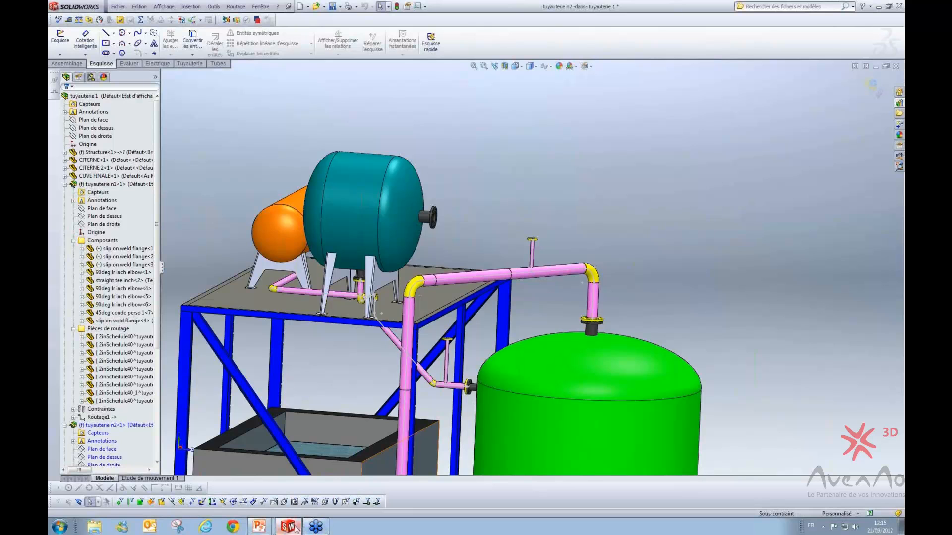
pyautogui.scroll(4, 540, 273)
pyautogui.moveTo(540, 273)
pyautogui.mouseDown(button='middle')
pyautogui.moveTo(531, 259)
pyautogui.moveTo(488, 372)
pyautogui.moveTo(521, 322)
pyautogui.moveTo(531, 271)
pyautogui.mouseUp(button='middle')
pyautogui.scroll(-3, 489, 373)
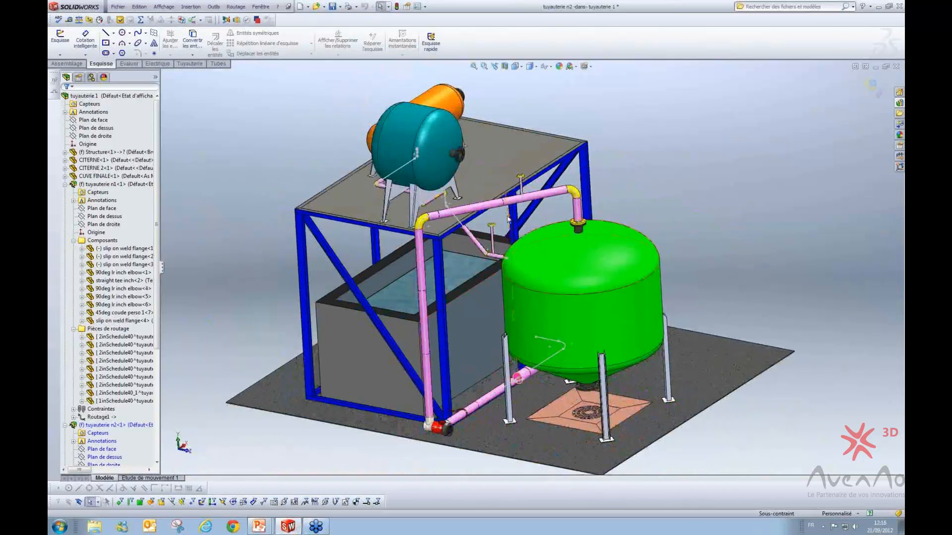
pyautogui.moveTo(508, 218); pyautogui.dragTo(419, 322, button='middle')
pyautogui.scroll(-5, 517, 336)
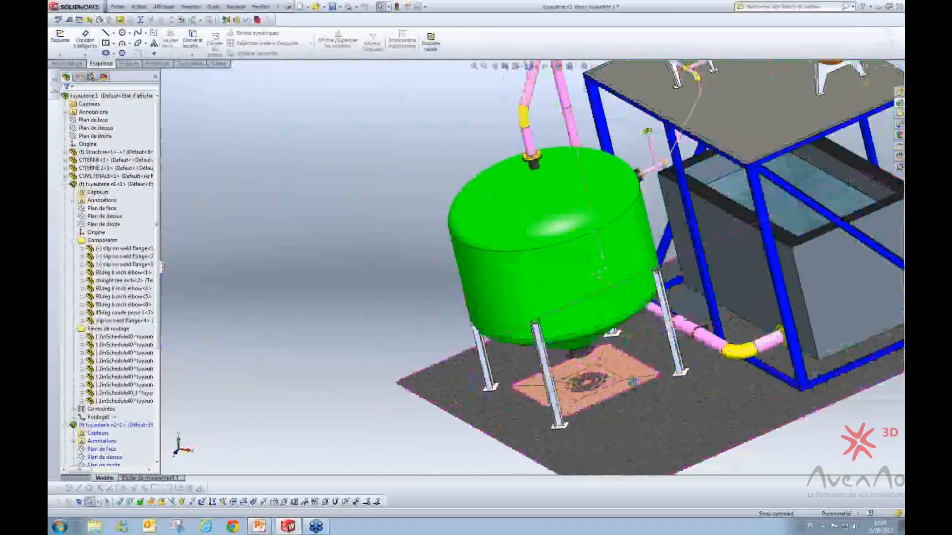
pyautogui.scroll(-8, 714, 343)
pyautogui.rightClick(613, 303)
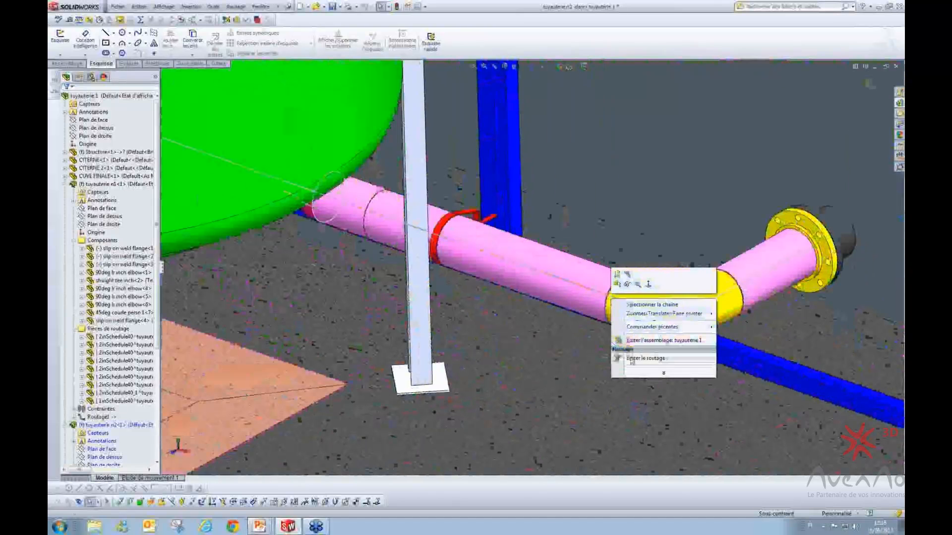
pyautogui.click(646, 358)
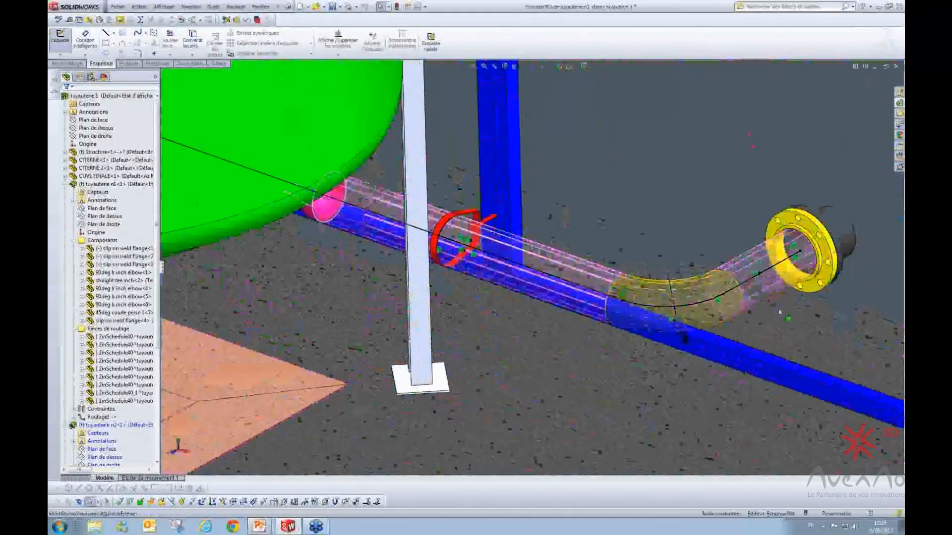
# - Browse the design library to the valves folder of the piping components
pyautogui.click(899, 104)
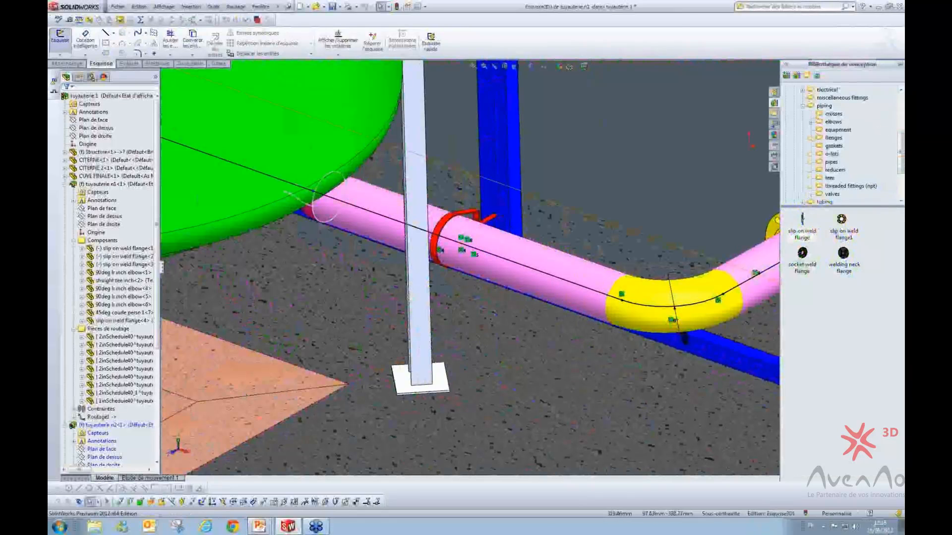
pyautogui.click(806, 107)
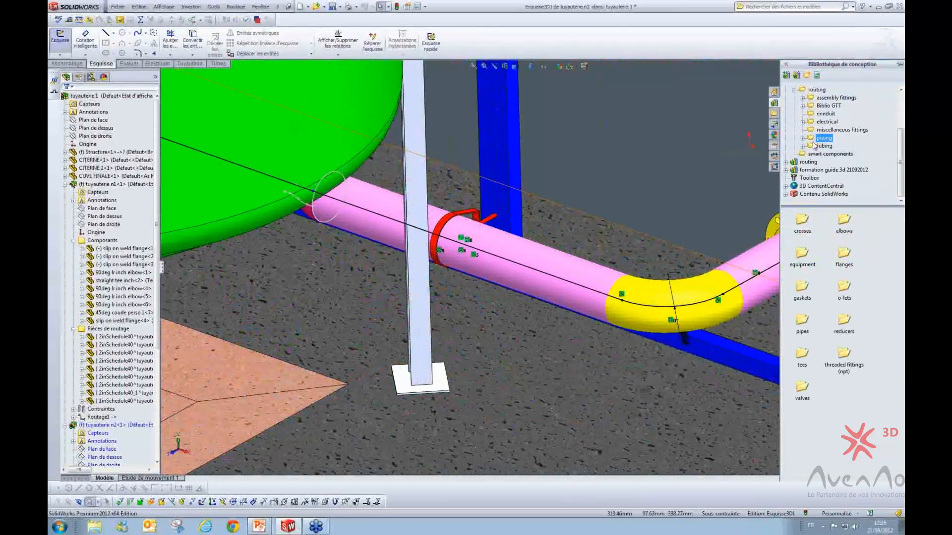
pyautogui.doubleClick(822, 138)
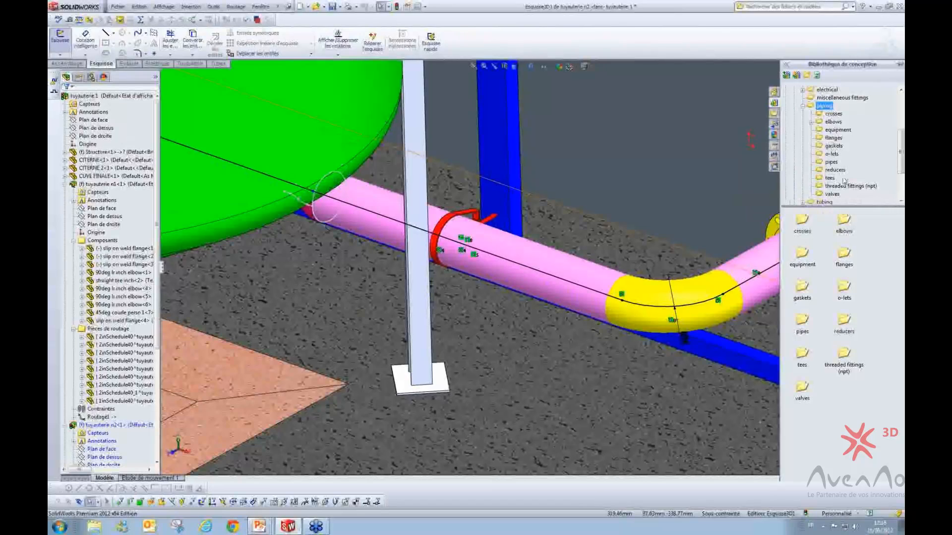
pyautogui.click(836, 195)
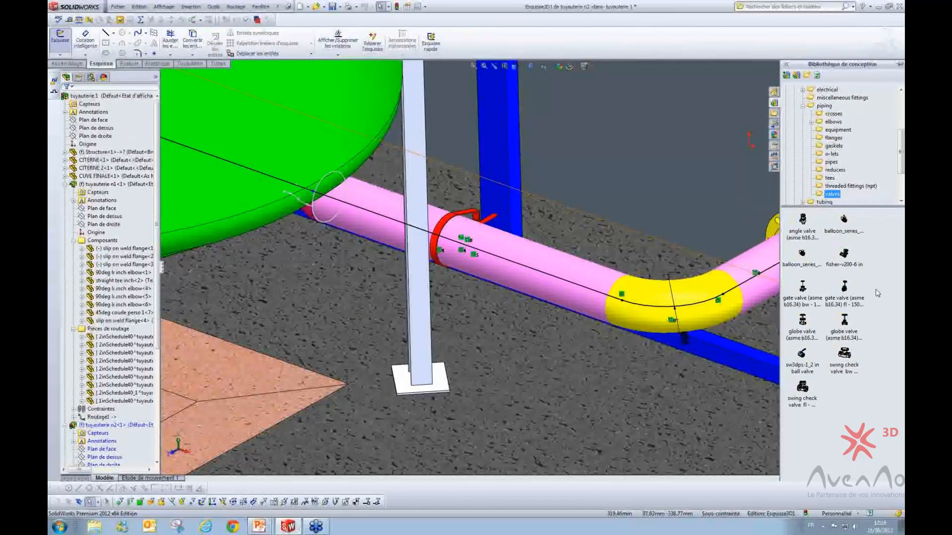
# - Place a rotated gate valve (asme b16.34) fl - 150 on tuyauterie n2's lower pipe between the red clamp and the elbow, using the first listed configuration
pyautogui.moveTo(842, 301); pyautogui.dragTo(558, 280)
pyautogui.hotkey('shift', 'Left')
pyautogui.hotkey('shift', 'Left')
pyautogui.hotkey('shift', 'Left')
pyautogui.hotkey('shift', 'Left')
pyautogui.hotkey('shift', 'Left')
pyautogui.hotkey('shift', 'Left')
pyautogui.hotkey('shift', 'Left')
pyautogui.hotkey('shift', 'Left')
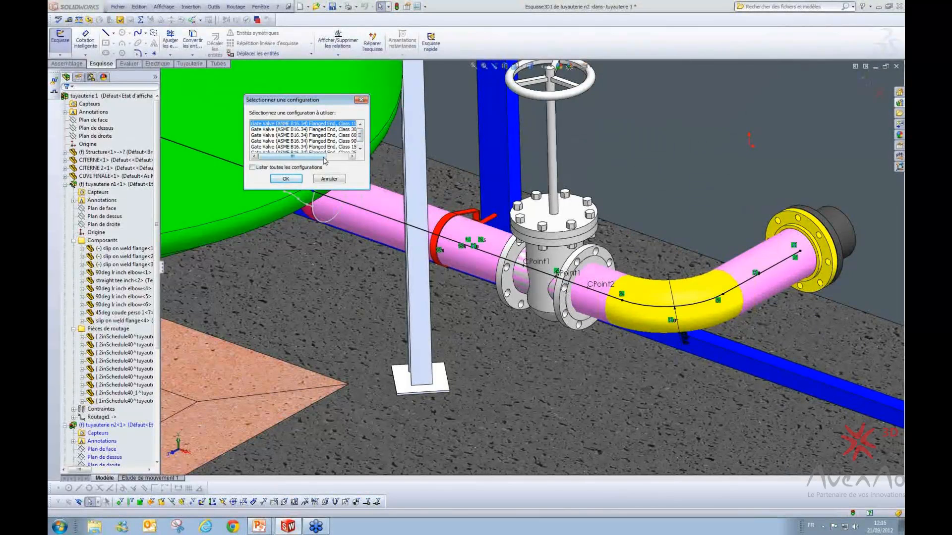
pyautogui.moveTo(325, 160)
pyautogui.mouseDown()
pyautogui.moveTo(352, 161)
pyautogui.moveTo(322, 160)
pyautogui.mouseUp()
pyautogui.click(286, 179)
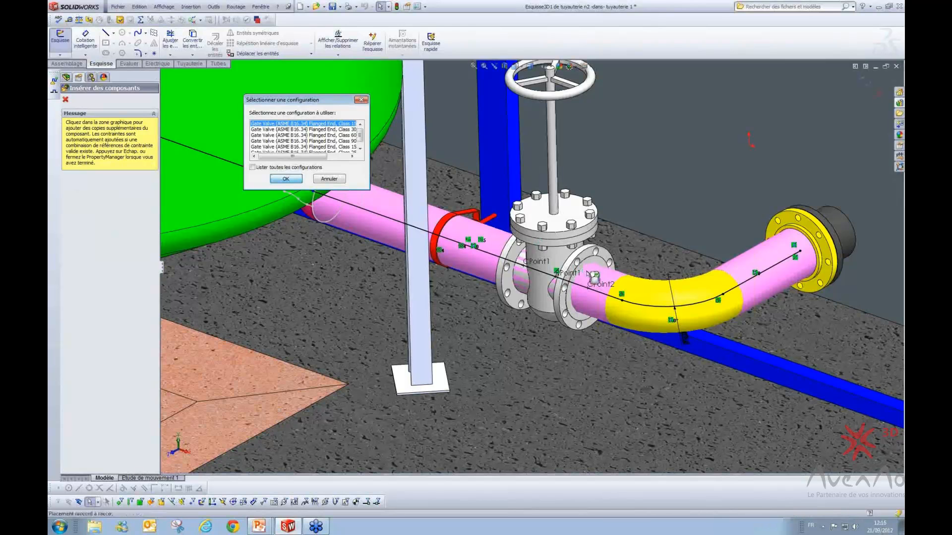
pyautogui.click(614, 306)
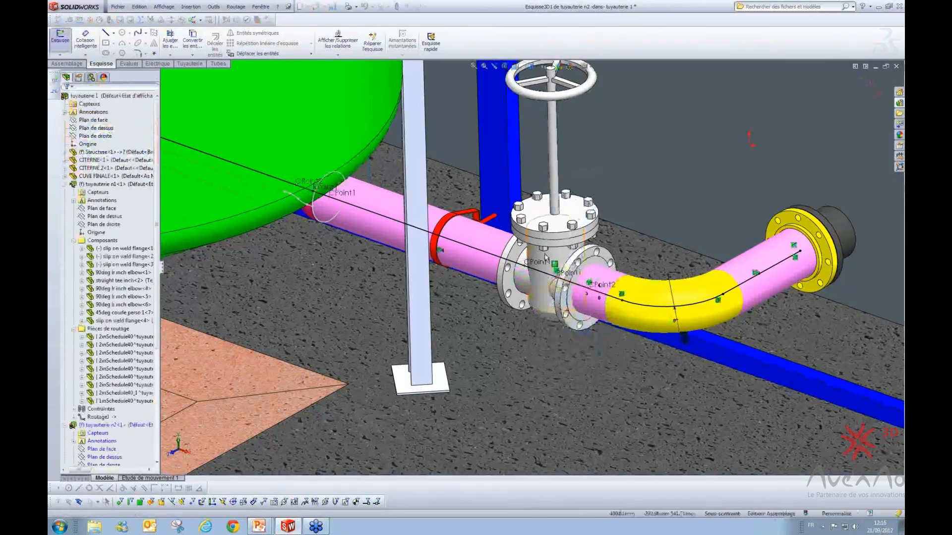
# - Close tuyauterie n2's route sketch with the gate valve inserted in the lower pipe
pyautogui.scroll(1, 550, 264)
pyautogui.scroll(-2, 550, 264)
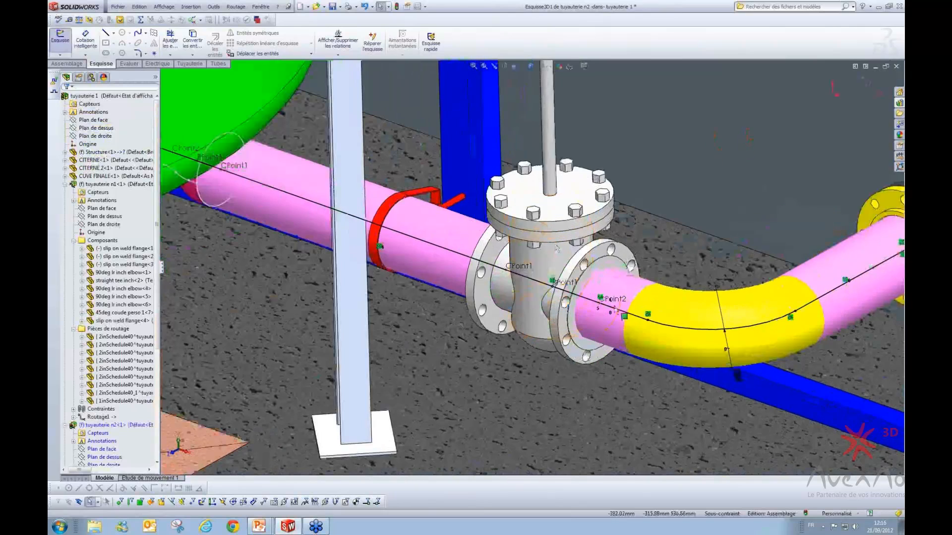
pyautogui.rightClick(541, 203)
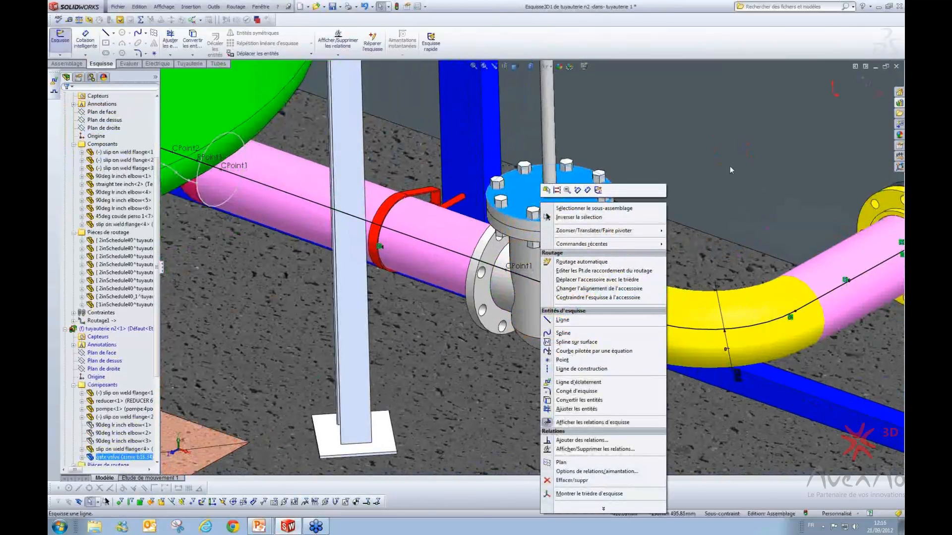
pyautogui.click(865, 83)
pyautogui.click(866, 83)
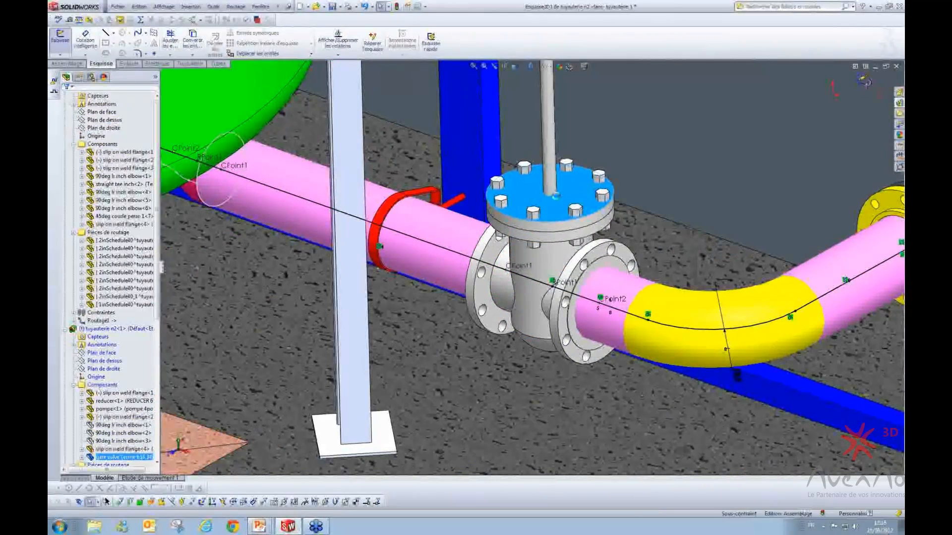
# - Hide the gate valve to examine the pipe ends on both sides, and undo the hiding
pyautogui.rightClick(553, 203)
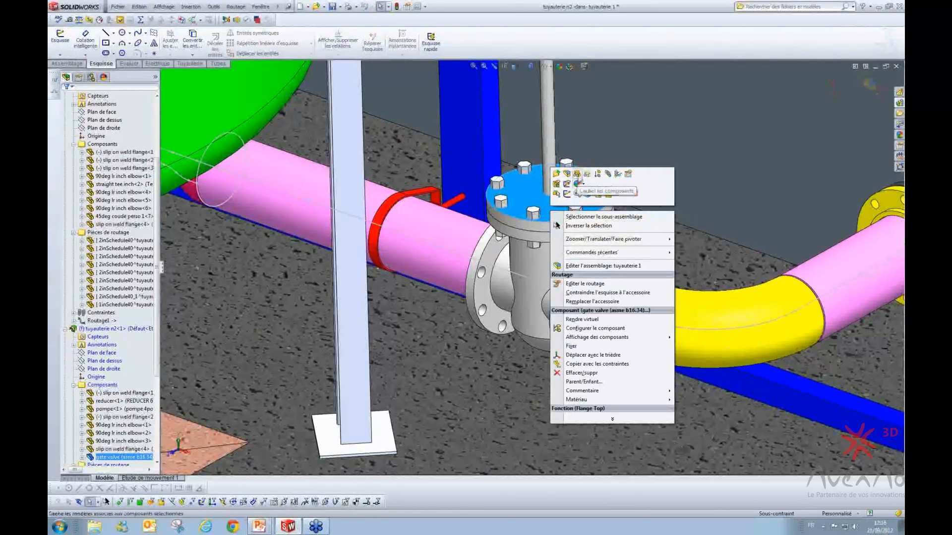
pyautogui.click(578, 186)
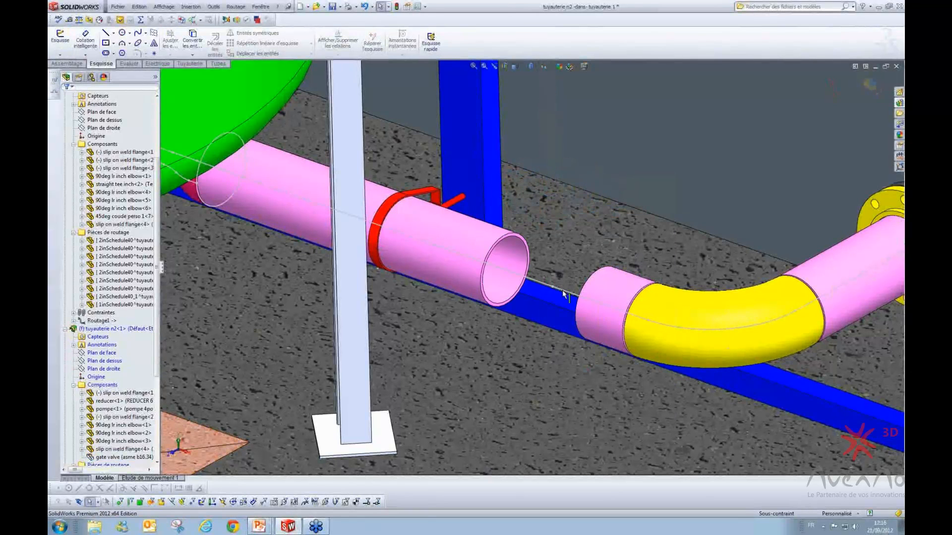
pyautogui.hotkey('ctrl', 'z')
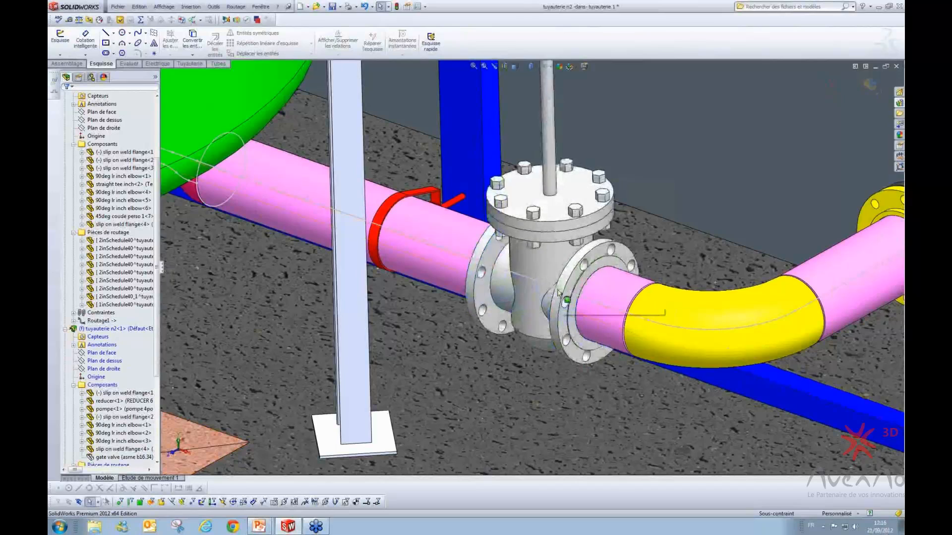
# - Reopen tuyauterie n2's route for editing from the vertical pipe above the pump
pyautogui.scroll(3, 550, 290)
pyautogui.scroll(9, 550, 290)
pyautogui.moveTo(436, 292); pyautogui.dragTo(528, 317, button='middle')
pyautogui.scroll(2, 351, 297)
pyautogui.scroll(-5, 351, 296)
pyautogui.scroll(2, 517, 186)
pyautogui.scroll(-4, 517, 186)
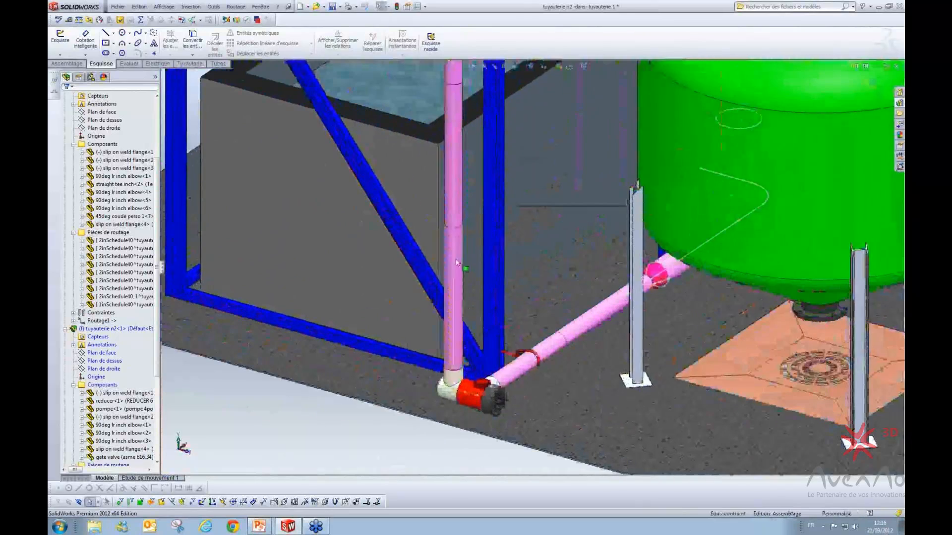
pyautogui.rightClick(457, 263)
pyautogui.click(488, 319)
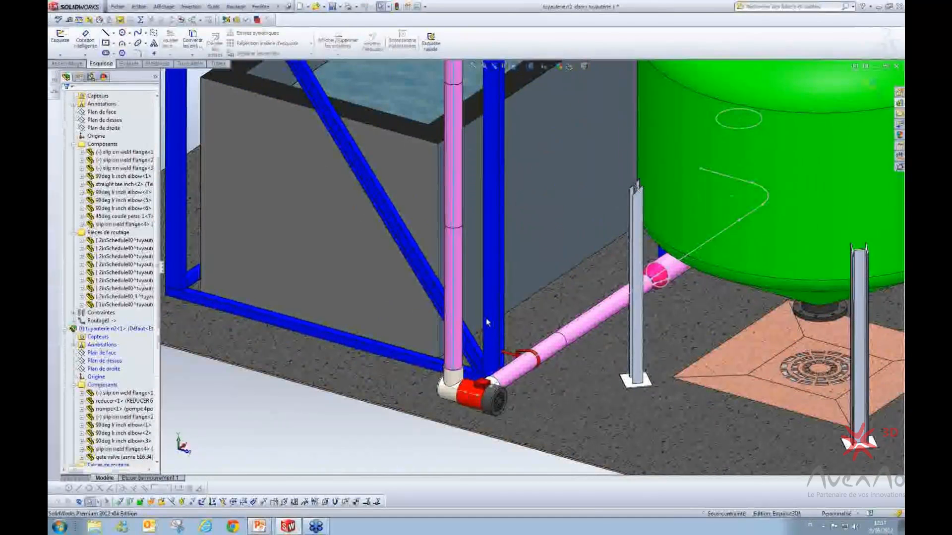
# - Change the route diameter of the horizontal pipe between reducer and pump, choosing REDUCER 6 x 5 SCH 40 and the pompe 5po configuration
pyautogui.scroll(3, 615, 293)
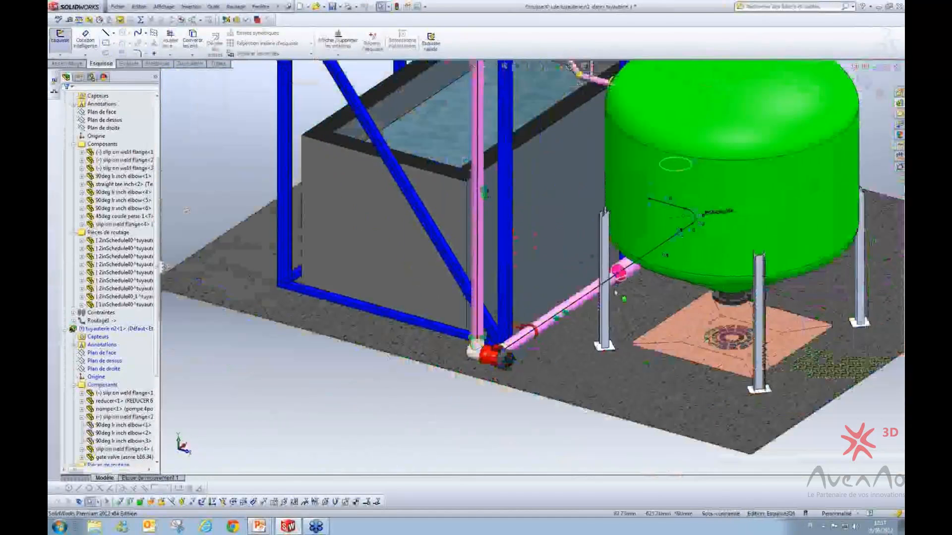
pyautogui.scroll(-1, 615, 293)
pyautogui.scroll(1, 616, 294)
pyautogui.scroll(-2, 616, 294)
pyautogui.scroll(1, 615, 294)
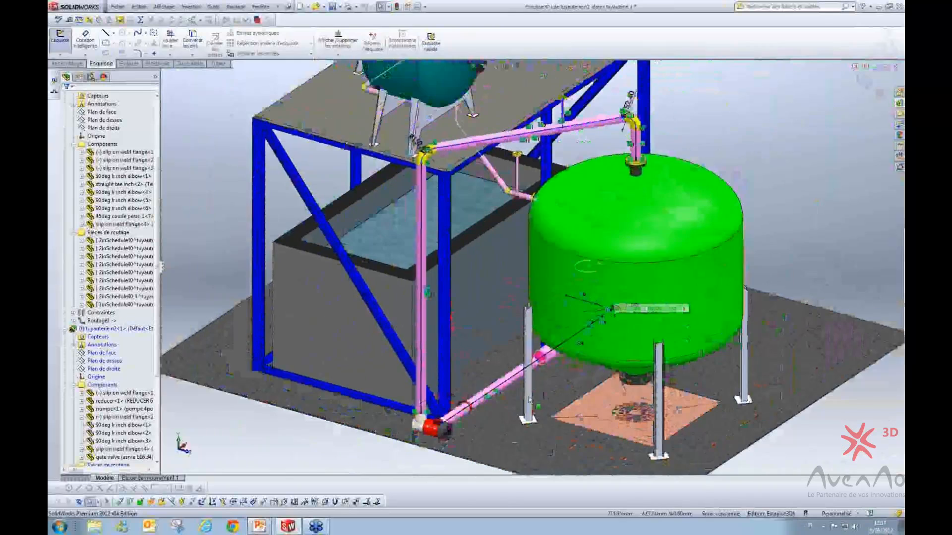
pyautogui.scroll(-2, 527, 351)
pyautogui.scroll(-3, 527, 351)
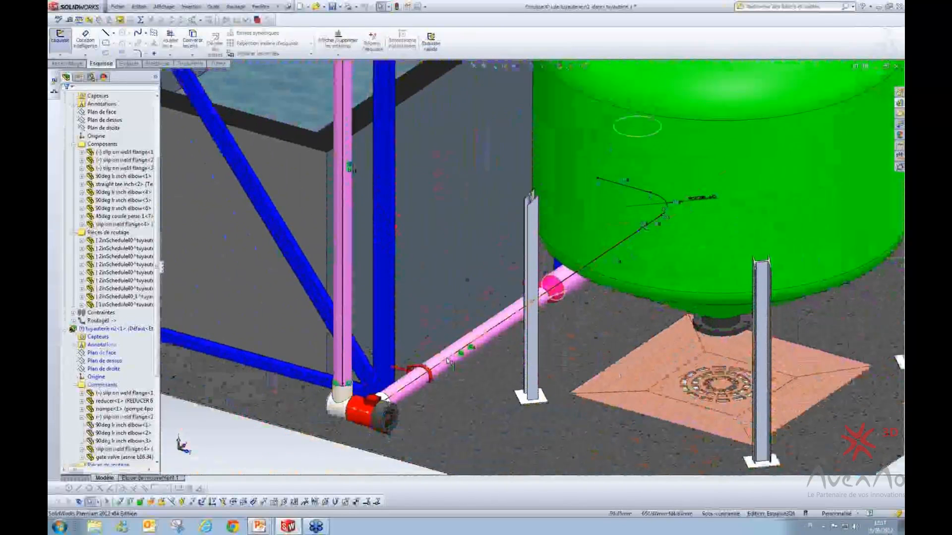
pyautogui.rightClick(448, 360)
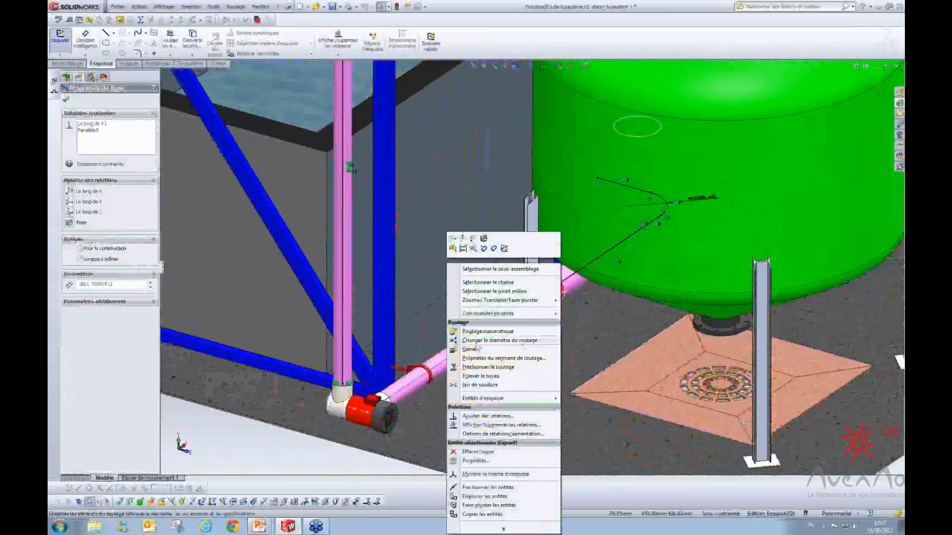
pyautogui.click(483, 342)
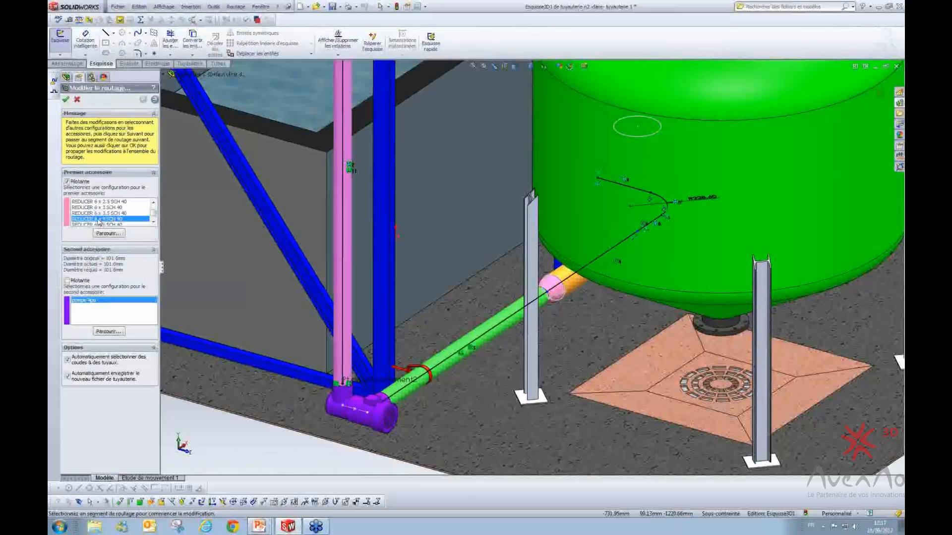
pyautogui.click(141, 225)
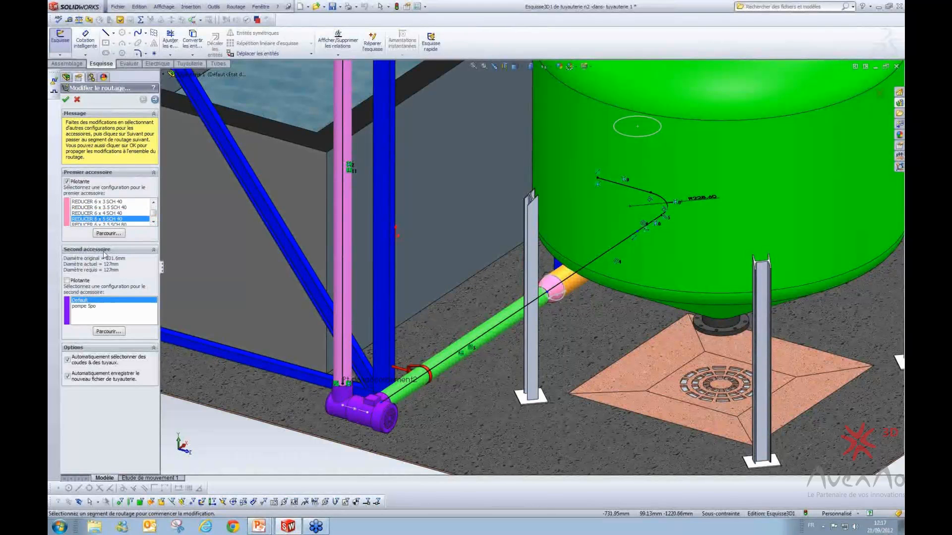
pyautogui.click(75, 307)
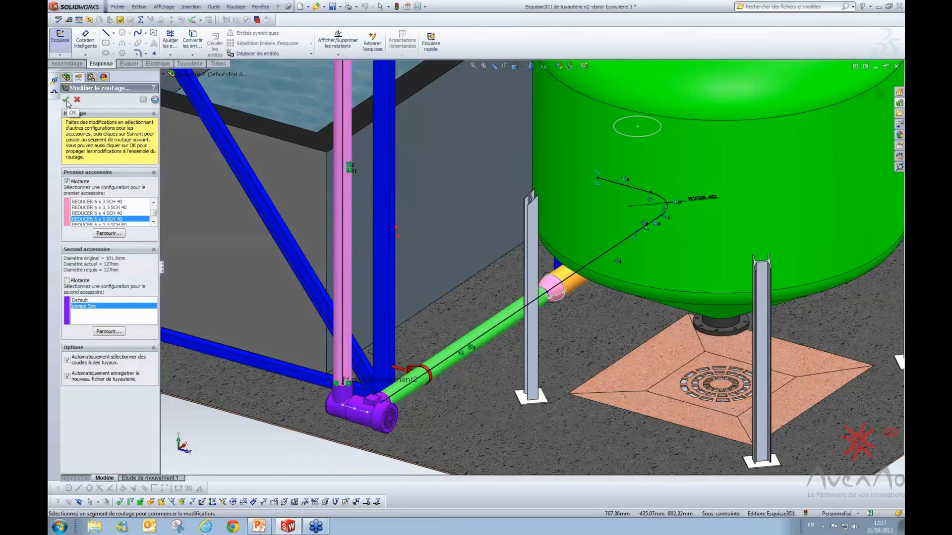
# - Step through the neighbouring segments' fittings up to the gate valve and slip on flange, and apply the diameter change
pyautogui.click(155, 100)
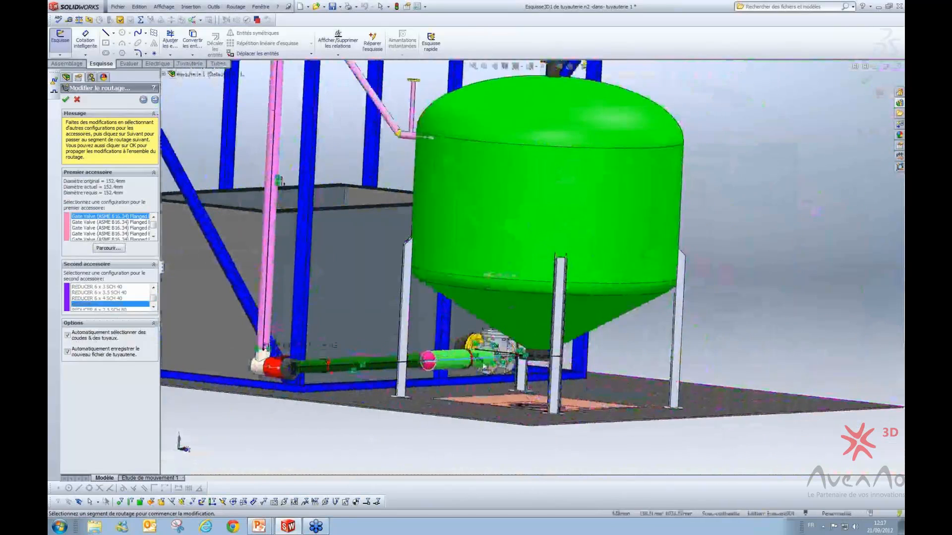
pyautogui.click(156, 101)
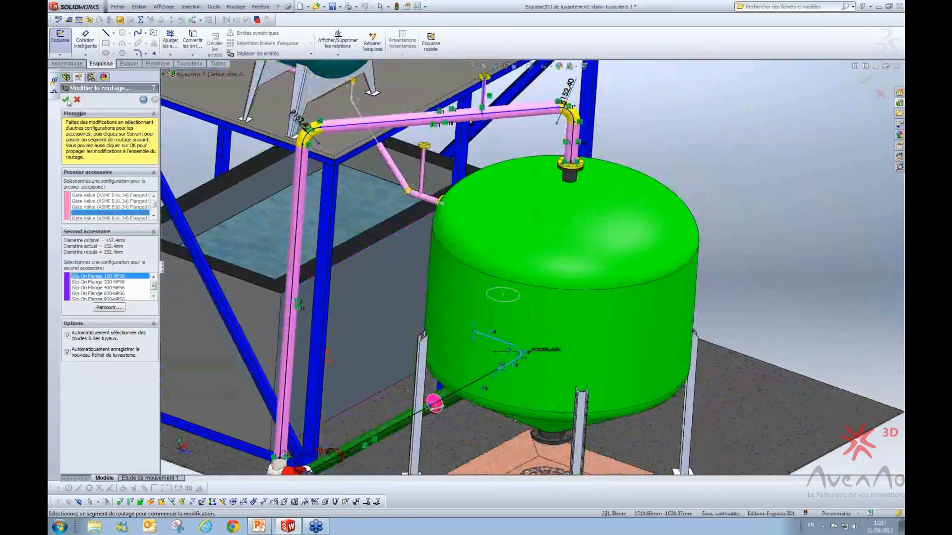
pyautogui.click(67, 99)
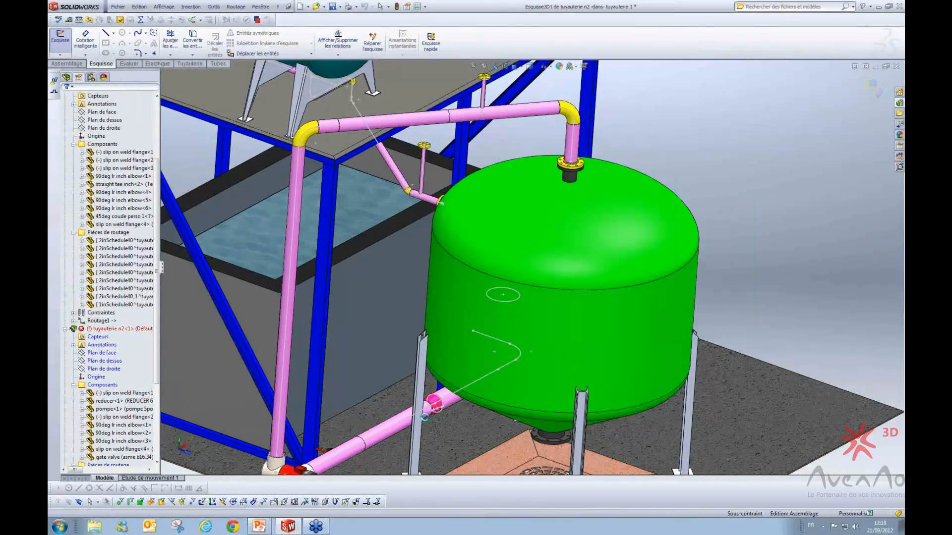
# - Examine tuyauterie n2's route between the reducer, the pump and the vertical pipe above the pump
pyautogui.doubleClick(424, 417)
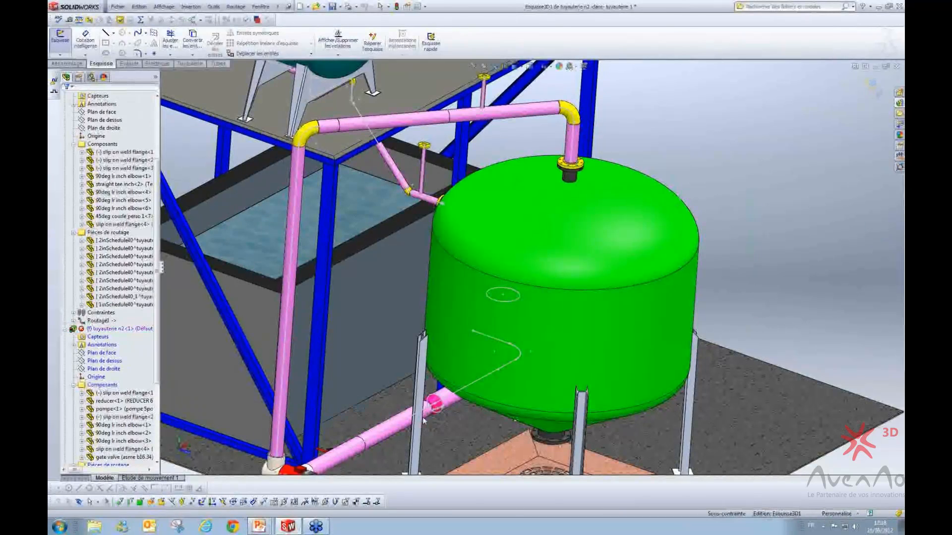
pyautogui.scroll(-5, 418, 425)
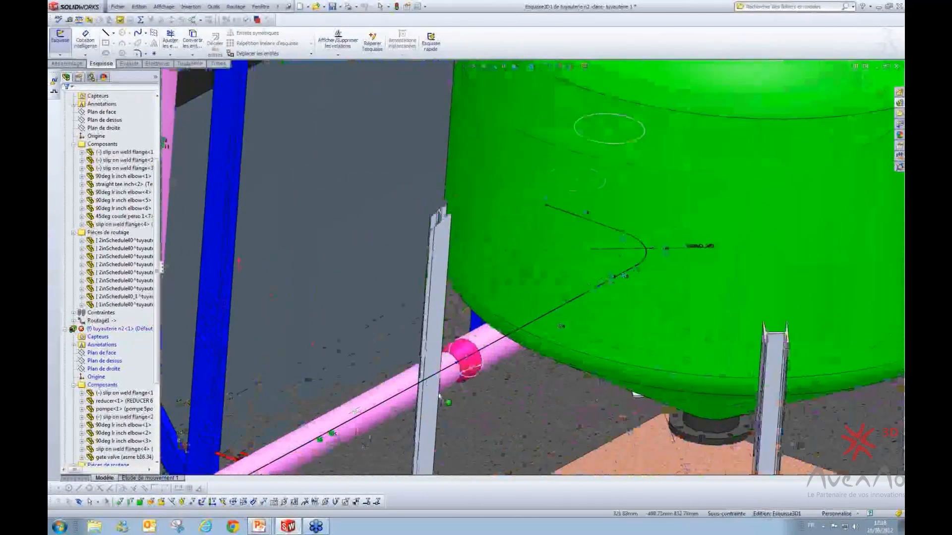
pyautogui.scroll(5, 506, 401)
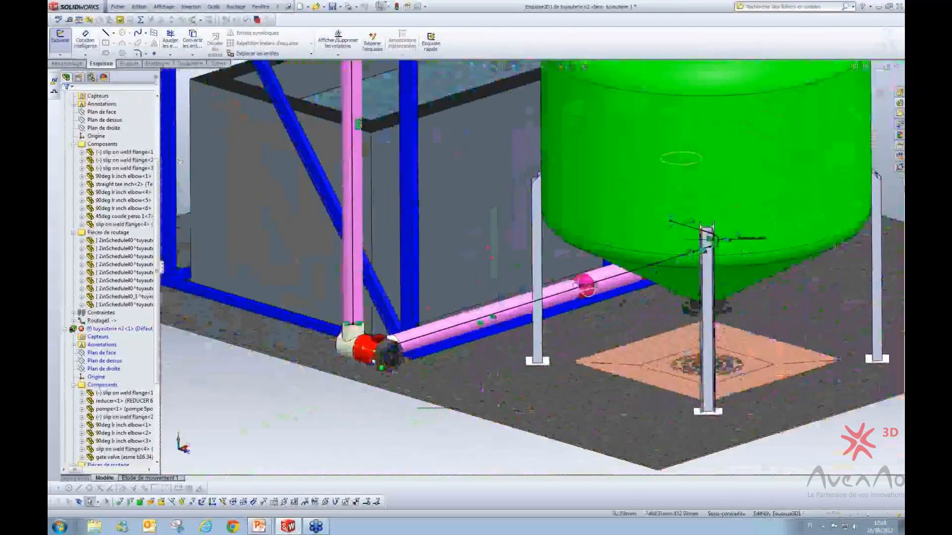
pyautogui.scroll(-6, 407, 341)
pyautogui.scroll(4, 406, 341)
pyautogui.scroll(-6, 427, 327)
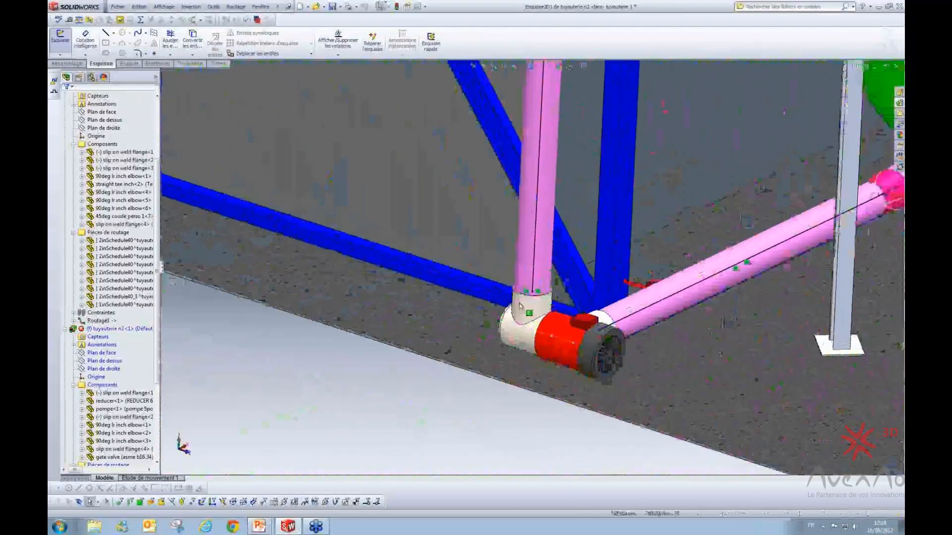
pyautogui.moveTo(436, 317); pyautogui.dragTo(545, 249, button='middle')
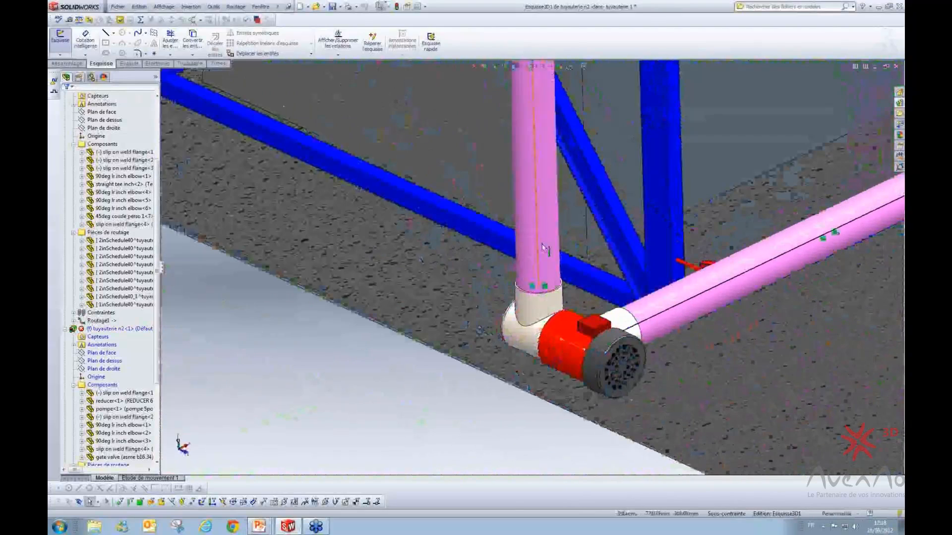
pyautogui.scroll(5, 545, 249)
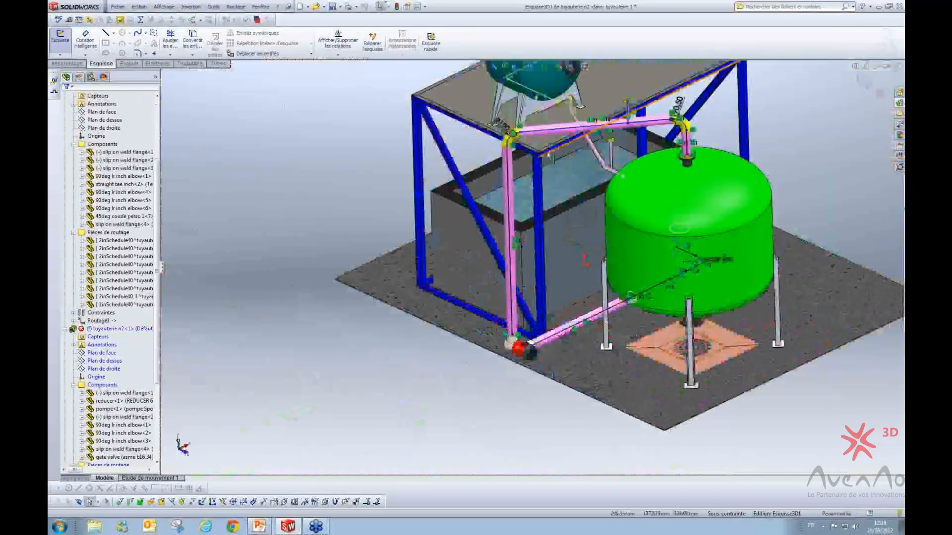
# - Use the route diameter change to give the slip on flange atop the green tank another configuration, and finish editing the route
pyautogui.scroll(-5, 771, 195)
pyautogui.scroll(-8, 733, 228)
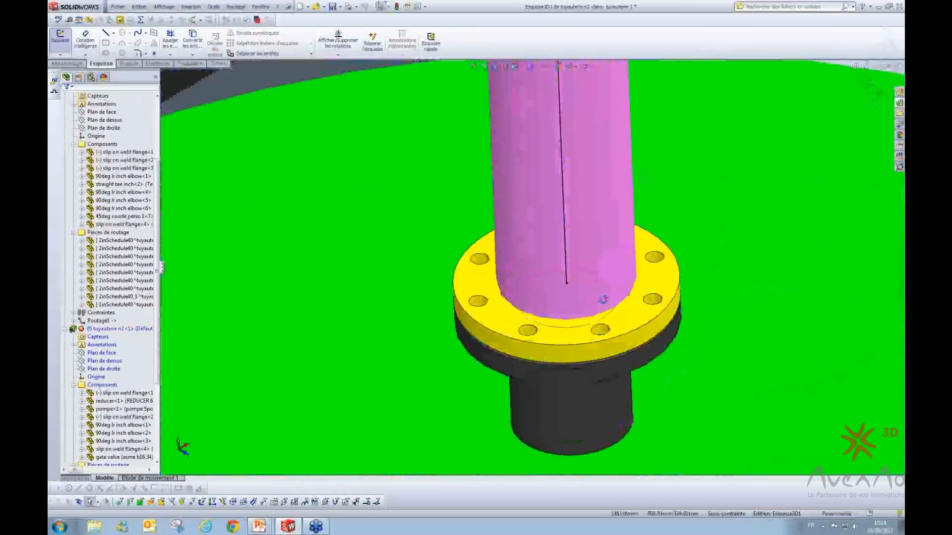
pyautogui.scroll(2, 574, 340)
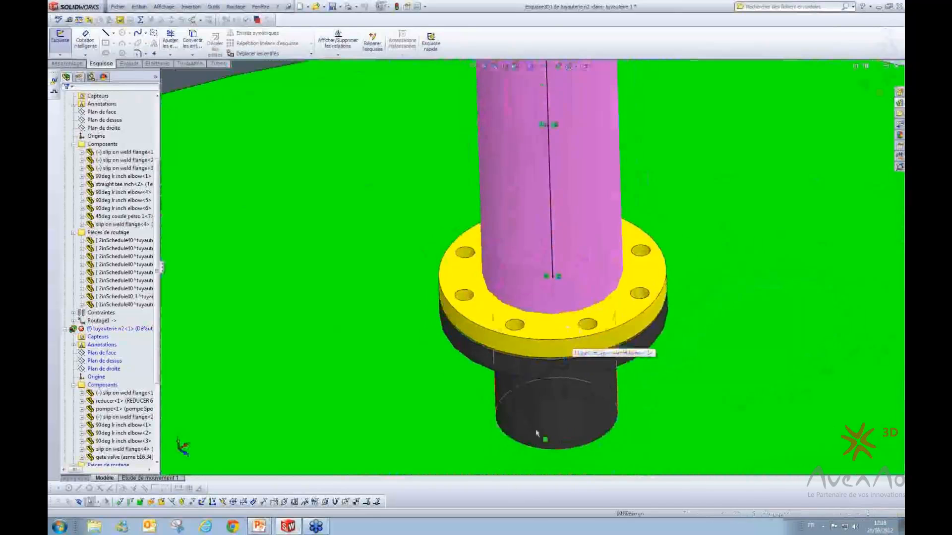
pyautogui.scroll(4, 538, 265)
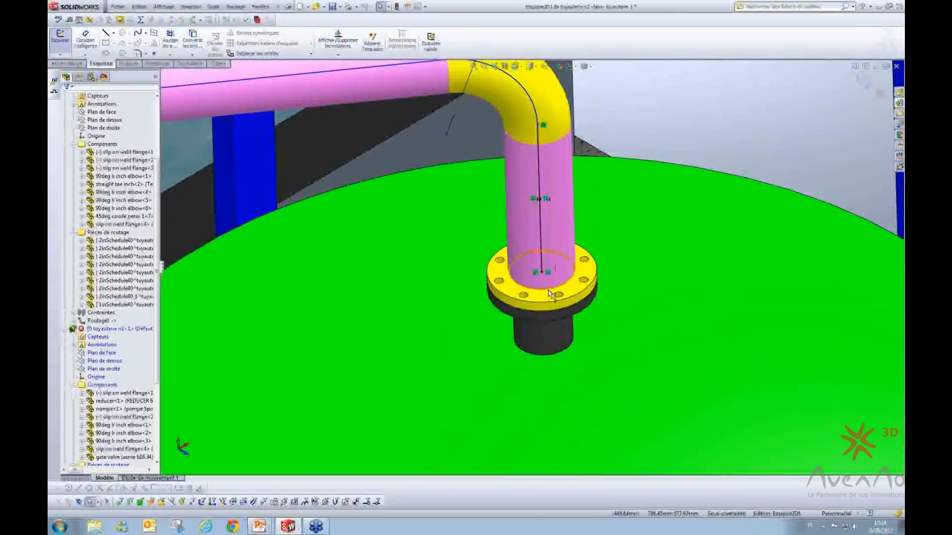
pyautogui.click(539, 213)
pyautogui.rightClick(539, 214)
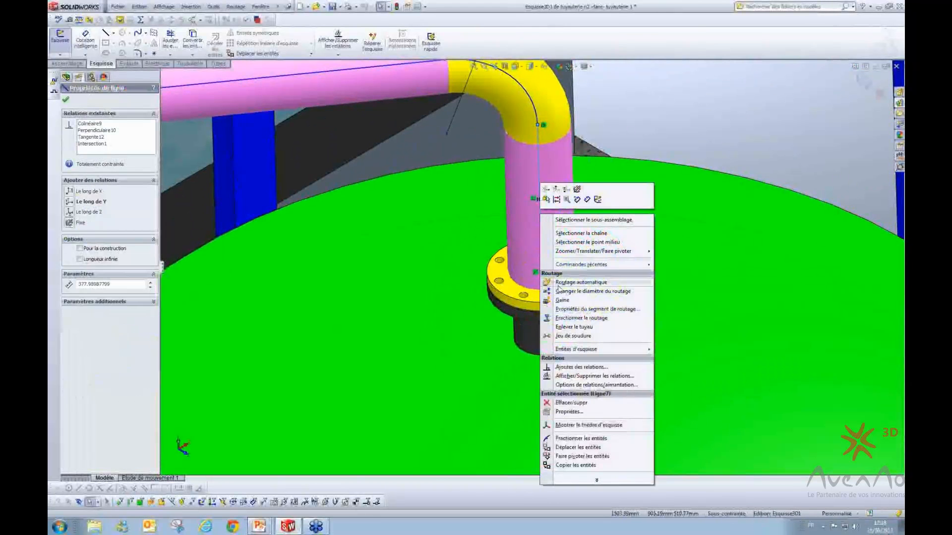
pyautogui.click(569, 295)
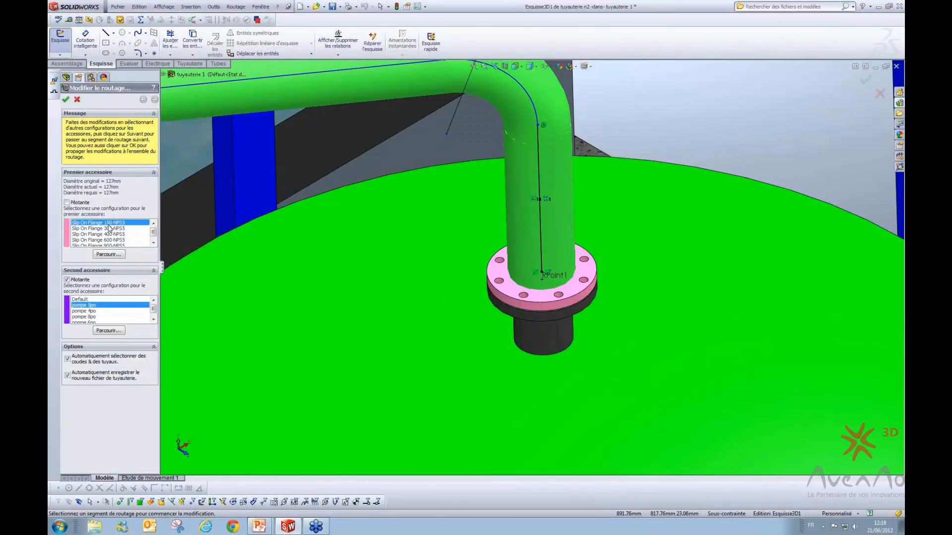
pyautogui.click(66, 100)
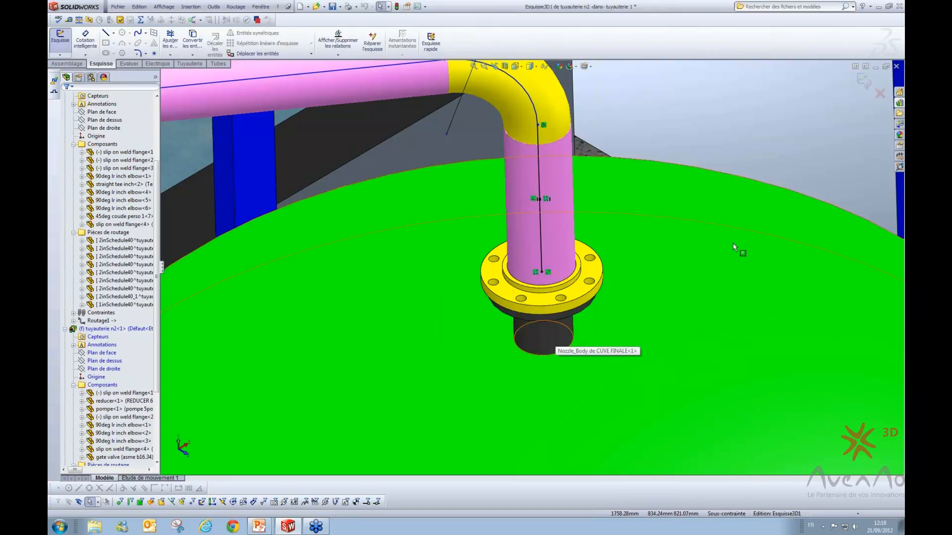
pyautogui.click(863, 82)
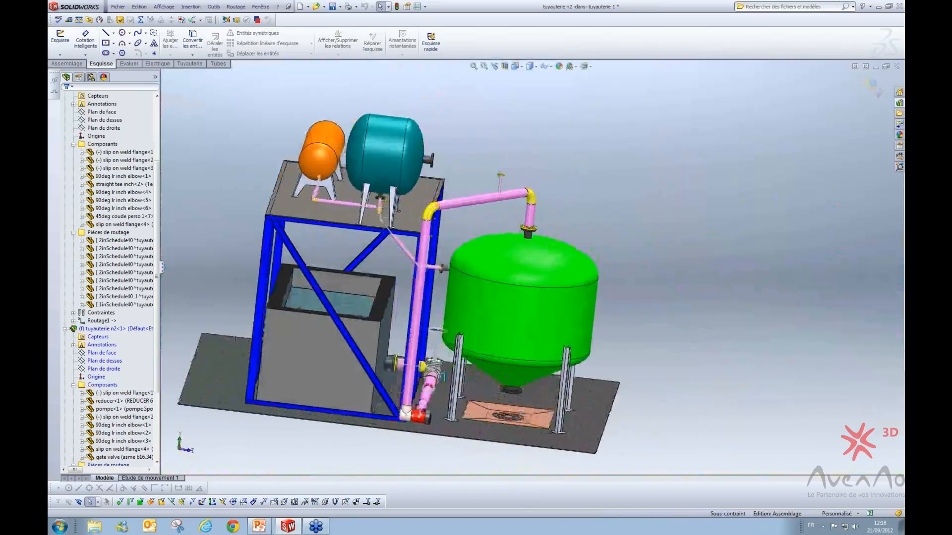
# - Switch to the PowerPoint slide show Initiation aux routing, at the slide on creating the second piping
pyautogui.click(262, 527)
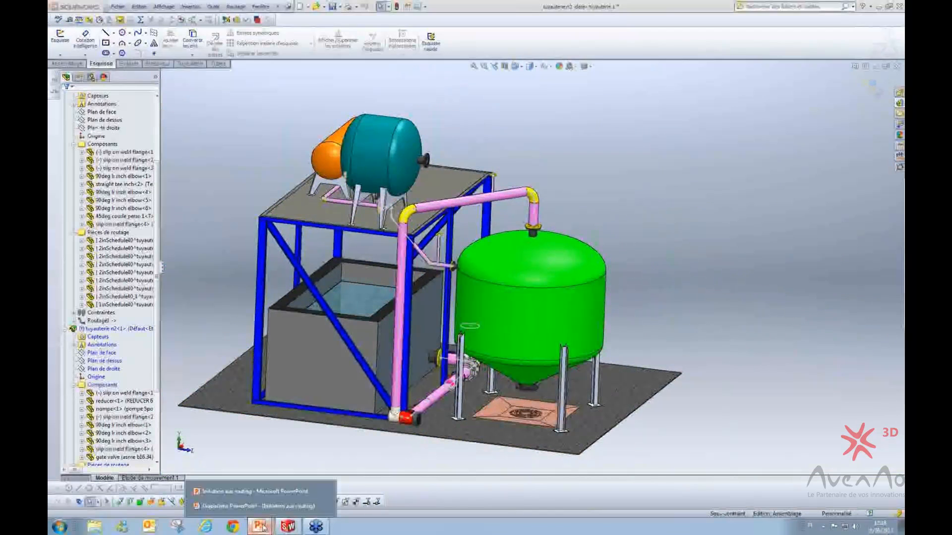
pyautogui.click(264, 508)
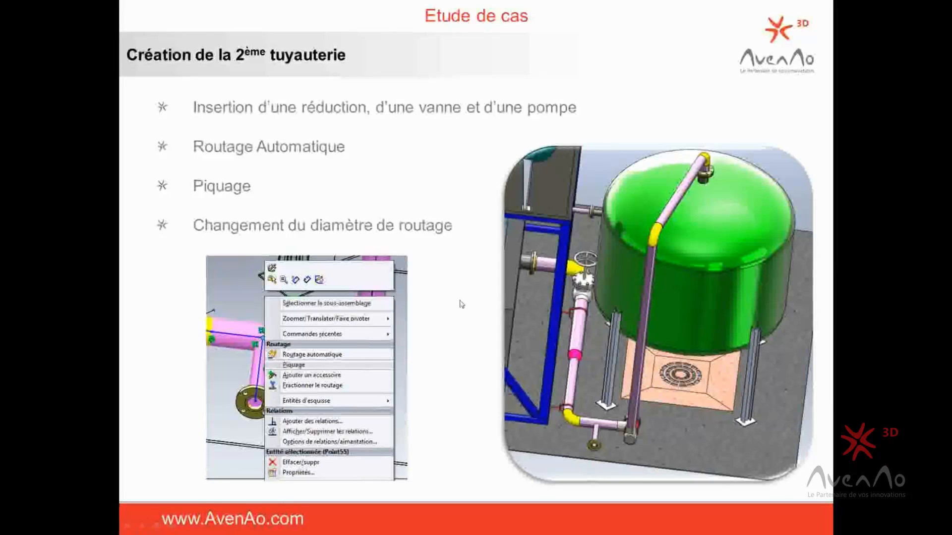
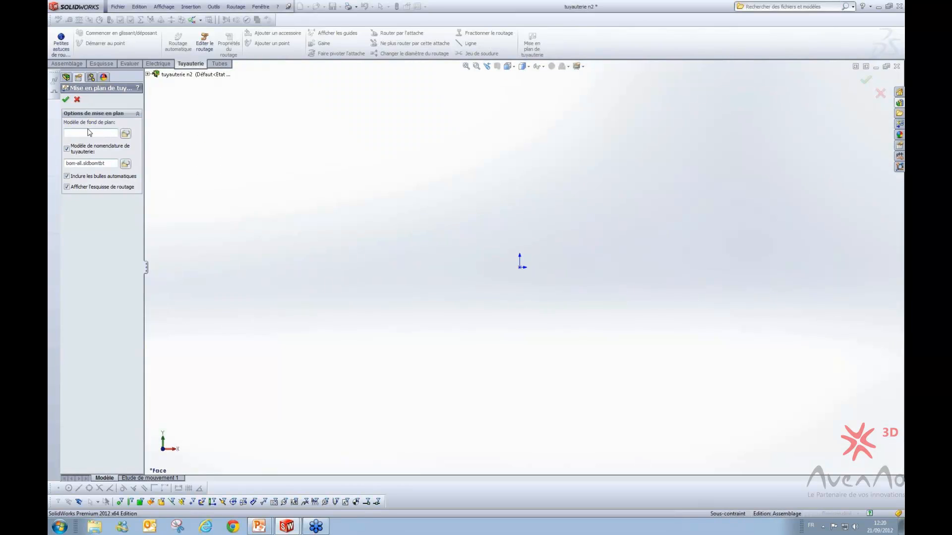
# - Choose the standard-size sheet format A3 PAYSAGE AVENAO.slddrt as the template for tuyauterie n2's piping drawing
pyautogui.click(125, 134)
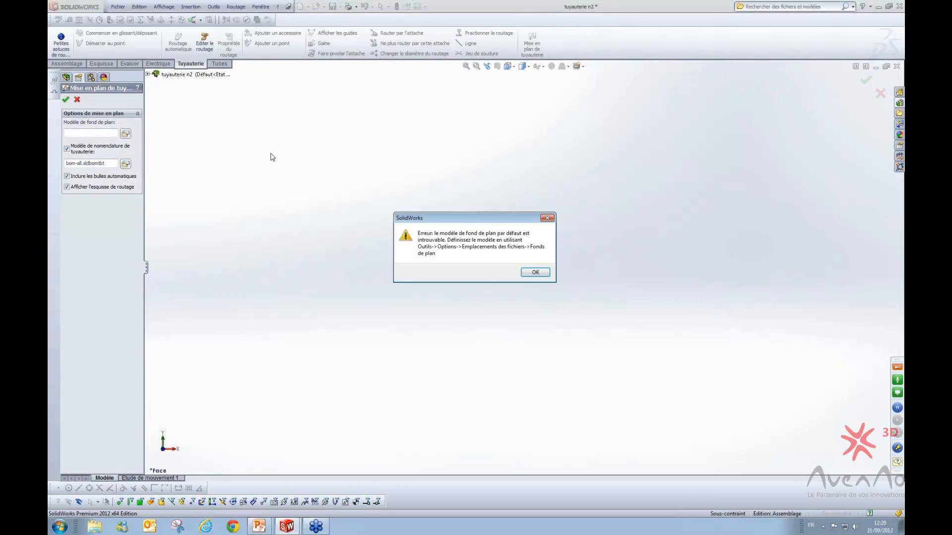
pyautogui.click(532, 273)
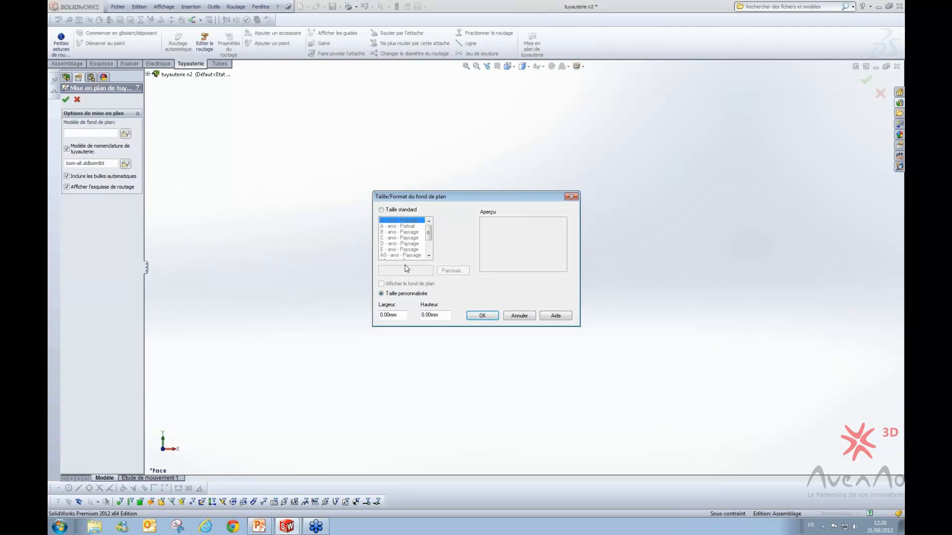
pyautogui.click(389, 210)
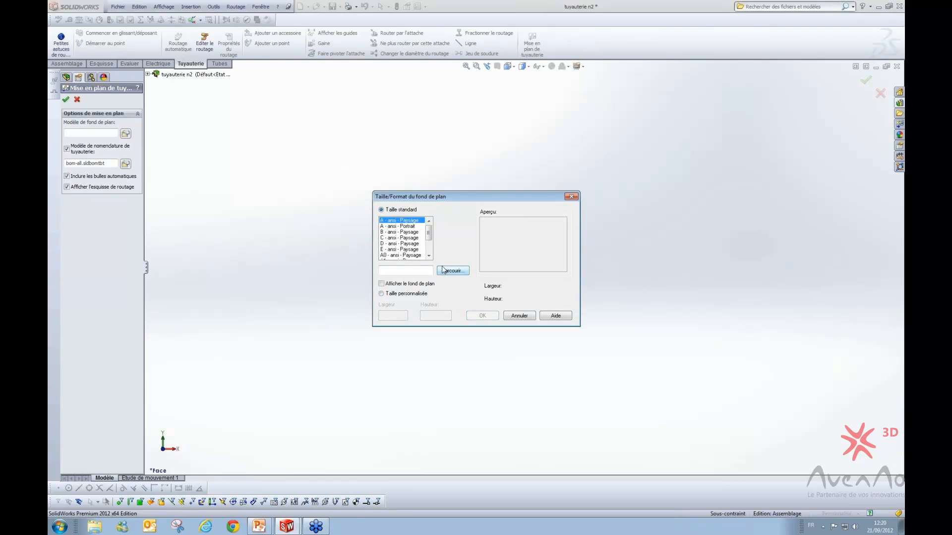
pyautogui.click(448, 271)
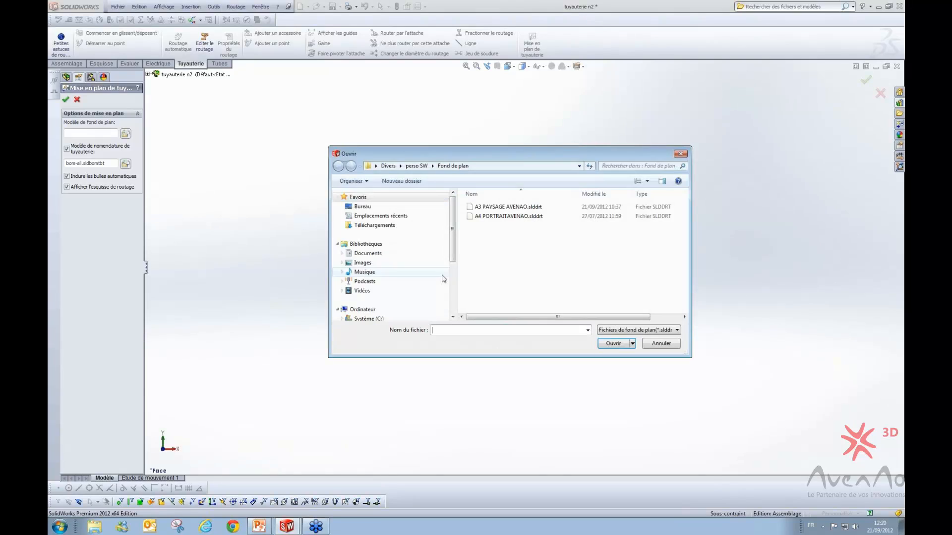
pyautogui.click(513, 207)
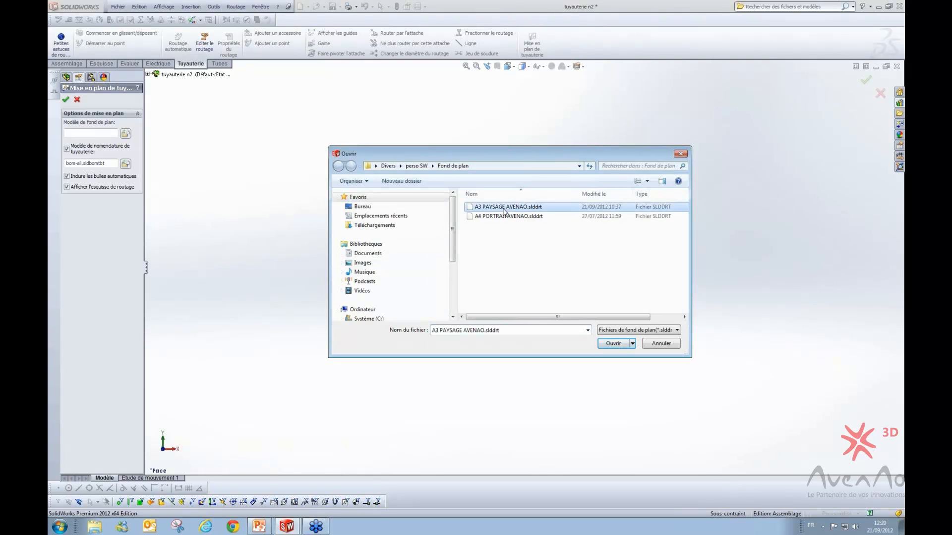
pyautogui.click(617, 343)
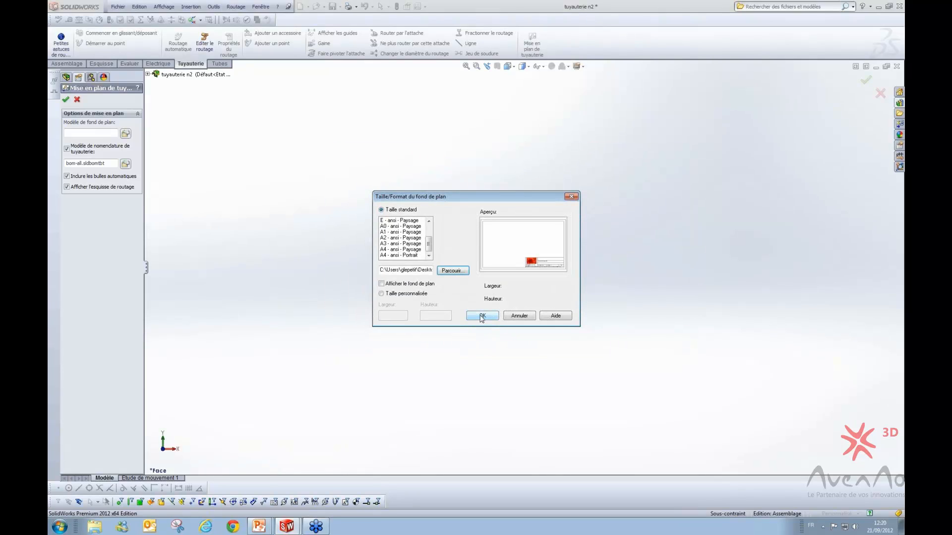
pyautogui.click(481, 316)
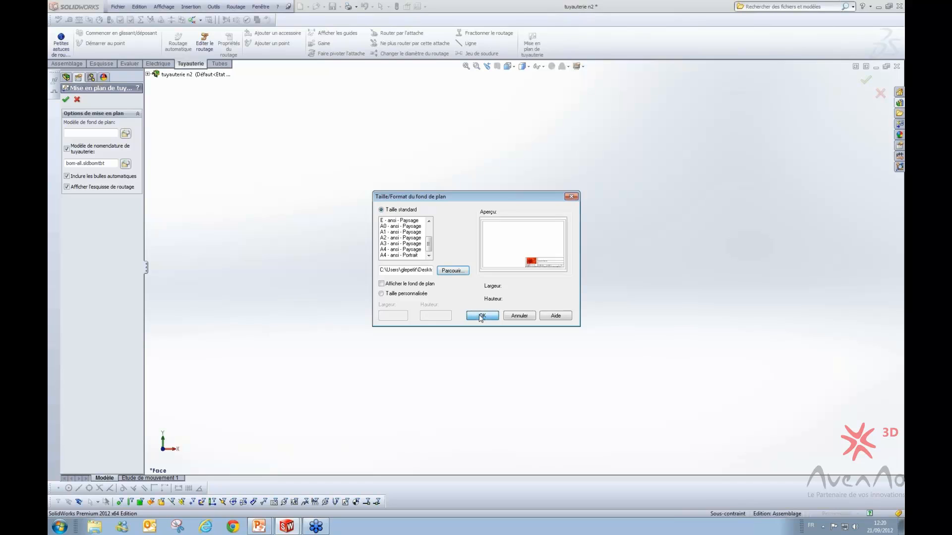
# - Use modele de nomenclature tuyauterie.sldbomtbt as the bill of materials template, and generate the piping drawing with the pipe length field added
pyautogui.click(126, 164)
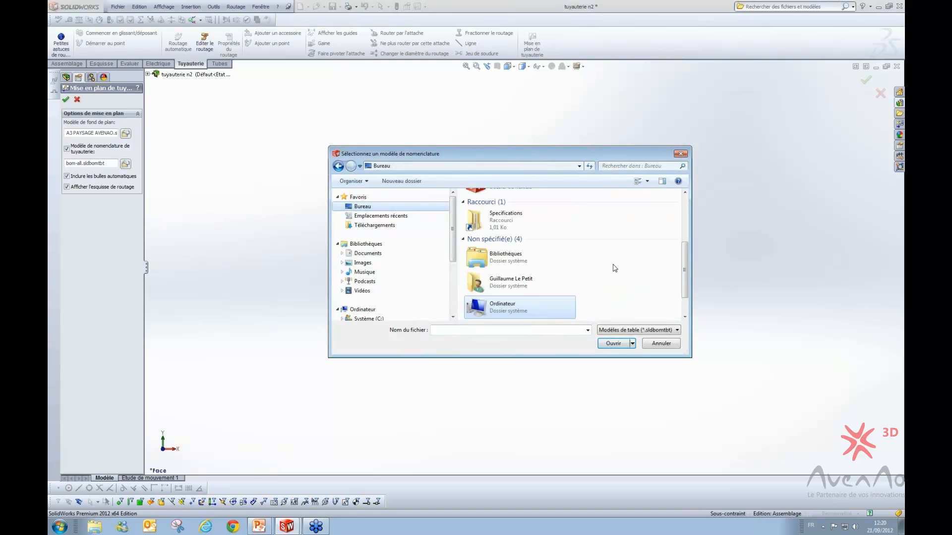
pyautogui.scroll(-1, 536, 308)
pyautogui.scroll(5, 533, 308)
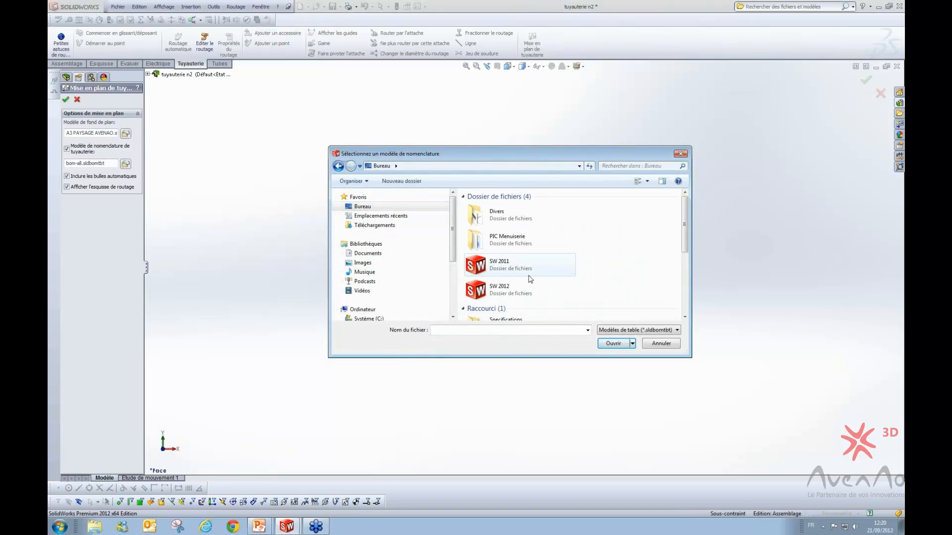
pyautogui.doubleClick(496, 214)
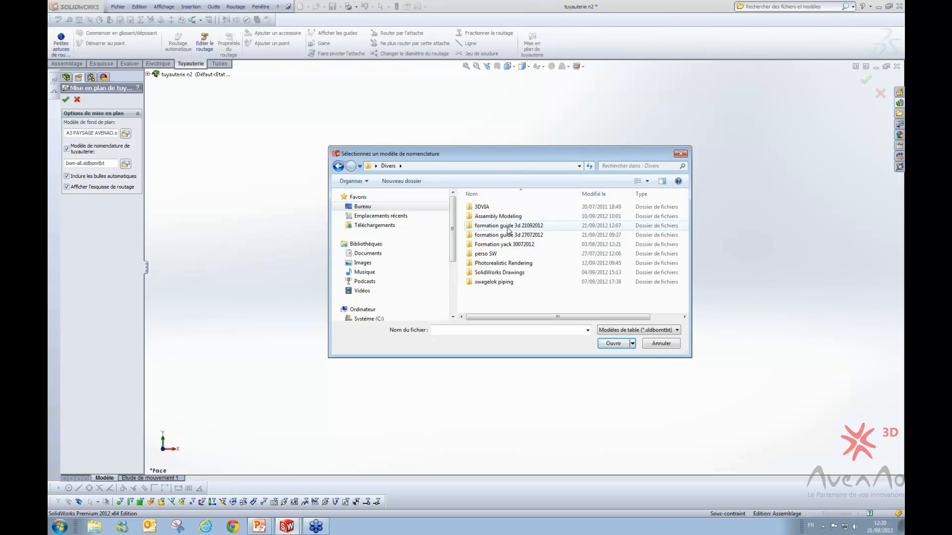
pyautogui.doubleClick(508, 226)
pyautogui.click(544, 224)
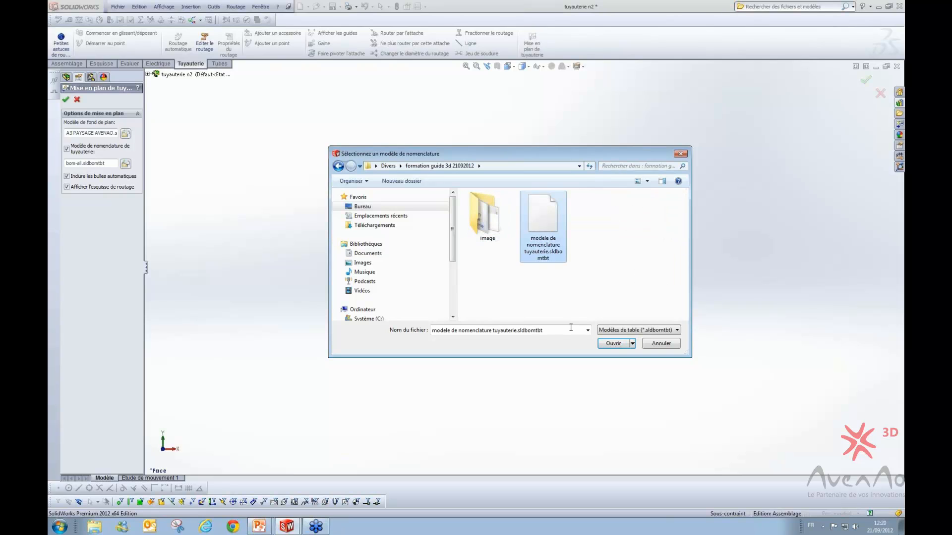
pyautogui.click(607, 344)
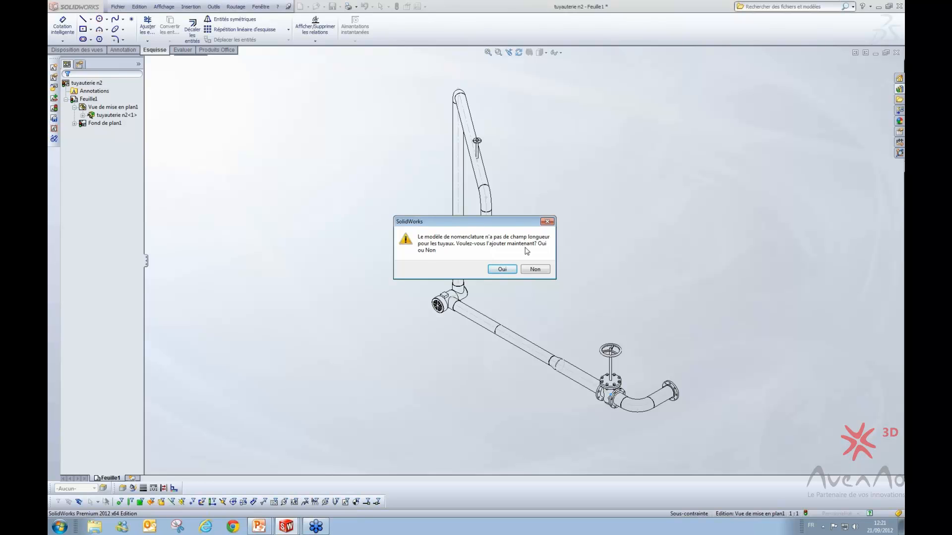
pyautogui.click(505, 272)
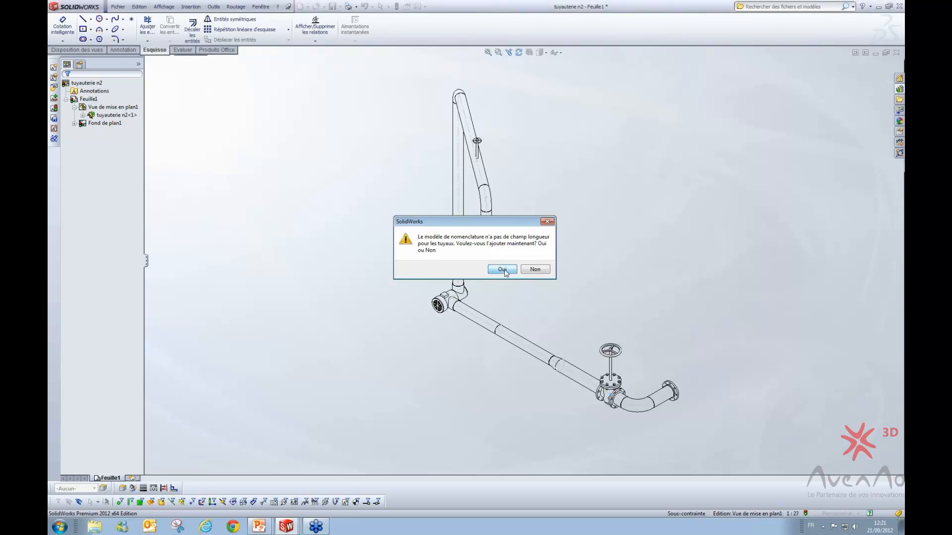
# - Turn off the grouping of pipes with identical diameter and specification in the drawing's bill of materials
pyautogui.scroll(1, 445, 314)
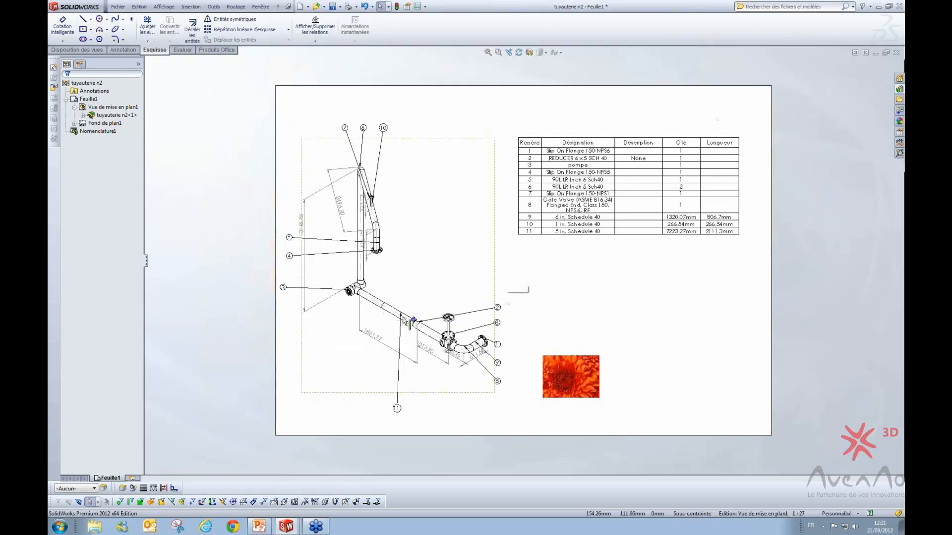
pyautogui.scroll(-1, 357, 334)
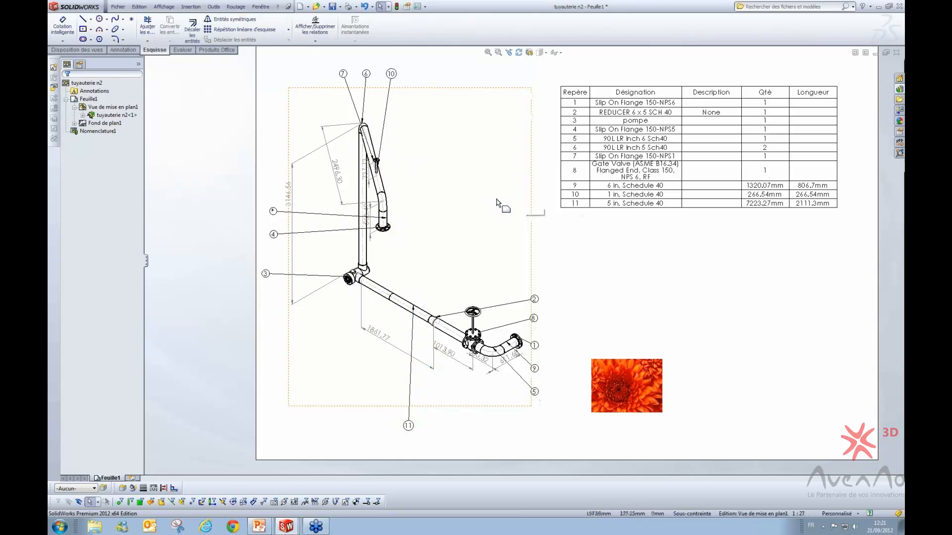
pyautogui.scroll(1, 734, 209)
pyautogui.scroll(-3, 729, 206)
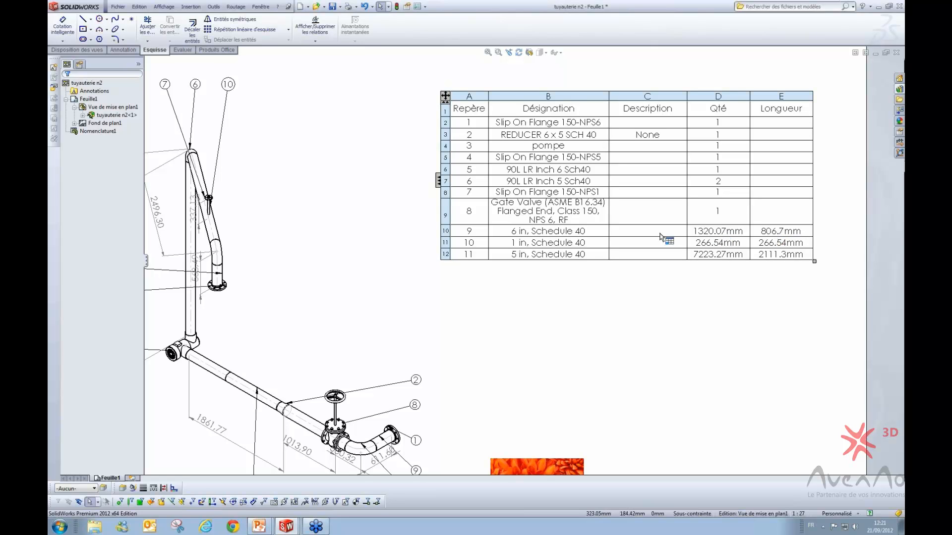
pyautogui.scroll(1, 486, 235)
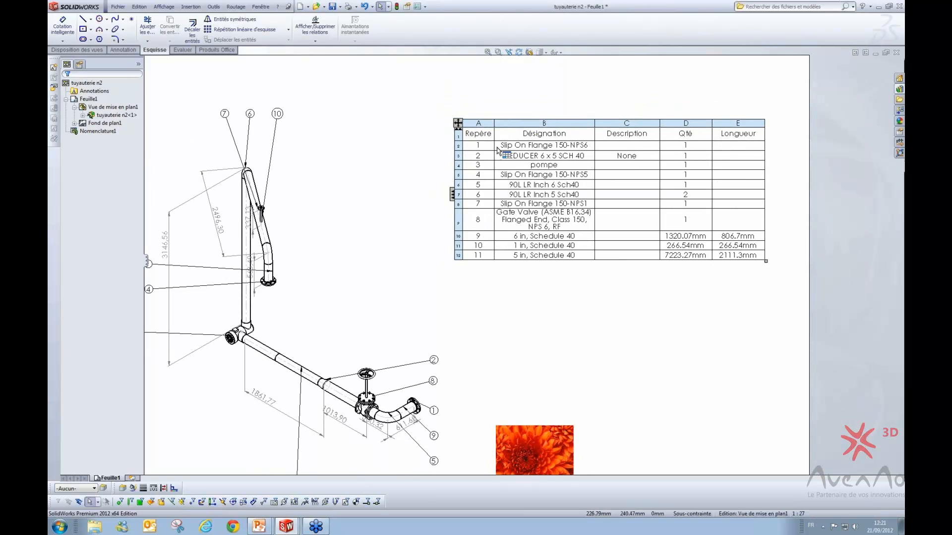
pyautogui.click(458, 123)
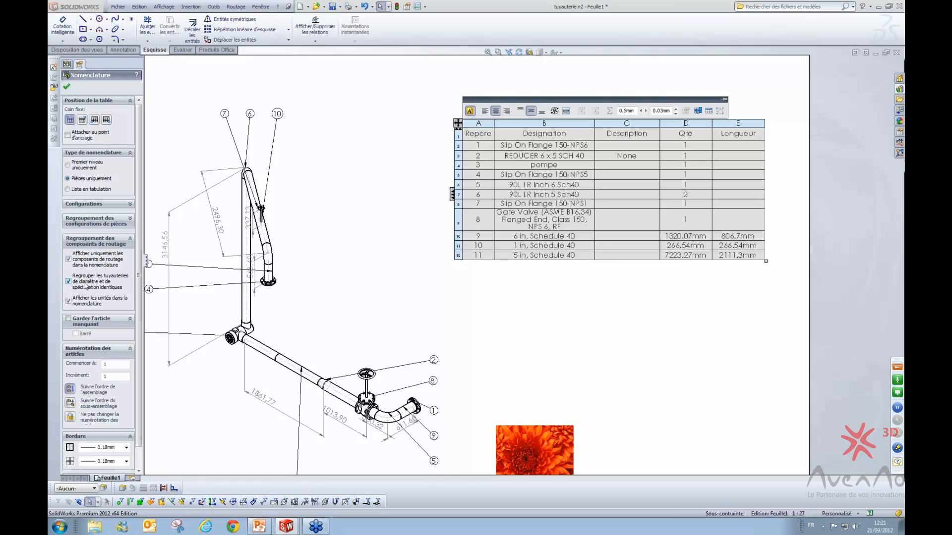
pyautogui.click(86, 286)
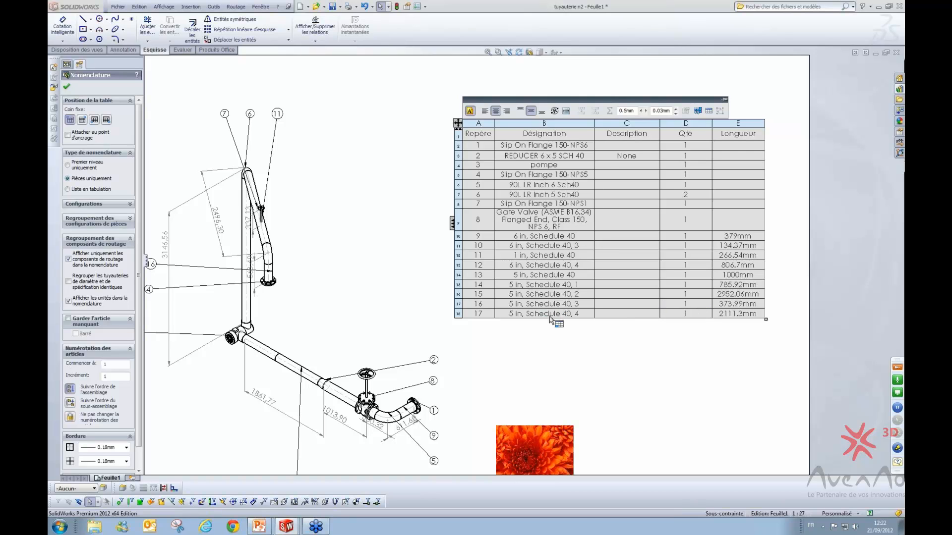
# - Examine the pipe lengths in the bill of materials against the numbered balloons and dimensions in the tuyauterie n2 piping view
pyautogui.scroll(2, 611, 282)
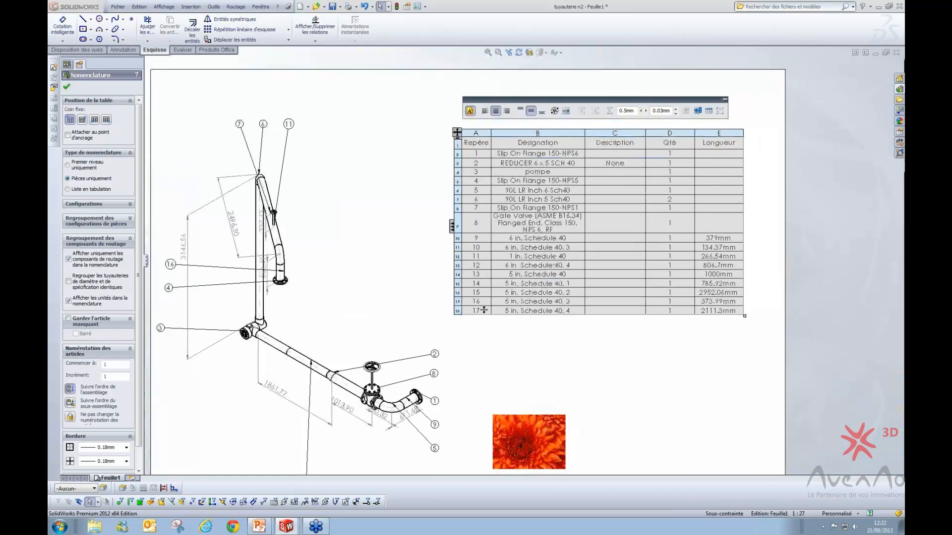
pyautogui.scroll(-2, 436, 357)
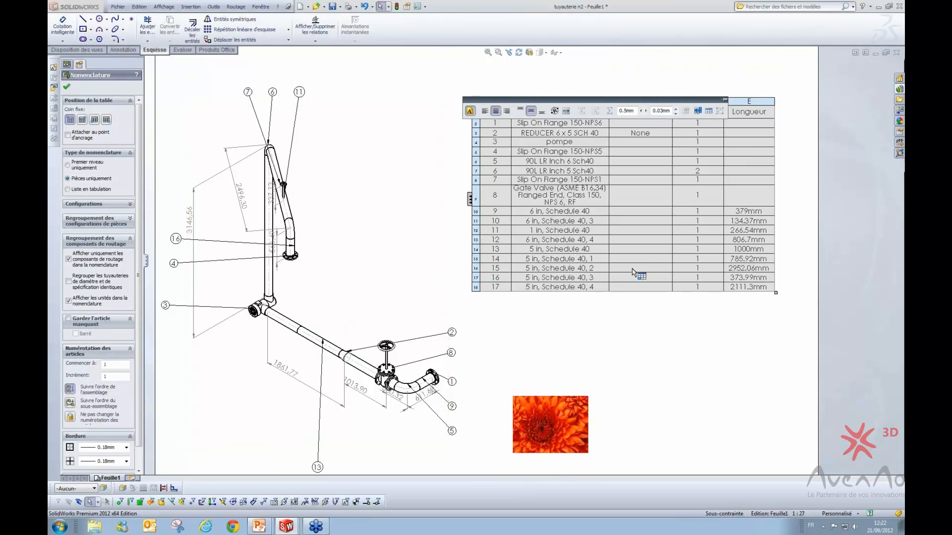
pyautogui.click(425, 204)
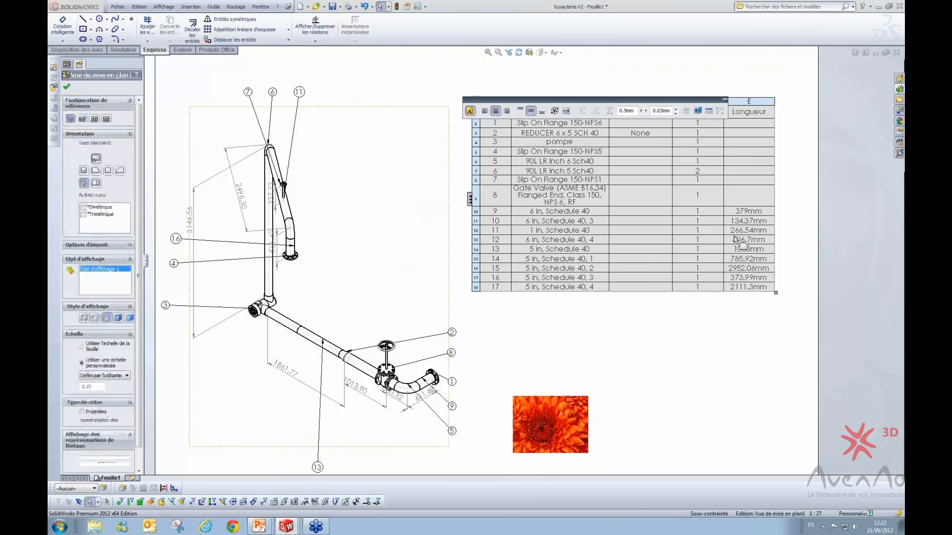
pyautogui.scroll(1, 744, 270)
pyautogui.scroll(-1, 723, 258)
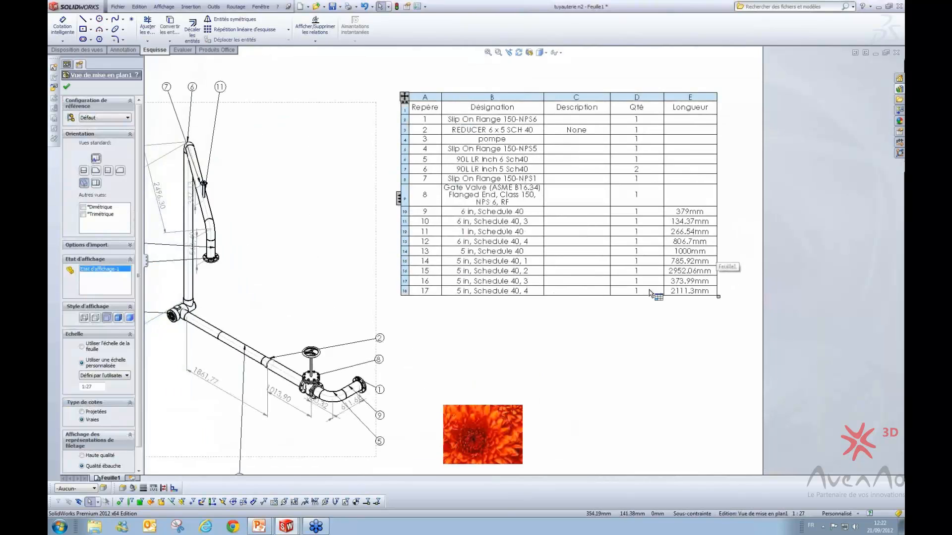
pyautogui.scroll(1, 356, 375)
pyautogui.scroll(-2, 356, 375)
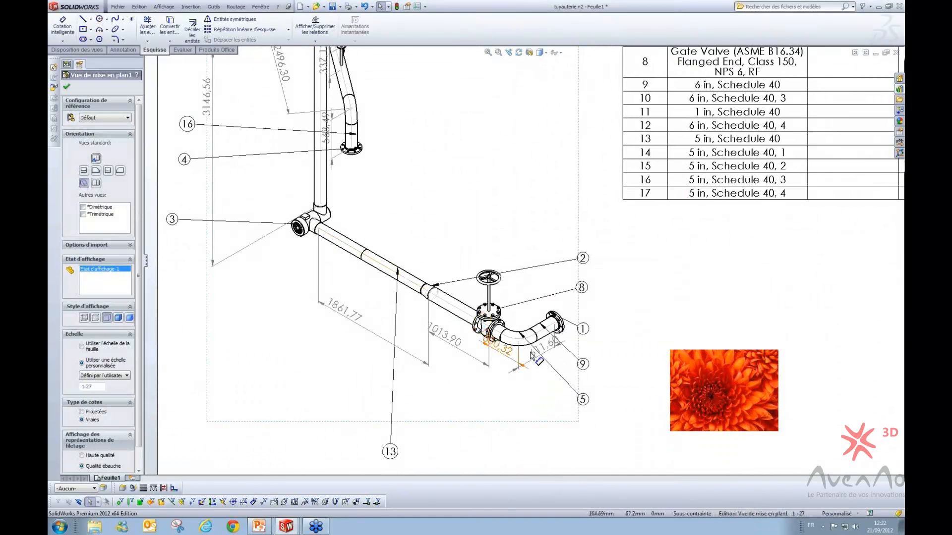
pyautogui.scroll(3, 535, 189)
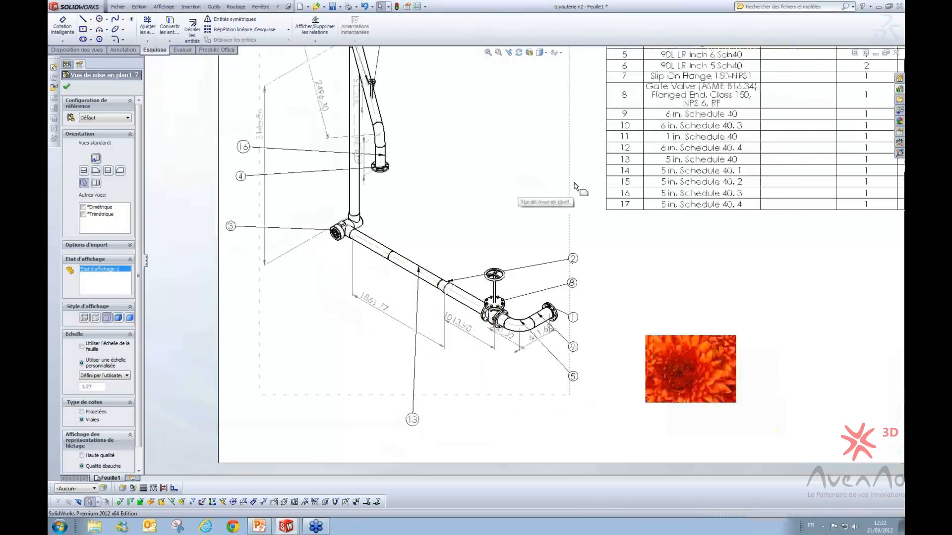
pyautogui.scroll(-4, 675, 215)
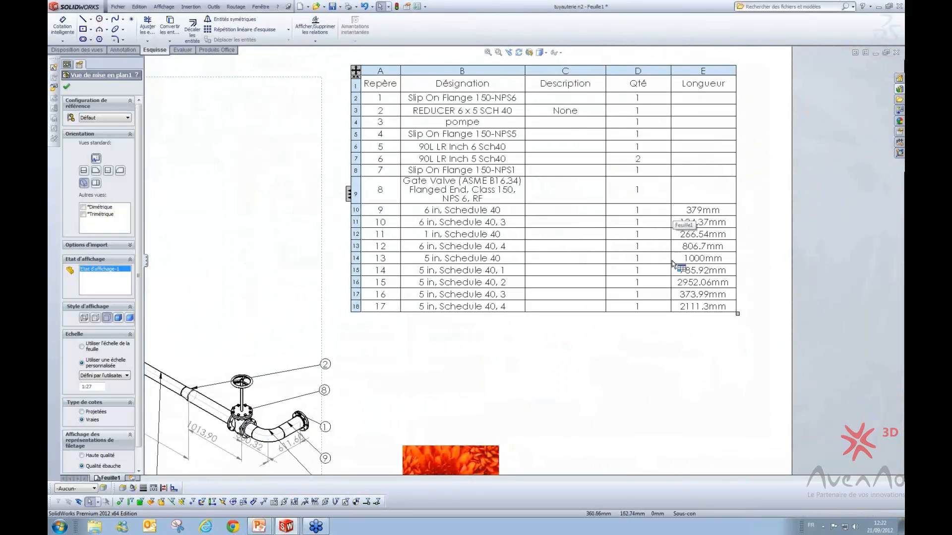
pyautogui.scroll(1, 619, 290)
pyautogui.scroll(3, 619, 290)
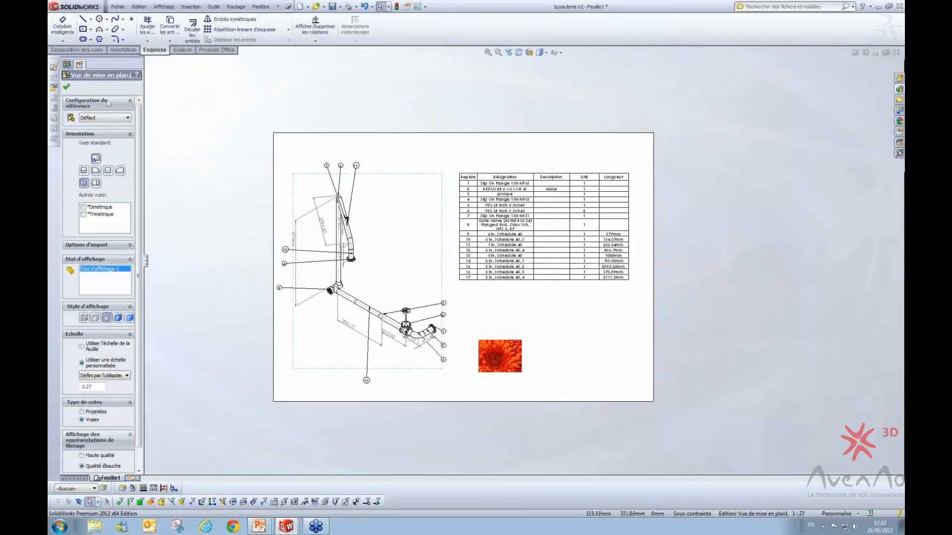
# - Leave the drawing view's properties and close the tuyauterie n2 drawing without saving it
pyautogui.click(67, 86)
pyautogui.hotkey('ctrl', 's')
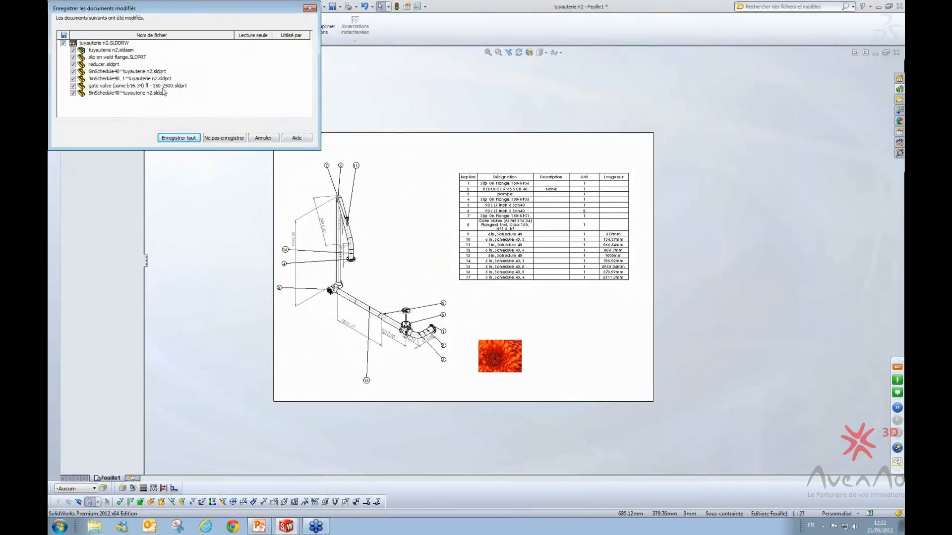
pyautogui.click(222, 141)
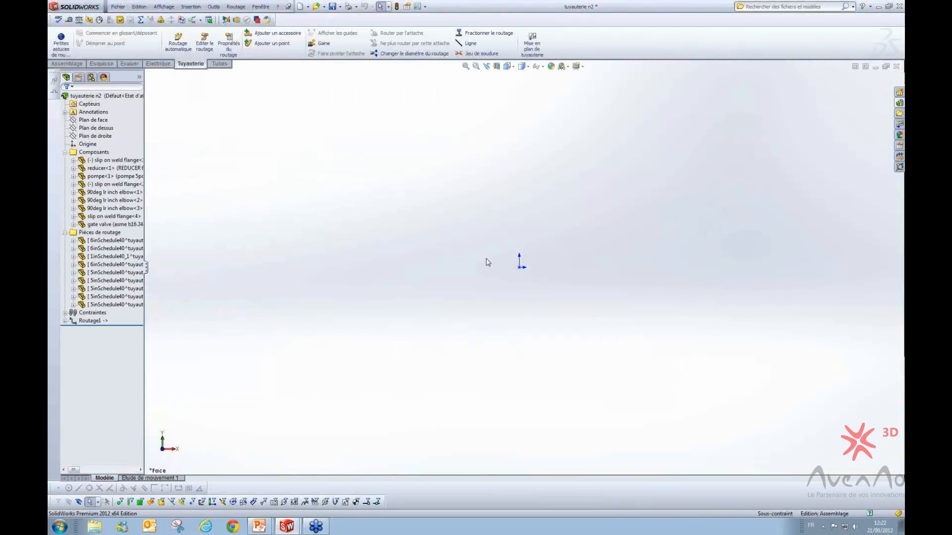
# - Close the separately opened tuyauterie n2 assembly, keeping all its changes, and return to editing the rebuilt tuyauterie 1 assembly
pyautogui.middleClick(486, 260)
pyautogui.middleClick(487, 260)
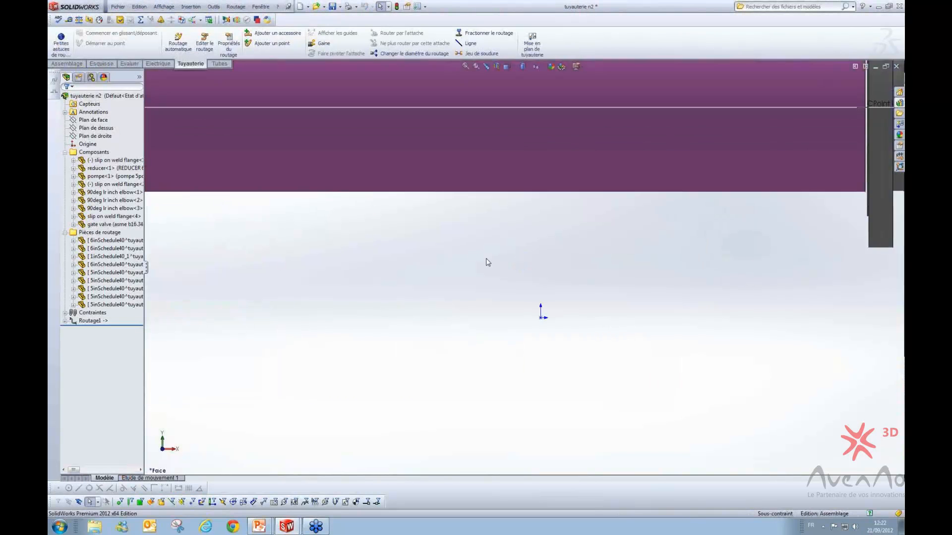
pyautogui.moveTo(518, 300); pyautogui.dragTo(429, 331, button='middle')
pyautogui.moveTo(570, 414); pyautogui.dragTo(585, 337, button='middle')
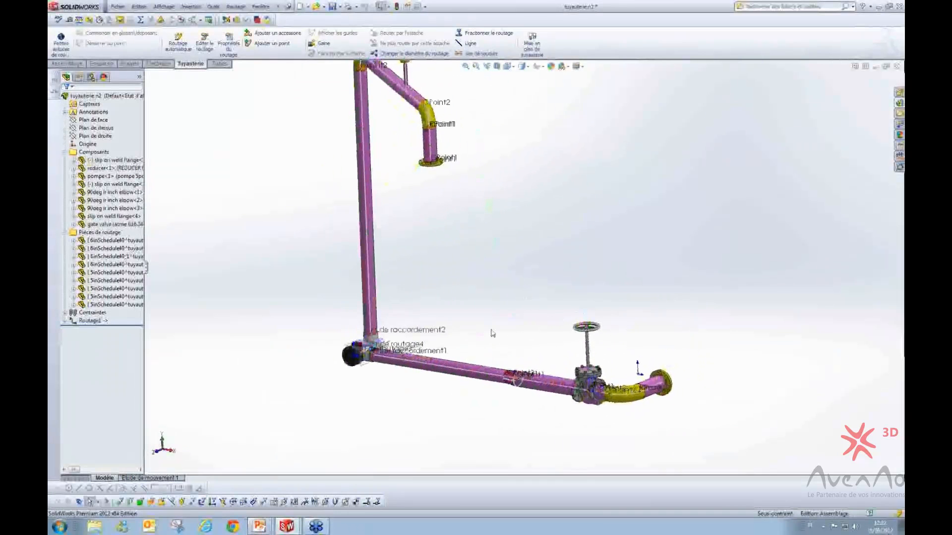
pyautogui.scroll(2, 422, 144)
pyautogui.scroll(-2, 442, 171)
pyautogui.scroll(2, 474, 213)
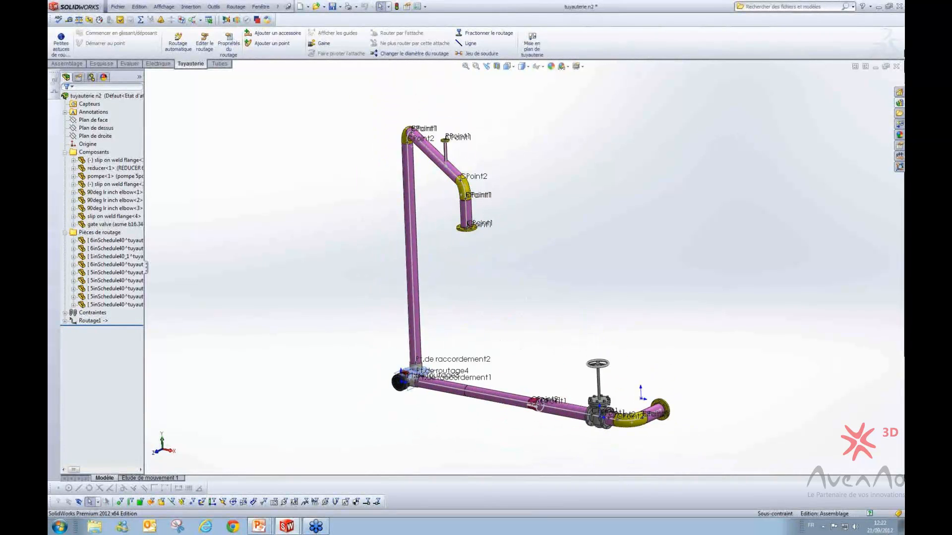
pyautogui.click(896, 67)
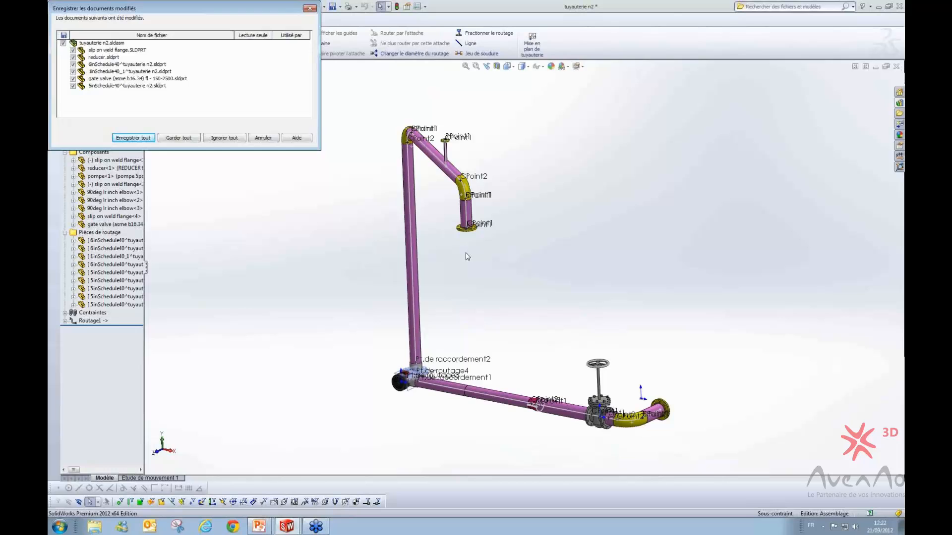
pyautogui.click(193, 140)
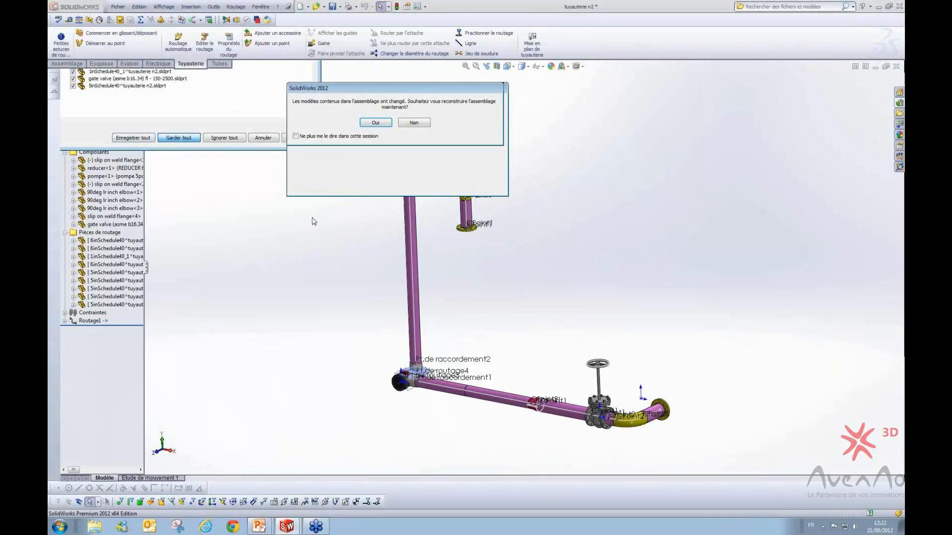
pyautogui.click(376, 122)
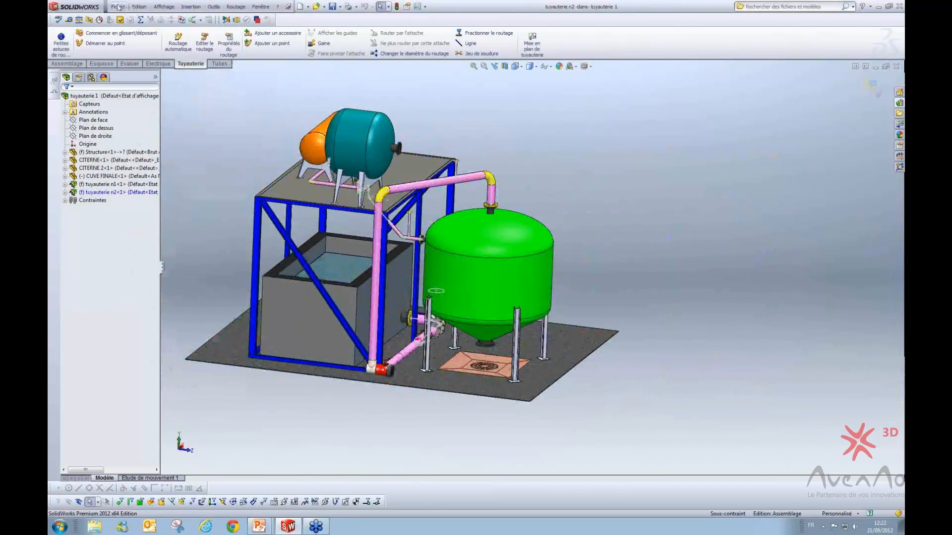
pyautogui.click(875, 88)
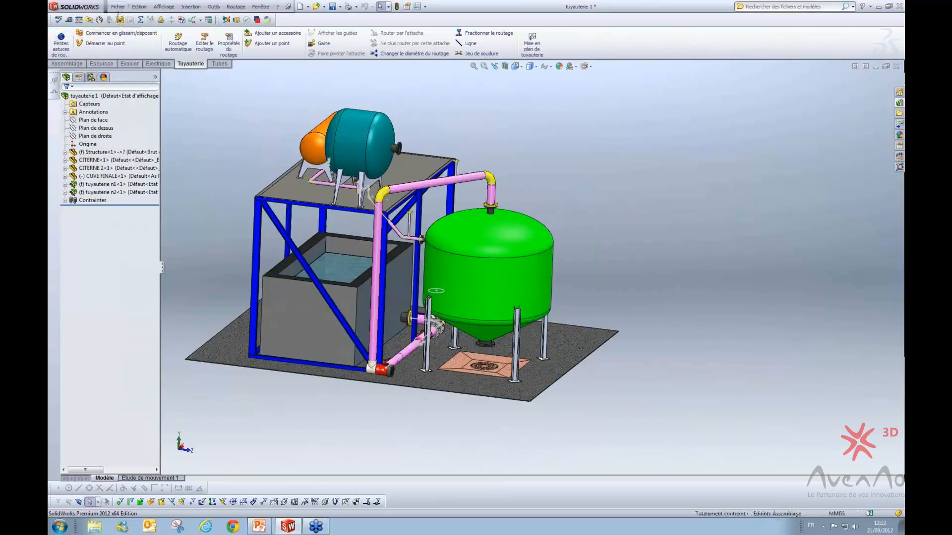
# - Save tuyauterie 1 with all its modified references, storing the virtual components internally in the assembly
pyautogui.click(118, 7)
pyautogui.click(138, 77)
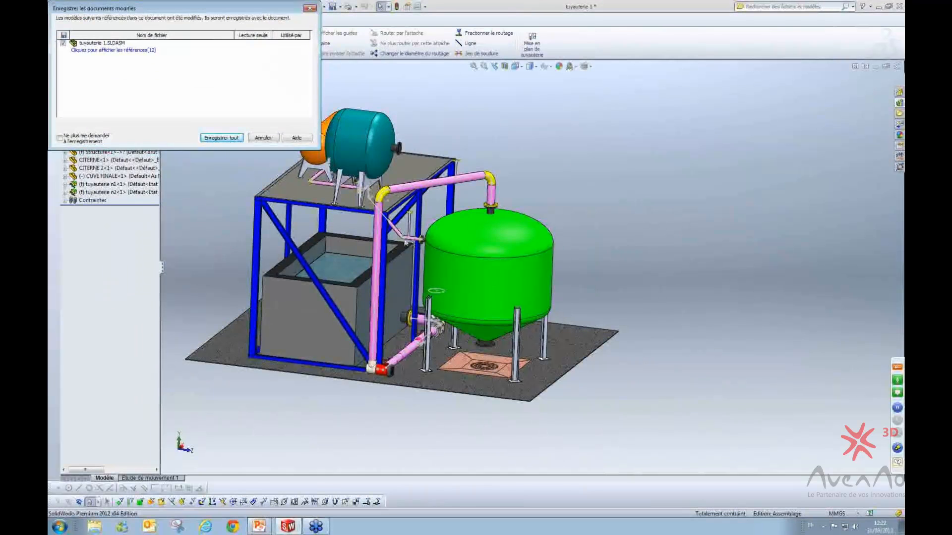
pyautogui.click(221, 138)
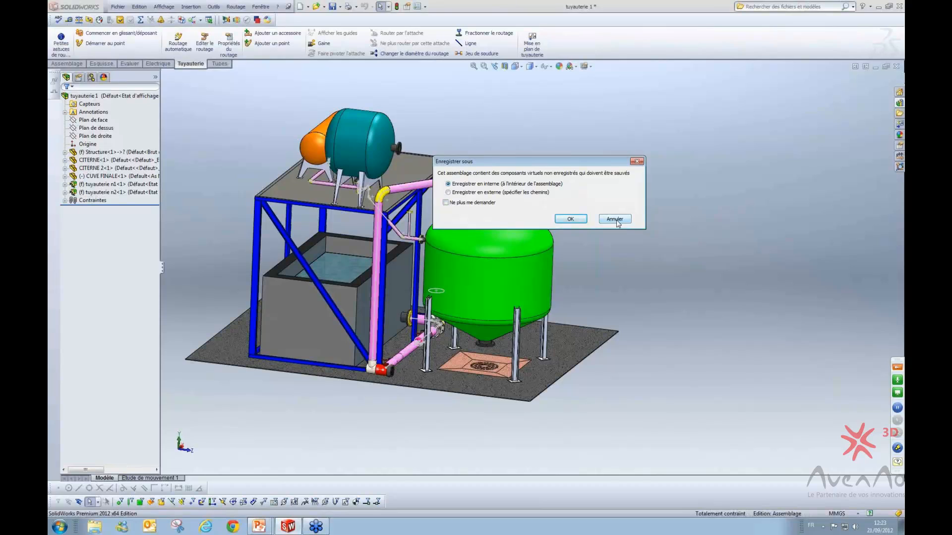
pyautogui.click(570, 219)
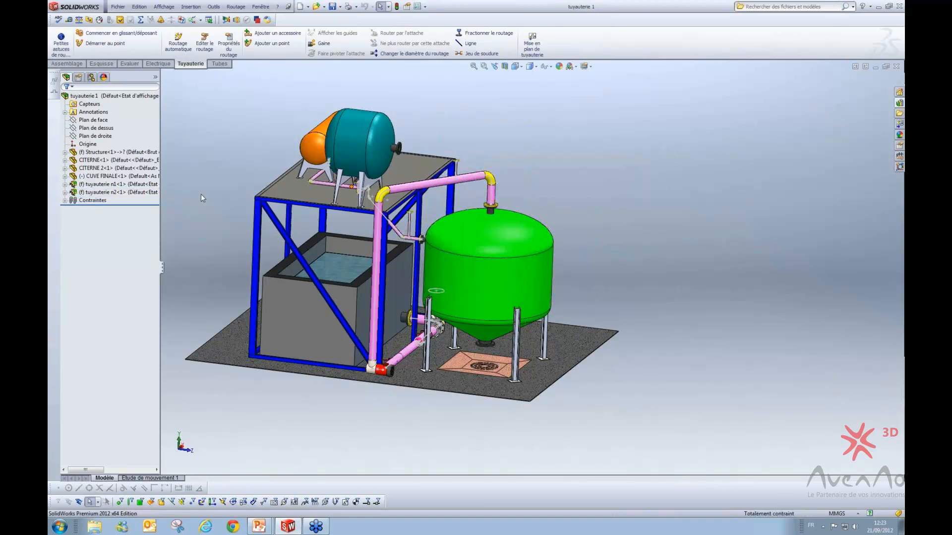
# - Expand tuyauterie n2 in the assembly tree and widen the tree to read the full names of its routing parts
pyautogui.click(65, 192)
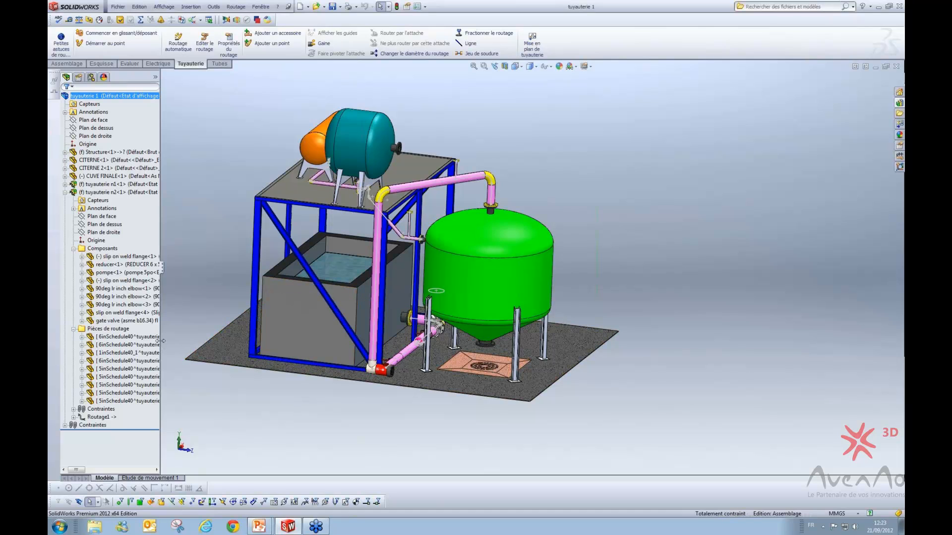
pyautogui.moveTo(161, 341); pyautogui.dragTo(270, 343)
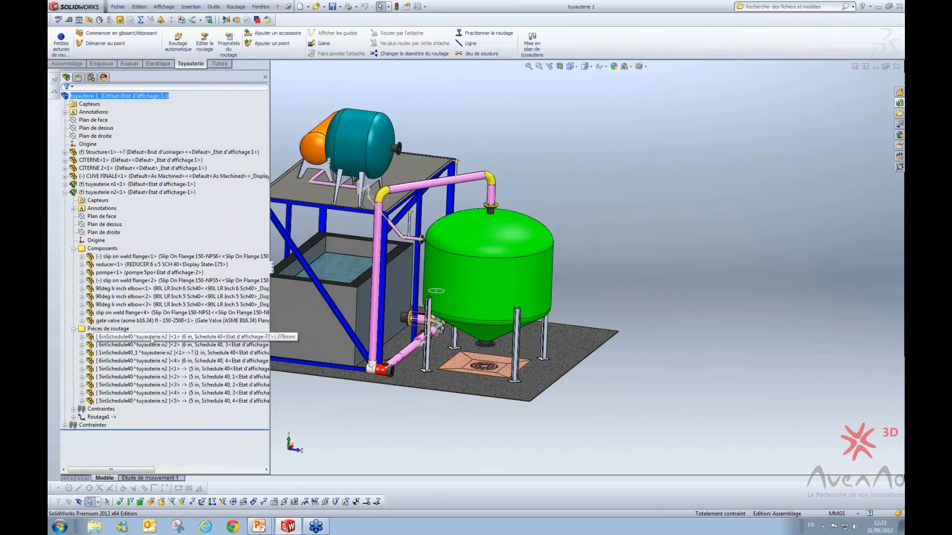